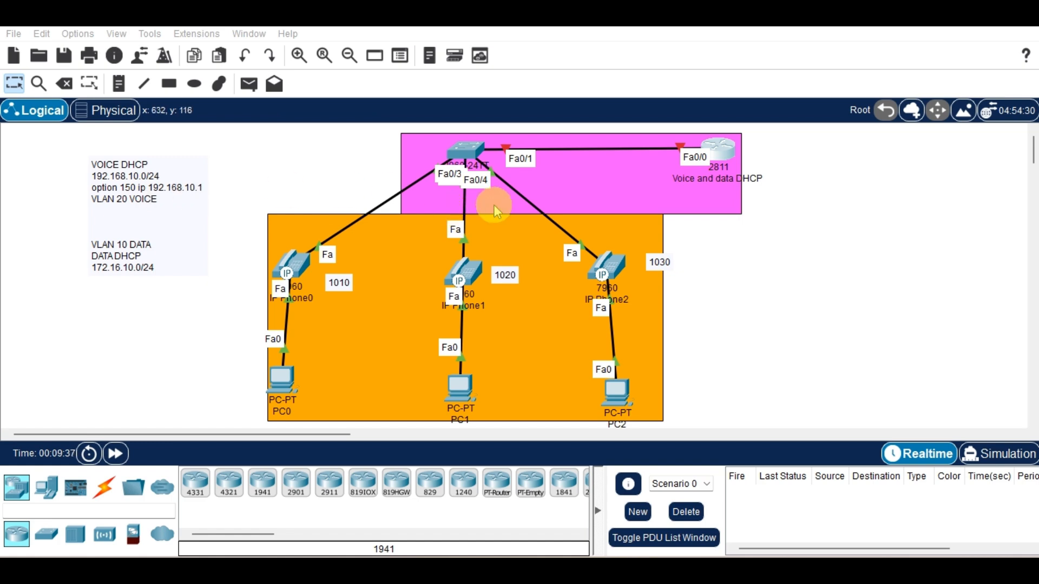
Step: Nudge the switch and the 2811 router slightly upward inside the pink area
{"action": "left_click_drag", "start_coordinate": [478, 154], "coordinate": [476, 147]}
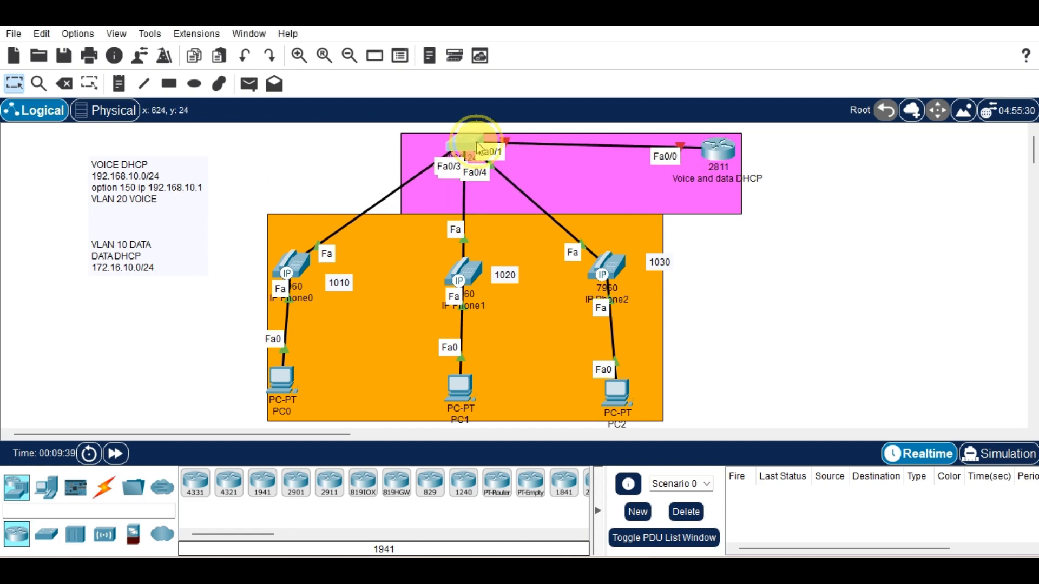
{"action": "left_click_drag", "start_coordinate": [722, 151], "coordinate": [728, 143]}
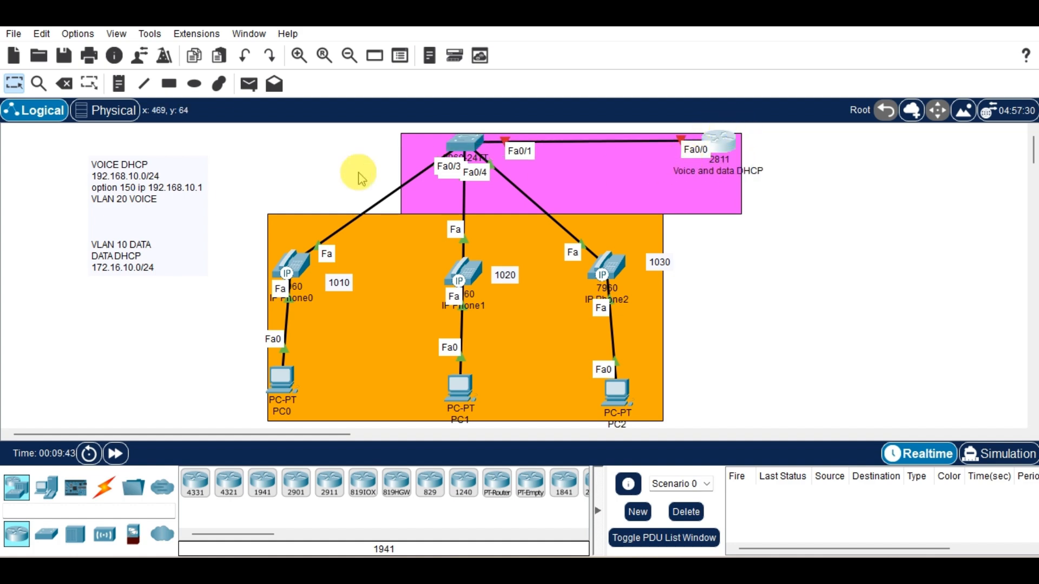
Step: Move the VLAN and DHCP note slightly closer to the topology and add "VLAN 20 -VOICE" as its first line
{"action": "left_click_drag", "start_coordinate": [141, 259], "coordinate": [179, 254]}
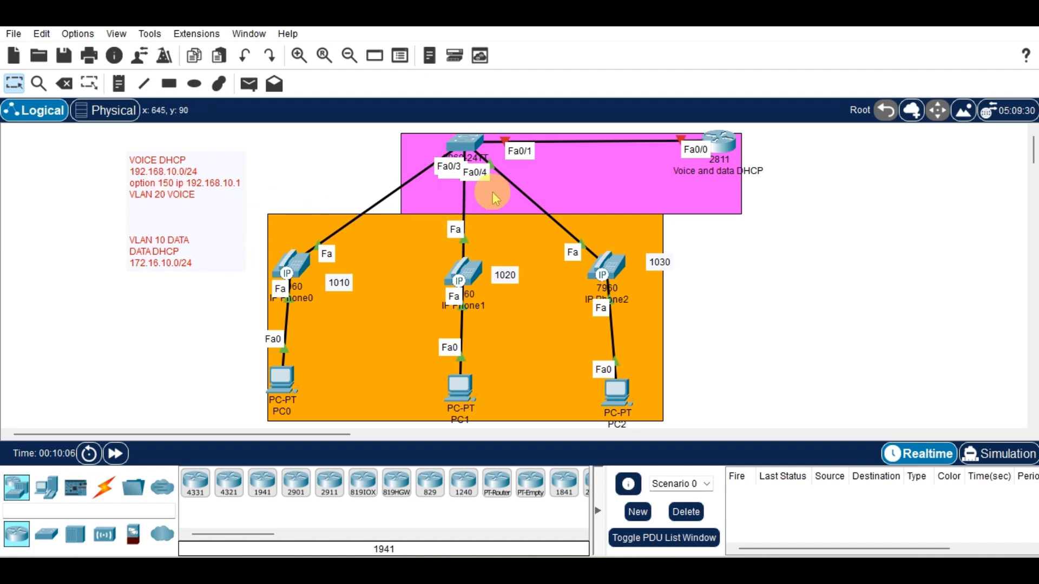
{"action": "double_click", "coordinate": [154, 161]}
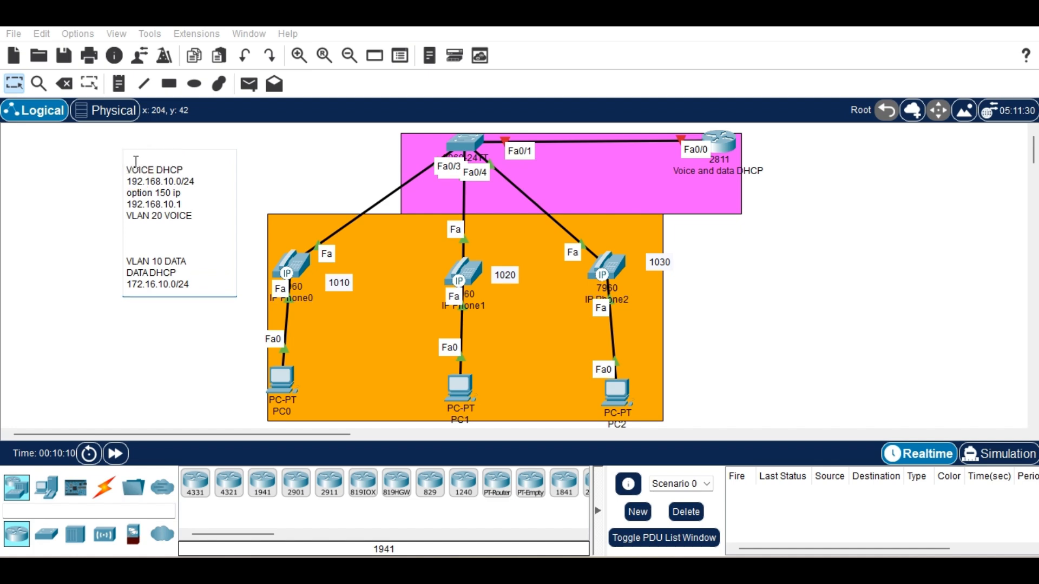
{"action": "type", "text": "VLAN 20 -VOICE"}
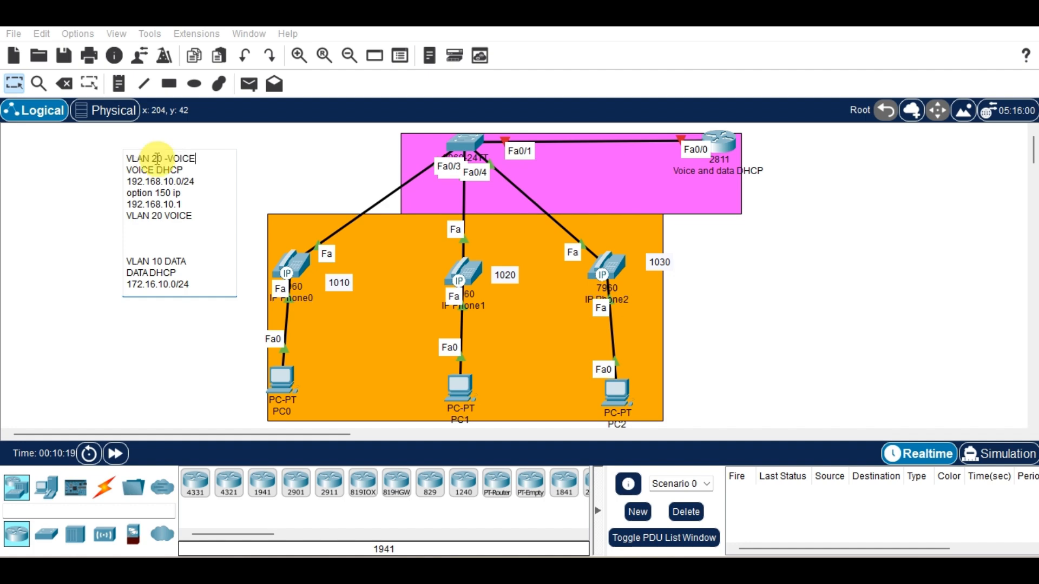
Step: Open the switch's command line and enter privileged mode with enable
{"action": "left_click", "coordinate": [473, 144]}
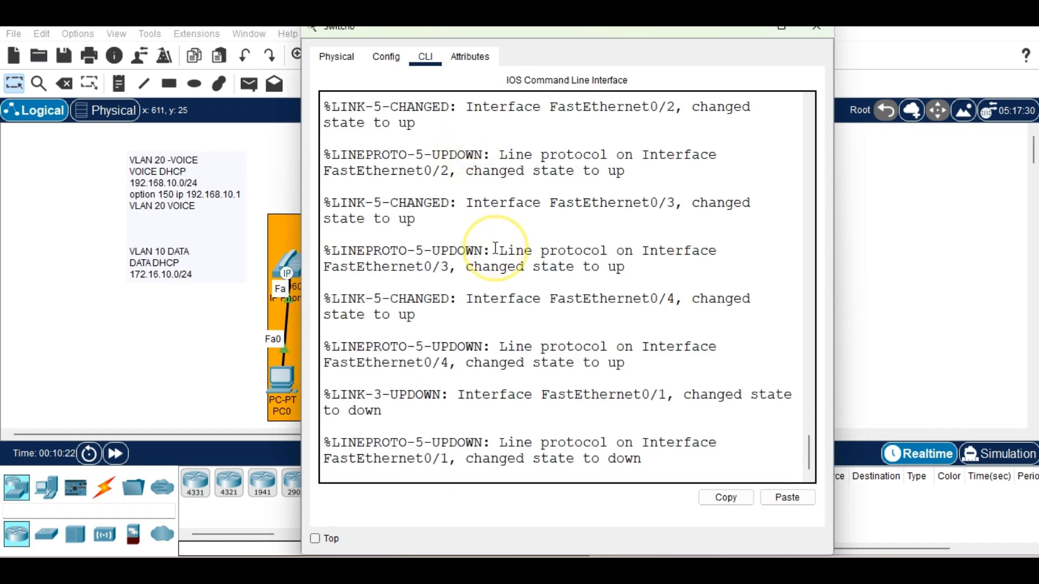
{"action": "key", "text": "Return"}
{"action": "key", "text": "Return"}
{"action": "key", "text": "Return"}
{"action": "key", "text": "Return"}
{"action": "type", "text": "en"}
{"action": "key", "text": "Tab"}
{"action": "key", "text": "Return"}
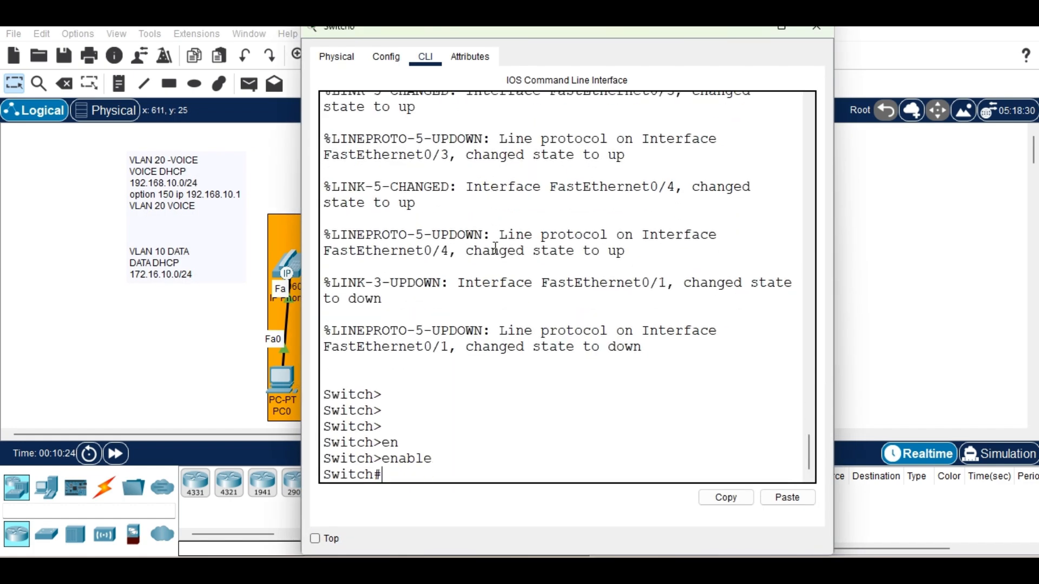
Step: Enter global configuration mode on the switch with configure terminal
{"action": "key", "text": "Return"}
{"action": "key", "text": "Return"}
{"action": "type", "text": "configure"}
{"action": "key", "text": "Tab"}
{"action": "key", "text": "Tab"}
{"action": "type", "text": "terminal"}
{"action": "key", "text": "Tab"}
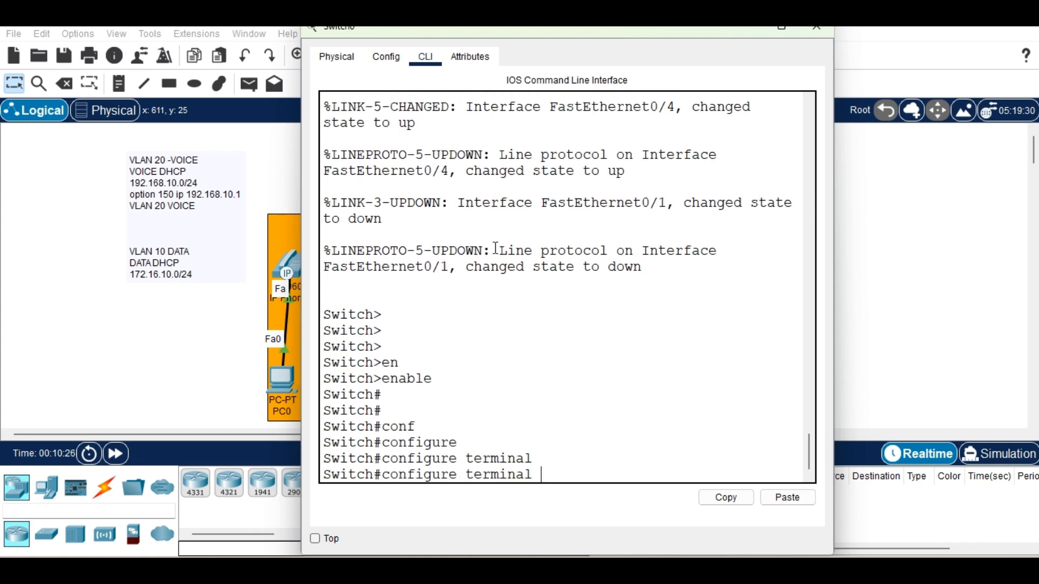
{"action": "key", "text": "Return"}
{"action": "key", "text": "Return"}
{"action": "key", "text": "Return"}
{"action": "key", "text": "Return"}
Step: Create VLAN 10 on the switch, name it DATA, and exit VLAN configuration
{"action": "type", "text": "vla"}
{"action": "key", "text": "Tab"}
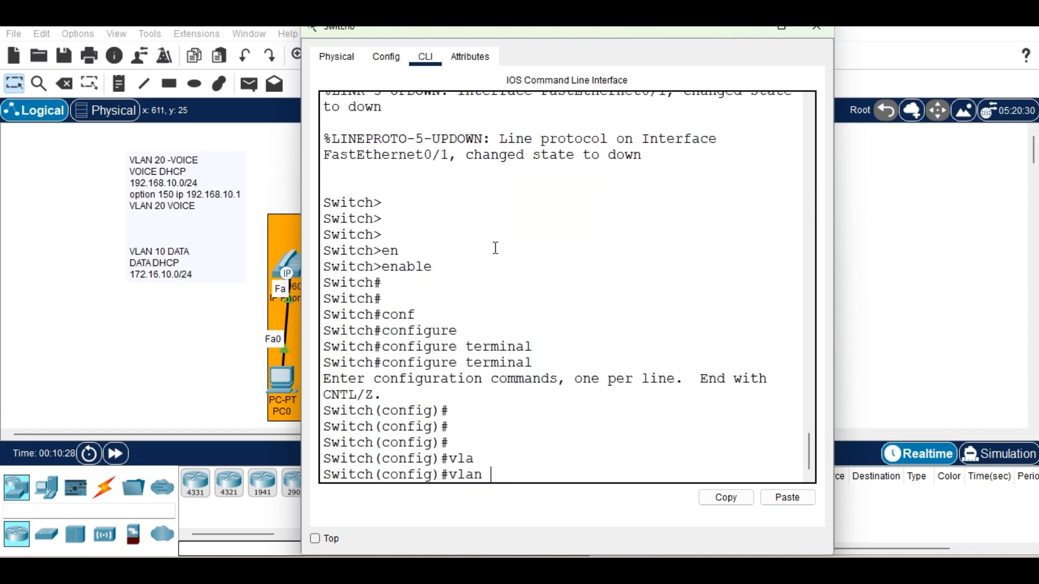
{"action": "key", "text": "Return"}
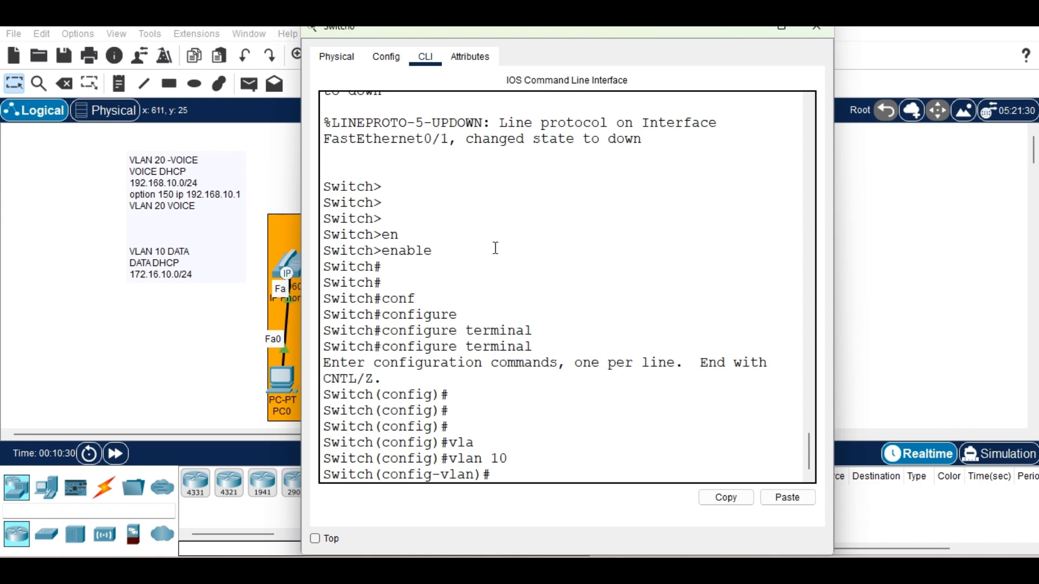
{"action": "type", "text": "na"}
{"action": "key", "text": "Tab"}
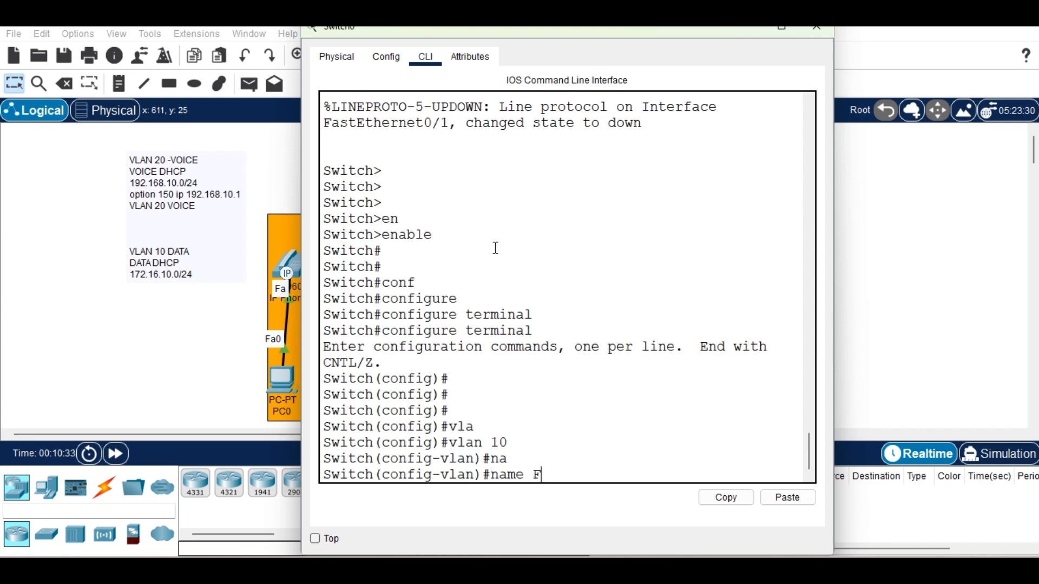
{"action": "type", "text": "DA"}
{"action": "key", "text": "Return"}
{"action": "key", "text": "Return"}
{"action": "key", "text": "Return"}
{"action": "key", "text": "Return"}
{"action": "type", "text": "exi"}
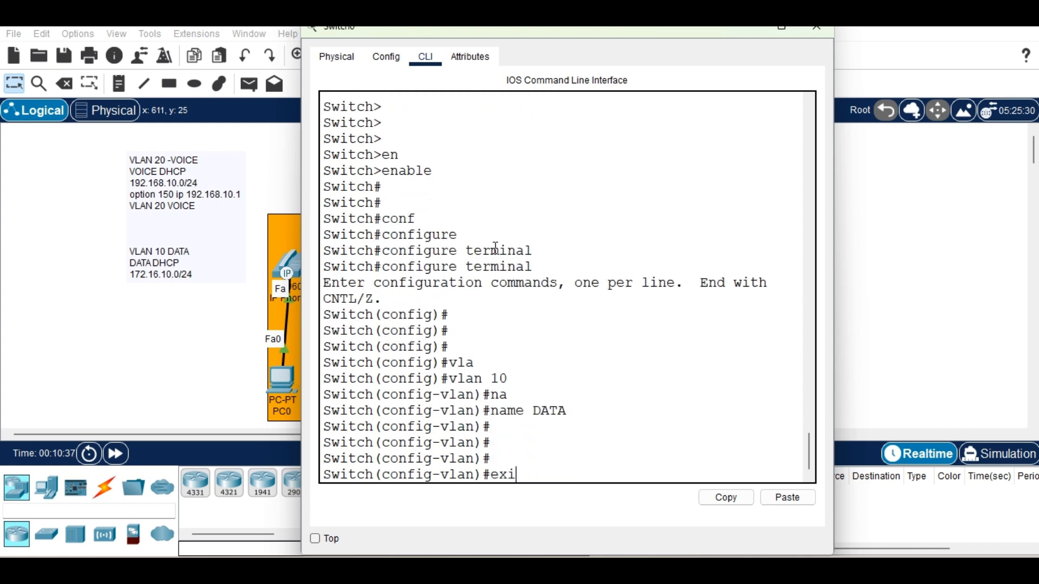
{"action": "key", "text": "Tab"}
{"action": "key", "text": "Return"}
Step: Create VLAN 20 on the switch with the name VOICE, then return to the topology
{"action": "type", "text": "vl"}
{"action": "key", "text": "Tab"}
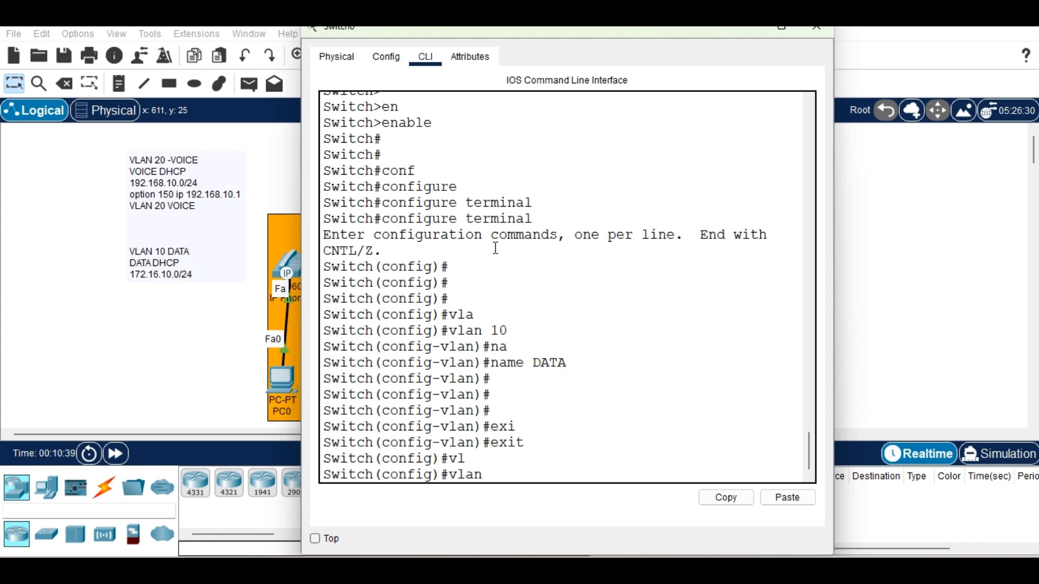
{"action": "type", "text": "20"}
{"action": "key", "text": "Return"}
{"action": "type", "text": "na"}
{"action": "key", "text": "Tab"}
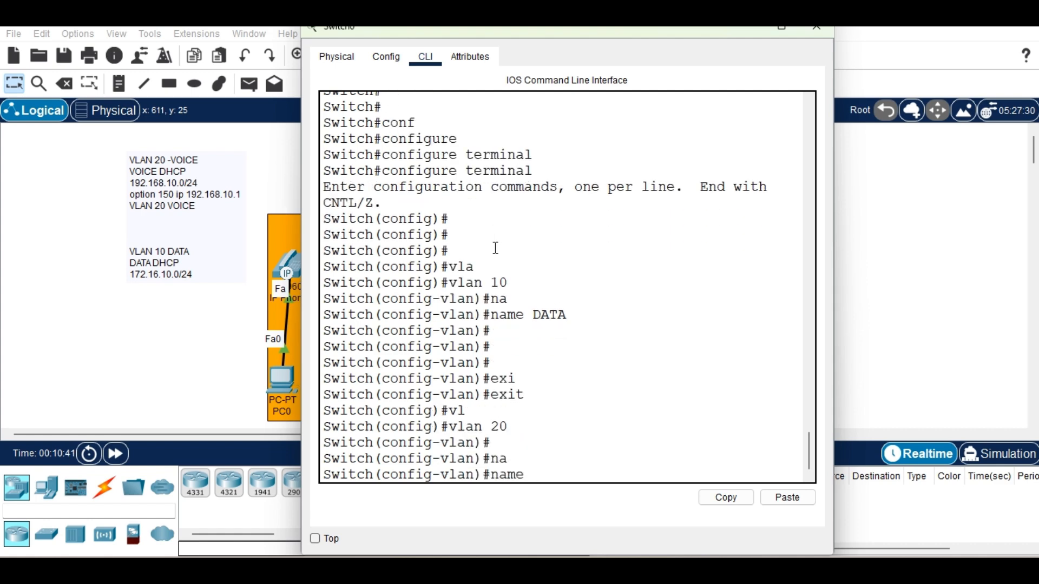
{"action": "type", "text": "VOICE"}
{"action": "key", "text": "Return"}
{"action": "key", "text": "Return"}
{"action": "key", "text": "Return"}
{"action": "key", "text": "Return"}
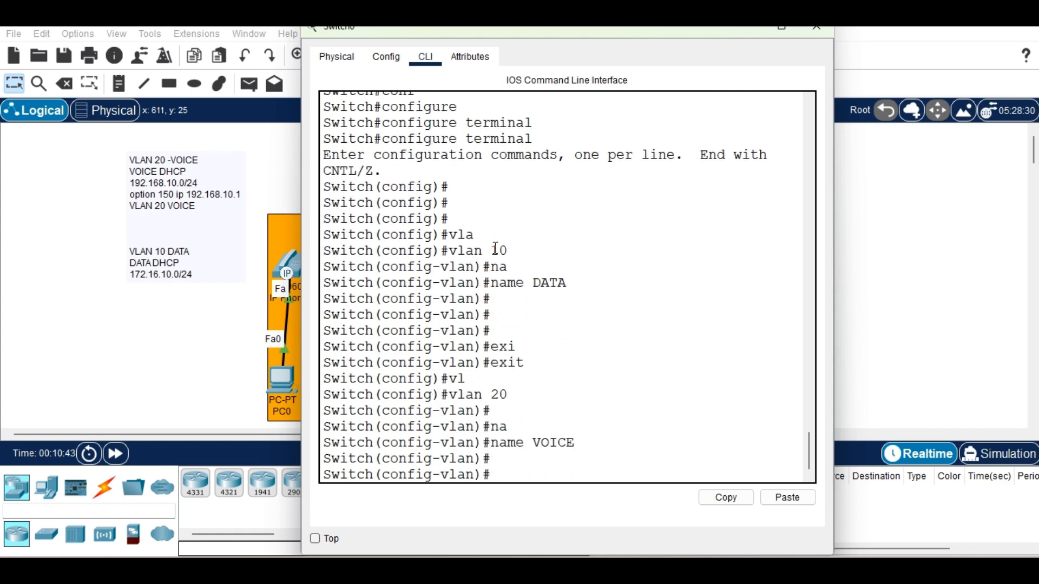
{"action": "left_click", "coordinate": [750, 28]}
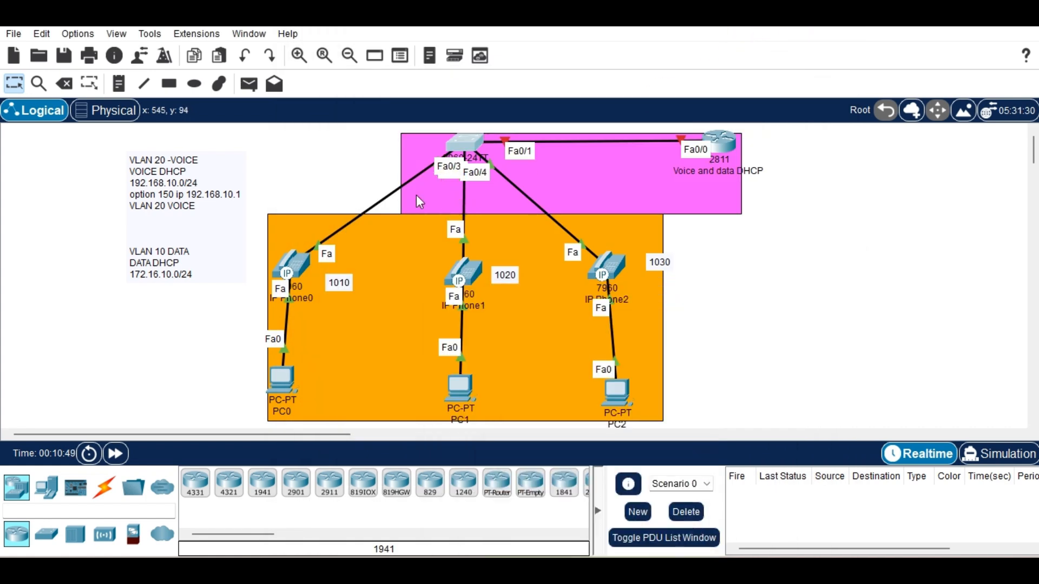
Step: Reposition the three IP phones slightly within the orange area
{"action": "key", "text": "XF86AudioRaiseVolume"}
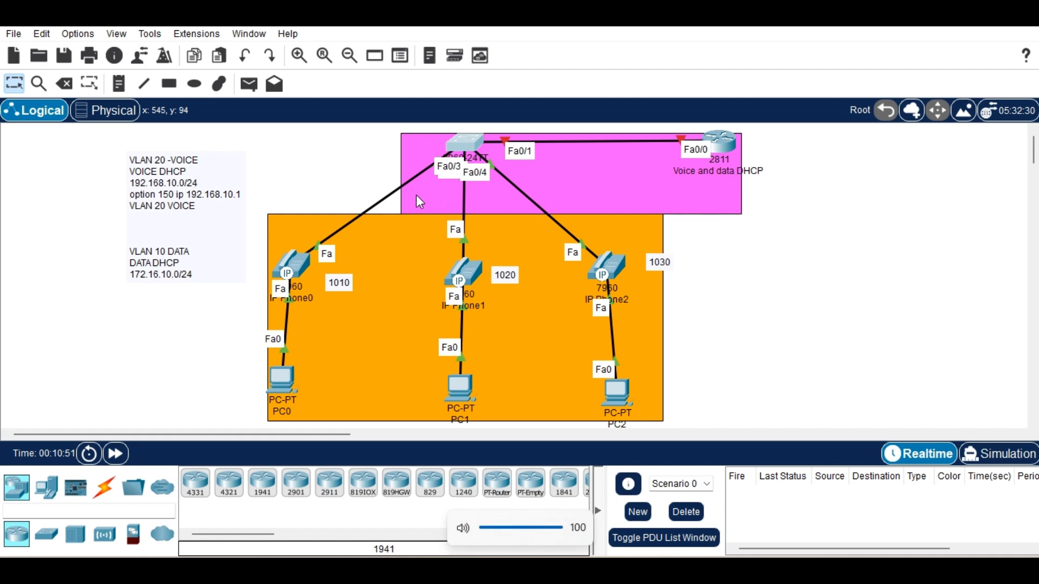
{"action": "mouse_move", "coordinate": [285, 261]}
{"action": "left_mouse_down"}
{"action": "mouse_move", "coordinate": [244, 192]}
{"action": "mouse_move", "coordinate": [246, 144]}
{"action": "mouse_move", "coordinate": [297, 263]}
{"action": "mouse_move", "coordinate": [304, 257]}
{"action": "left_mouse_up"}
{"action": "mouse_move", "coordinate": [466, 272]}
{"action": "left_mouse_down"}
{"action": "mouse_move", "coordinate": [398, 268]}
{"action": "mouse_move", "coordinate": [459, 271]}
{"action": "left_mouse_up"}
{"action": "mouse_move", "coordinate": [607, 265]}
{"action": "left_mouse_down"}
{"action": "mouse_move", "coordinate": [655, 268]}
{"action": "mouse_move", "coordinate": [610, 271]}
{"action": "left_mouse_up"}
Step: Reassign the switch end of the router link to port GigabitEthernet0/2
{"action": "left_click", "coordinate": [491, 143]}
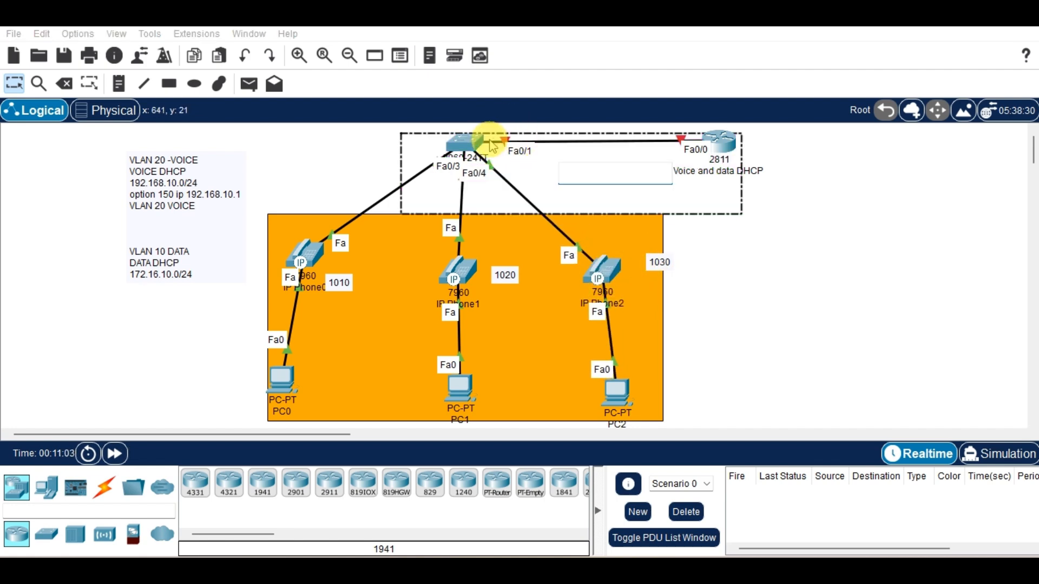
{"action": "left_click", "coordinate": [481, 139]}
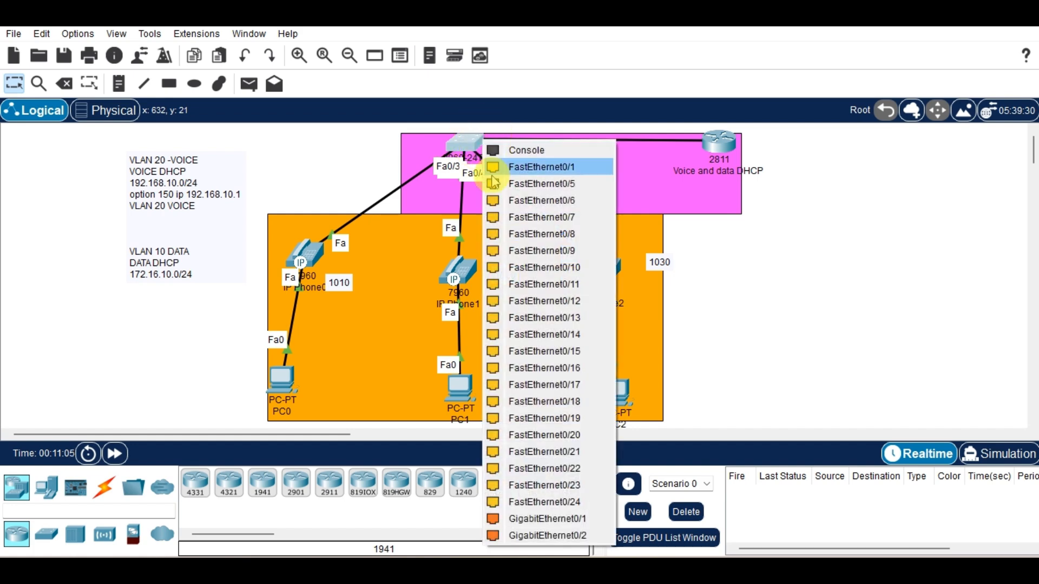
{"action": "left_click", "coordinate": [548, 535]}
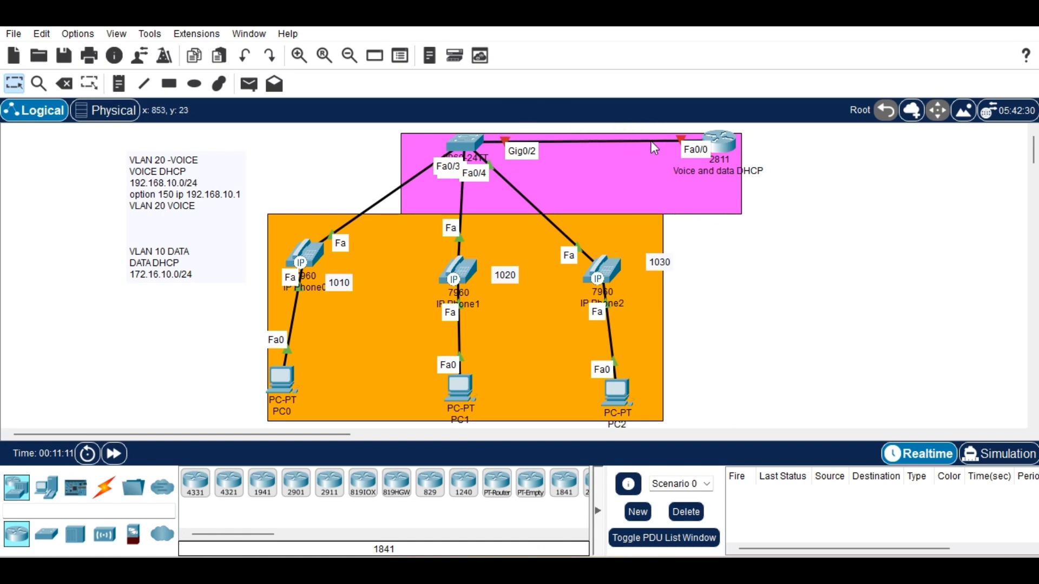
Step: Reopen the switch's command line and exit VLAN configuration to global configuration mode
{"action": "left_click", "coordinate": [468, 147]}
{"action": "key", "text": "Return"}
{"action": "key", "text": "Return"}
{"action": "key", "text": "Return"}
{"action": "key", "text": "Return"}
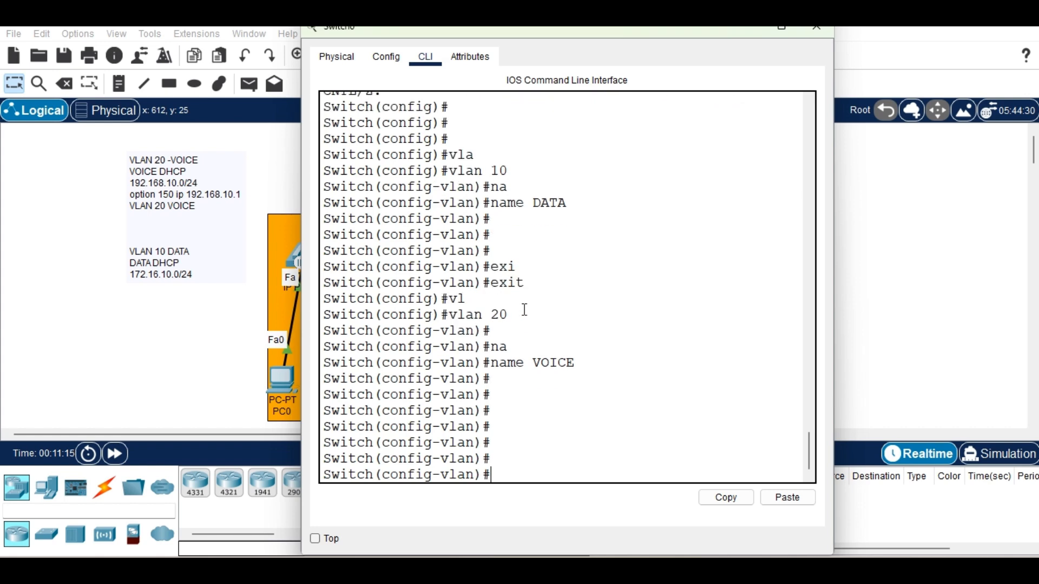
{"action": "key", "text": "Return"}
{"action": "type", "text": "exi"}
{"action": "key", "text": "Tab"}
{"action": "key", "text": "Return"}
{"action": "key", "text": "Return"}
{"action": "key", "text": "Return"}
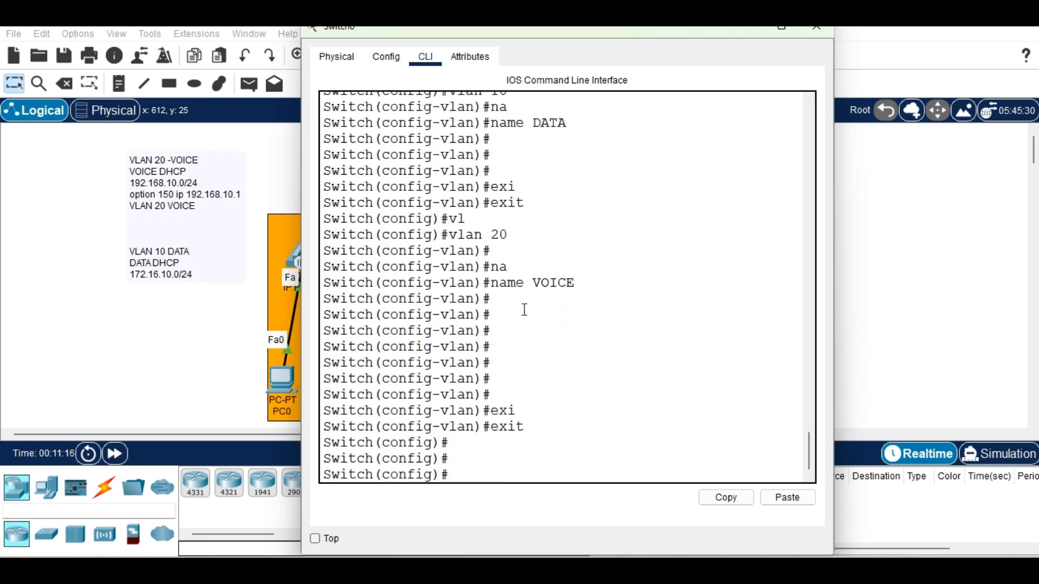
Step: Enter configuration for the switch interface range fastEthernet 0/1-5
{"action": "type", "text": "inter"}
{"action": "key", "text": "Tab"}
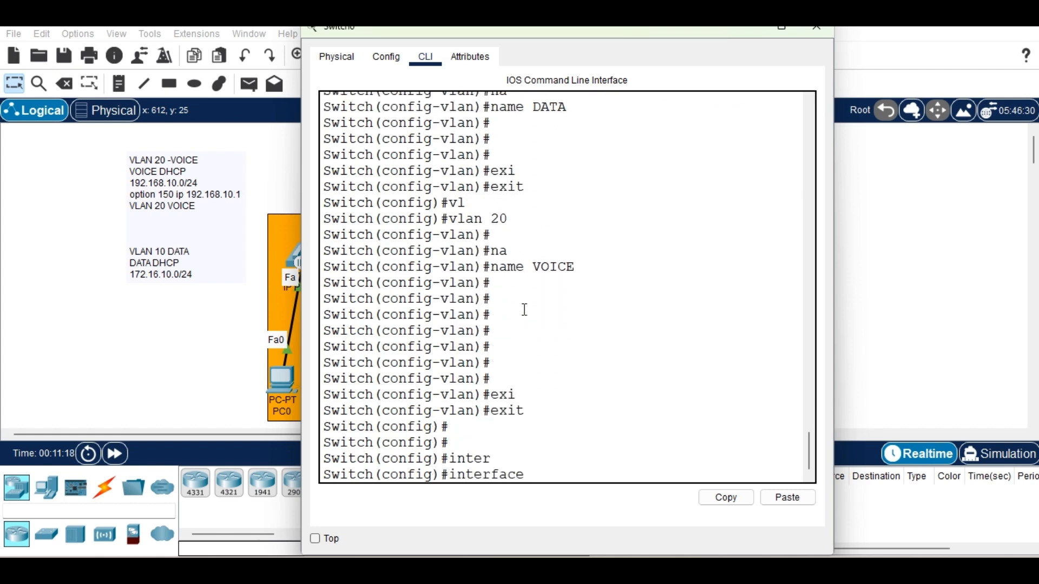
{"action": "type", "text": "r"}
{"action": "key", "text": "Tab"}
{"action": "type", "text": "f"}
{"action": "key", "text": "Tab"}
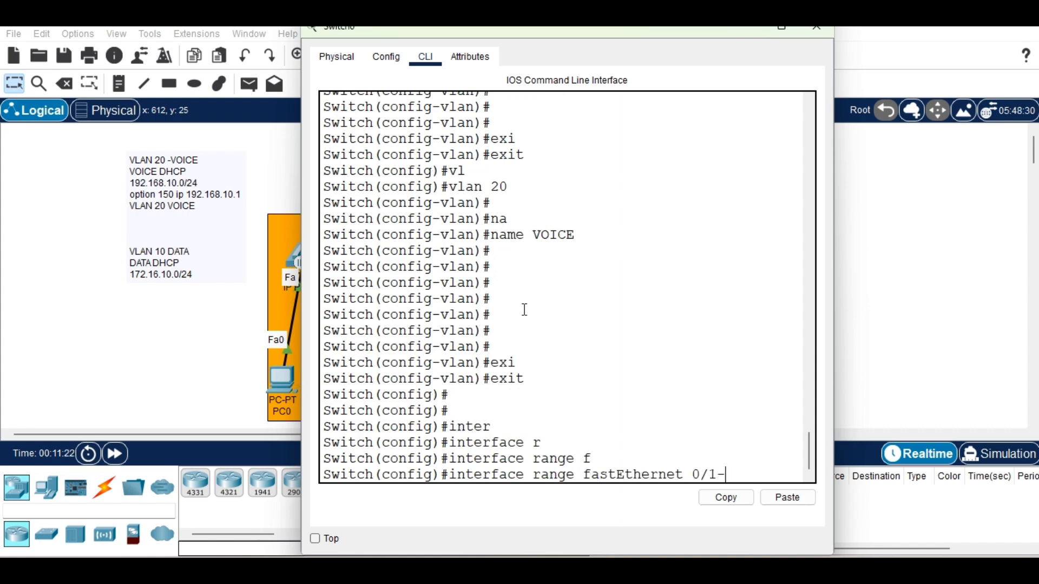
{"action": "type", "text": "0/1-5"}
{"action": "key", "text": "Return"}
Step: Assign the selected FastEthernet port range to access VLAN 10 with switchport access vlan 10
{"action": "type", "text": "sw"}
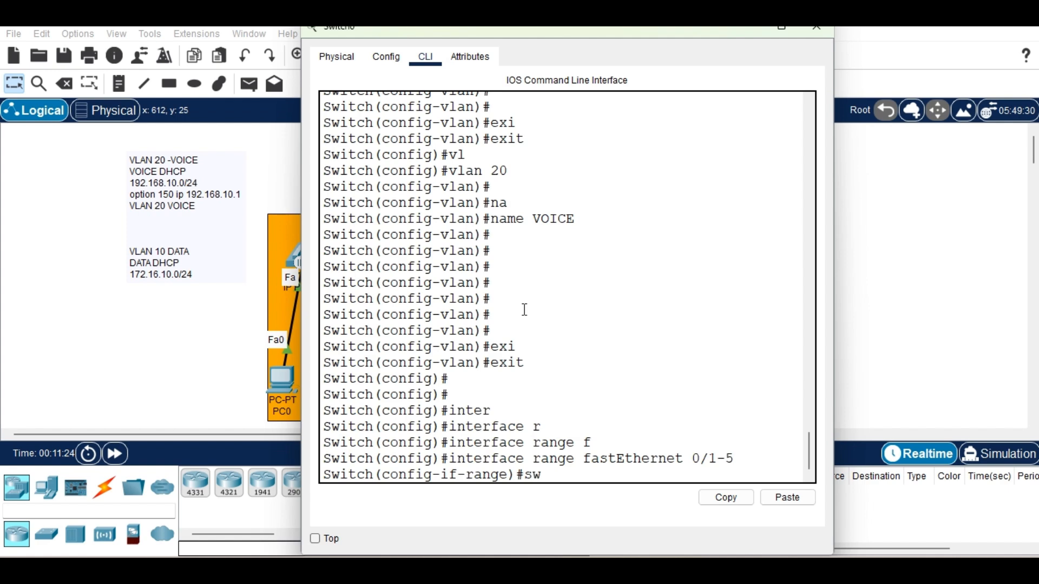
{"action": "key", "text": "Tab"}
{"action": "type", "text": "ac"}
{"action": "key", "text": "Tab"}
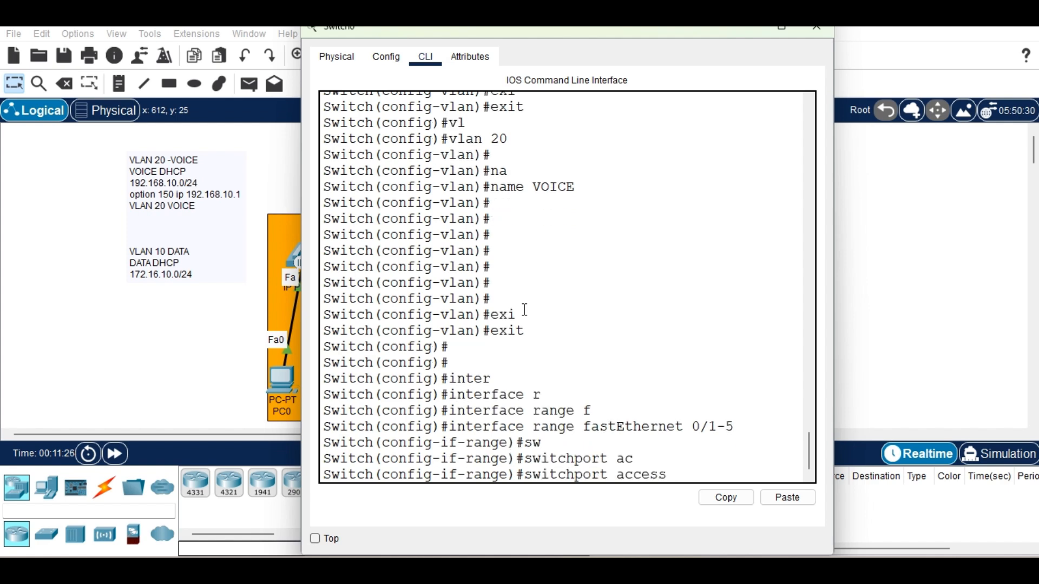
{"action": "type", "text": "vl"}
{"action": "key", "text": "Tab"}
{"action": "type", "text": "10"}
{"action": "key", "text": "Return"}
{"action": "key", "text": "Return"}
{"action": "key", "text": "Return"}
{"action": "key", "text": "Return"}
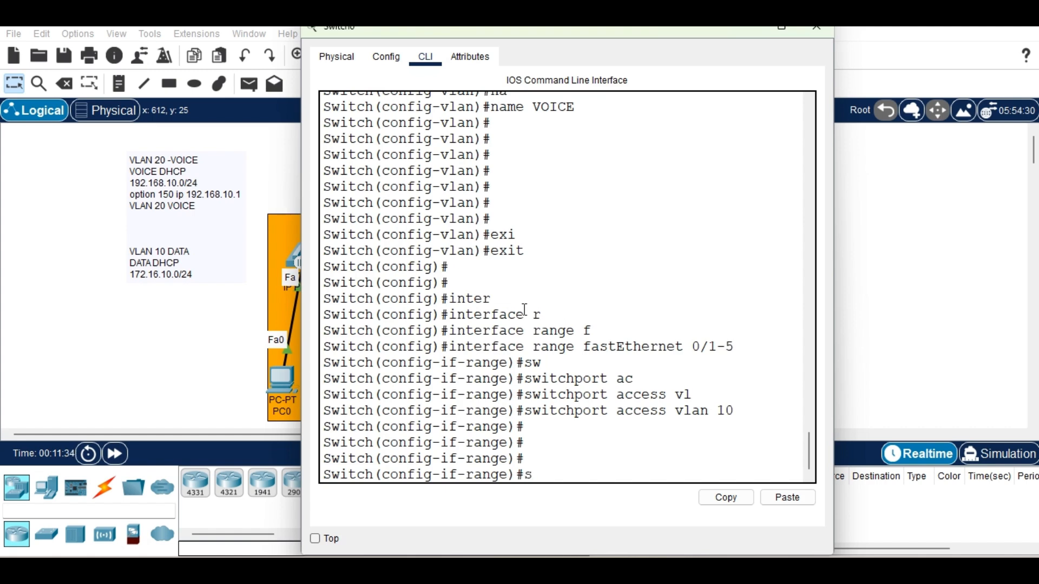
{"action": "type", "text": "sw"}
{"action": "key", "text": "Tab"}
{"action": "type", "text": "ac"}
{"action": "key", "text": "Tab"}
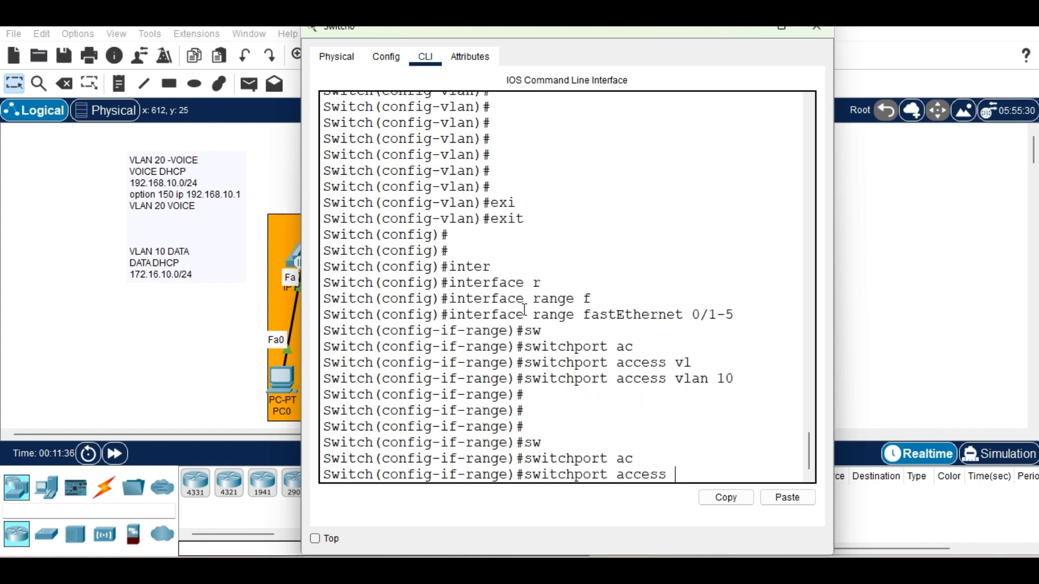
{"action": "type", "text": "vl"}
{"action": "key", "text": "Tab"}
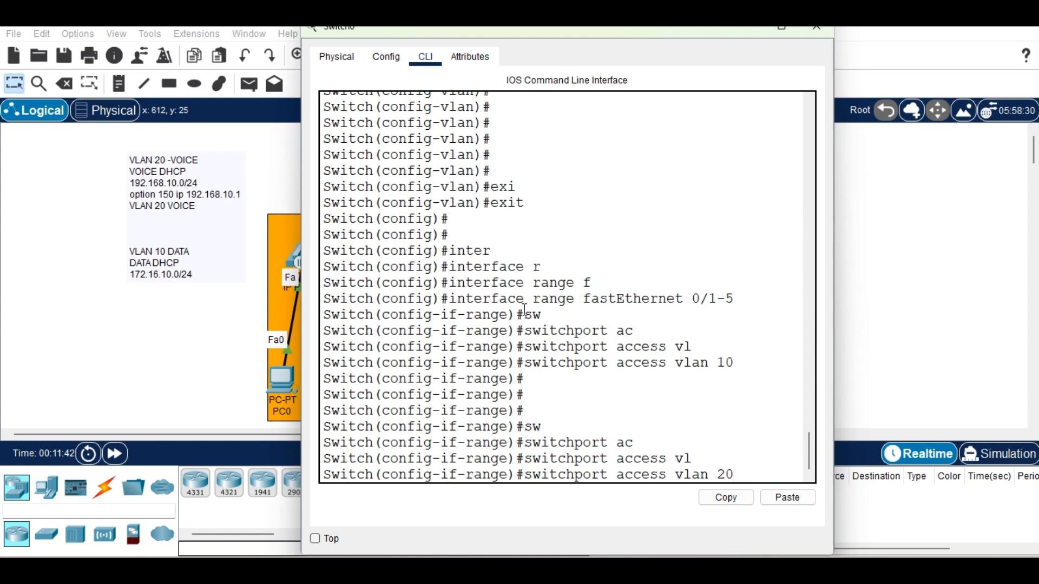
Step: List the help options for switchport access, switchport access vlan, and the switchport command itself
{"action": "key", "text": "BackSpace"}
{"action": "type", "text": "?"}
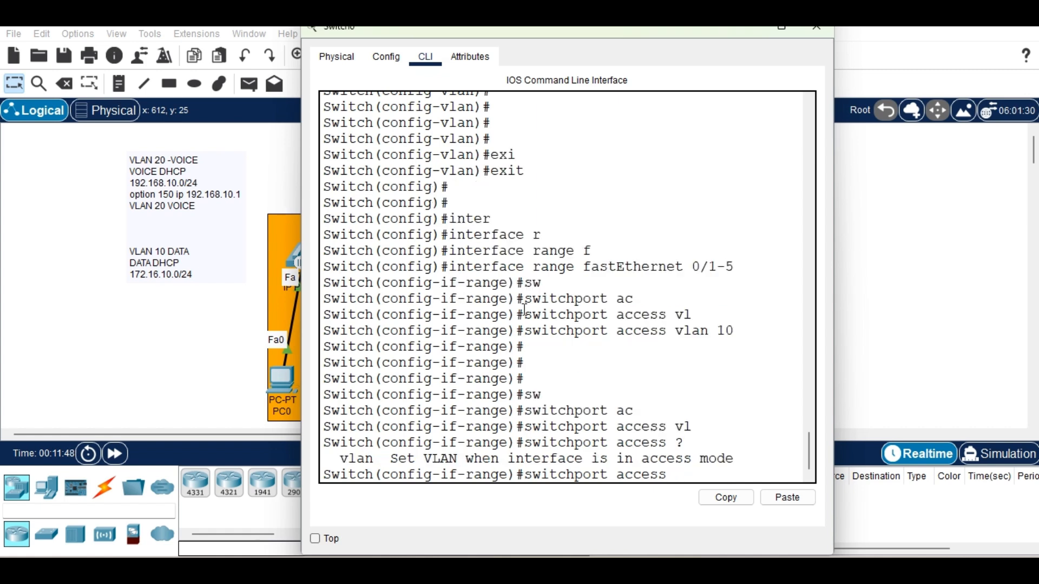
{"action": "type", "text": "v"}
{"action": "key", "text": "Tab"}
{"action": "type", "text": "?"}
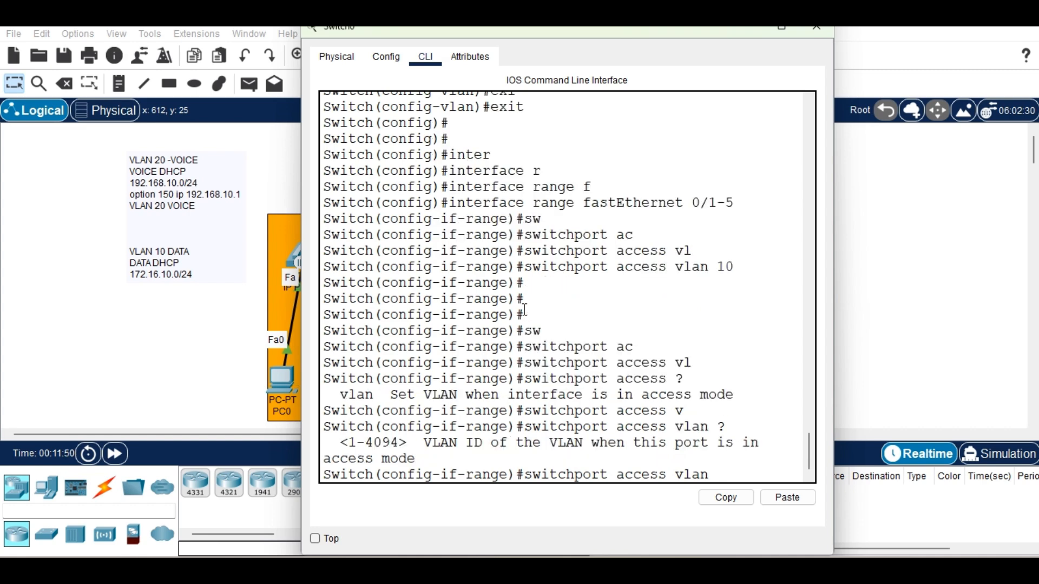
{"action": "key", "text": "BackSpace"}
{"action": "key", "text": "BackSpace"}
{"action": "key", "text": "BackSpace"}
{"action": "key", "text": "BackSpace"}
{"action": "key", "text": "BackSpace"}
{"action": "key", "text": "BackSpace"}
{"action": "key", "text": "BackSpace"}
{"action": "key", "text": "BackSpace"}
{"action": "key", "text": "BackSpace"}
{"action": "key", "text": "BackSpace"}
{"action": "key", "text": "BackSpace"}
{"action": "type", "text": "?"}
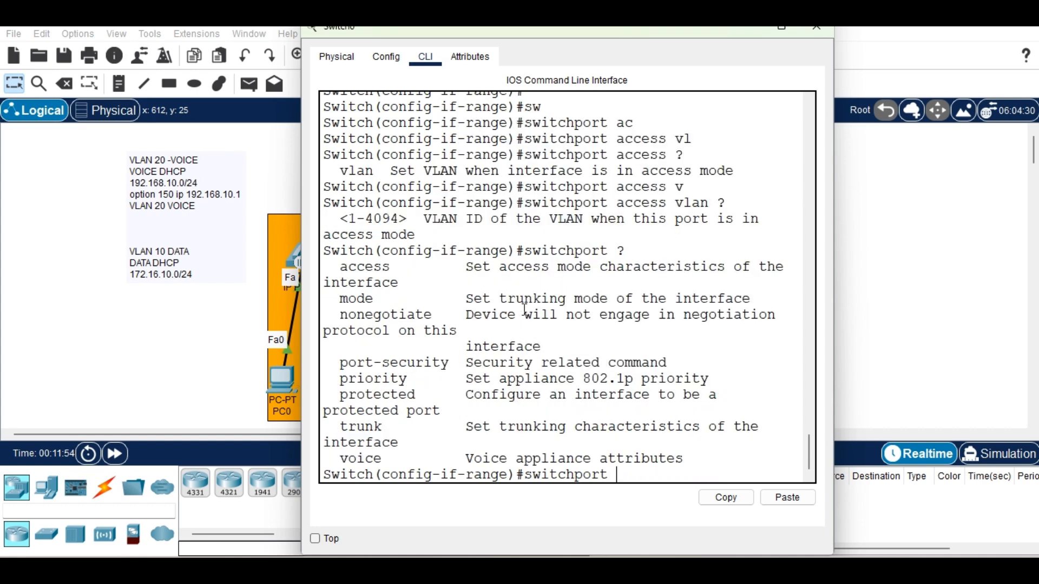
Step: Assign voice VLAN 20 to the selected FastEthernet port range with switchport voice vlan 20
{"action": "type", "text": "vo"}
{"action": "key", "text": "Tab"}
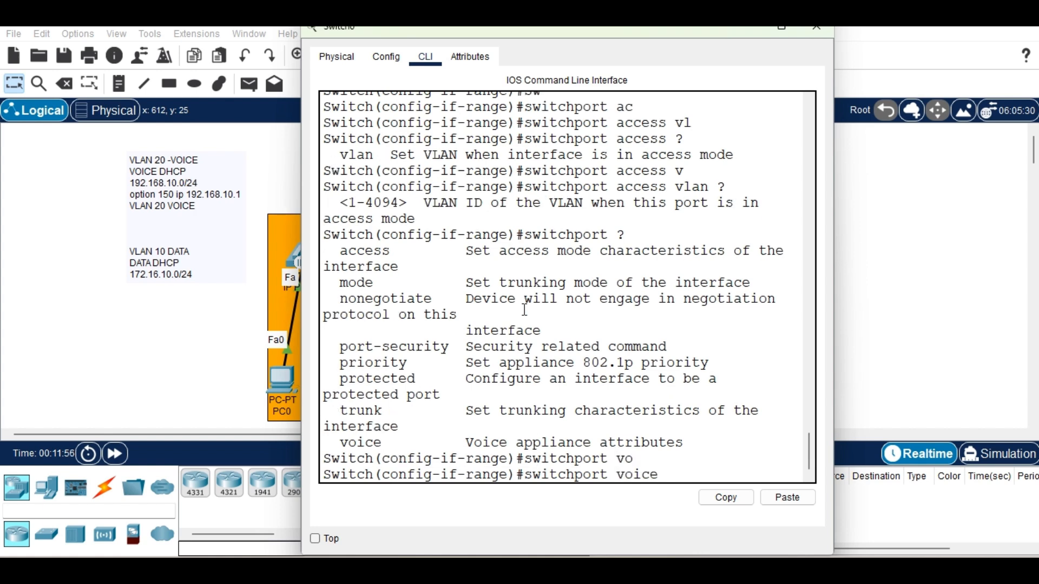
{"action": "type", "text": "ac"}
{"action": "key", "text": "Tab"}
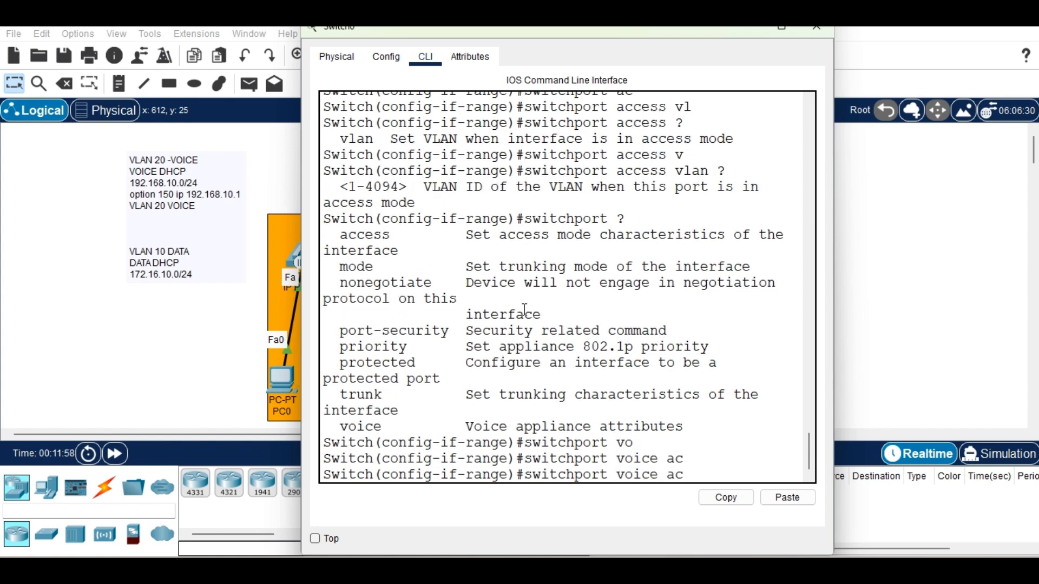
{"action": "type", "text": "vl"}
{"action": "key", "text": "Tab"}
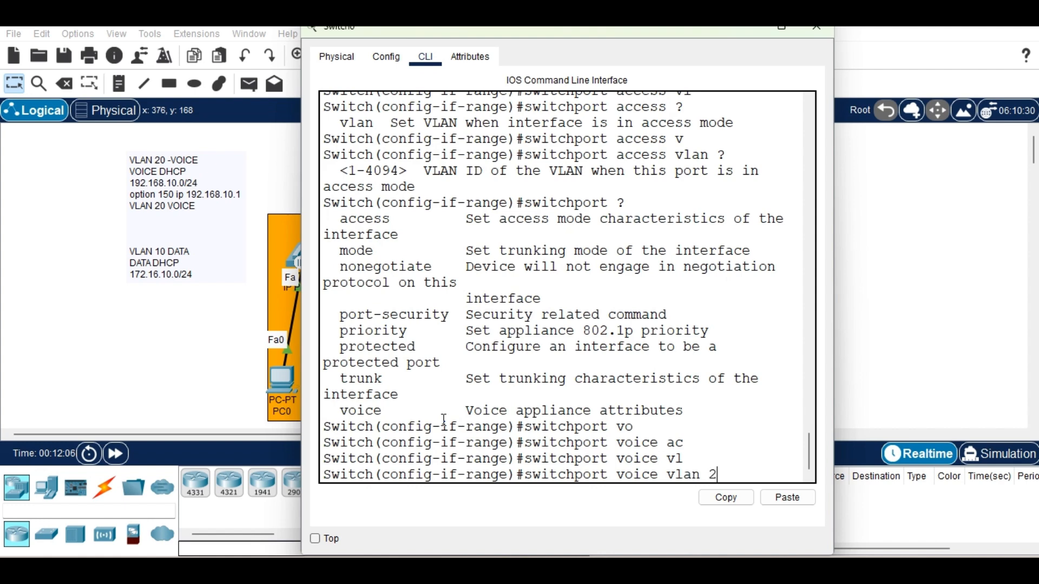
{"action": "key", "text": "Return"}
{"action": "key", "text": "Return"}
{"action": "key", "text": "Return"}
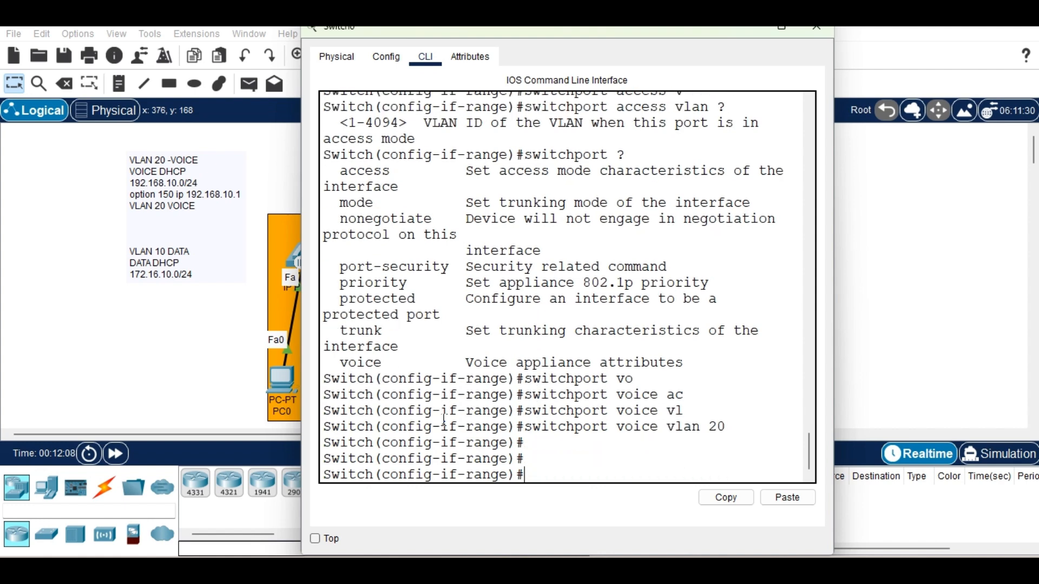
{"action": "left_click_drag", "start_coordinate": [659, 427], "coordinate": [618, 427]}
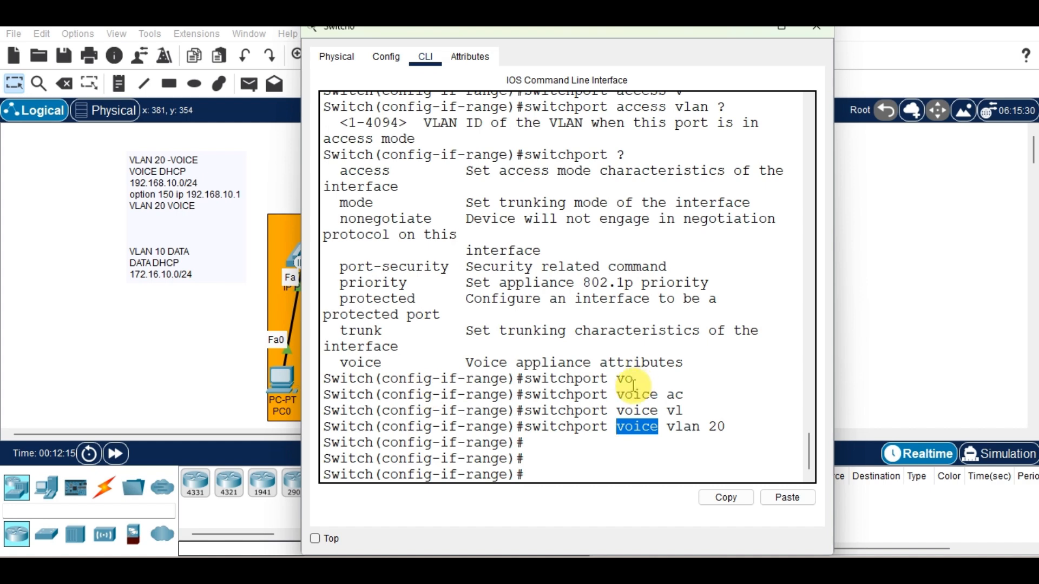
{"action": "left_click_drag", "start_coordinate": [662, 430], "coordinate": [573, 455]}
{"action": "key", "text": "Return"}
Step: End configuration mode and display the running configuration to check the access and voice VLANs on the FastEthernet ports
{"action": "type", "text": "end"}
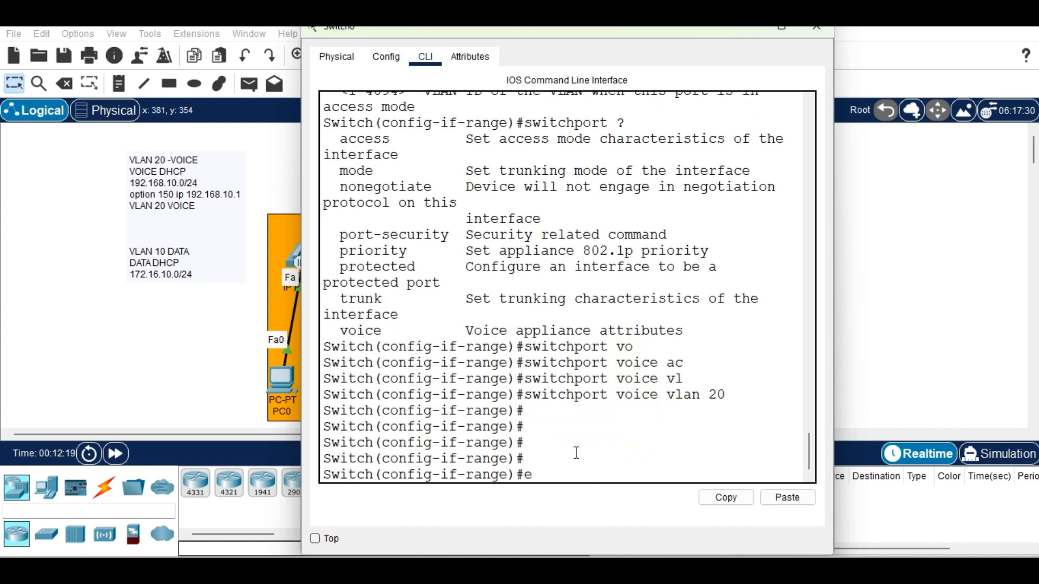
{"action": "key", "text": "Return"}
{"action": "key", "text": "Return"}
{"action": "key", "text": "Return"}
{"action": "key", "text": "Return"}
{"action": "type", "text": "sh"}
{"action": "key", "text": "Tab"}
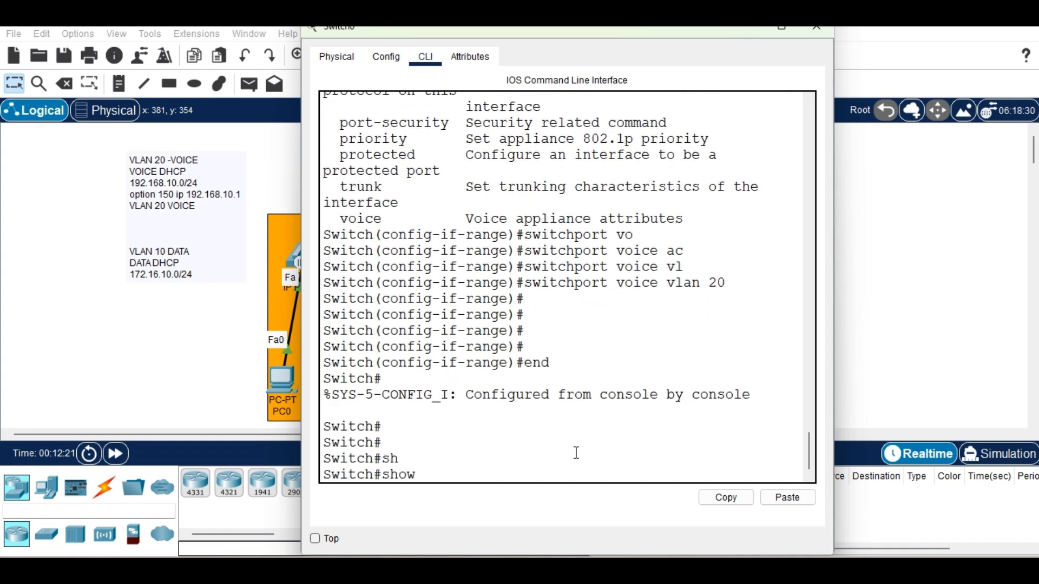
{"action": "type", "text": "ru"}
{"action": "key", "text": "Tab"}
{"action": "key", "text": "Return"}
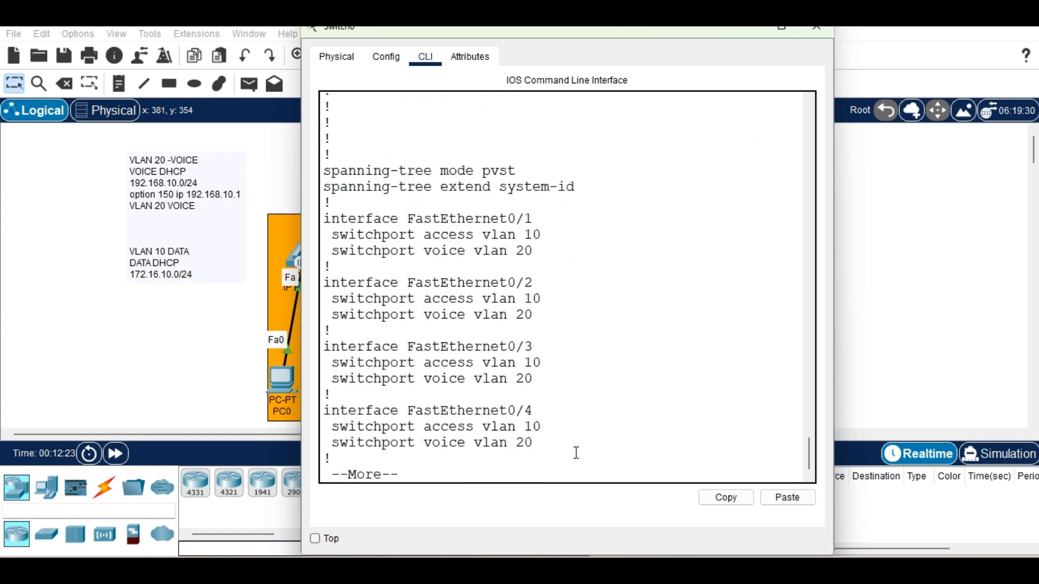
{"action": "left_click", "coordinate": [584, 389]}
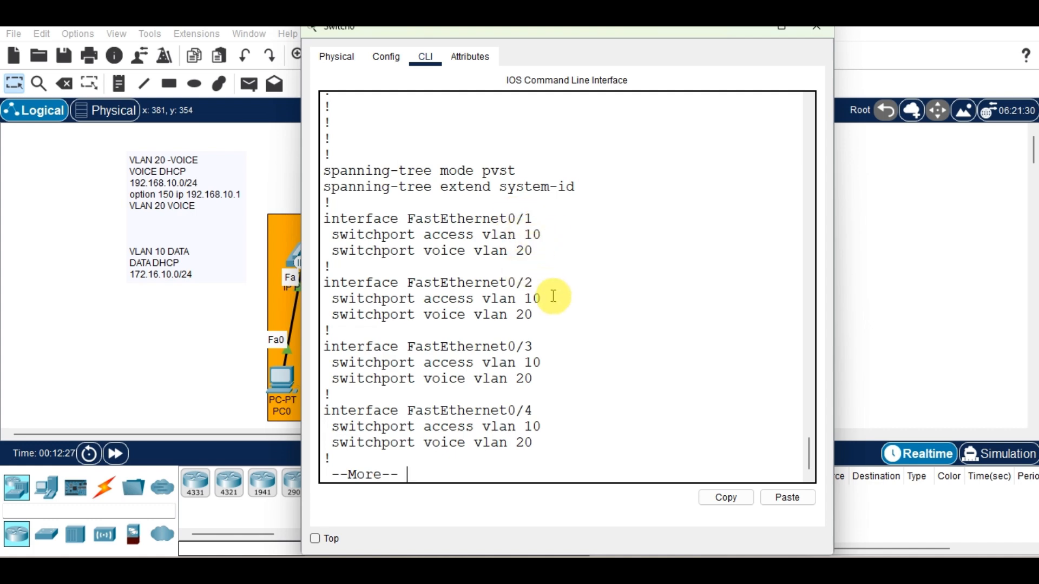
{"action": "key", "text": "space"}
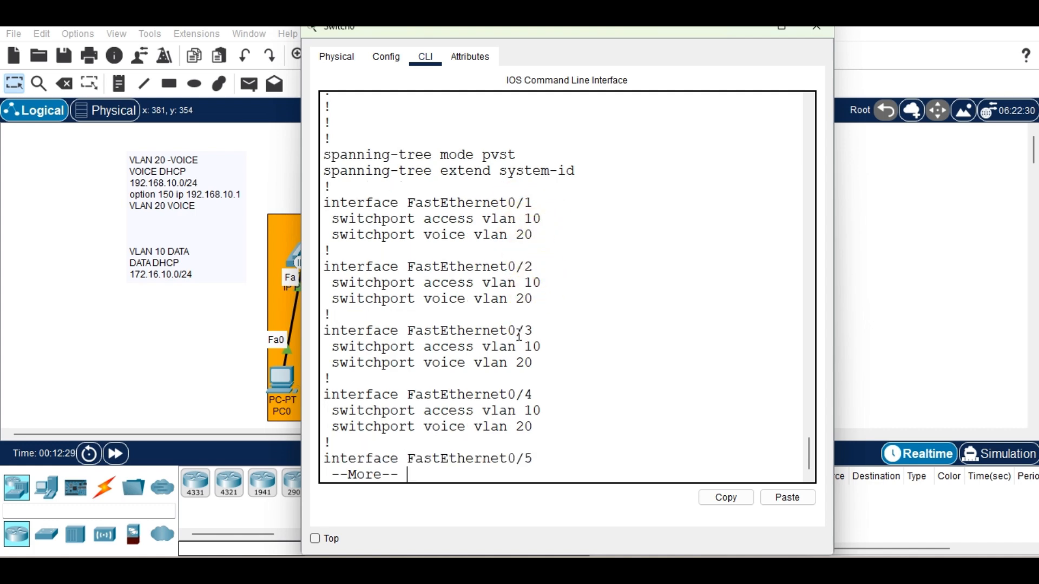
{"action": "key", "text": "q"}
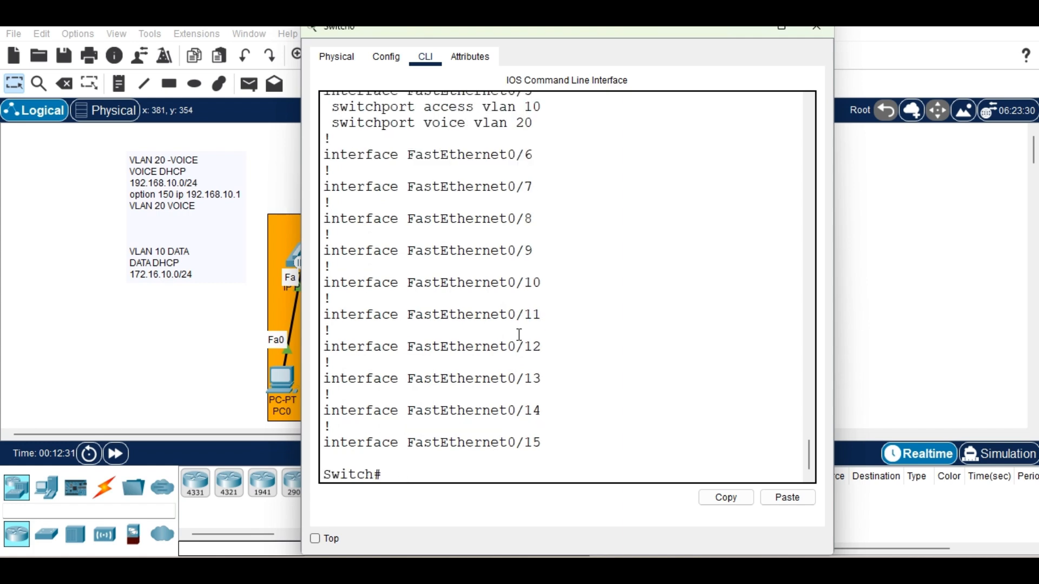
Step: Display the switch's VLAN table and examine the ports listed under the DATA and VOICE VLANs
{"action": "key", "text": "Return"}
{"action": "key", "text": "Return"}
{"action": "type", "text": "sh"}
{"action": "key", "text": "Tab"}
{"action": "type", "text": "v"}
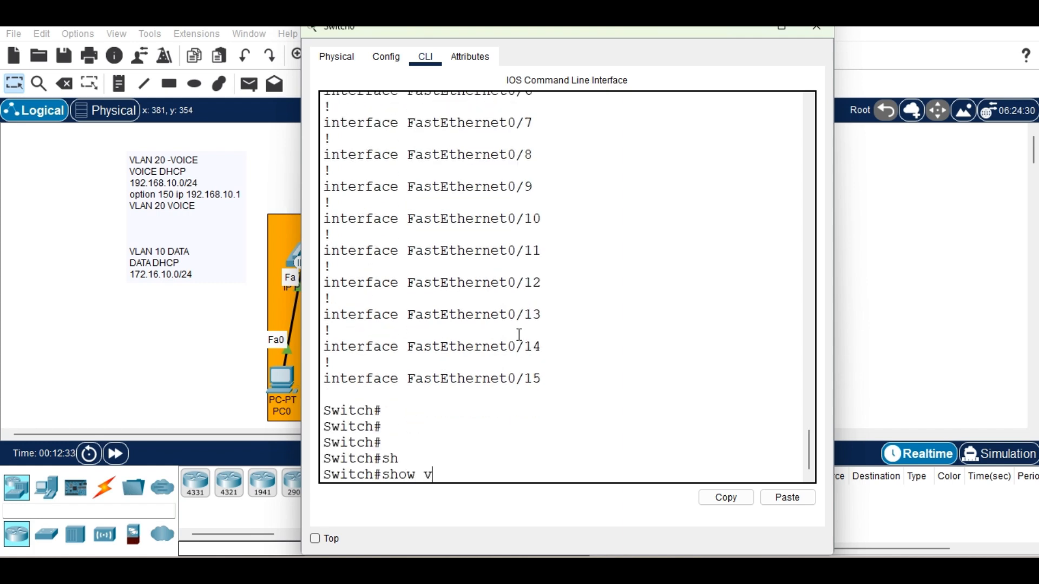
{"action": "type", "text": "l"}
{"action": "key", "text": "Tab"}
{"action": "key", "text": "Return"}
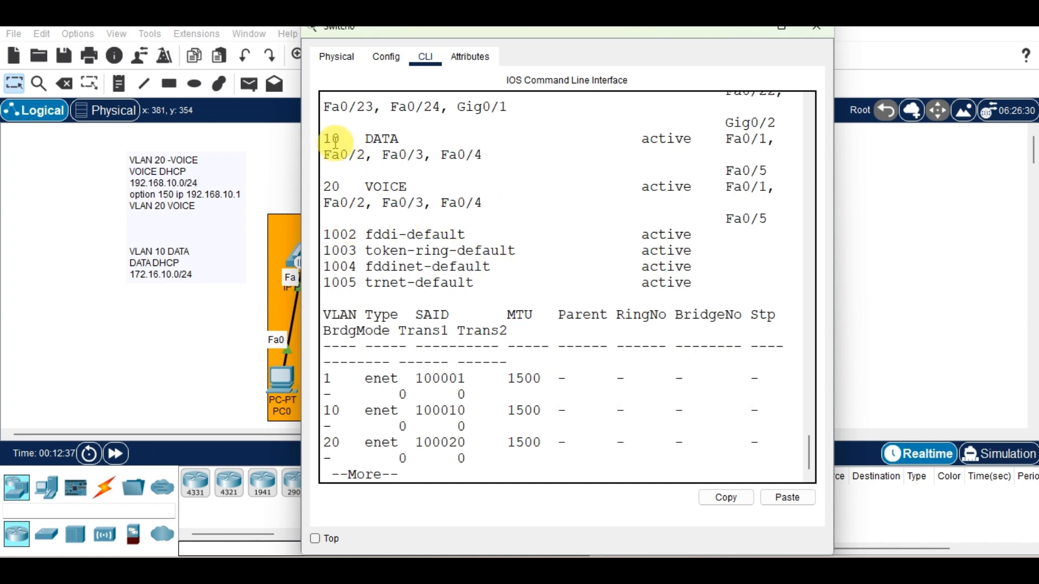
{"action": "left_click_drag", "start_coordinate": [331, 139], "coordinate": [756, 143]}
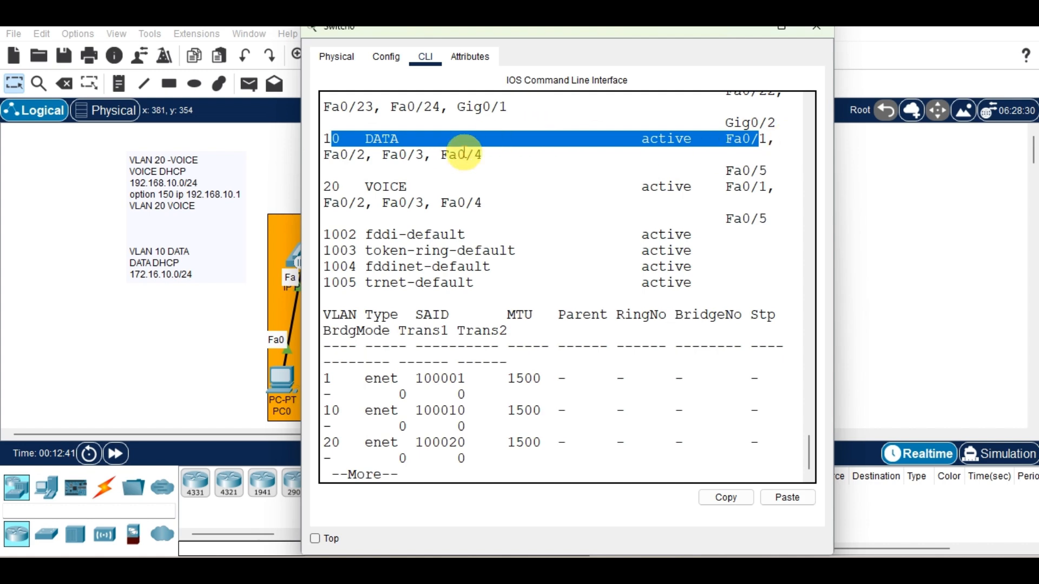
{"action": "left_click_drag", "start_coordinate": [373, 187], "coordinate": [427, 201]}
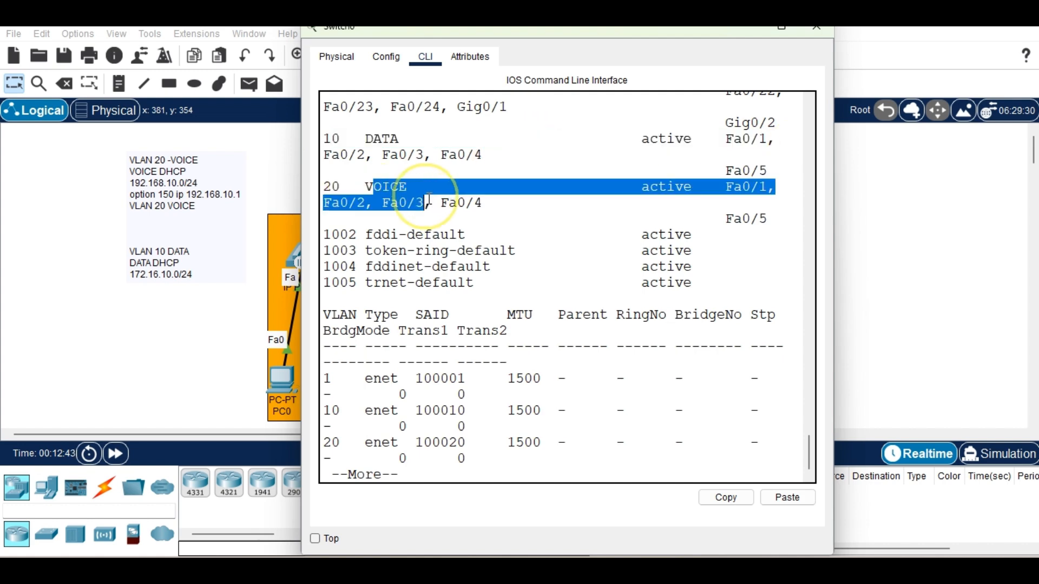
Step: Page through the rest of the VLAN listing until the privileged prompt returns
{"action": "left_click", "coordinate": [425, 318]}
{"action": "key", "text": "Return"}
{"action": "key", "text": "Return"}
{"action": "key", "text": "Return"}
{"action": "key", "text": "Return"}
{"action": "key", "text": "Return"}
{"action": "key", "text": "Return"}
{"action": "key", "text": "Return"}
{"action": "key", "text": "Return"}
{"action": "key", "text": "Return"}
{"action": "key", "text": "Return"}
{"action": "key", "text": "Return"}
{"action": "key", "text": "Return"}
{"action": "key", "text": "Return"}
{"action": "key", "text": "Return"}
{"action": "key", "text": "Return"}
{"action": "key", "text": "Return"}
{"action": "key", "text": "Return"}
{"action": "key", "text": "Return"}
{"action": "key", "text": "Return"}
{"action": "key", "text": "Return"}
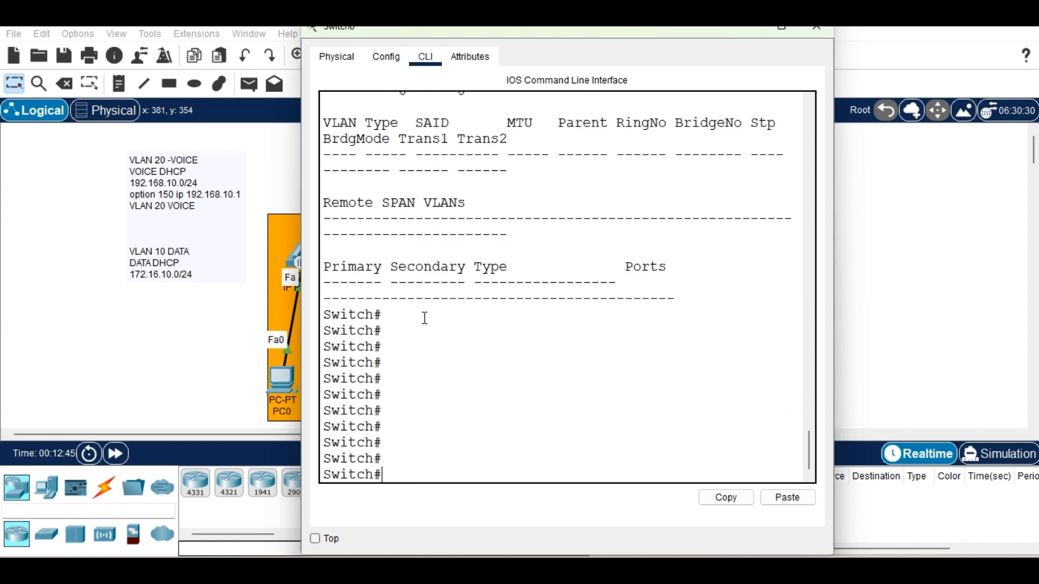
{"action": "key", "text": "Return"}
{"action": "key", "text": "Return"}
{"action": "key", "text": "Return"}
{"action": "key", "text": "Return"}
{"action": "key", "text": "Return"}
{"action": "key", "text": "Return"}
{"action": "key", "text": "Return"}
{"action": "key", "text": "Return"}
Step: Enter global configuration mode and set the switch's hostname to LTK-SW1
{"action": "type", "text": "conf"}
{"action": "key", "text": "Tab"}
{"action": "key", "text": "Tab"}
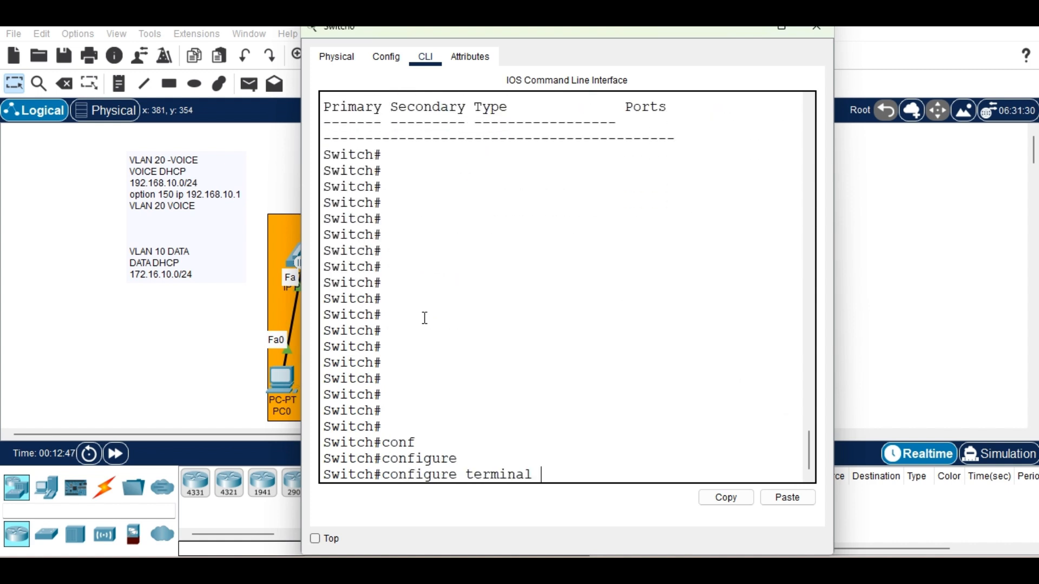
{"action": "key", "text": "Return"}
{"action": "key", "text": "Return"}
{"action": "key", "text": "Return"}
{"action": "type", "text": "host"}
{"action": "key", "text": "Tab"}
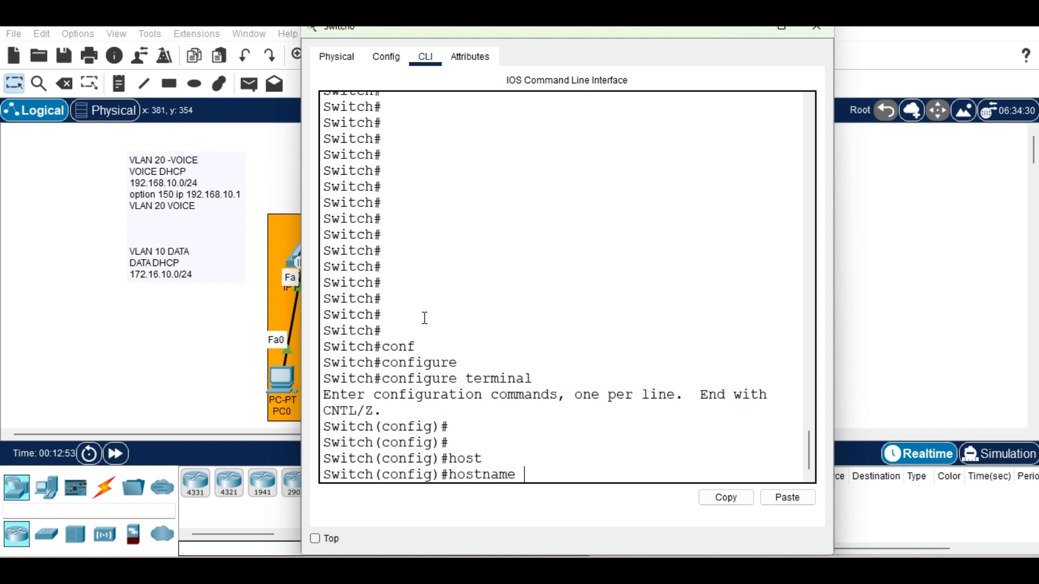
{"action": "type", "text": "LTK-SW1"}
{"action": "key", "text": "Return"}
{"action": "key", "text": "Return"}
{"action": "key", "text": "Return"}
{"action": "key", "text": "Return"}
{"action": "key", "text": "Return"}
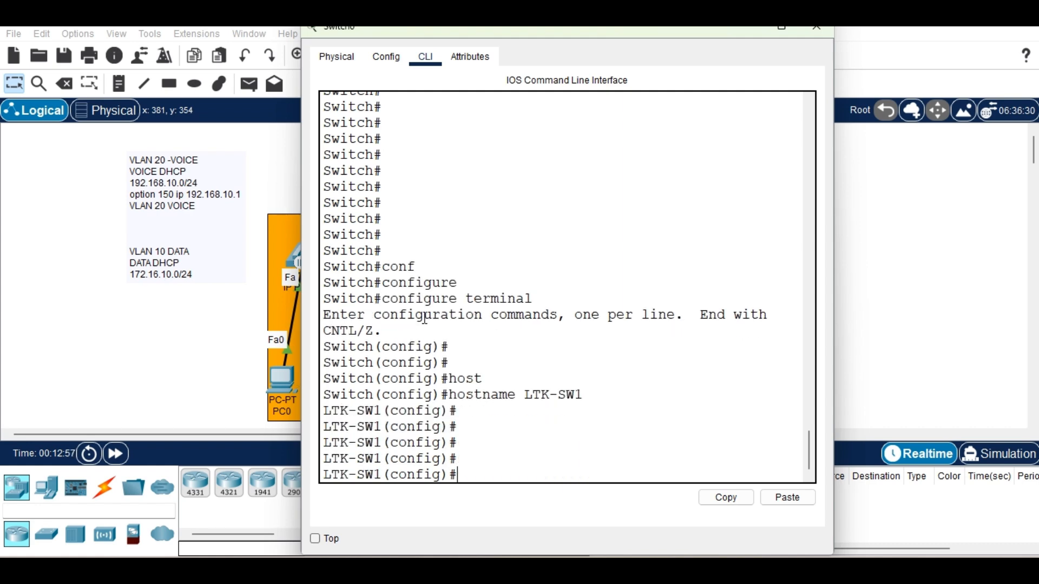
Step: End configuration mode, save the switch configuration with wr, and return to the topology workspace
{"action": "type", "text": "end"}
{"action": "key", "text": "Return"}
{"action": "key", "text": "Return"}
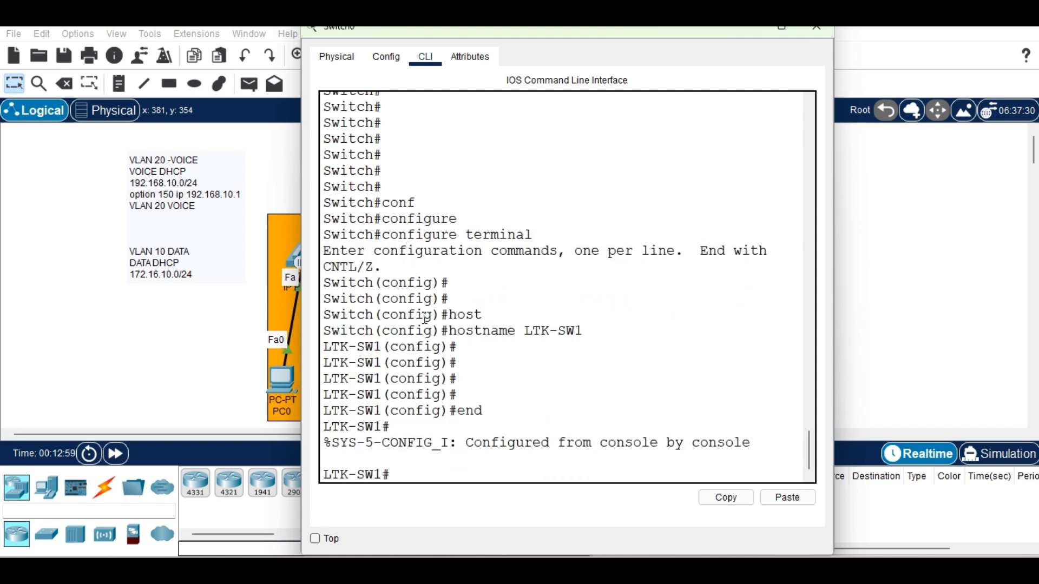
{"action": "key", "text": "Return"}
{"action": "type", "text": "wr"}
{"action": "key", "text": "Return"}
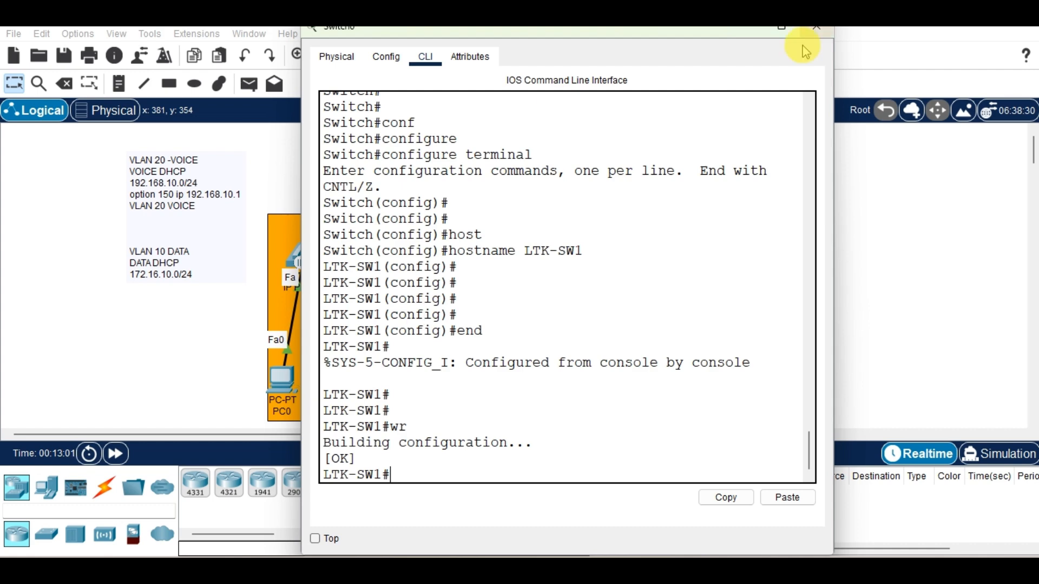
{"action": "left_click", "coordinate": [781, 28]}
{"action": "left_click", "coordinate": [784, 93]}
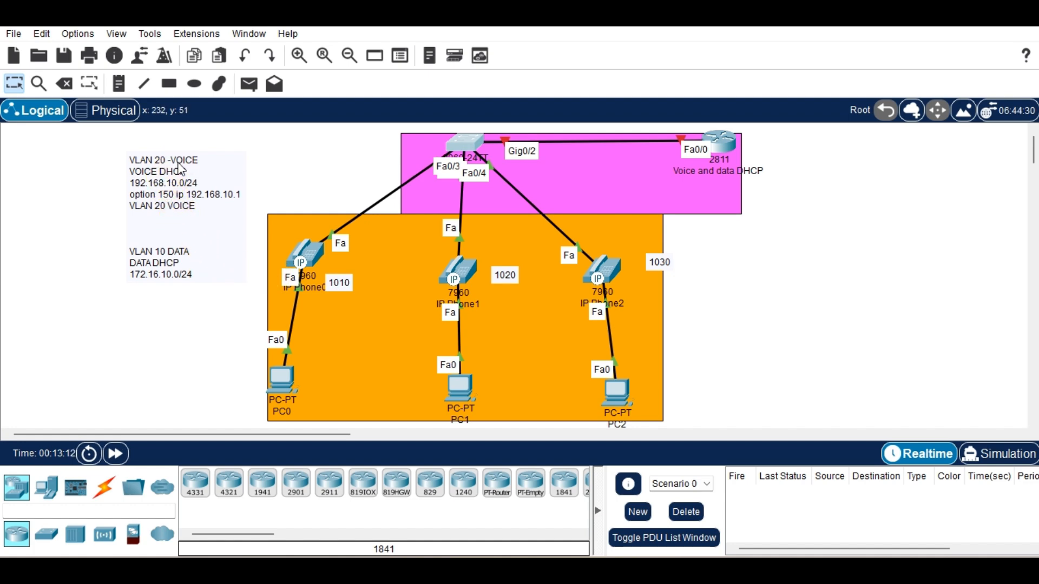
Step: Reopen the switch's command line and enter global configuration mode
{"action": "left_click", "coordinate": [466, 143]}
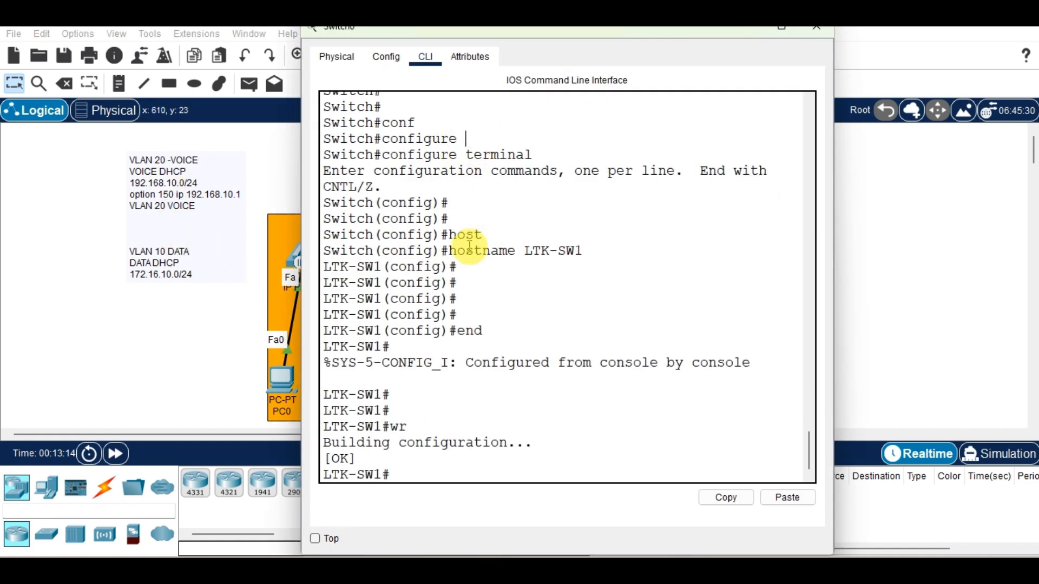
{"action": "key", "text": "Return"}
{"action": "key", "text": "Return"}
{"action": "key", "text": "Return"}
{"action": "key", "text": "Return"}
{"action": "type", "text": "conf"}
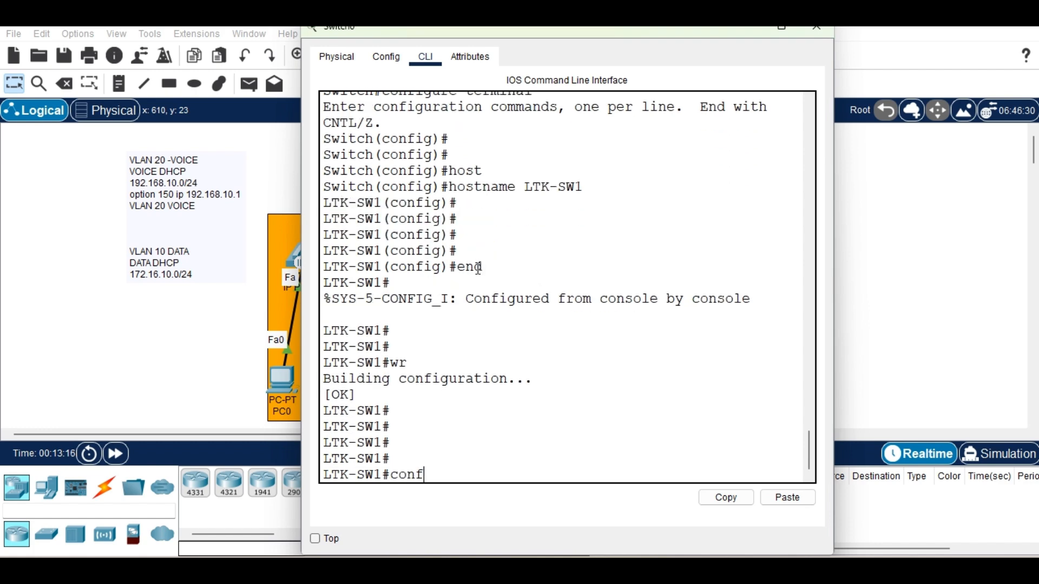
{"action": "key", "text": "Tab"}
{"action": "type", "text": "t"}
{"action": "key", "text": "Tab"}
{"action": "key", "text": "Return"}
{"action": "key", "text": "Return"}
{"action": "key", "text": "Return"}
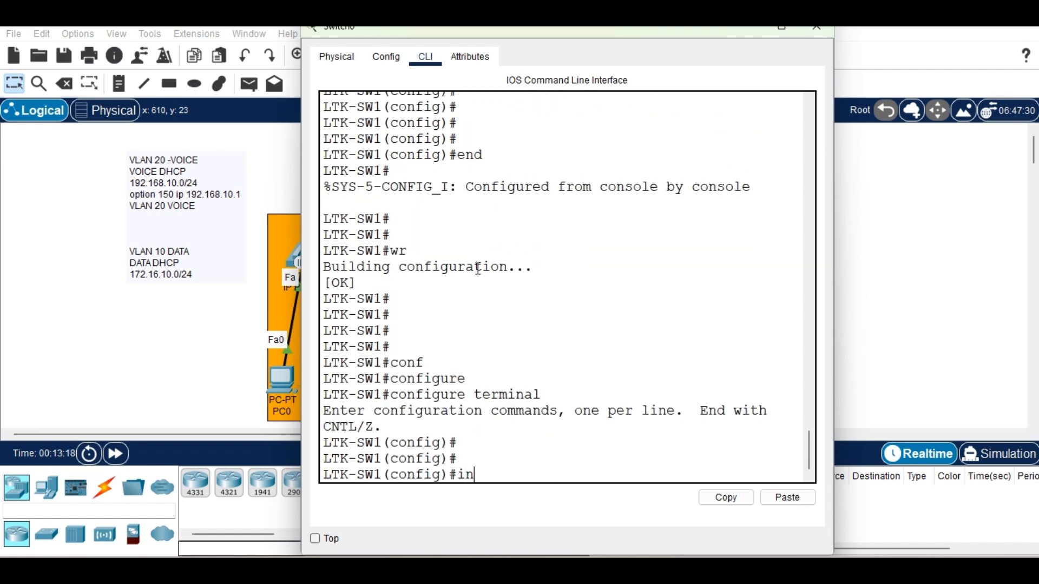
Step: Enter interface configuration for gigabitEthernet 0/2, the switch port facing the router
{"action": "type", "text": "inter"}
{"action": "key", "text": "Tab"}
{"action": "type", "text": "g"}
{"action": "key", "text": "Tab"}
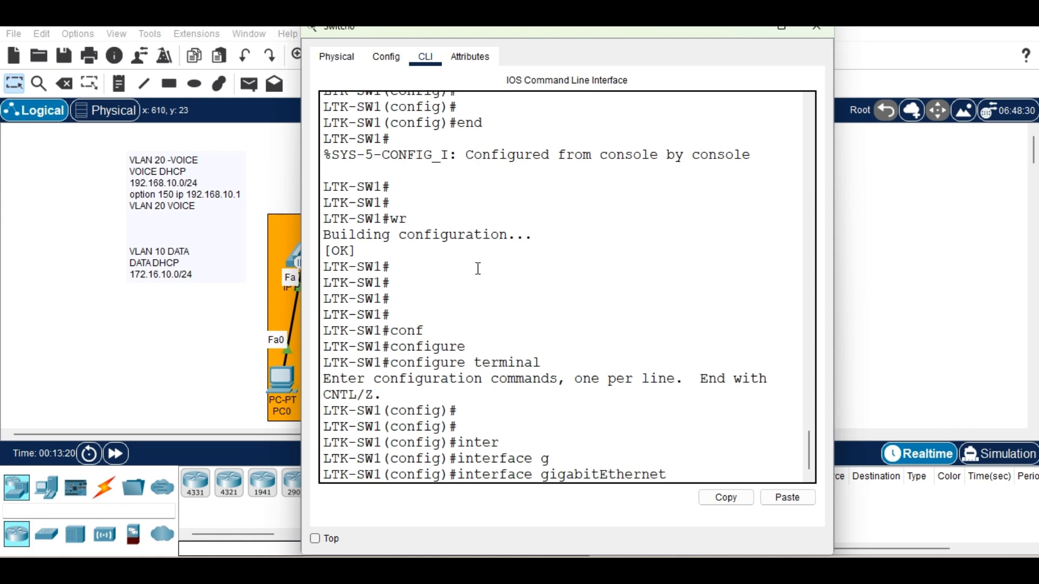
{"action": "type", "text": "0/2"}
{"action": "key", "text": "Return"}
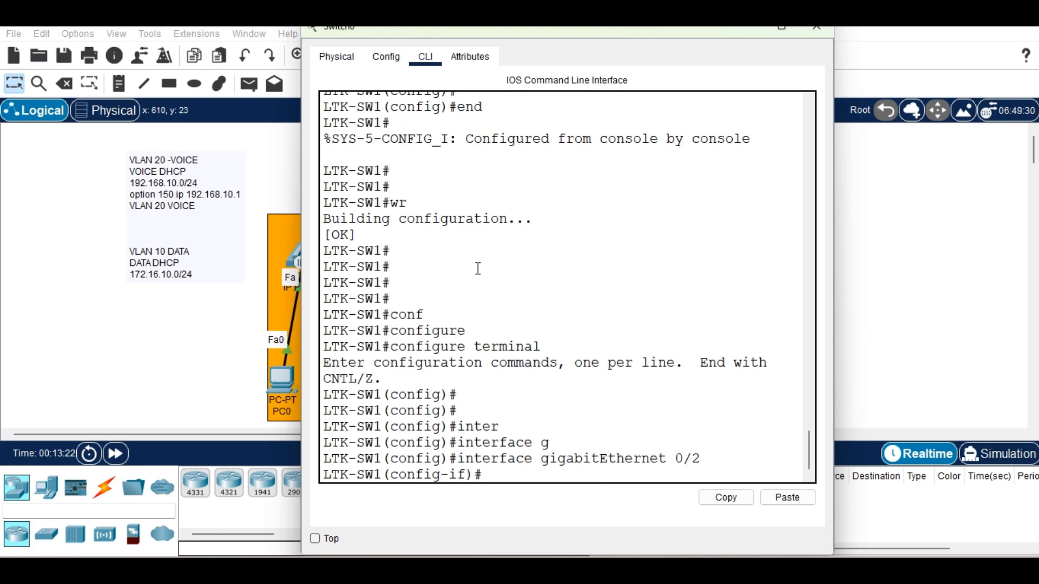
Step: Set the description of interface gigabitEthernet 0/2 to TRUNK PORT
{"action": "type", "text": "des"}
{"action": "key", "text": "Tab"}
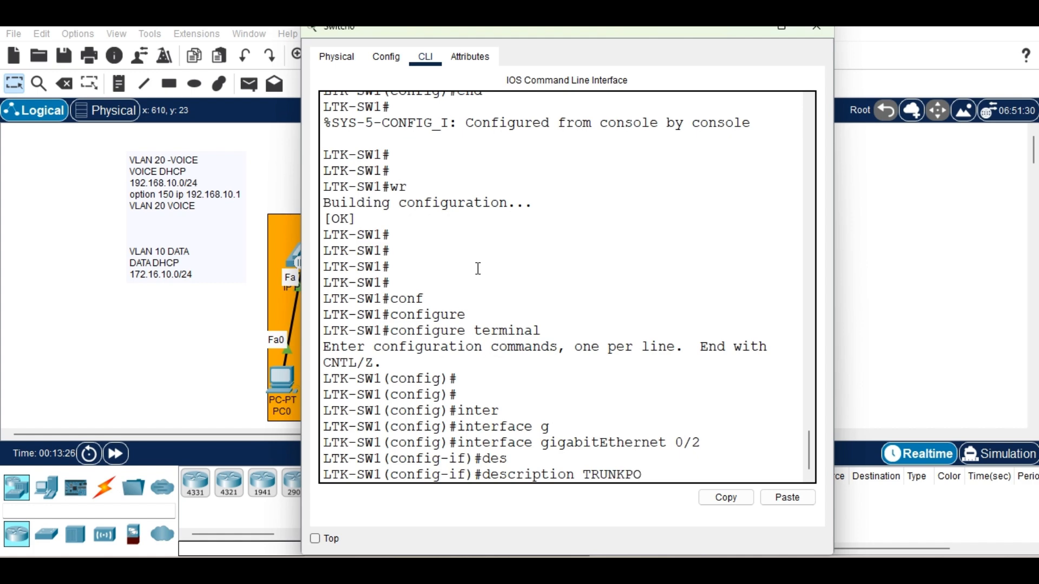
{"action": "key", "text": "Return"}
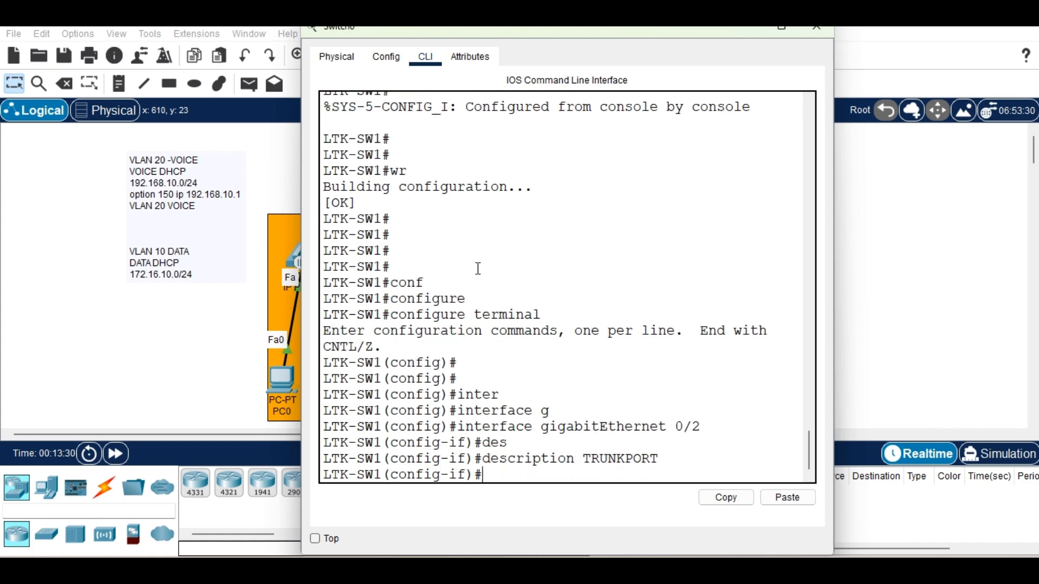
{"action": "key", "text": "Up"}
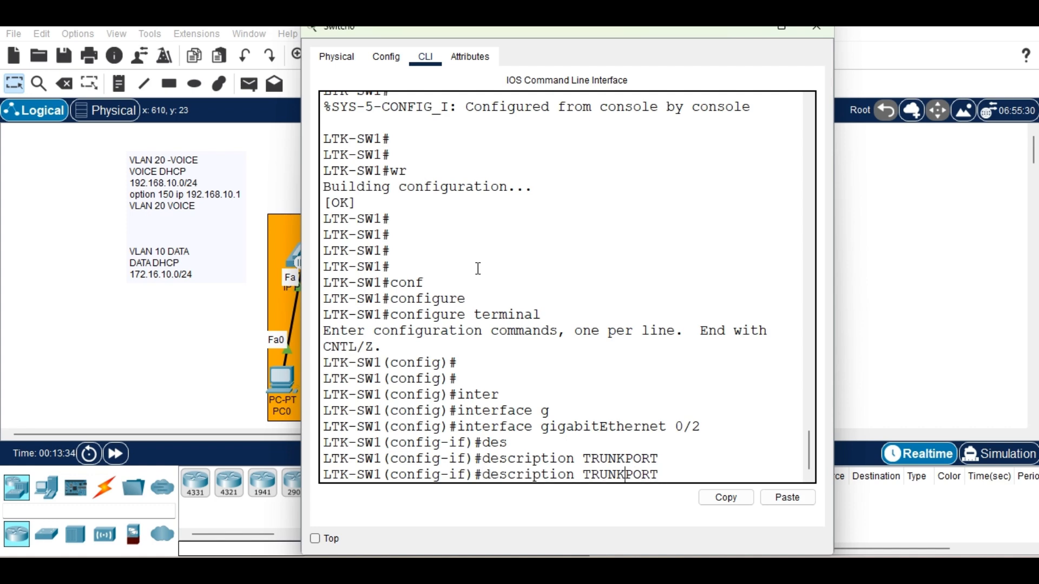
{"action": "key", "text": "Return"}
{"action": "key", "text": "Return"}
{"action": "key", "text": "Return"}
{"action": "key", "text": "Return"}
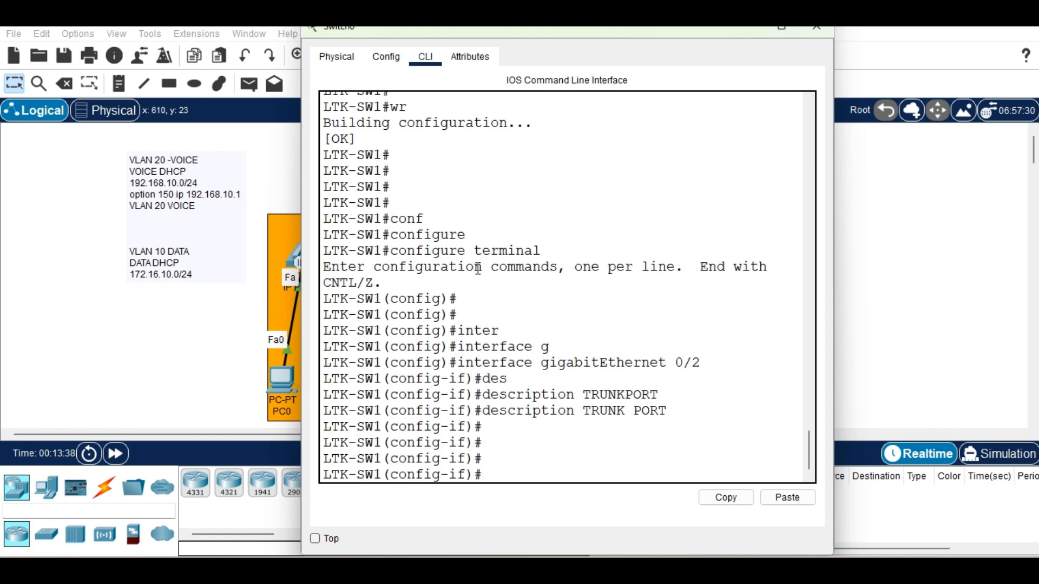
Step: Enable interface gigabitEthernet 0/2 with no shutdown
{"action": "type", "text": "no sh"}
{"action": "key", "text": "Tab"}
{"action": "key", "text": "Return"}
{"action": "key", "text": "Return"}
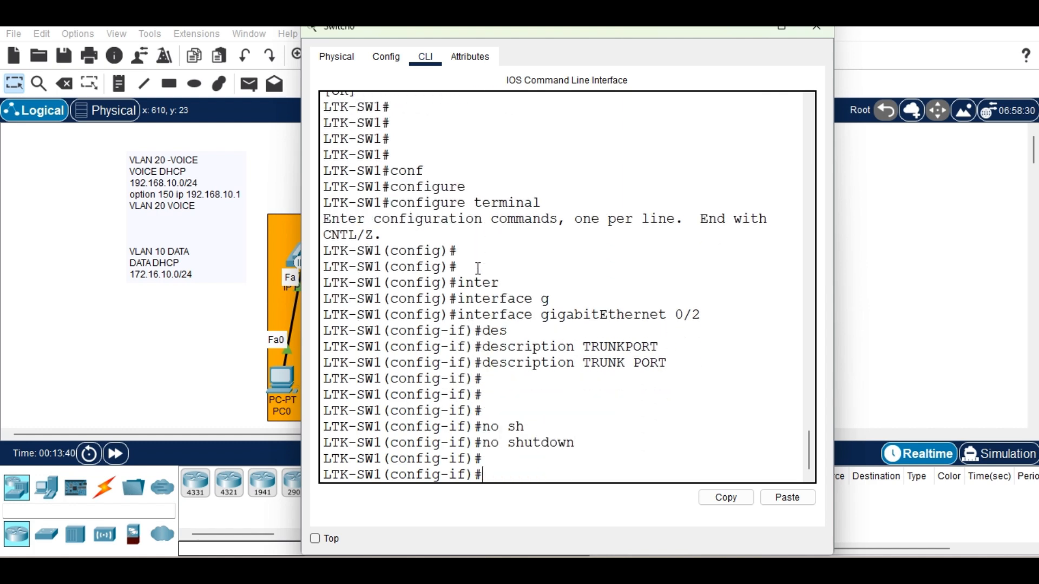
{"action": "key", "text": "Return"}
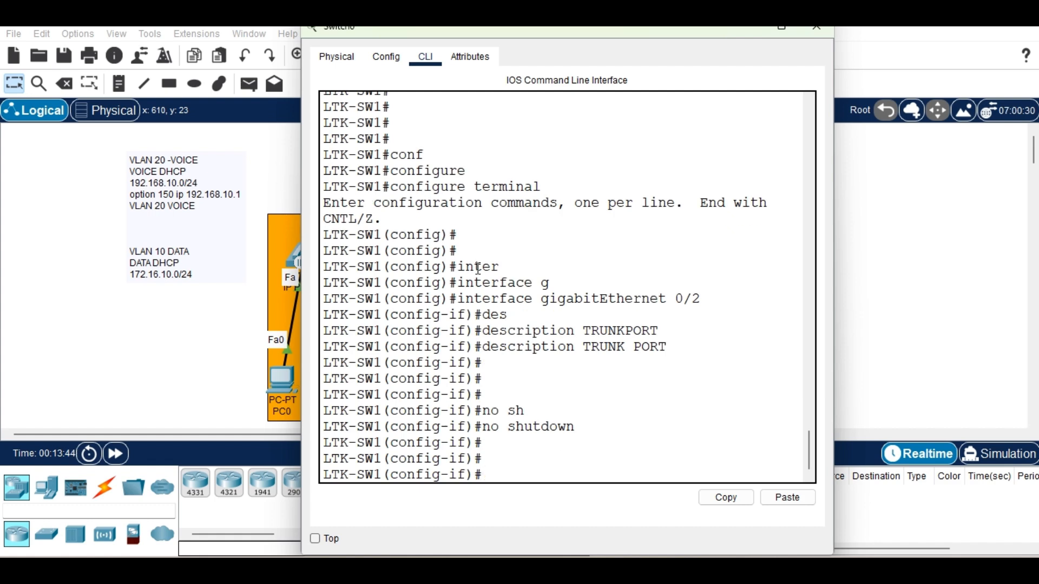
Step: Set interface gigabitEthernet 0/2 to trunk mode with switchport mode trunk
{"action": "type", "text": "sw"}
{"action": "key", "text": "Tab"}
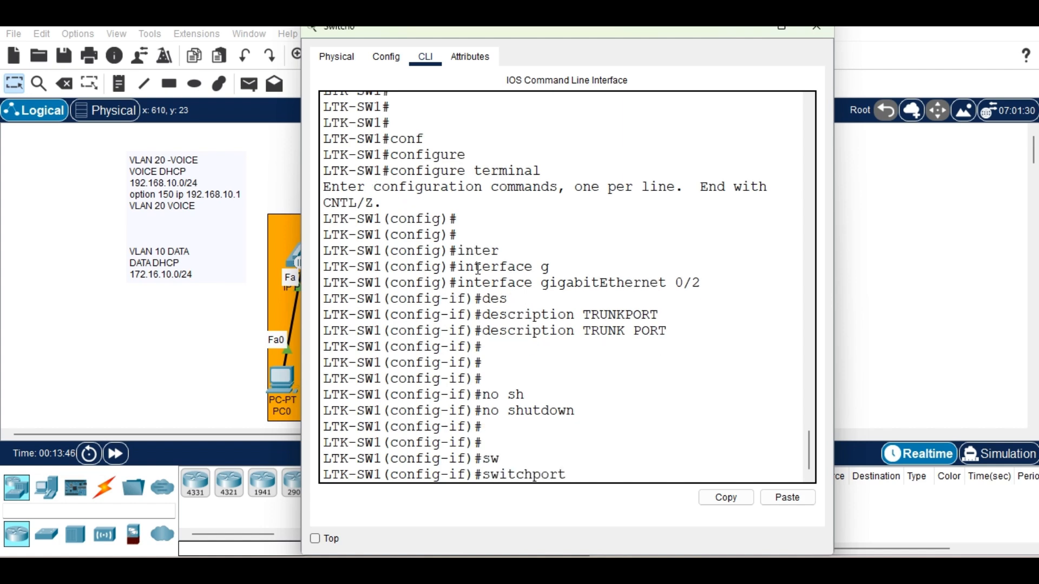
{"action": "type", "text": "m"}
{"action": "key", "text": "Tab"}
{"action": "type", "text": "tr"}
{"action": "key", "text": "Tab"}
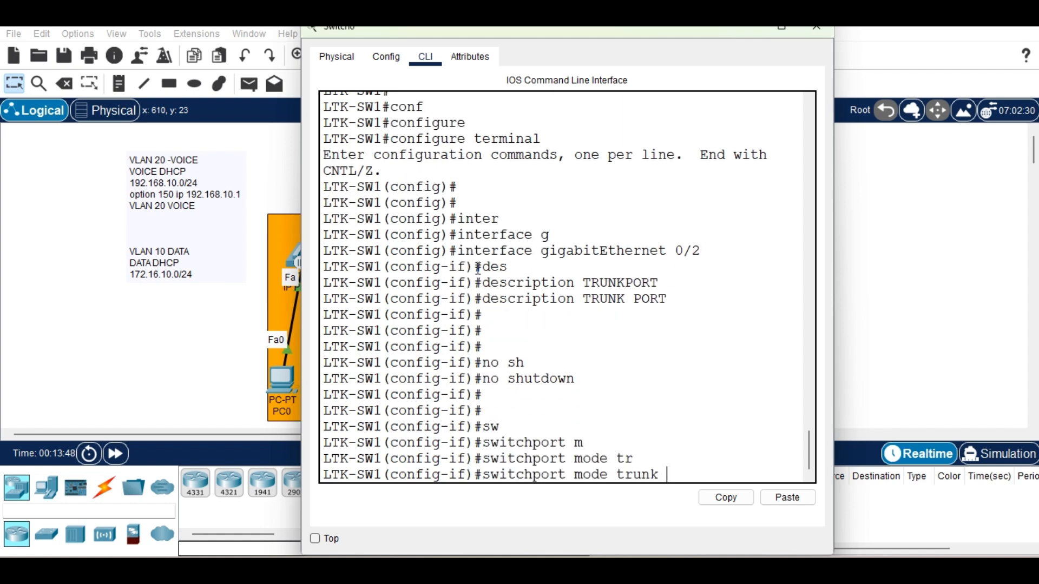
{"action": "key", "text": "Return"}
Step: Allow only VLANs 10 and 20 on the gigabitEthernet 0/2 trunk
{"action": "type", "text": "sw"}
{"action": "key", "text": "Tab"}
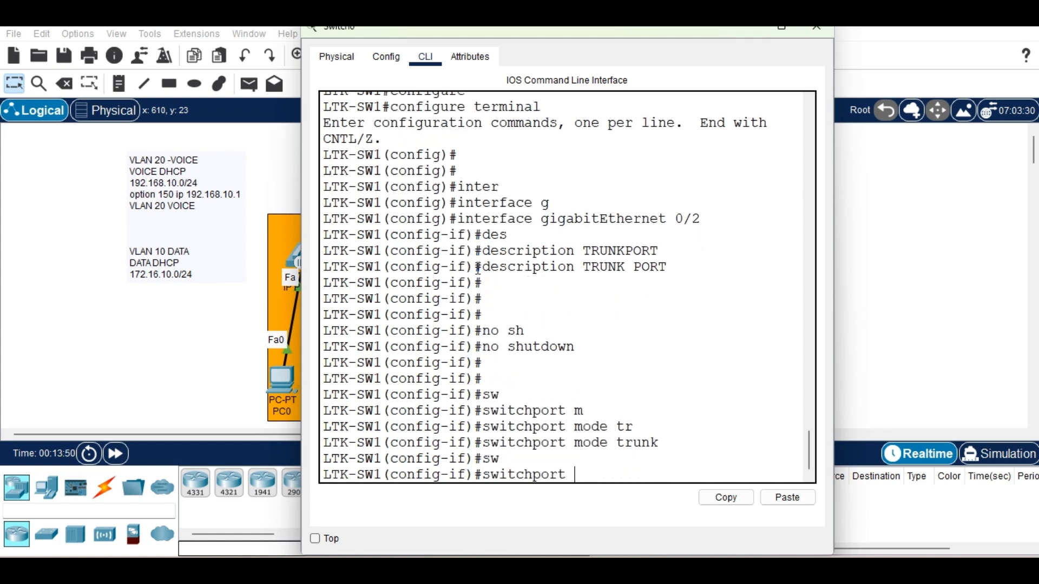
{"action": "type", "text": "tr"}
{"action": "key", "text": "Tab"}
{"action": "type", "text": "a"}
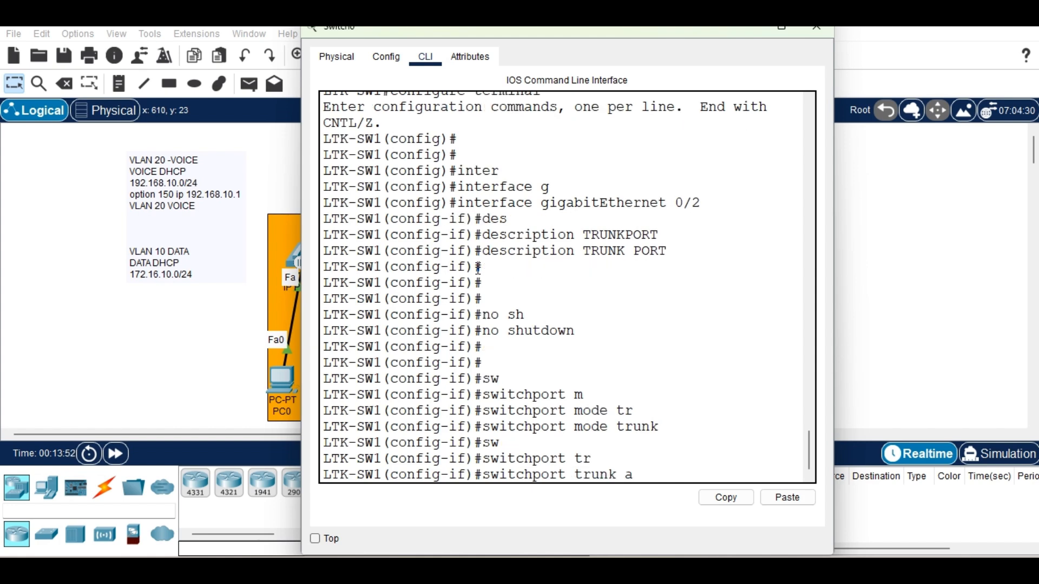
{"action": "type", "text": "ll"}
{"action": "key", "text": "Tab"}
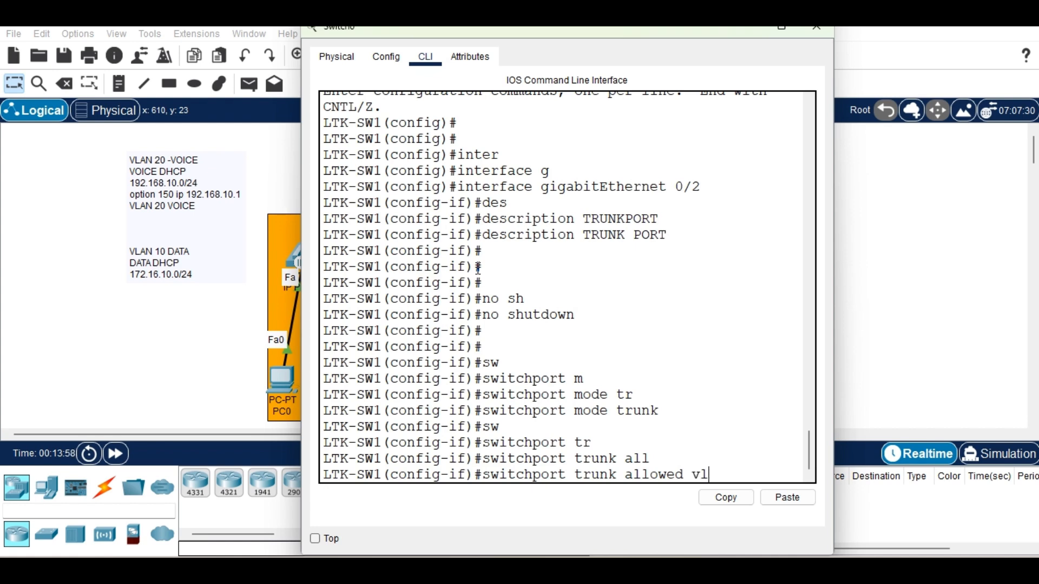
{"action": "type", "text": "vl"}
{"action": "key", "text": "Tab"}
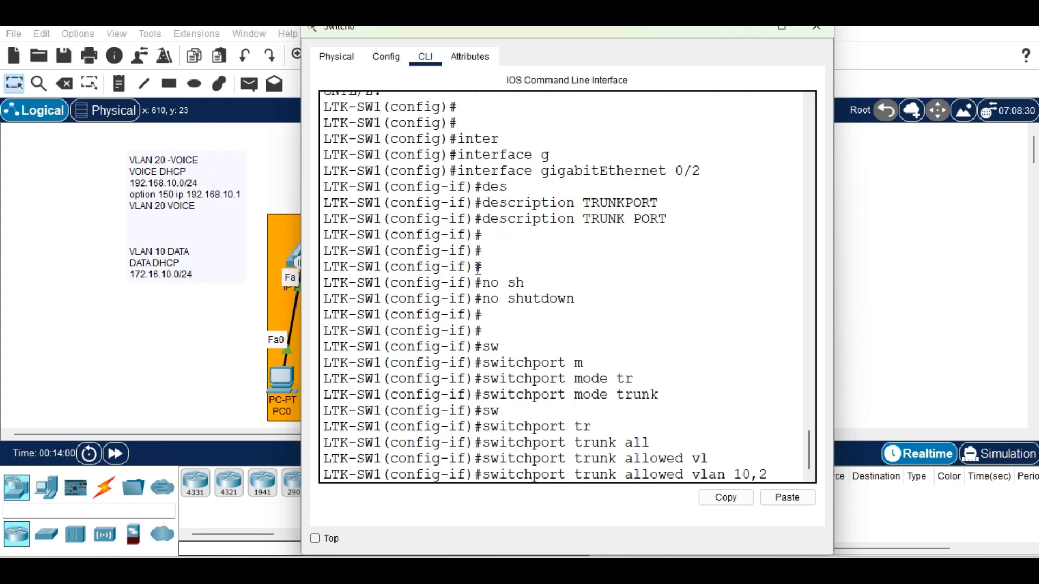
{"action": "type", "text": "10,20"}
{"action": "key", "text": "Return"}
{"action": "key", "text": "Return"}
{"action": "key", "text": "Return"}
{"action": "key", "text": "Return"}
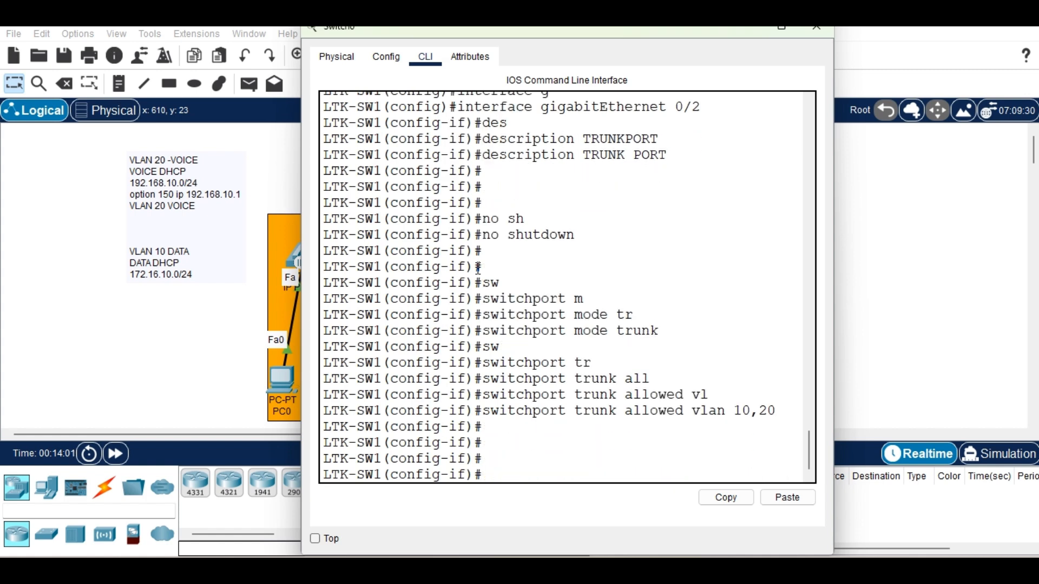
{"action": "left_click_drag", "start_coordinate": [628, 410], "coordinate": [799, 412]}
{"action": "key", "text": "Return"}
{"action": "key", "text": "Return"}
{"action": "key", "text": "Return"}
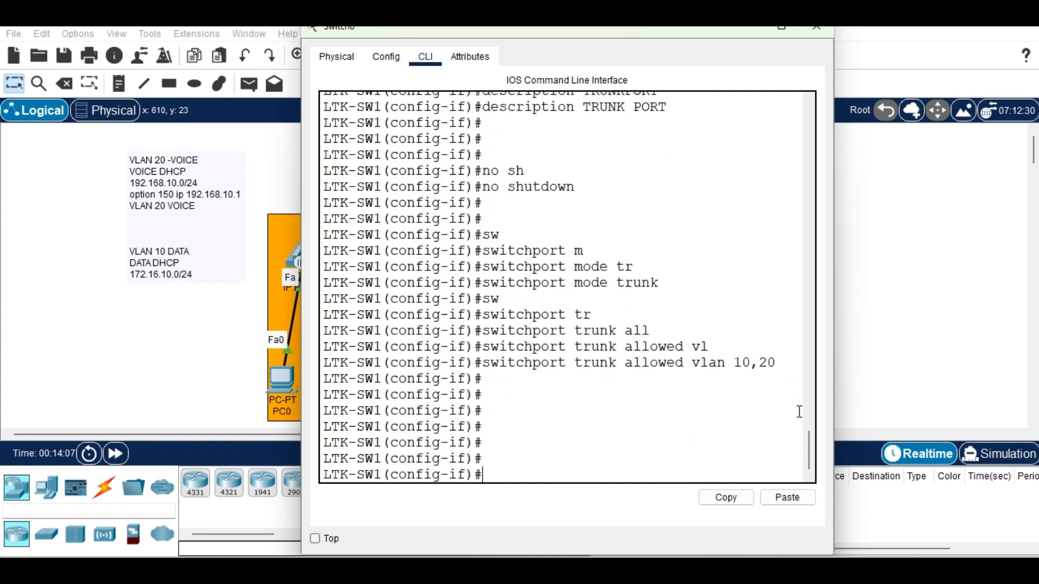
Step: Exit configuration mode on the switch and save its configuration with wr
{"action": "type", "text": "end"}
{"action": "key", "text": "Return"}
{"action": "key", "text": "Return"}
{"action": "key", "text": "Return"}
{"action": "key", "text": "Return"}
{"action": "type", "text": "wr"}
{"action": "key", "text": "Return"}
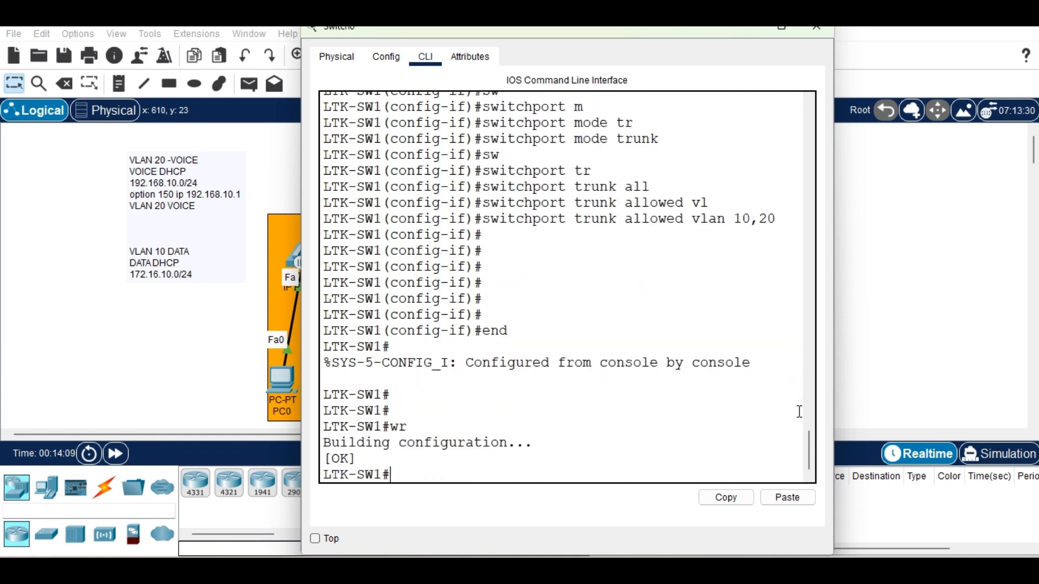
Step: Run show interface for gigabitEthernet 0/2 on the switch
{"action": "key", "text": "Return"}
{"action": "key", "text": "Return"}
{"action": "type", "text": "sh"}
{"action": "key", "text": "Tab"}
{"action": "type", "text": "int"}
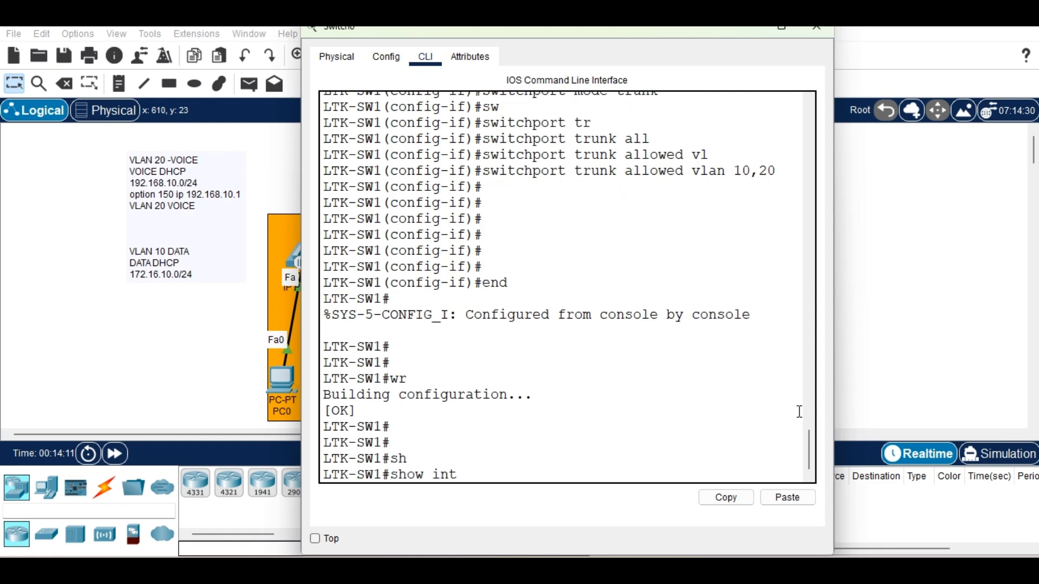
{"action": "type", "text": "er"}
{"action": "key", "text": "Tab"}
{"action": "type", "text": "b"}
{"action": "key", "text": "Tab"}
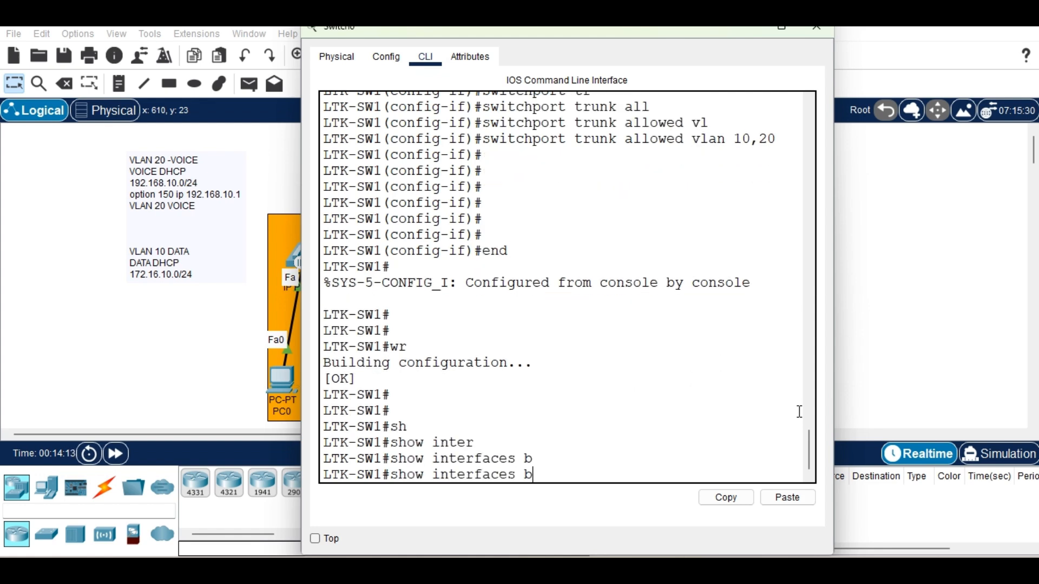
{"action": "type", "text": "br"}
{"action": "key", "text": "Tab"}
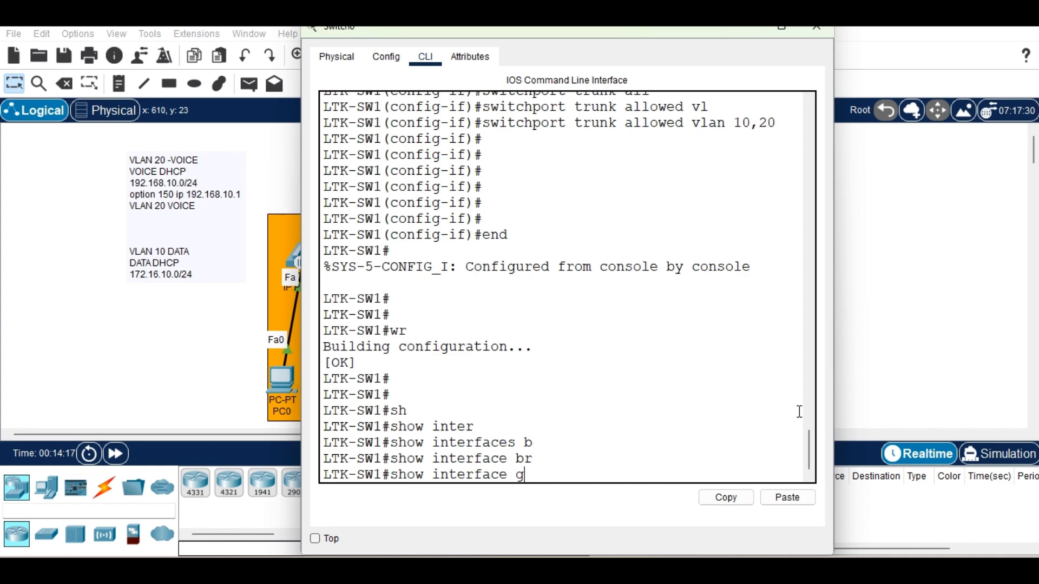
{"action": "type", "text": "g"}
{"action": "key", "text": "Tab"}
{"action": "type", "text": "0/1"}
{"action": "key", "text": "Return"}
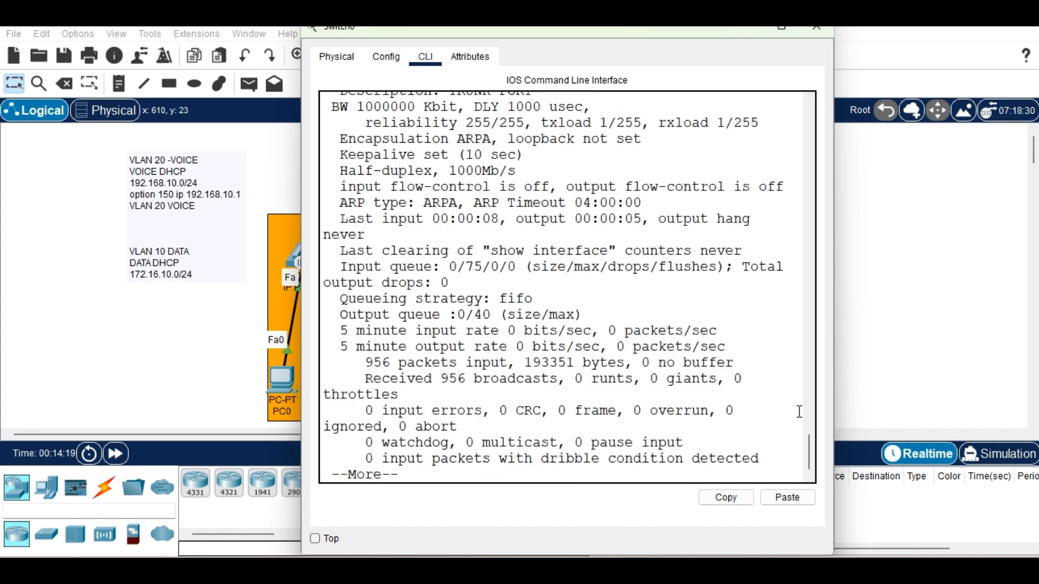
{"action": "key", "text": "Return"}
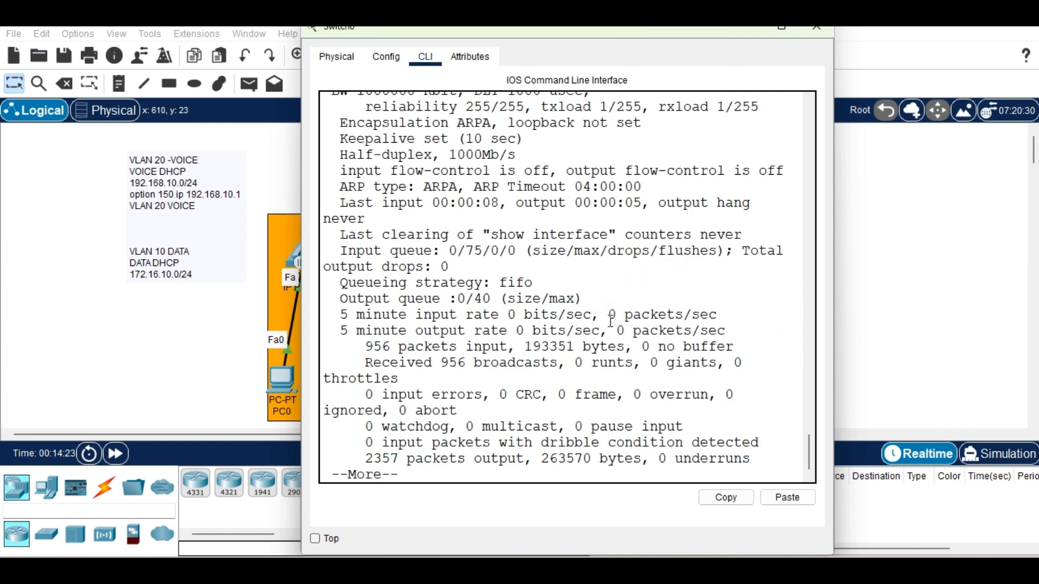
Step: Examine the interface's status and description in the output, and page through the rest to return to the prompt
{"action": "scroll", "coordinate": [535, 206], "scroll_direction": "up", "scroll_amount": 4}
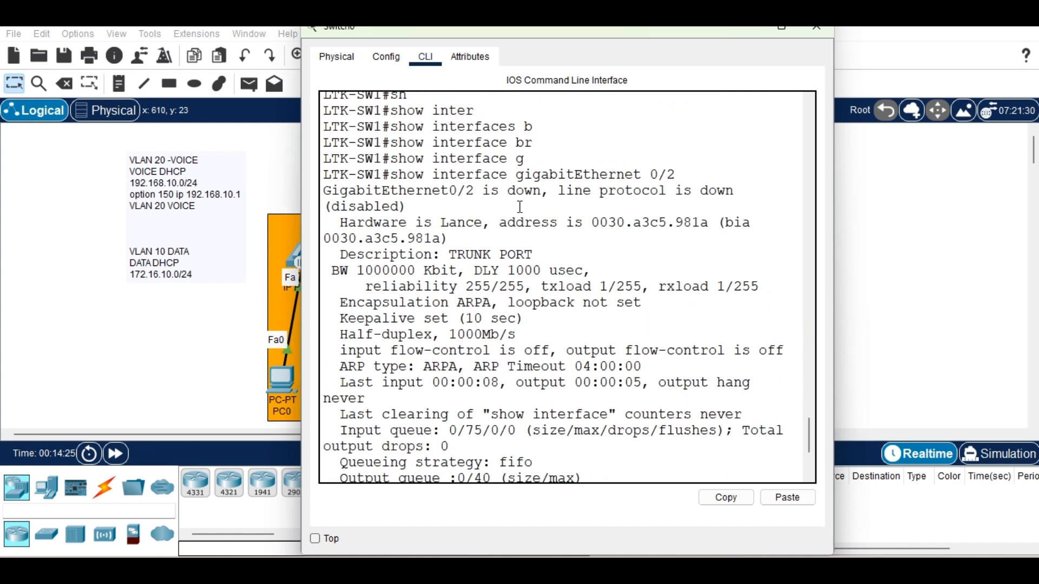
{"action": "scroll", "coordinate": [519, 206], "scroll_direction": "up", "scroll_amount": 1}
{"action": "scroll", "coordinate": [520, 206], "scroll_direction": "down", "scroll_amount": 2}
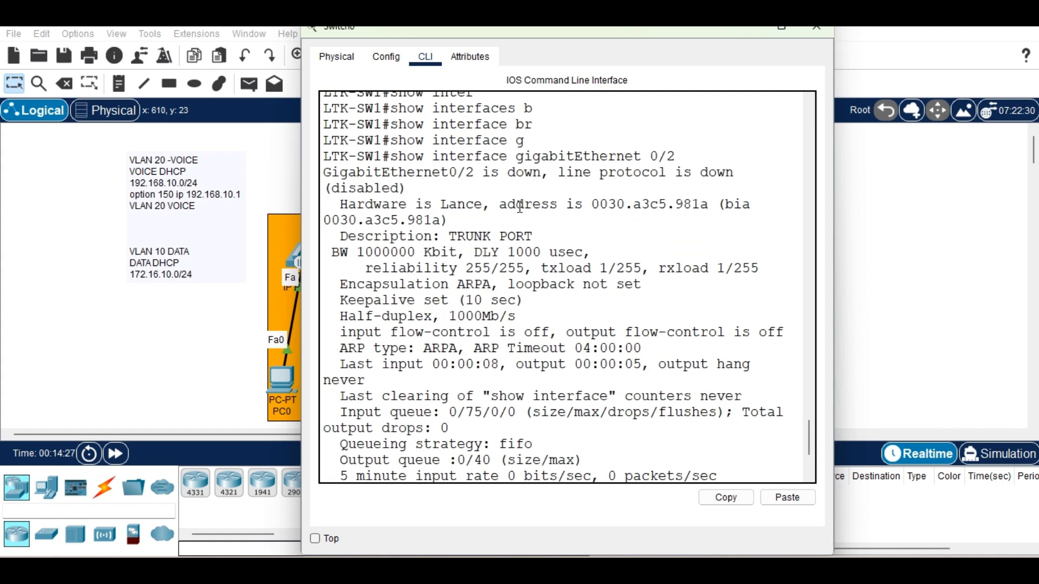
{"action": "left_click_drag", "start_coordinate": [448, 238], "coordinate": [561, 231]}
{"action": "key", "text": "Return"}
{"action": "key", "text": "Return"}
{"action": "key", "text": "Return"}
{"action": "key", "text": "Return"}
{"action": "key", "text": "Return"}
{"action": "key", "text": "Return"}
{"action": "key", "text": "Return"}
{"action": "key", "text": "Return"}
{"action": "key", "text": "Return"}
{"action": "key", "text": "Return"}
{"action": "key", "text": "Return"}
{"action": "key", "text": "Return"}
{"action": "key", "text": "Return"}
{"action": "key", "text": "Return"}
{"action": "key", "text": "Return"}
{"action": "key", "text": "Return"}
{"action": "key", "text": "Return"}
{"action": "key", "text": "Return"}
{"action": "key", "text": "Return"}
{"action": "key", "text": "Return"}
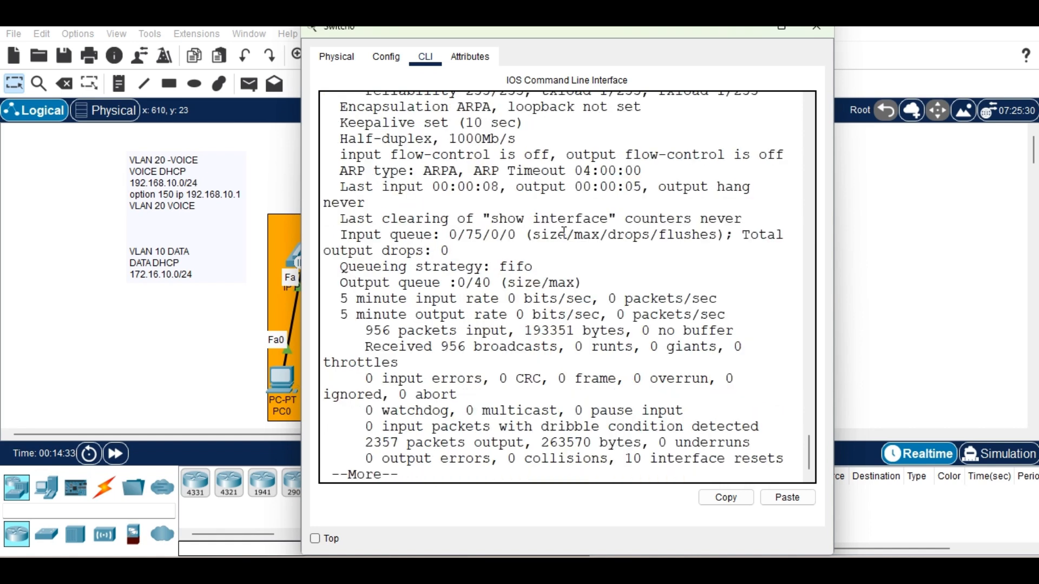
{"action": "key", "text": "Return"}
{"action": "key", "text": "Return"}
{"action": "key", "text": "Return"}
{"action": "key", "text": "Return"}
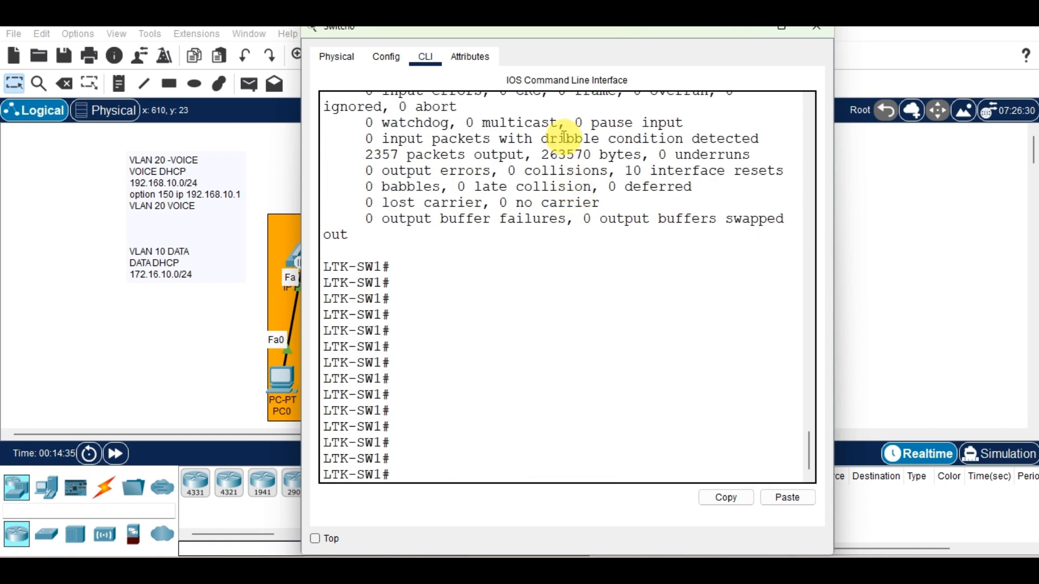
Step: Save the switch configuration with write memory
{"action": "type", "text": "wri"}
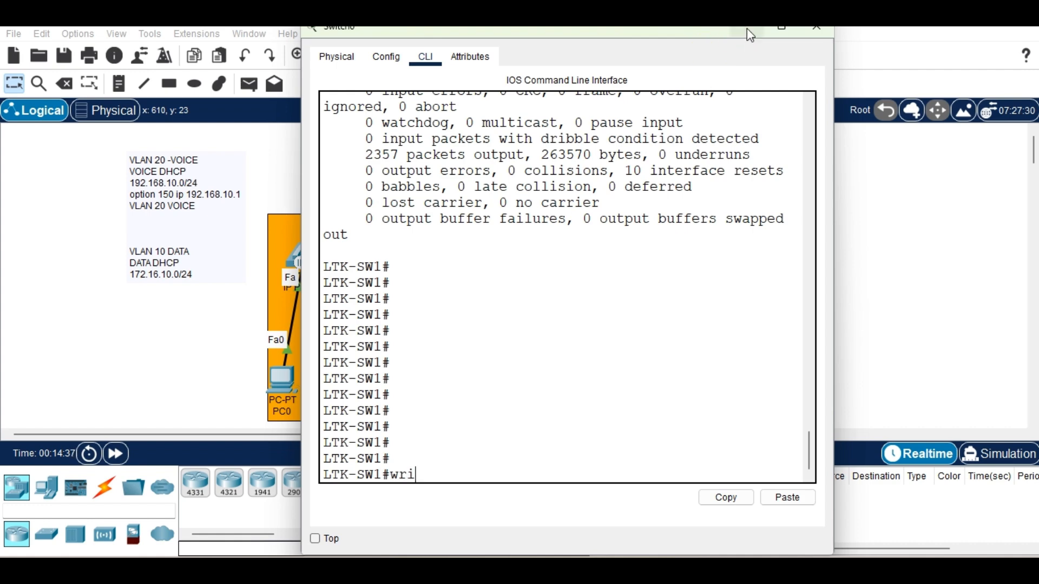
{"action": "key", "text": "Tab"}
{"action": "type", "text": "m"}
{"action": "key", "text": "Tab"}
{"action": "key", "text": "Return"}
{"action": "key", "text": "Return"}
{"action": "key", "text": "Return"}
{"action": "key", "text": "Return"}
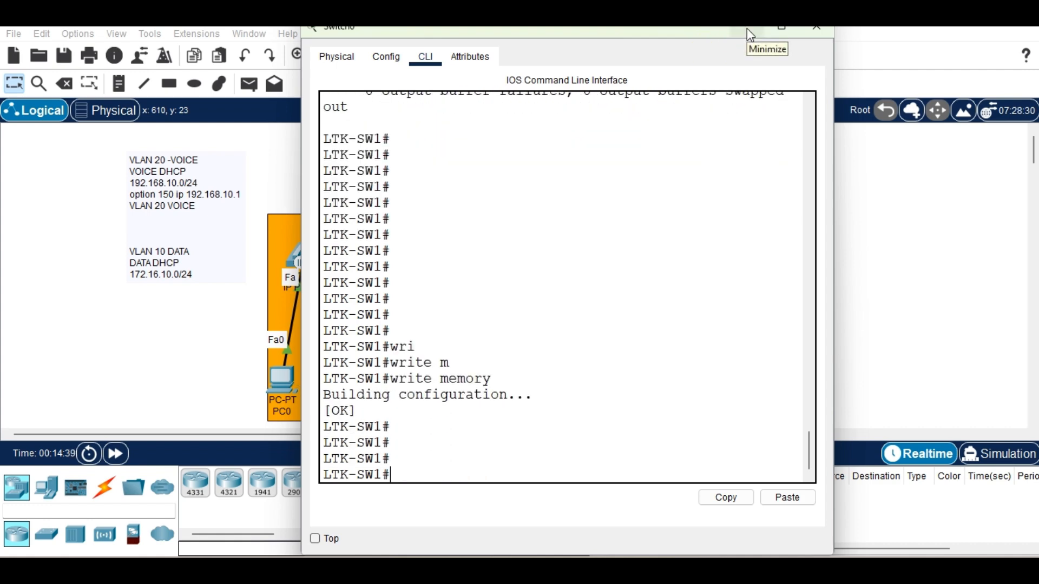
Step: Copy the switch's running-config to startup-config, accepting the default destination filename, and minimize the switch window
{"action": "type", "text": "copy run"}
{"action": "key", "text": "Tab"}
{"action": "type", "text": "st"}
{"action": "key", "text": "Tab"}
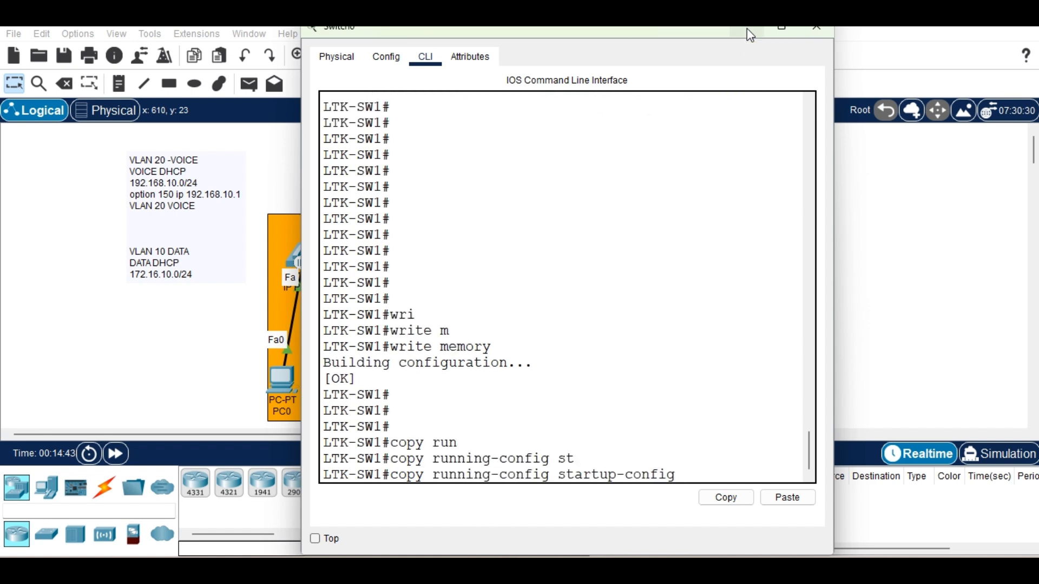
{"action": "key", "text": "Return"}
{"action": "key", "text": "Return"}
{"action": "key", "text": "Return"}
{"action": "key", "text": "Return"}
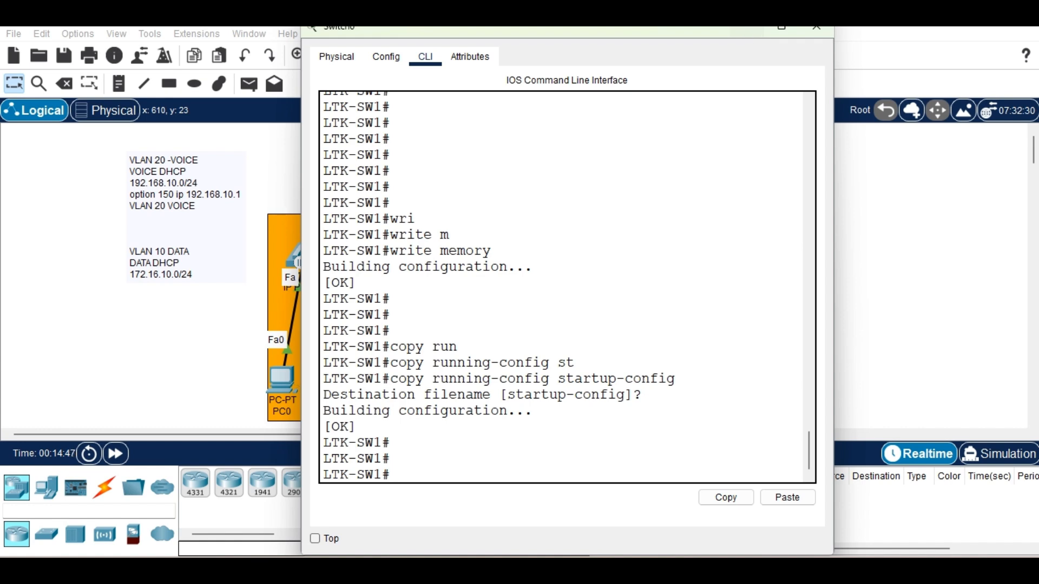
{"action": "left_click", "coordinate": [745, 28]}
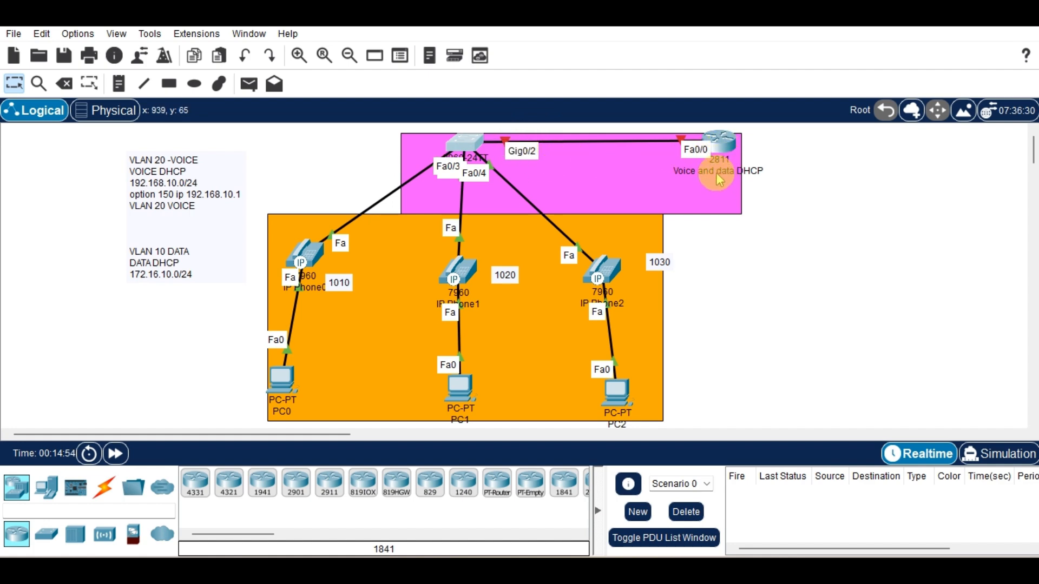
Step: Reposition the 2811 router slightly and spread out the three IP phones in the topology so each sits more directly above its PC
{"action": "left_click_drag", "start_coordinate": [717, 172], "coordinate": [714, 173]}
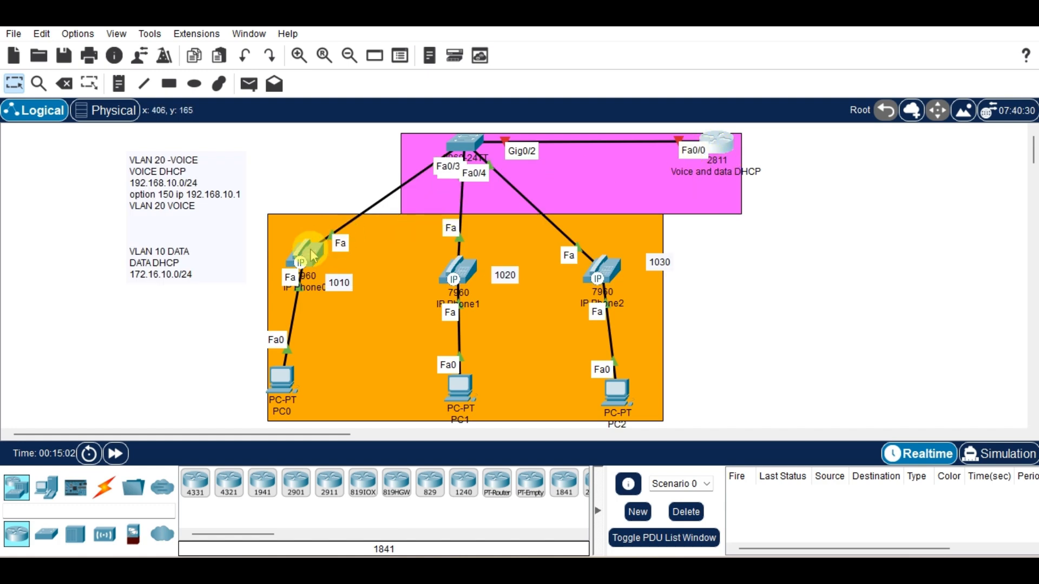
{"action": "left_click_drag", "start_coordinate": [313, 254], "coordinate": [294, 247]}
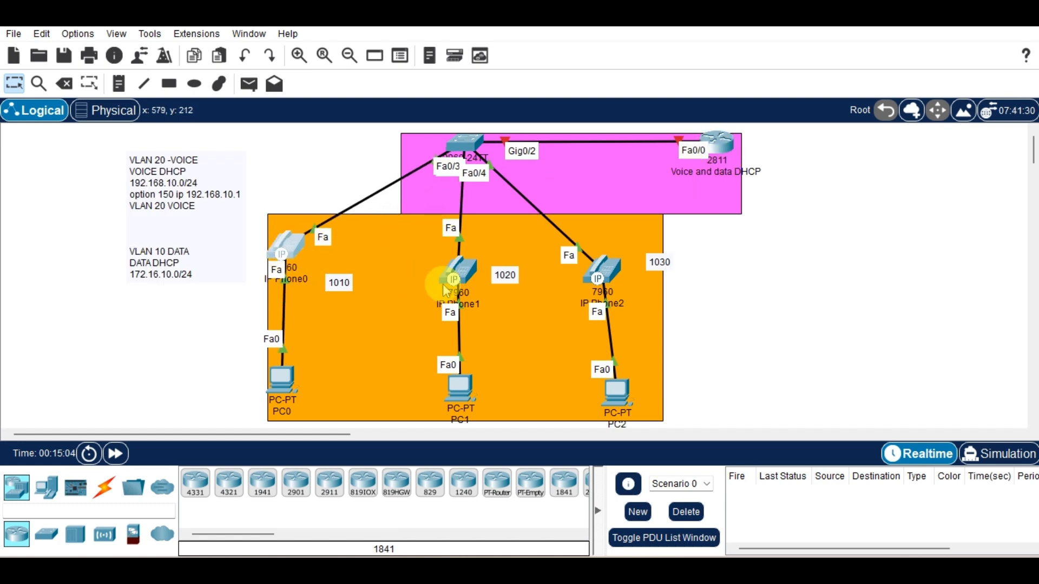
{"action": "left_click_drag", "start_coordinate": [443, 291], "coordinate": [442, 278]}
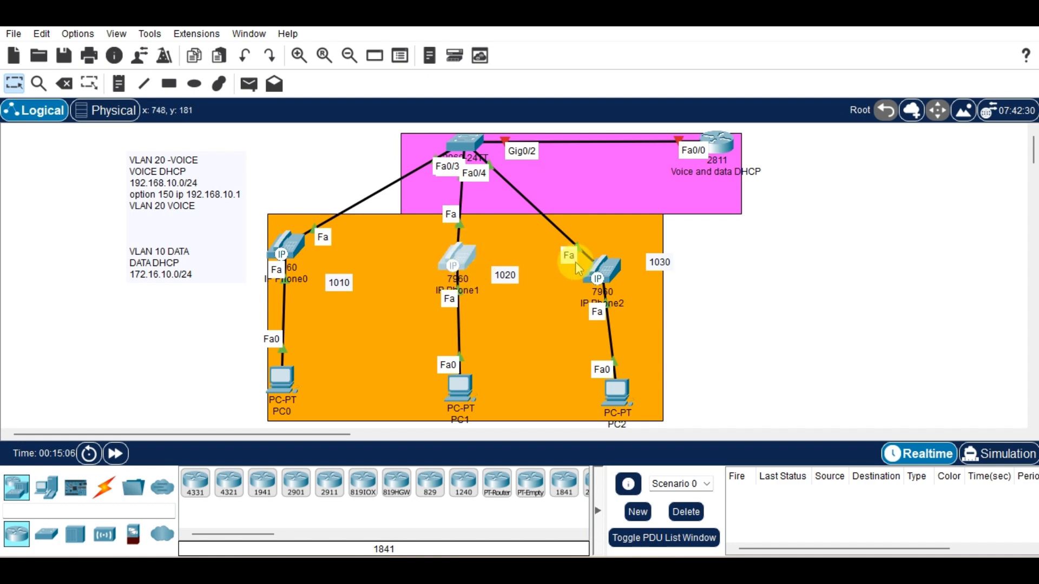
{"action": "left_click_drag", "start_coordinate": [609, 267], "coordinate": [627, 258]}
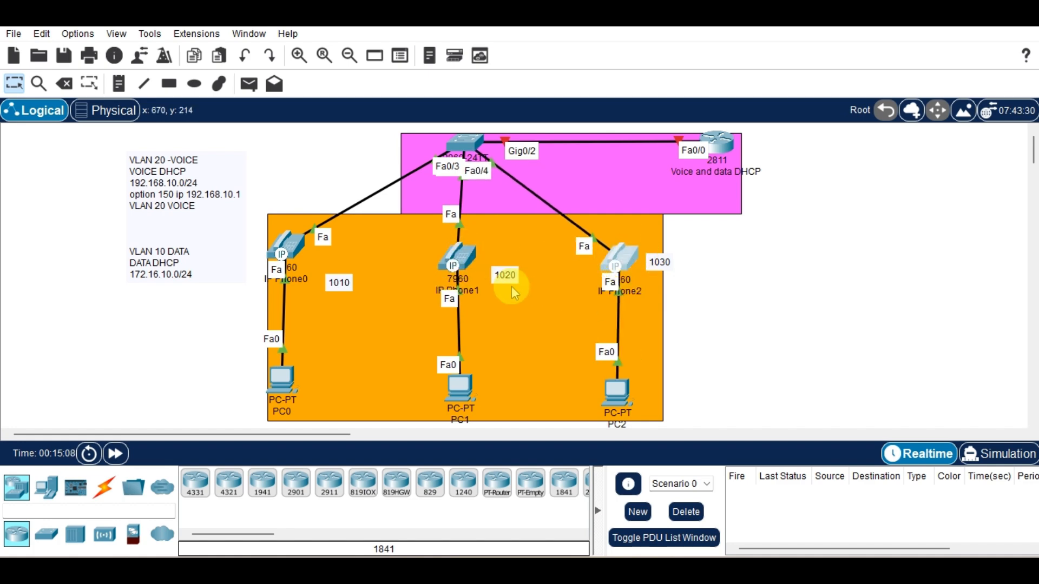
Step: Move the extension labels 1020, 1010 and 1030 closer to their IP phones
{"action": "left_click_drag", "start_coordinate": [514, 293], "coordinate": [503, 294]}
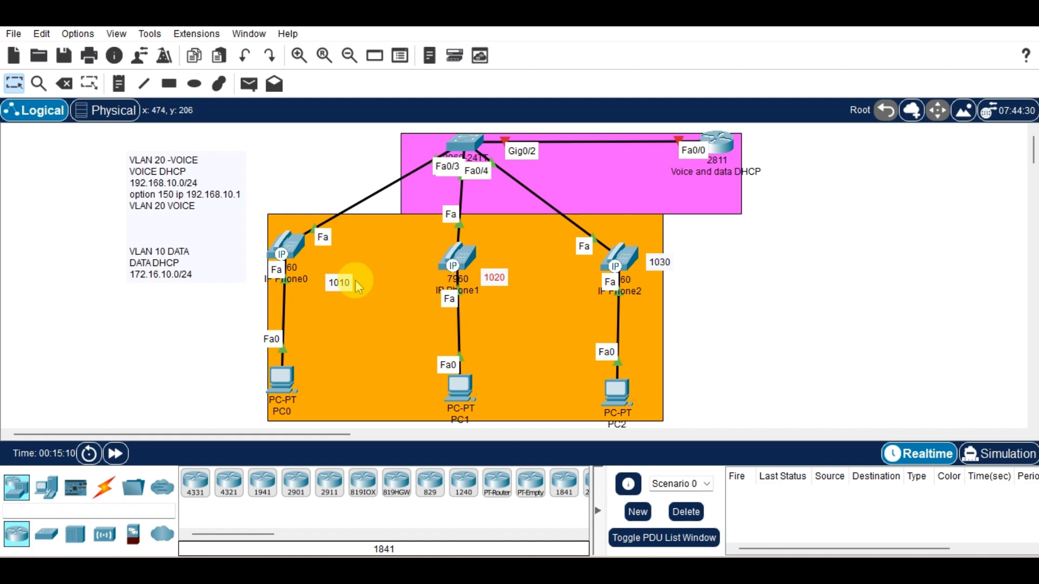
{"action": "left_click_drag", "start_coordinate": [357, 286], "coordinate": [329, 279]}
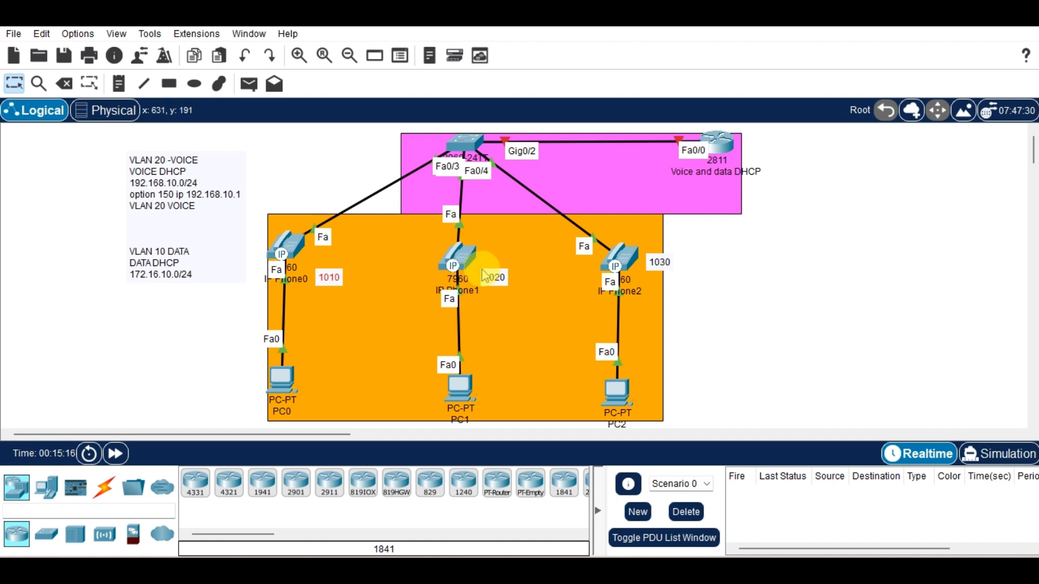
{"action": "left_click_drag", "start_coordinate": [494, 276], "coordinate": [494, 264]}
{"action": "left_click_drag", "start_coordinate": [663, 262], "coordinate": [653, 260]}
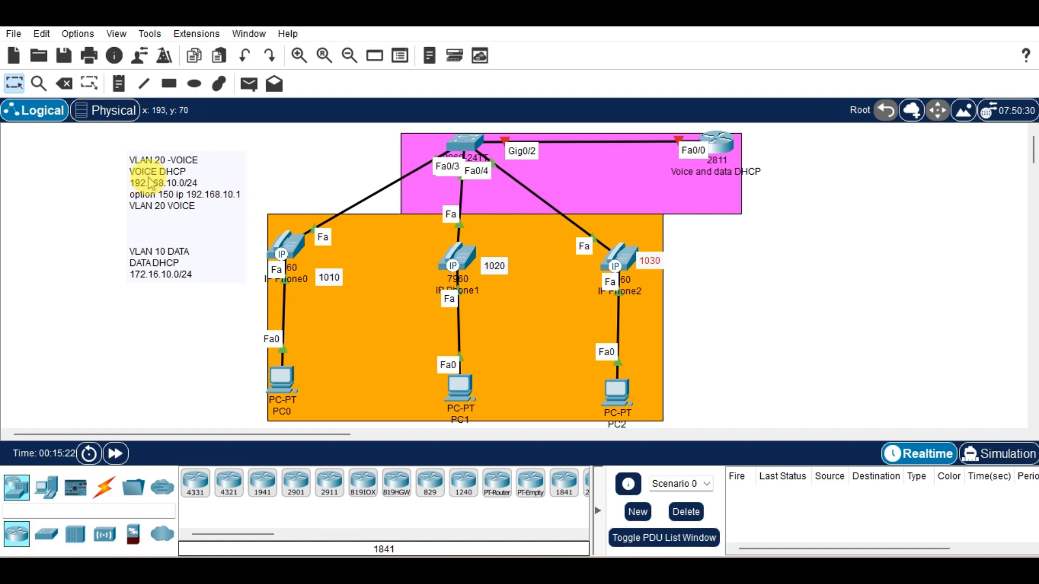
Step: Shift the VLAN and DHCP note slightly and review its voice network 192.168.10.0/24 and option 150 entries
{"action": "left_click_drag", "start_coordinate": [150, 183], "coordinate": [160, 173]}
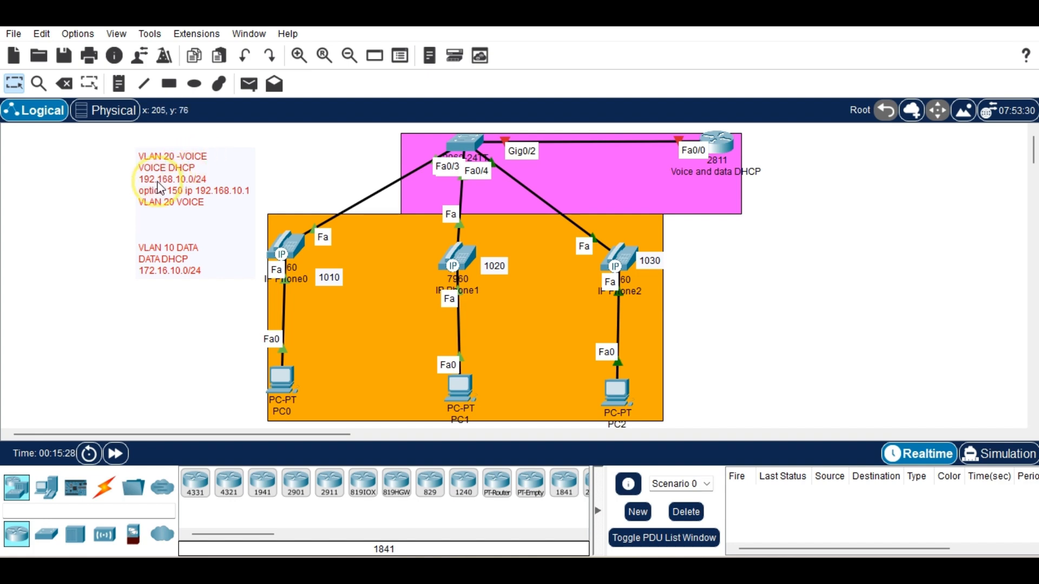
{"action": "double_click", "coordinate": [160, 188]}
{"action": "left_click_drag", "start_coordinate": [136, 179], "coordinate": [220, 175]}
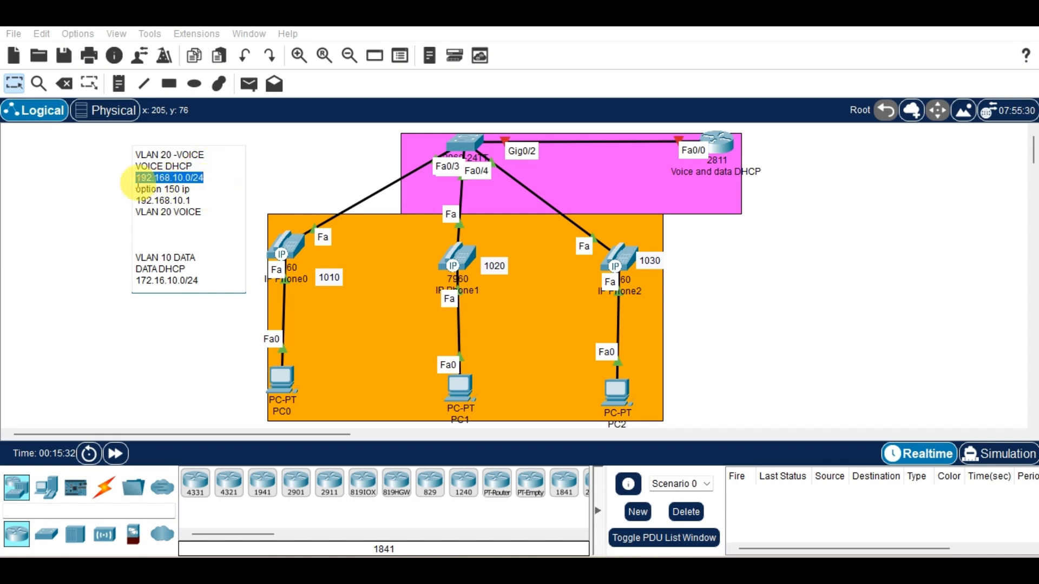
{"action": "left_click", "coordinate": [179, 184]}
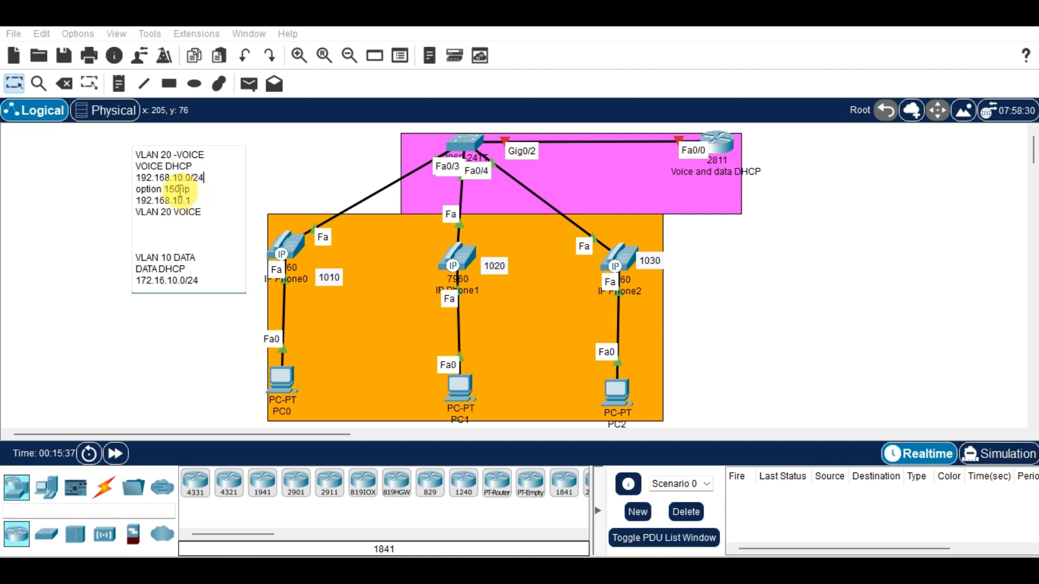
{"action": "left_click_drag", "start_coordinate": [180, 189], "coordinate": [136, 191]}
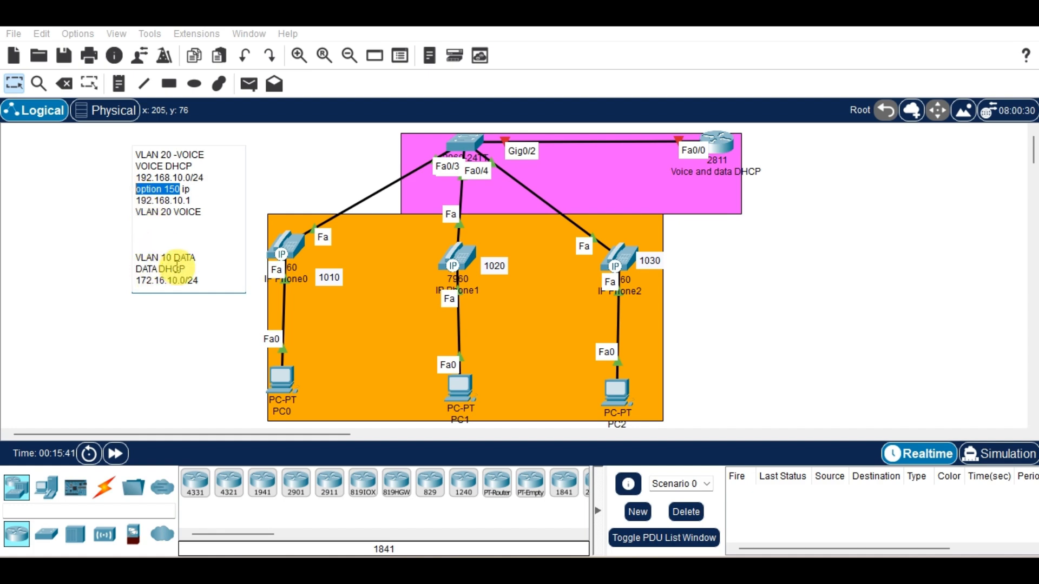
Step: Open the command line of the 2811 Voice and data DHCP router
{"action": "left_click", "coordinate": [728, 150]}
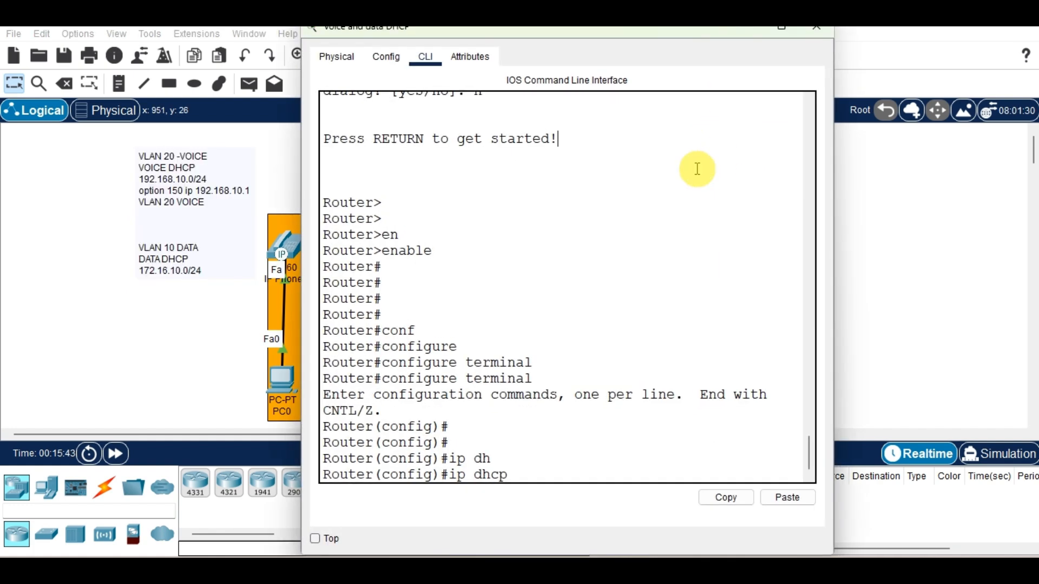
Step: Create the DHCP pool VOICE_LAN20 on the router
{"action": "left_click_drag", "start_coordinate": [454, 36], "coordinate": [534, 67]}
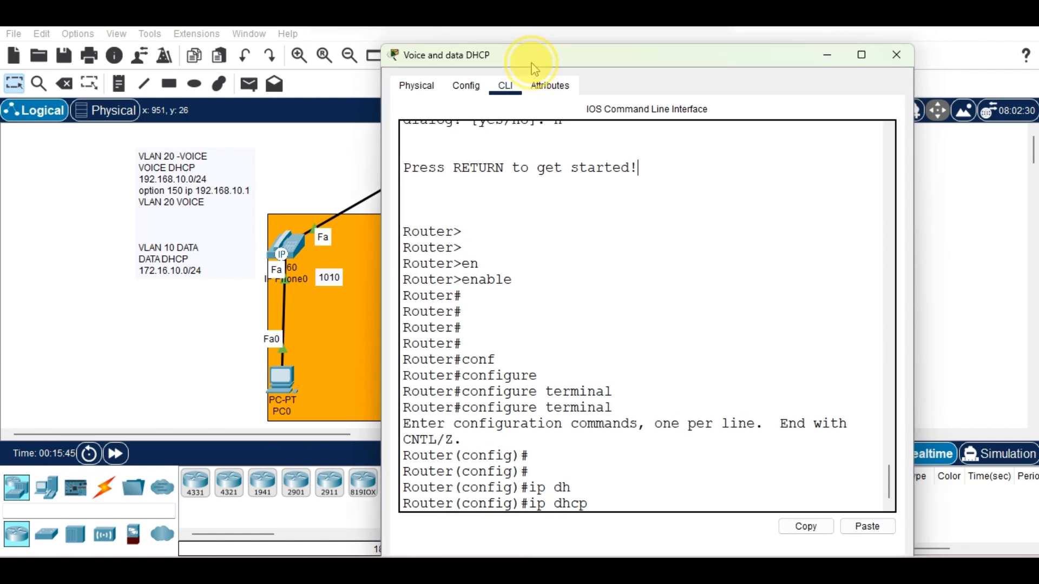
{"action": "left_click", "coordinate": [535, 278]}
{"action": "key", "text": "Return"}
{"action": "key", "text": "Return"}
{"action": "key", "text": "Return"}
{"action": "key", "text": "Return"}
{"action": "key", "text": "Return"}
{"action": "key", "text": "Return"}
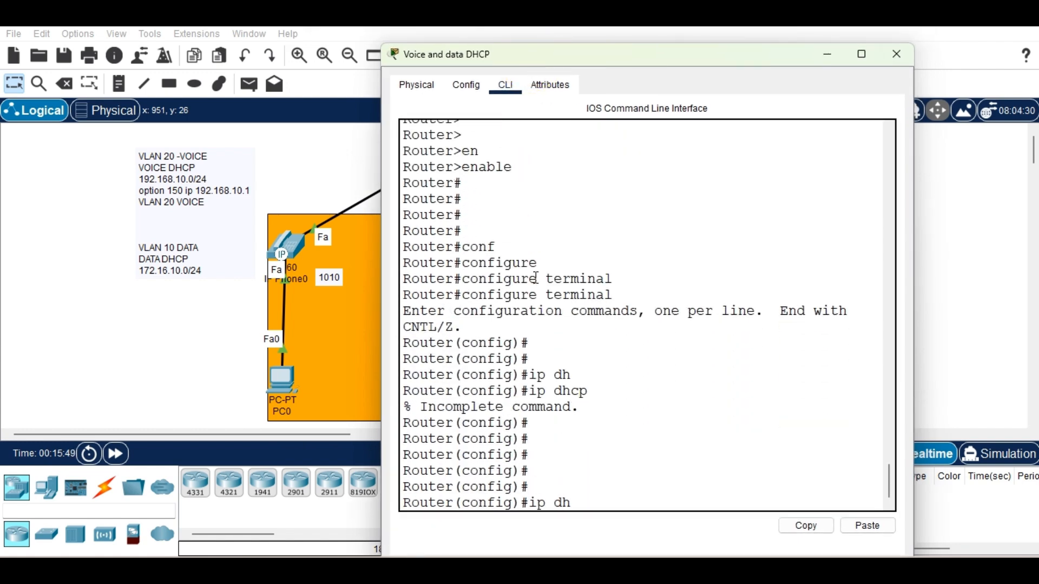
{"action": "type", "text": "ip dh"}
{"action": "key", "text": "Tab"}
{"action": "type", "text": "po"}
{"action": "key", "text": "Tab"}
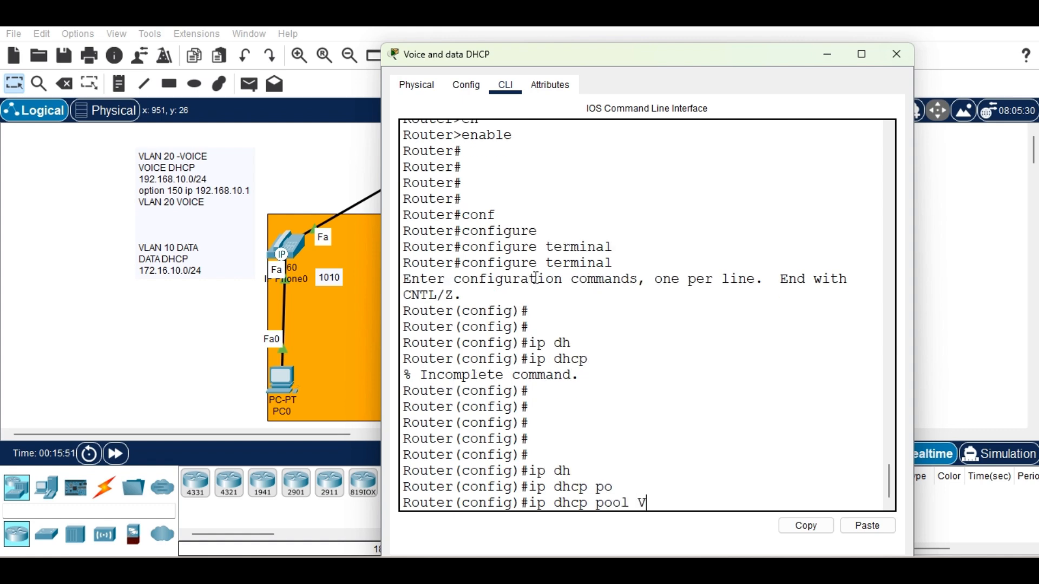
{"action": "type", "text": "VOICE_LAN"}
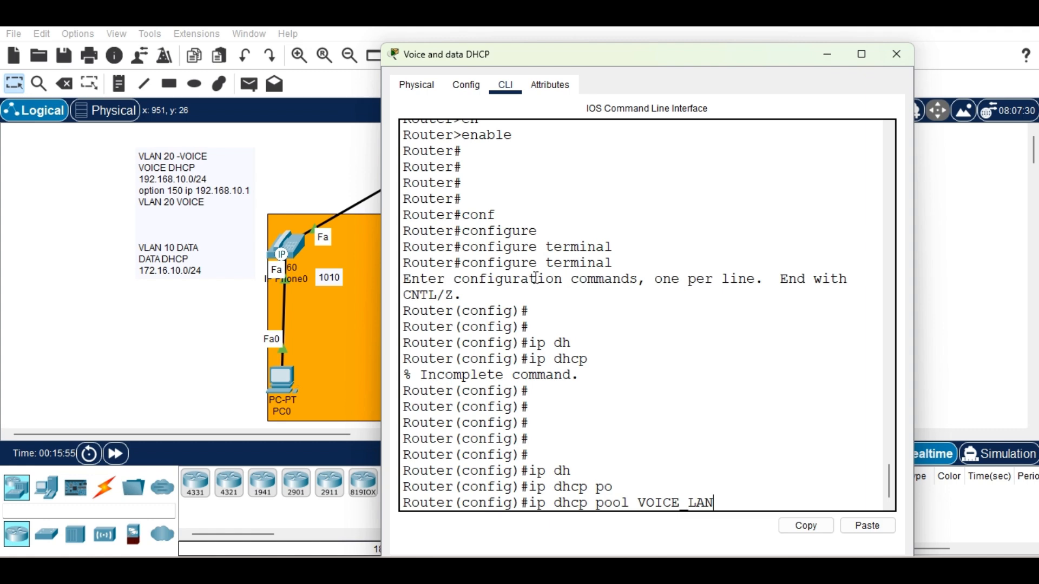
{"action": "type", "text": "20"}
{"action": "key", "text": "Return"}
{"action": "key", "text": "Return"}
Step: Set the voice pool's default router to 192.168.10.1
{"action": "type", "text": "def"}
{"action": "key", "text": "Tab"}
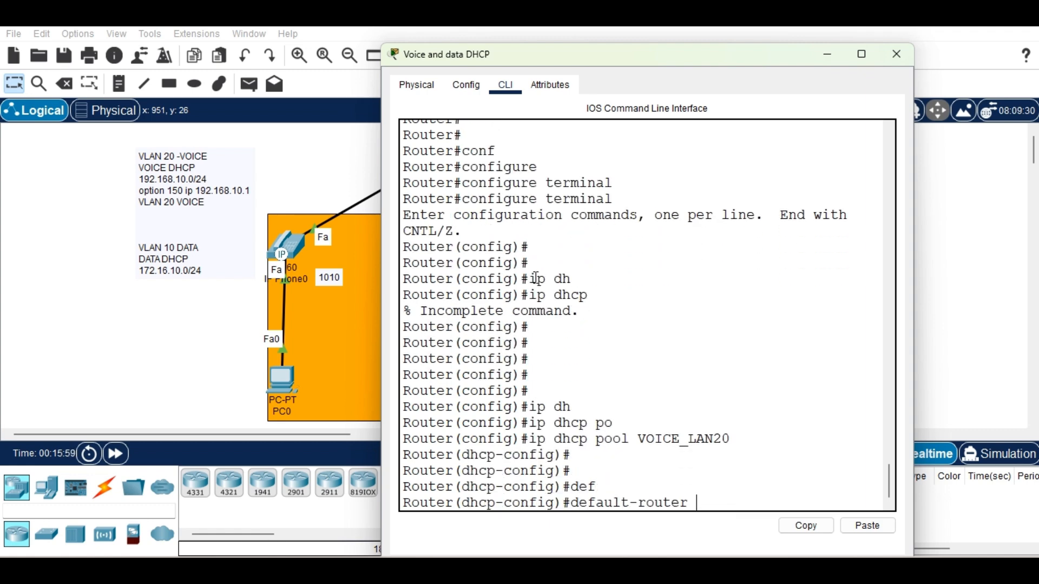
{"action": "type", "text": "192.168.10.1"}
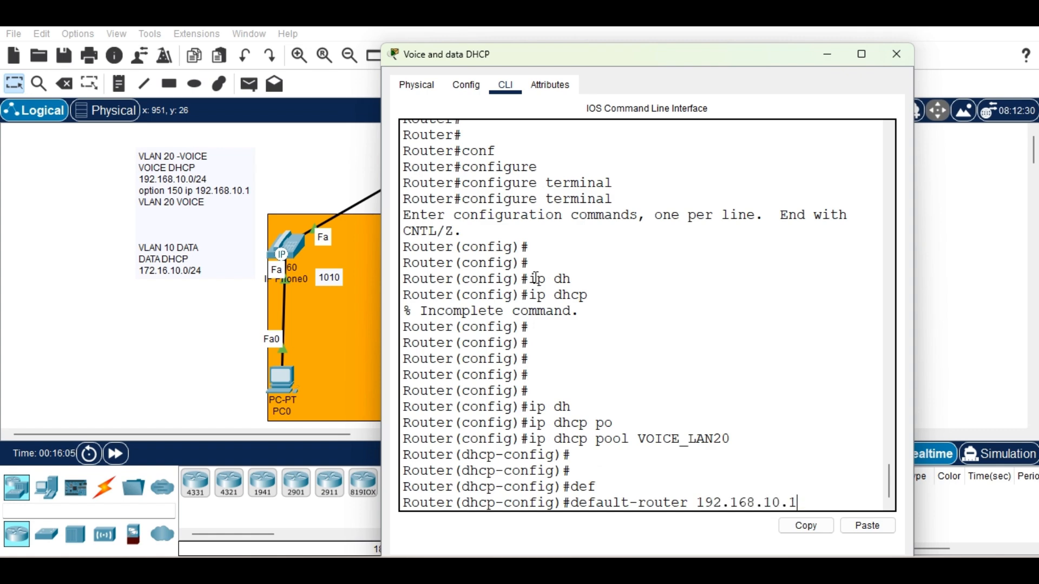
{"action": "key", "text": "Return"}
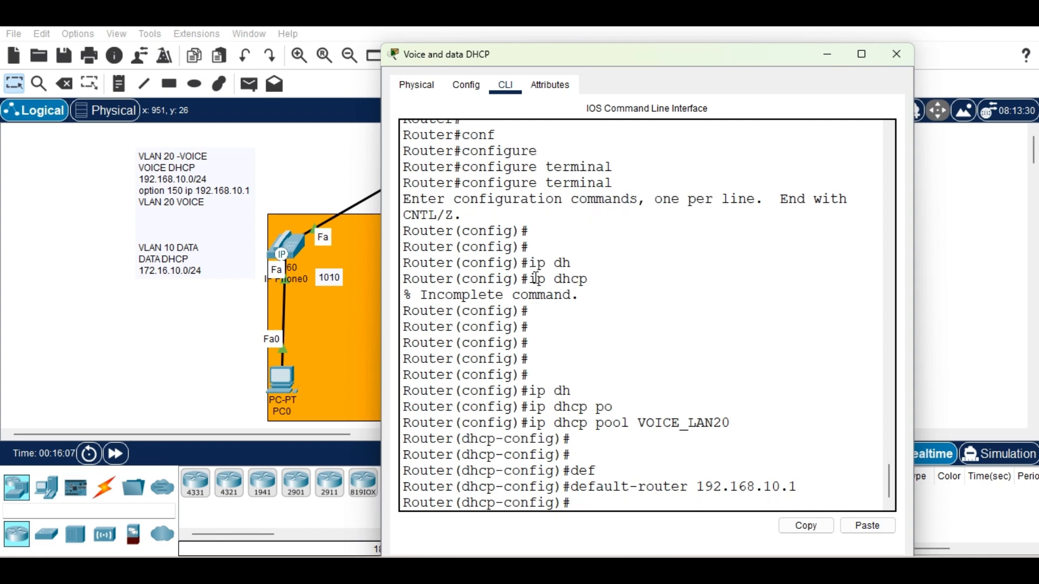
Step: Assign the network 192.168.10.0 with mask 255.255.255.0 to the voice DHCP pool
{"action": "type", "text": "net"}
{"action": "key", "text": "Tab"}
{"action": "type", "text": "192"}
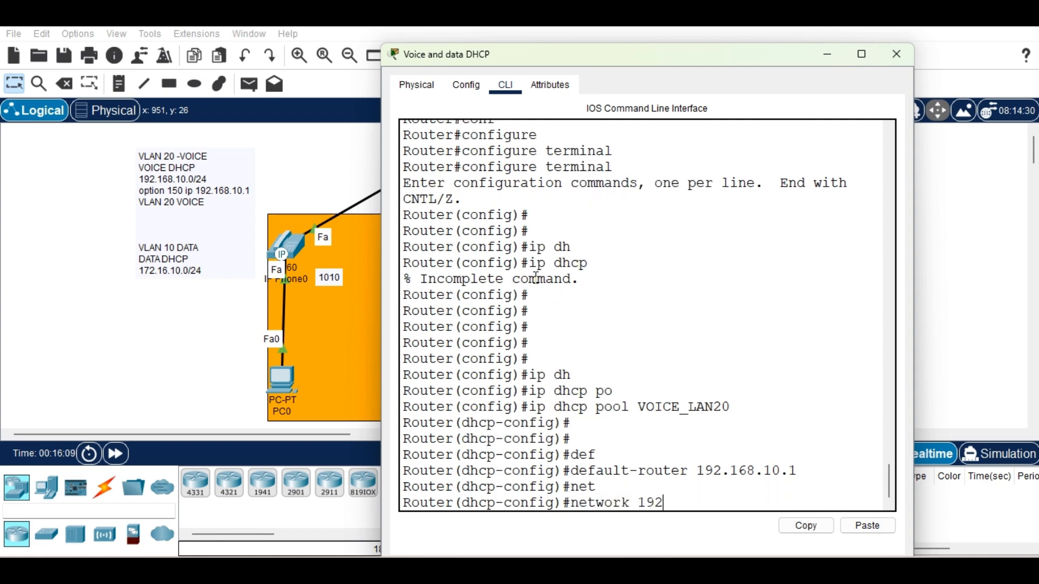
{"action": "type", "text": ".168.10"}
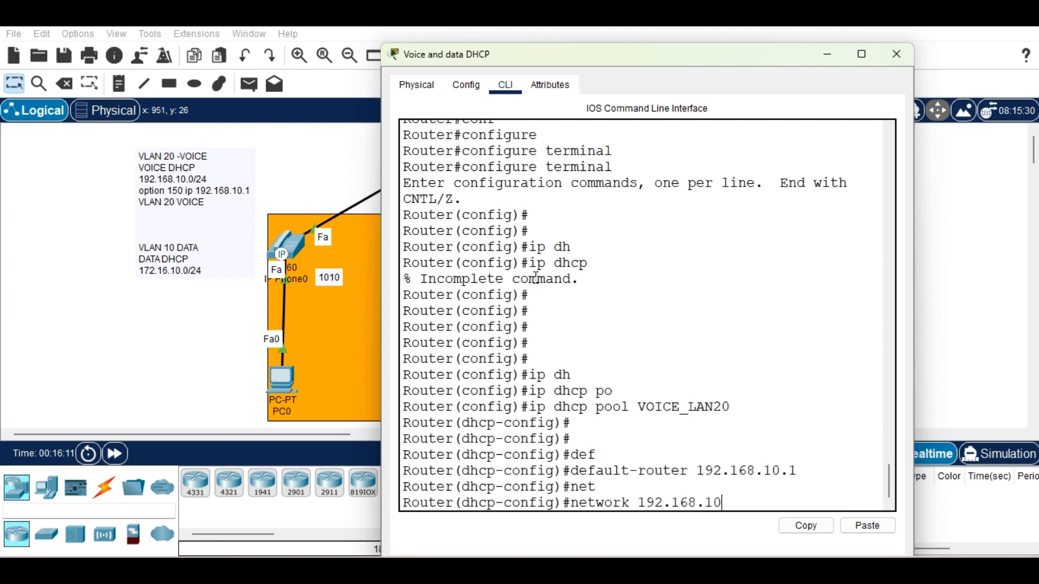
{"action": "type", "text": ".0 255.2"}
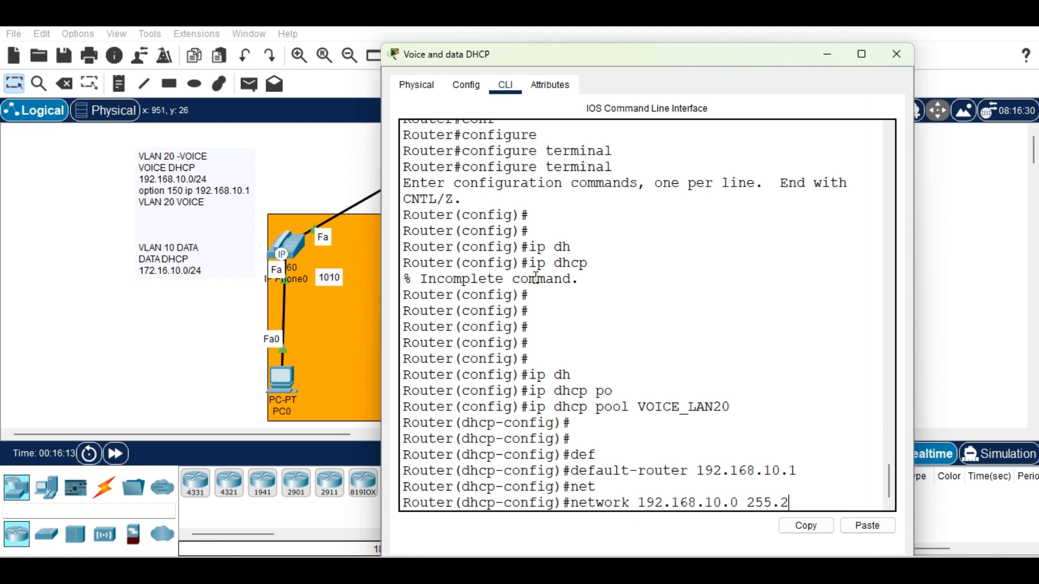
{"action": "type", "text": "55.255.0"}
{"action": "key", "text": "Return"}
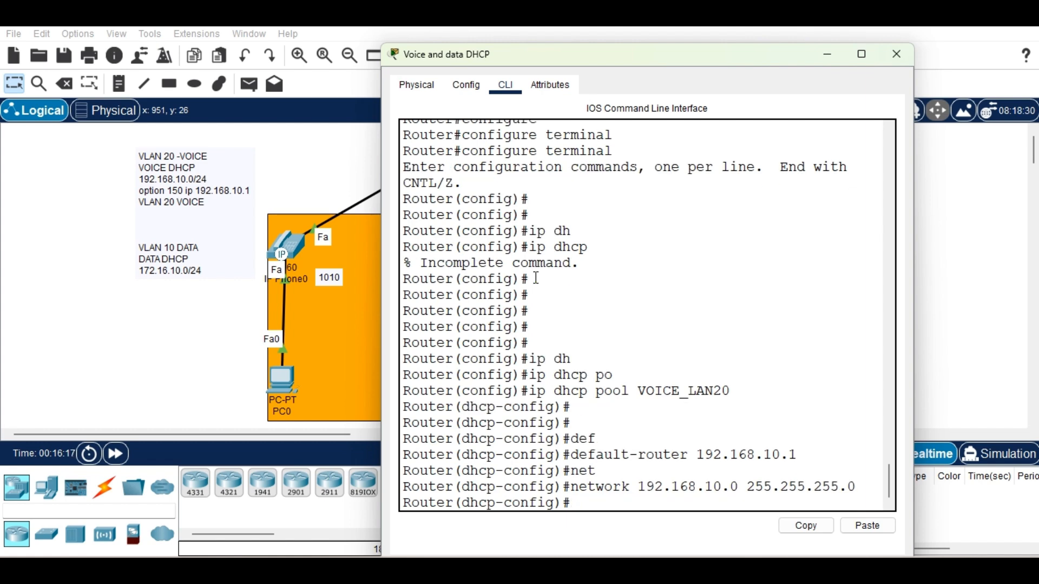
Step: Set the voice pool's DNS server to 8.8.8.8
{"action": "type", "text": "dn"}
{"action": "key", "text": "Tab"}
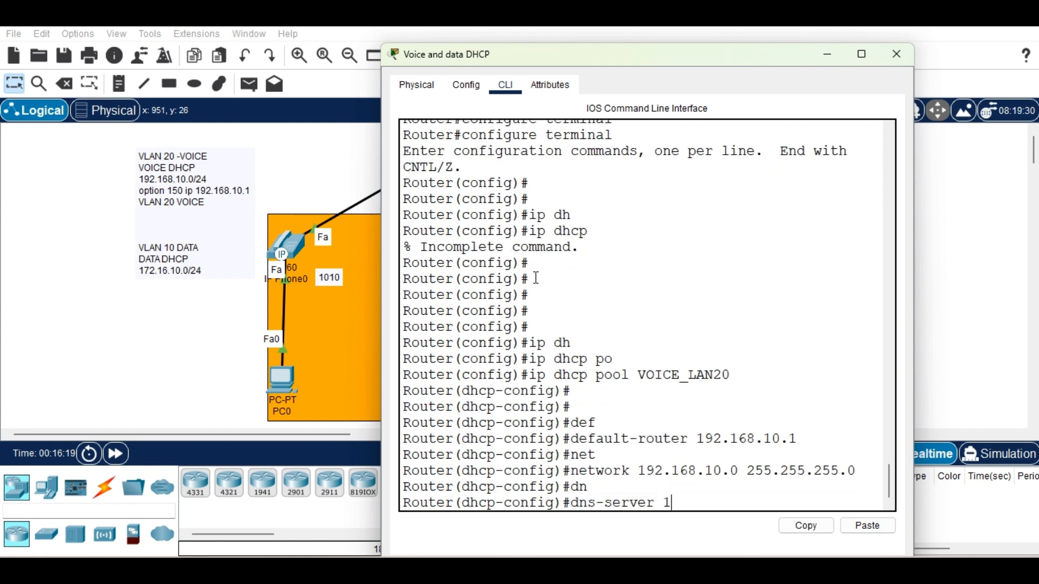
{"action": "type", "text": "1"}
{"action": "key", "text": "BackSpace"}
{"action": "type", "text": "8.8.8.8"}
{"action": "key", "text": "Return"}
{"action": "key", "text": "Return"}
Step: Add DHCP option 150 with IP 192.168.10.1 to the voice pool, checking that address against the pool's default router
{"action": "type", "text": "outer(dhcp-config)#o"}
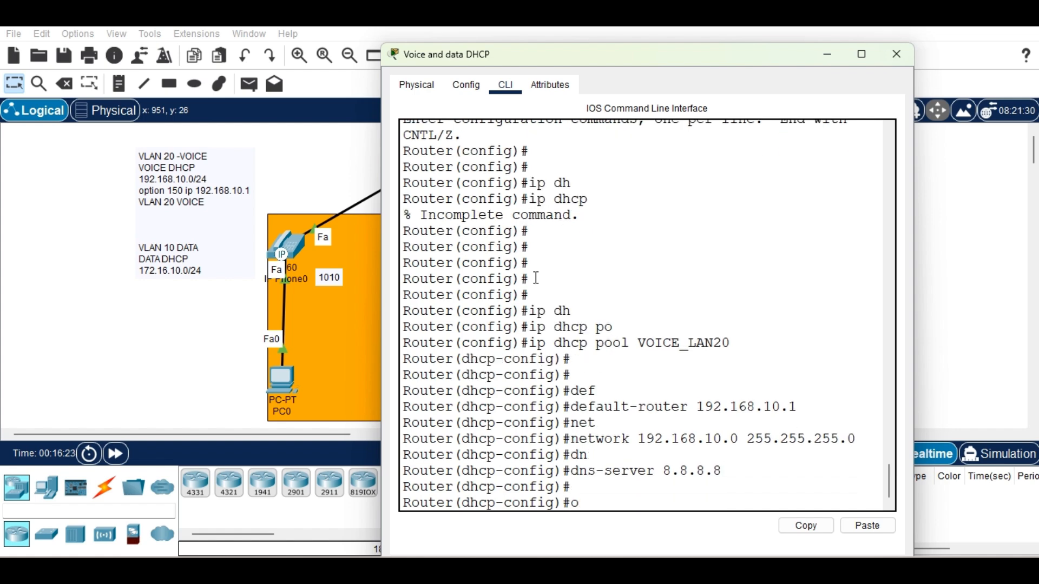
{"action": "type", "text": "ptio"}
{"action": "key", "text": "Tab"}
{"action": "type", "text": "1"}
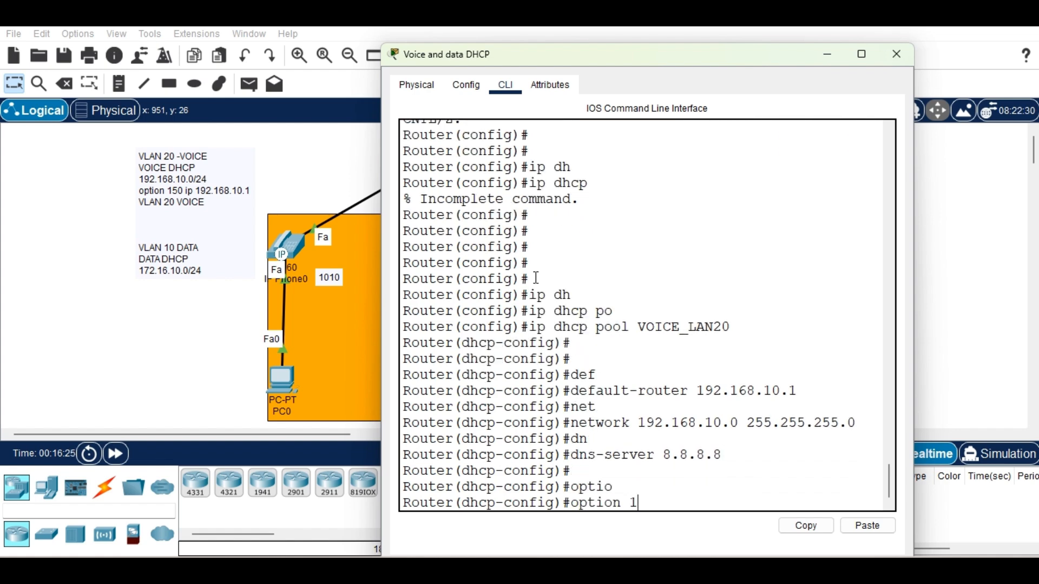
{"action": "type", "text": "50"}
{"action": "key", "text": "Tab"}
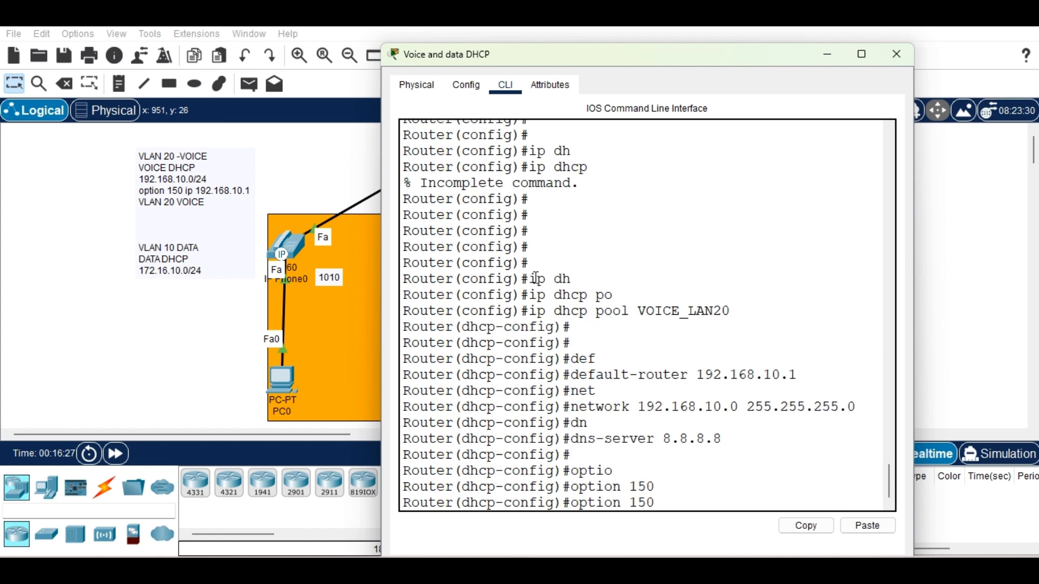
{"action": "type", "text": "ip"}
{"action": "key", "text": "Tab"}
{"action": "type", "text": "192.168"}
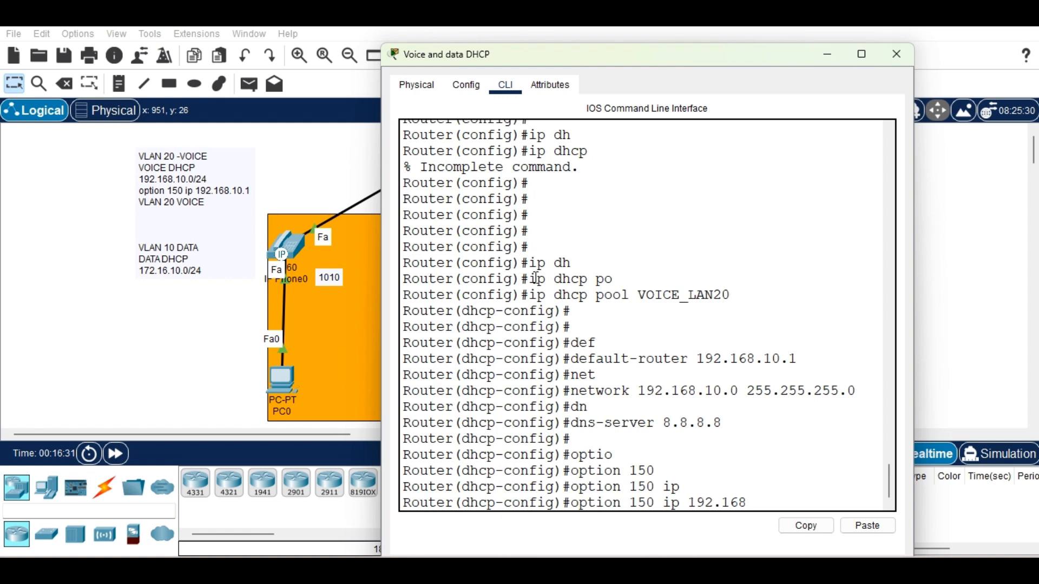
{"action": "type", "text": ".10.1"}
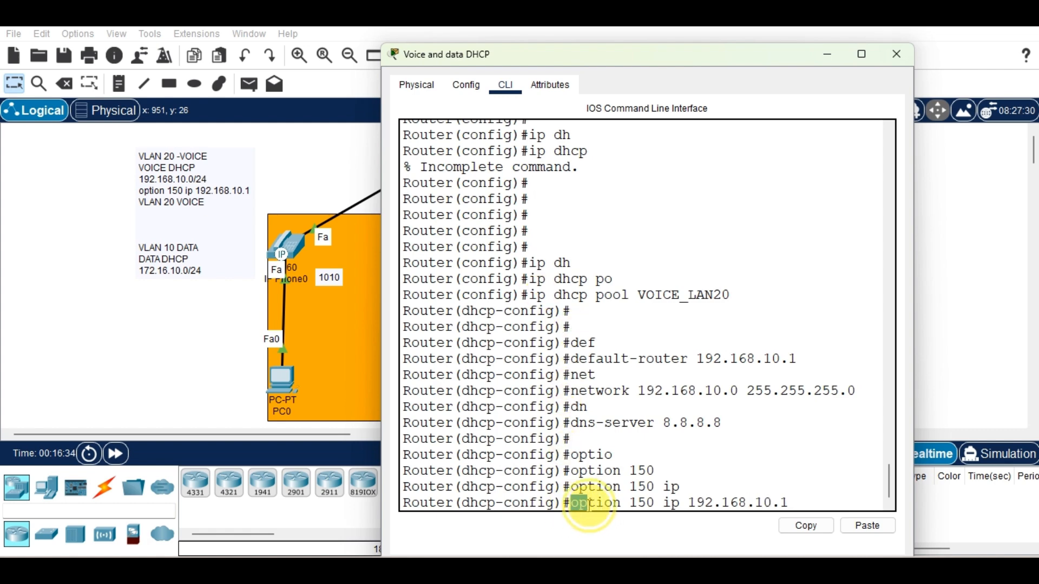
{"action": "left_click_drag", "start_coordinate": [572, 508], "coordinate": [674, 504]}
{"action": "left_click", "coordinate": [787, 503]}
{"action": "left_click_drag", "start_coordinate": [786, 502], "coordinate": [693, 504]}
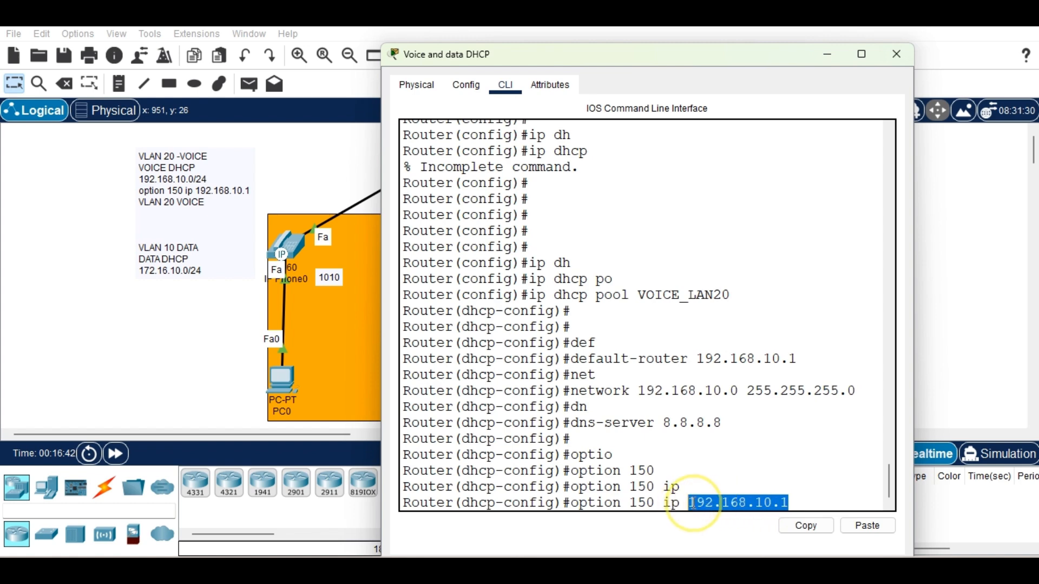
{"action": "left_click_drag", "start_coordinate": [708, 355], "coordinate": [799, 359]}
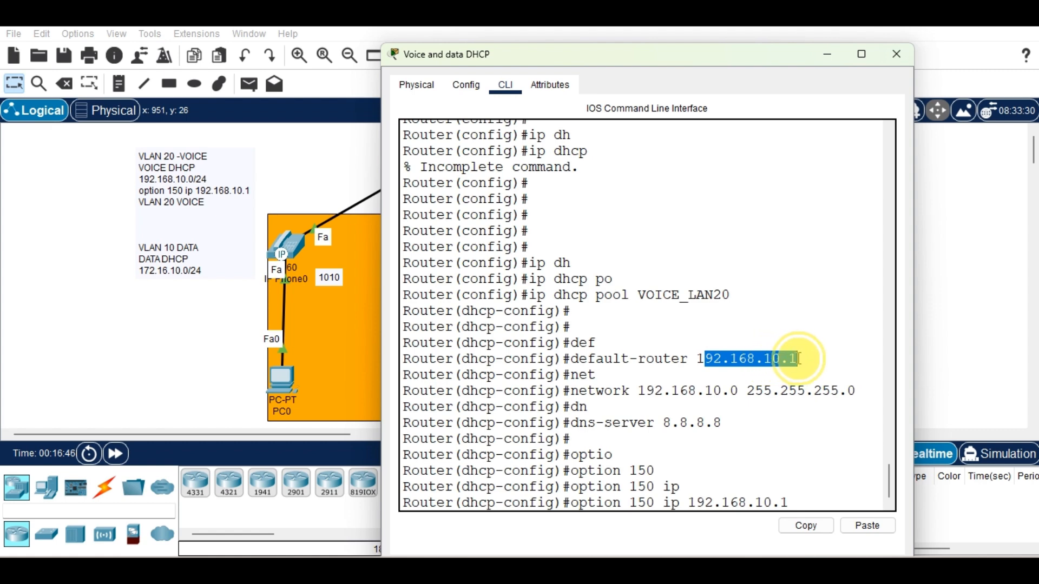
{"action": "left_click", "coordinate": [798, 497]}
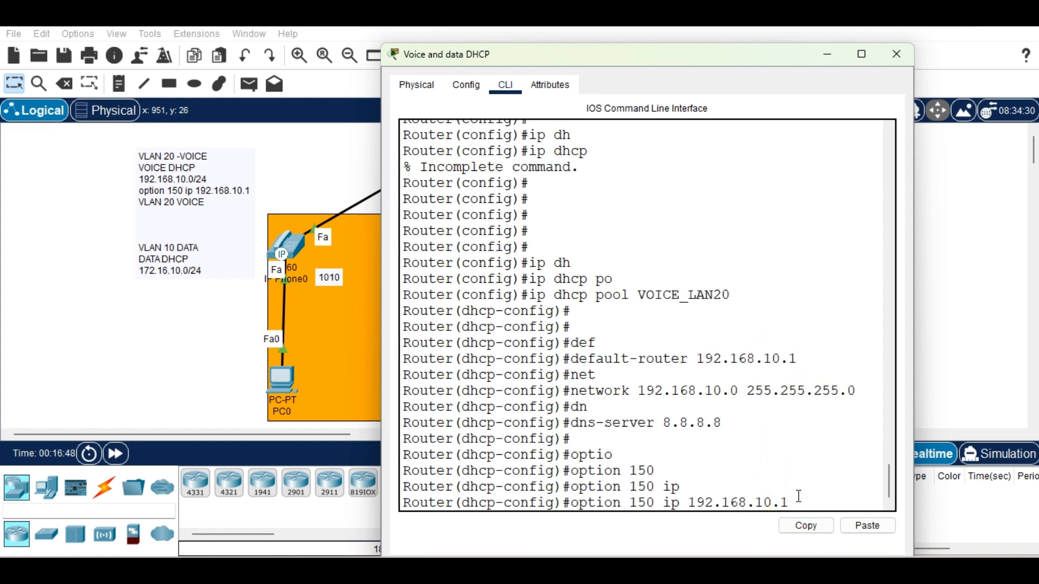
{"action": "key", "text": "Return"}
{"action": "key", "text": "Return"}
{"action": "key", "text": "Return"}
{"action": "key", "text": "Return"}
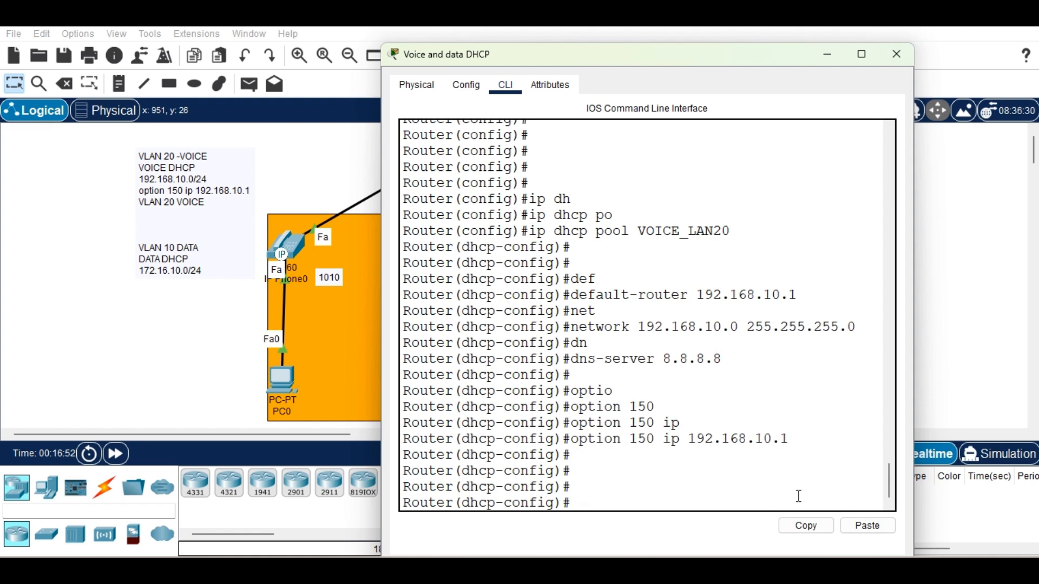
Step: Leave DHCP configuration mode and save the router's configuration to memory
{"action": "type", "text": "end"}
{"action": "key", "text": "Return"}
{"action": "key", "text": "Return"}
{"action": "key", "text": "Return"}
{"action": "key", "text": "Return"}
{"action": "key", "text": "Return"}
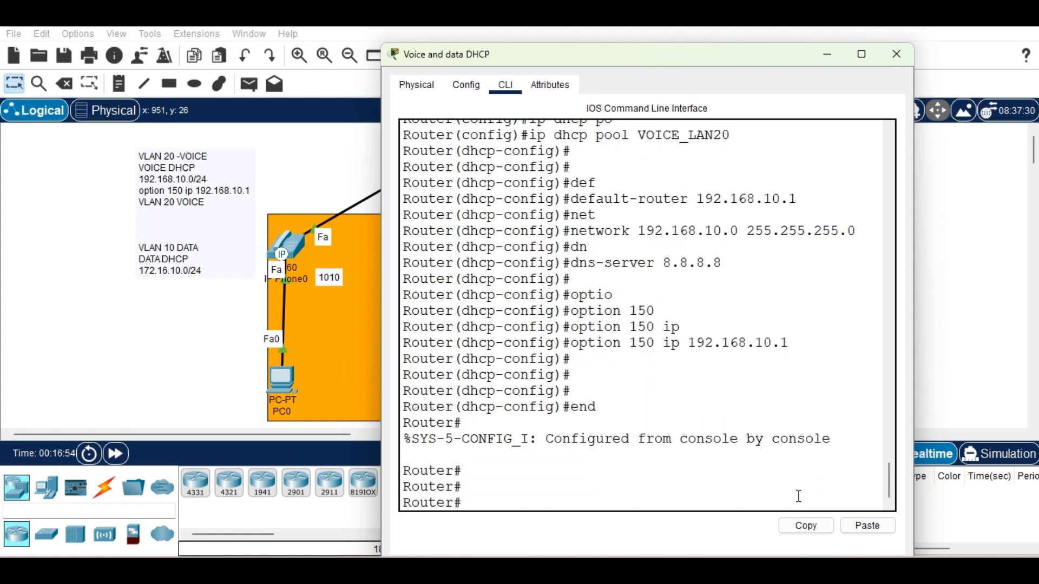
{"action": "type", "text": "wr"}
{"action": "key", "text": "Return"}
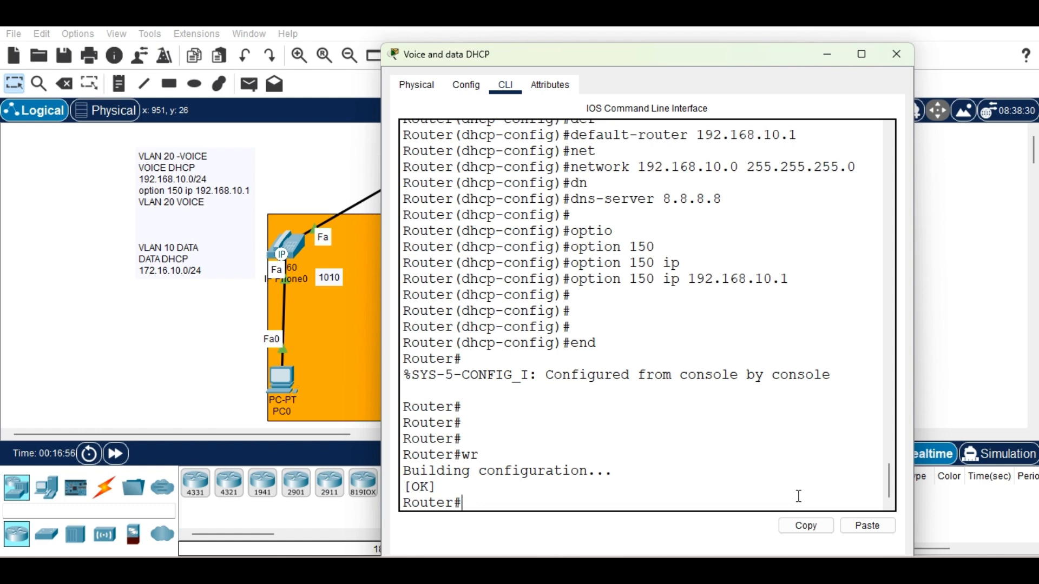
Step: Display the router's running configuration and examine the VOICE_LAN20 pool entries
{"action": "type", "text": "sh"}
{"action": "key", "text": "Tab"}
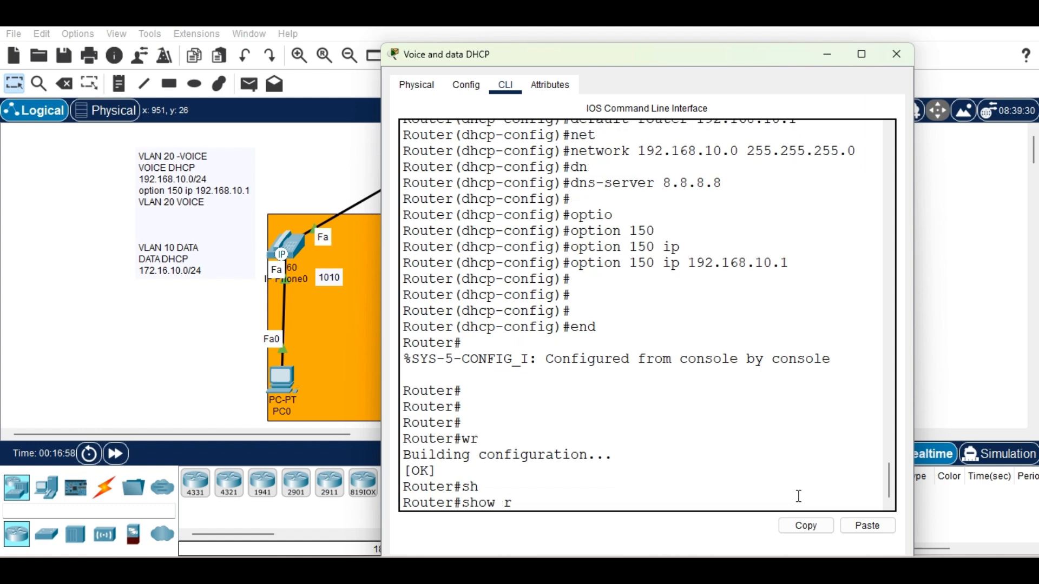
{"action": "type", "text": "r"}
{"action": "key", "text": "Tab"}
{"action": "key", "text": "Return"}
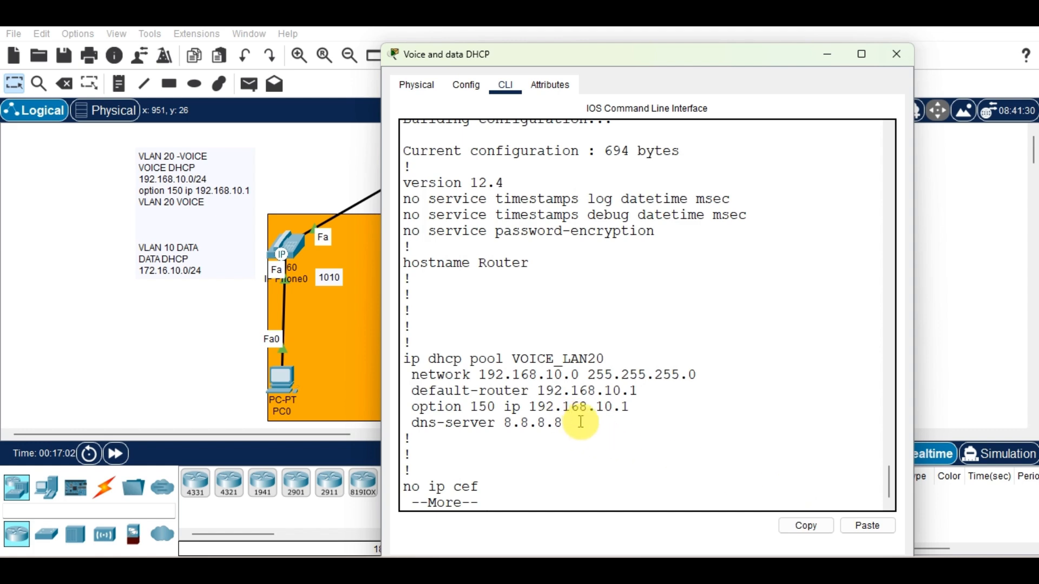
{"action": "left_click_drag", "start_coordinate": [581, 422], "coordinate": [402, 363]}
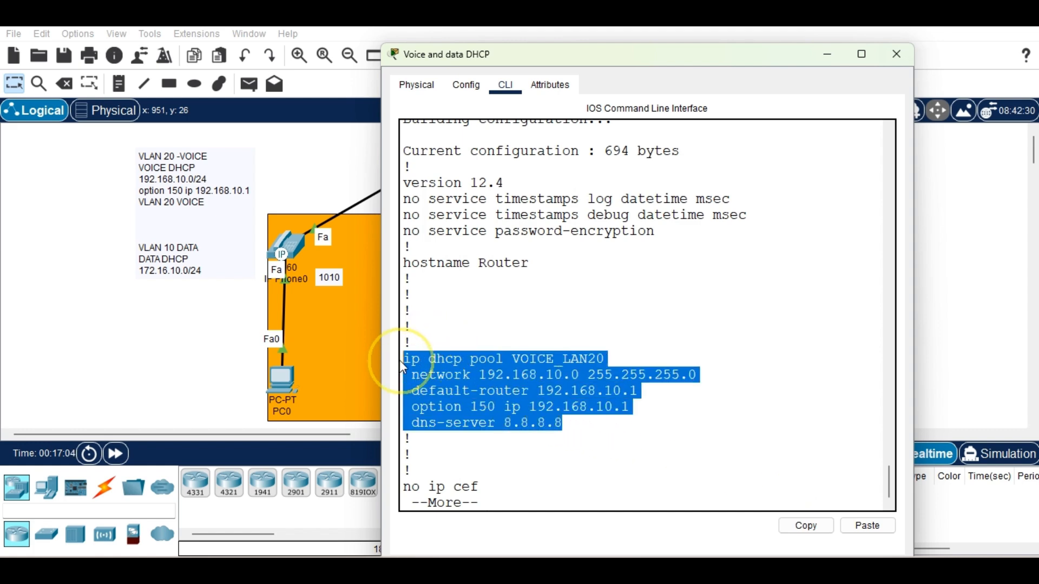
{"action": "key", "text": "ctrl+c"}
Step: Enter global configuration mode and create the DHCP pool DATA_VLAN10
{"action": "type", "text": "co"}
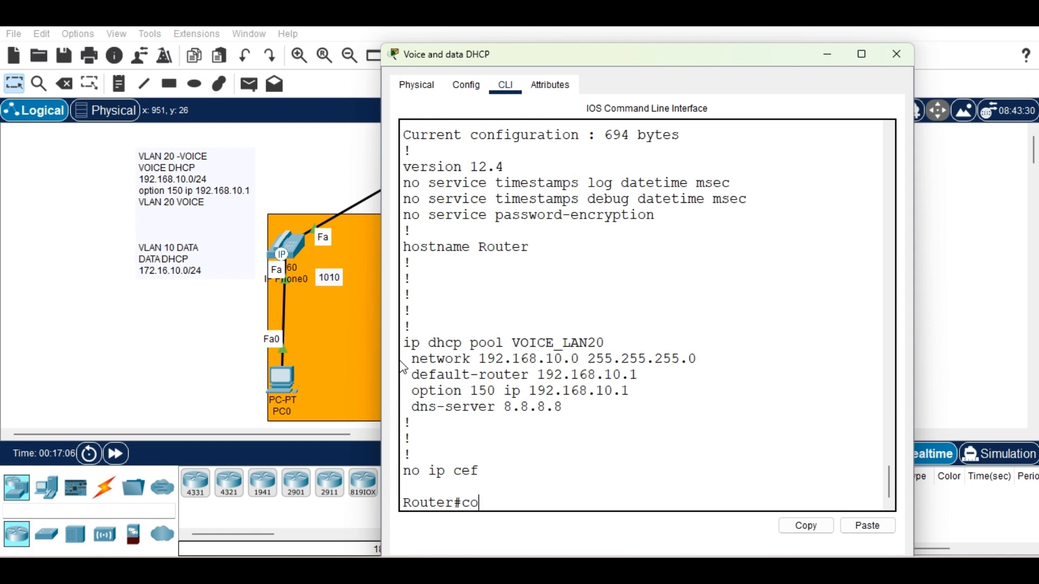
{"action": "type", "text": "nf"}
{"action": "key", "text": "Tab"}
{"action": "type", "text": "t"}
{"action": "key", "text": "Tab"}
{"action": "key", "text": "Return"}
{"action": "key", "text": "Return"}
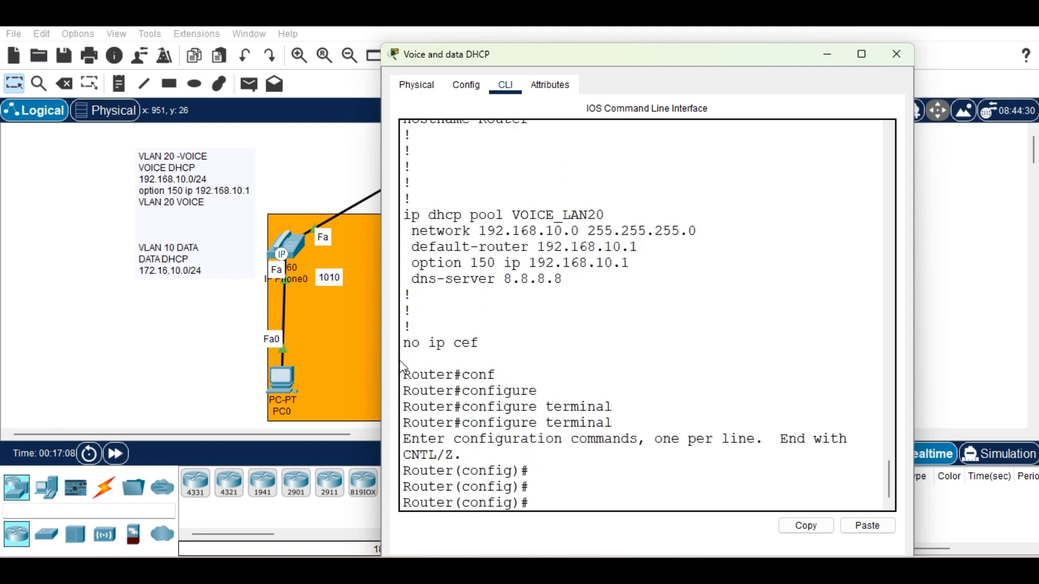
{"action": "type", "text": "ip dh"}
{"action": "key", "text": "Tab"}
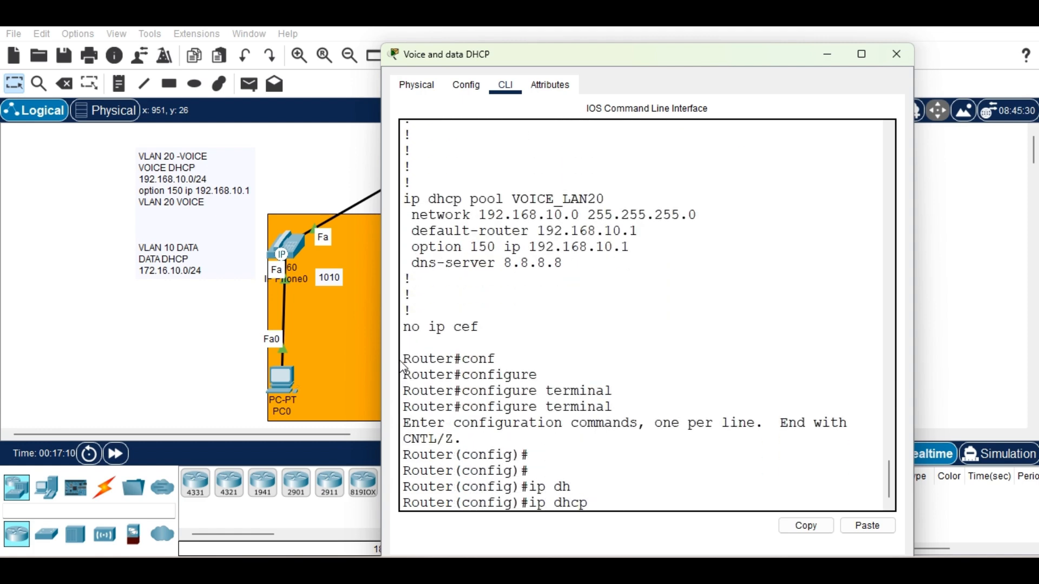
{"action": "type", "text": "po"}
{"action": "key", "text": "Tab"}
{"action": "type", "text": "DATA"}
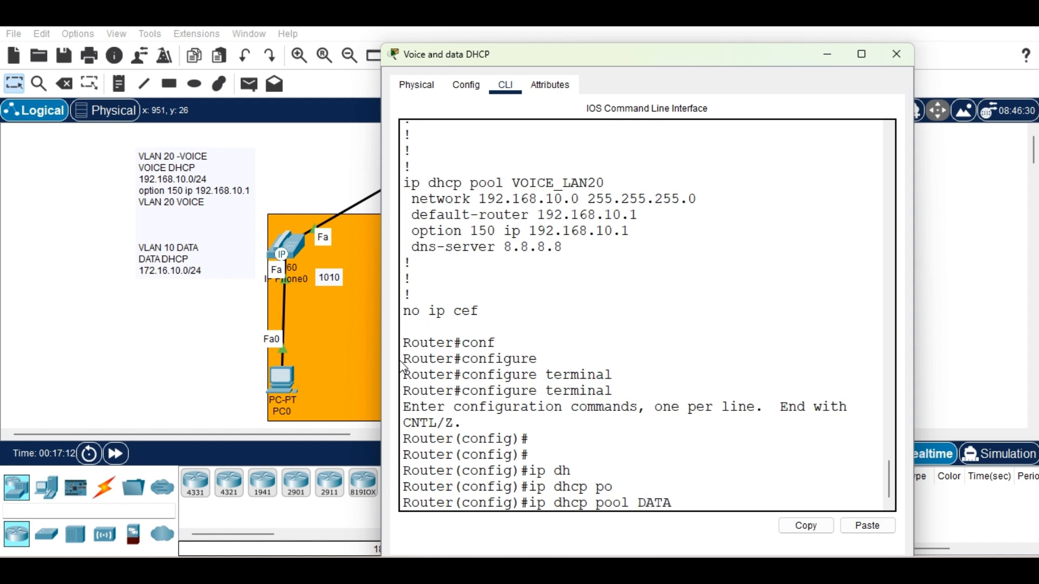
{"action": "type", "text": "_VLAN10"}
{"action": "key", "text": "Return"}
{"action": "key", "text": "Return"}
{"action": "key", "text": "Return"}
Step: Set the data pool's default router to 172.16.10.1
{"action": "type", "text": "def"}
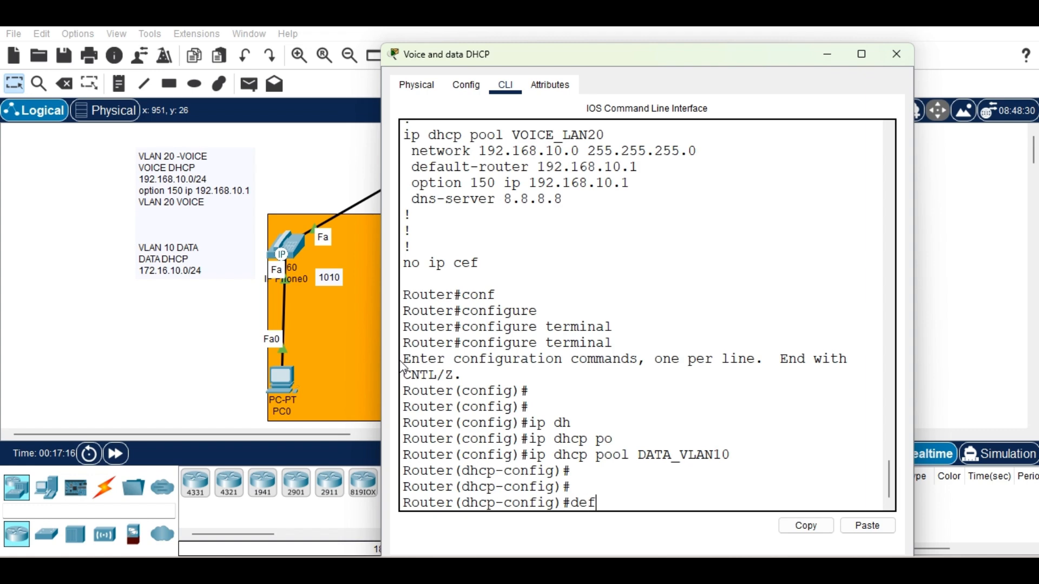
{"action": "key", "text": "Tab"}
{"action": "type", "text": "172.16.10.1"}
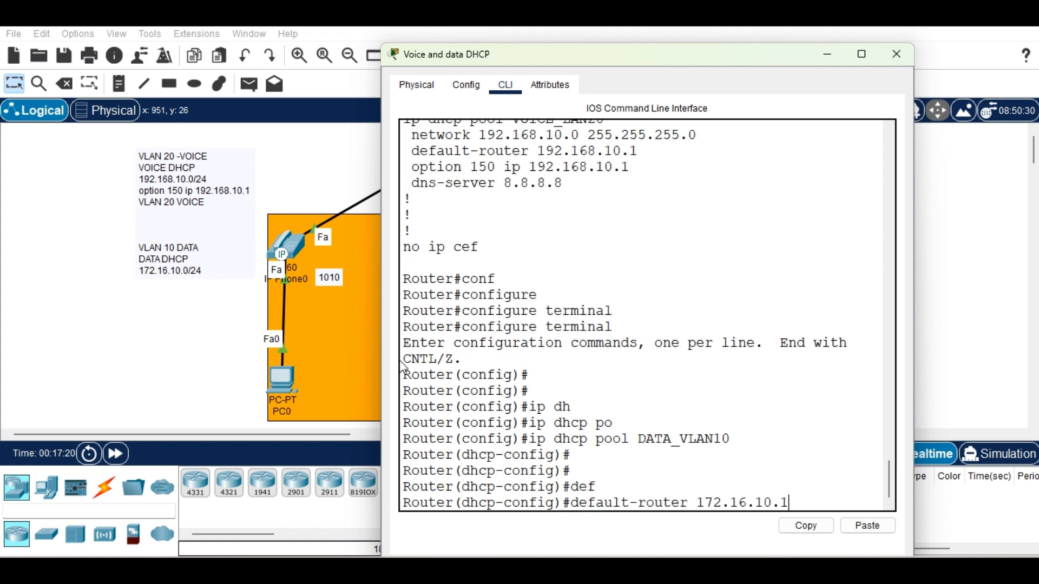
{"action": "type", "text": " 255"}
{"action": "key", "text": "BackSpace"}
{"action": "key", "text": "BackSpace"}
{"action": "key", "text": "BackSpace"}
{"action": "key", "text": "BackSpace"}
{"action": "key", "text": "Return"}
Step: Assign the network 172.16.10.0 with mask 255.255.255.0 to the data DHCP pool
{"action": "type", "text": "net"}
{"action": "key", "text": "Tab"}
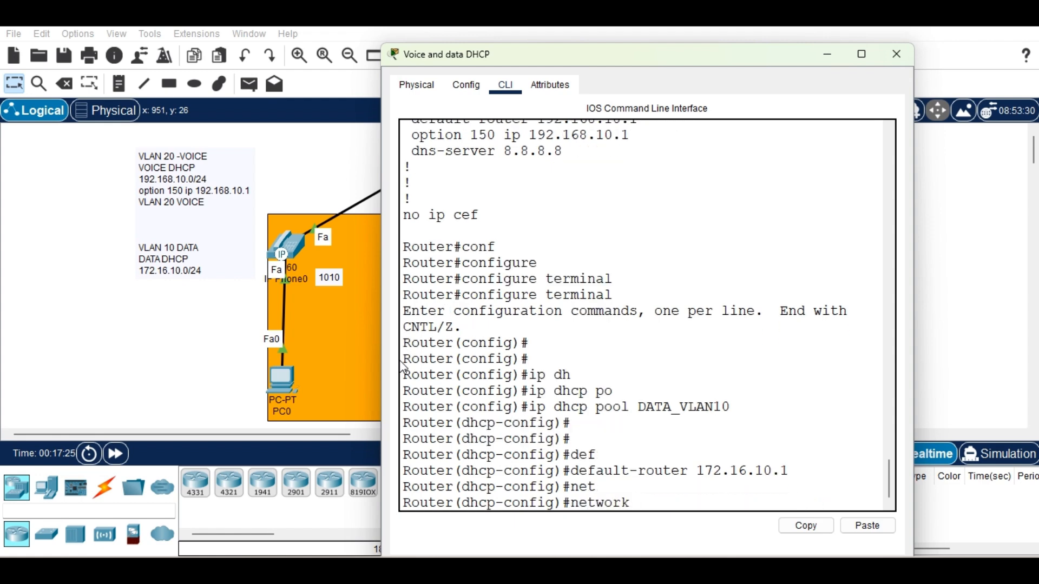
{"action": "type", "text": "172.16.10.0 255.2"}
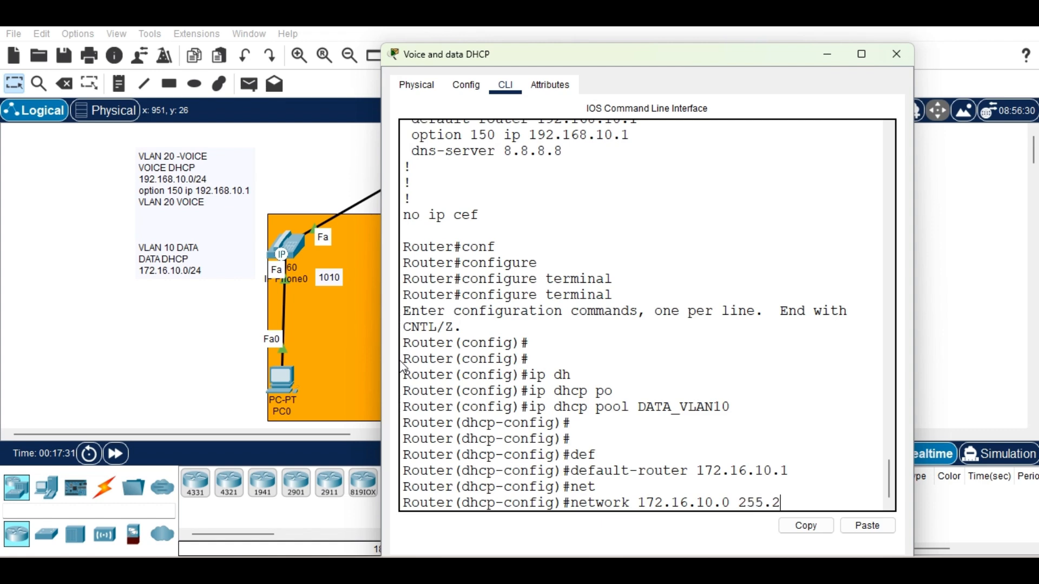
{"action": "type", "text": "55.255.0"}
{"action": "key", "text": "Return"}
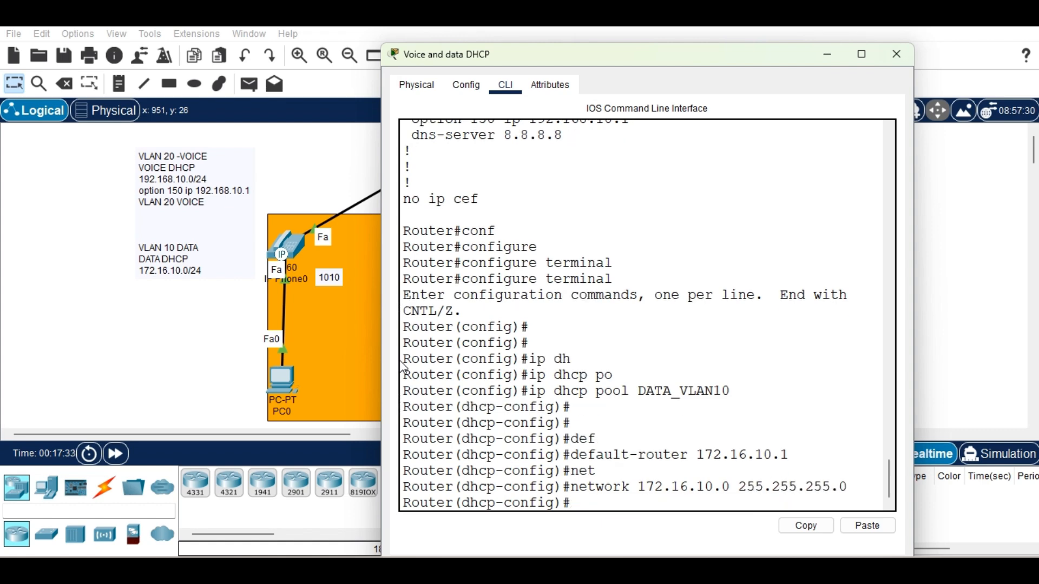
Step: Set the data DHCP pool's DNS server to 8.8.8.8
{"action": "type", "text": "dn"}
{"action": "key", "text": "Tab"}
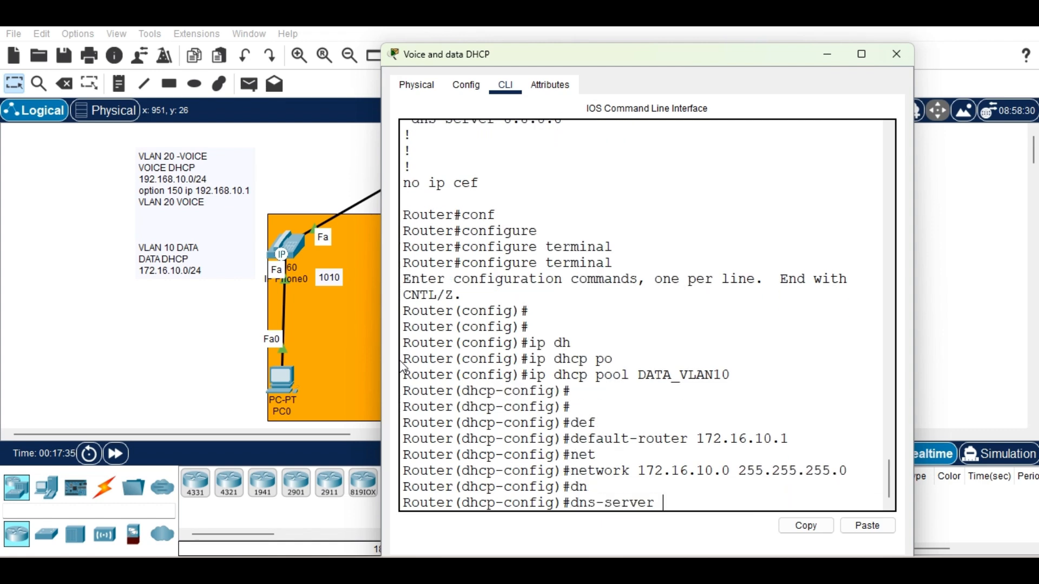
{"action": "type", "text": "8.8.8.8"}
{"action": "key", "text": "Return"}
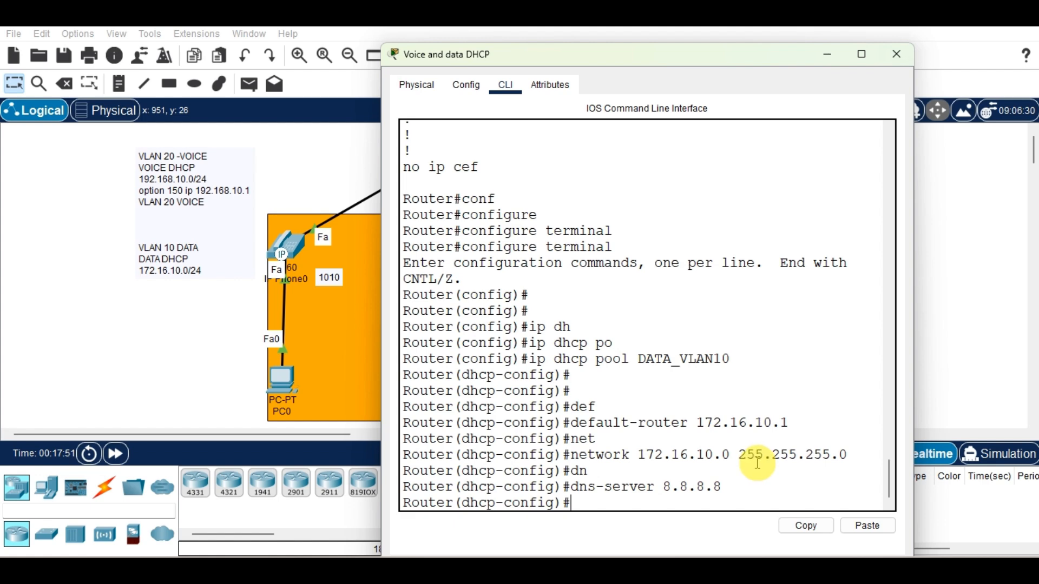
Step: Set the data DHCP pool's domain name to netlabs.com and return to global configuration mode
{"action": "type", "text": "dom"}
{"action": "key", "text": "Tab"}
{"action": "type", "text": "net"}
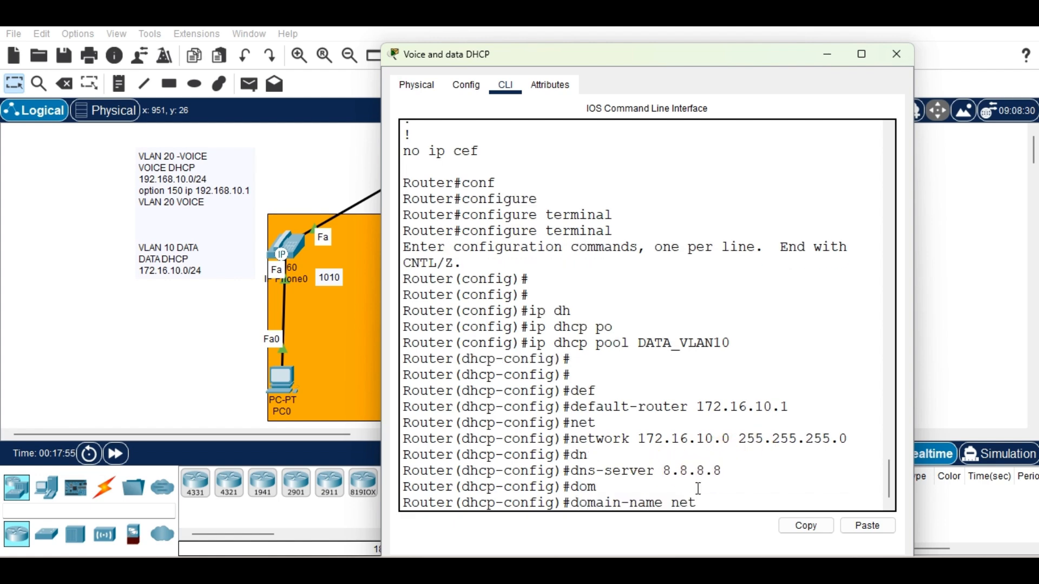
{"action": "type", "text": "labs.c"}
{"action": "key", "text": "BackSpace"}
{"action": "type", "text": "s.com"}
{"action": "key", "text": "Return"}
{"action": "key", "text": "Return"}
{"action": "key", "text": "Return"}
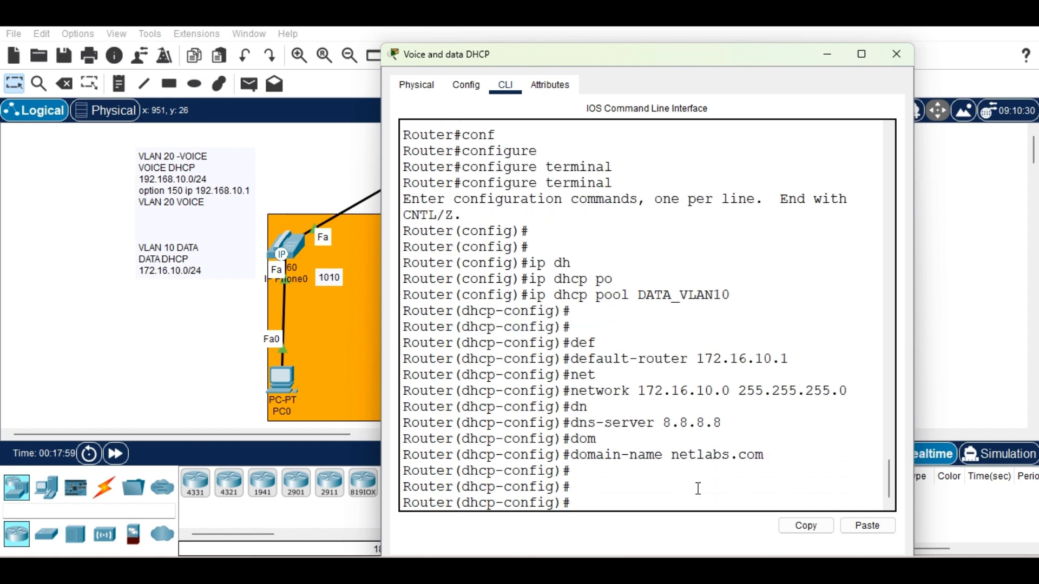
{"action": "type", "text": "exi"}
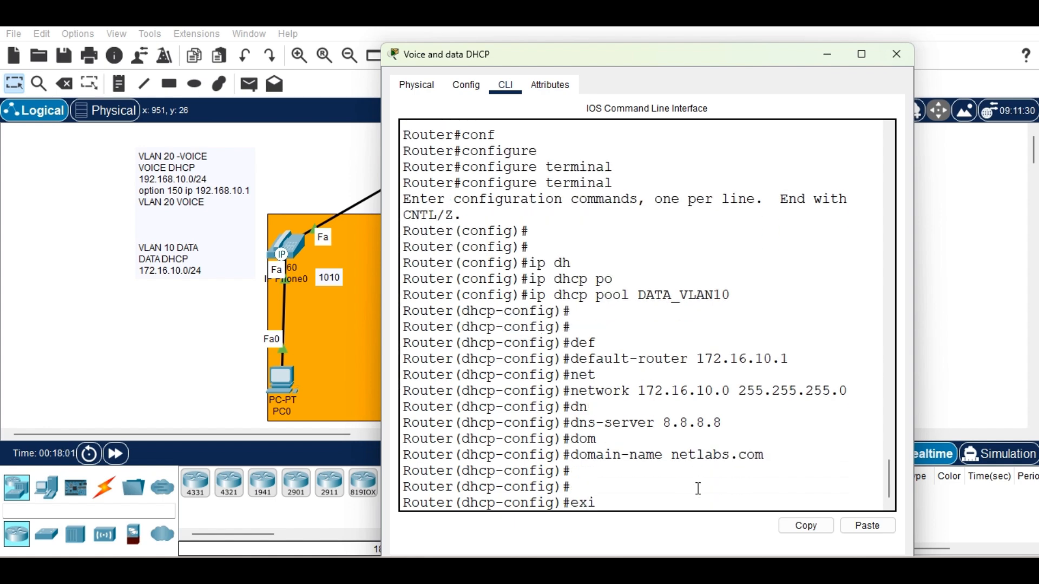
{"action": "key", "text": "Tab"}
{"action": "key", "text": "Return"}
{"action": "type", "text": "config)#co"}
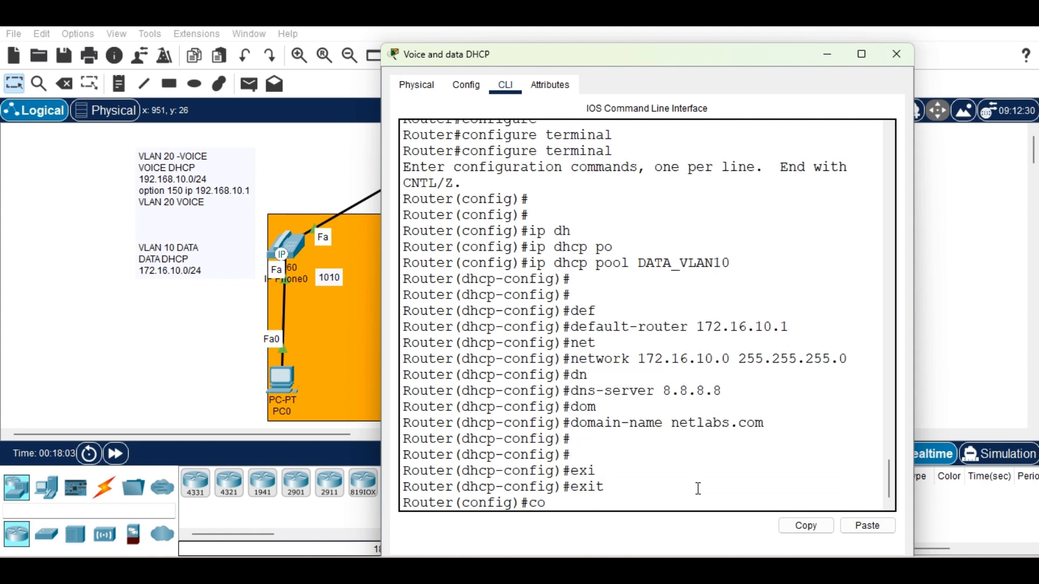
{"action": "key", "text": "BackSpace"}
{"action": "key", "text": "Return"}
{"action": "key", "text": "Return"}
{"action": "key", "text": "Return"}
{"action": "key", "text": "Return"}
{"action": "key", "text": "Return"}
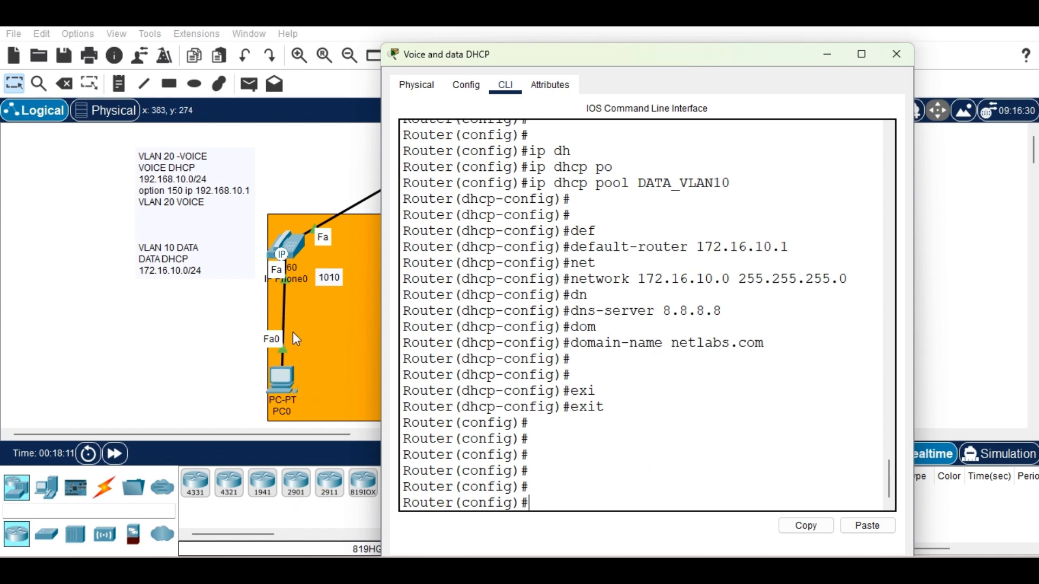
Step: Exclude the voice addresses 192.168.10.1 to 192.168.10.100 from DHCP assignment
{"action": "type", "text": "p "}
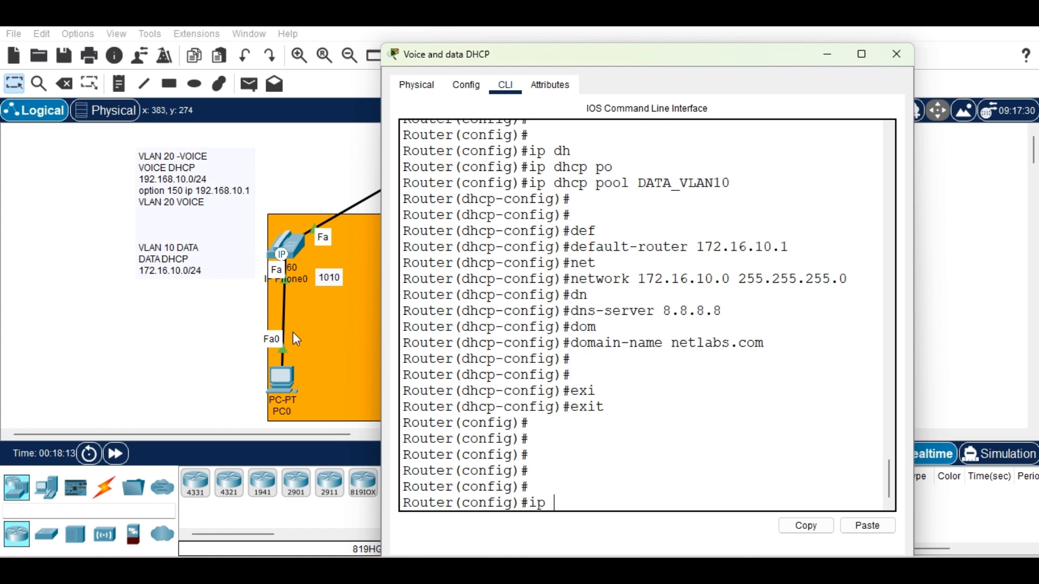
{"action": "type", "text": "dh"}
{"action": "key", "text": "Tab"}
{"action": "type", "text": "ex"}
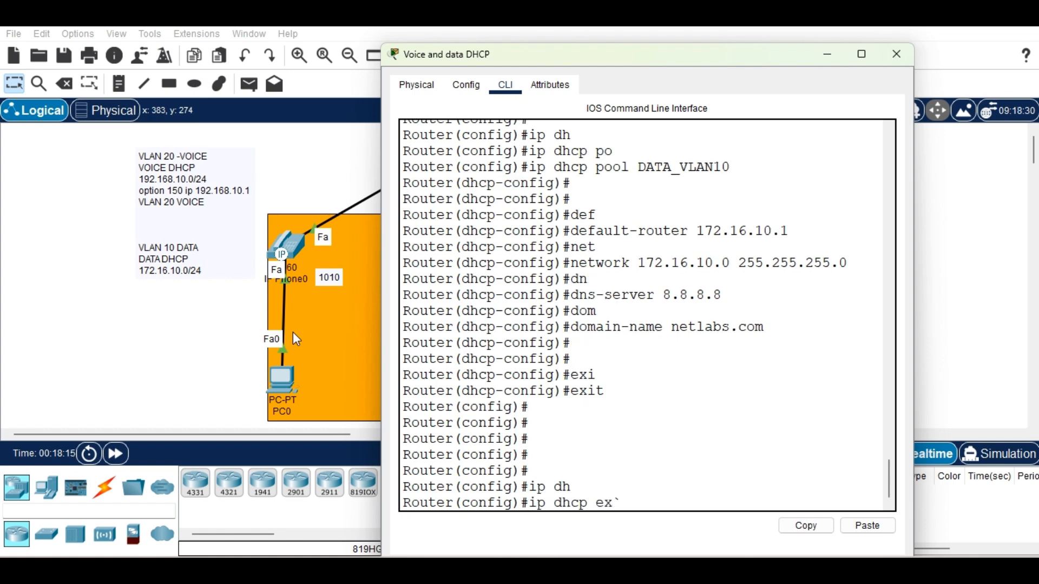
{"action": "key", "text": "Tab"}
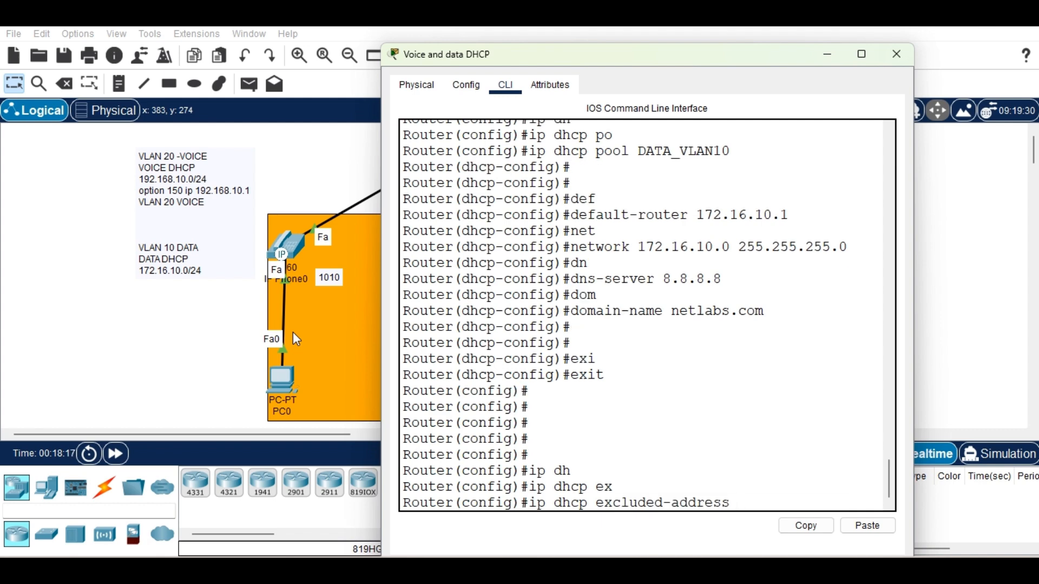
{"action": "type", "text": "192.168.10.1 1"}
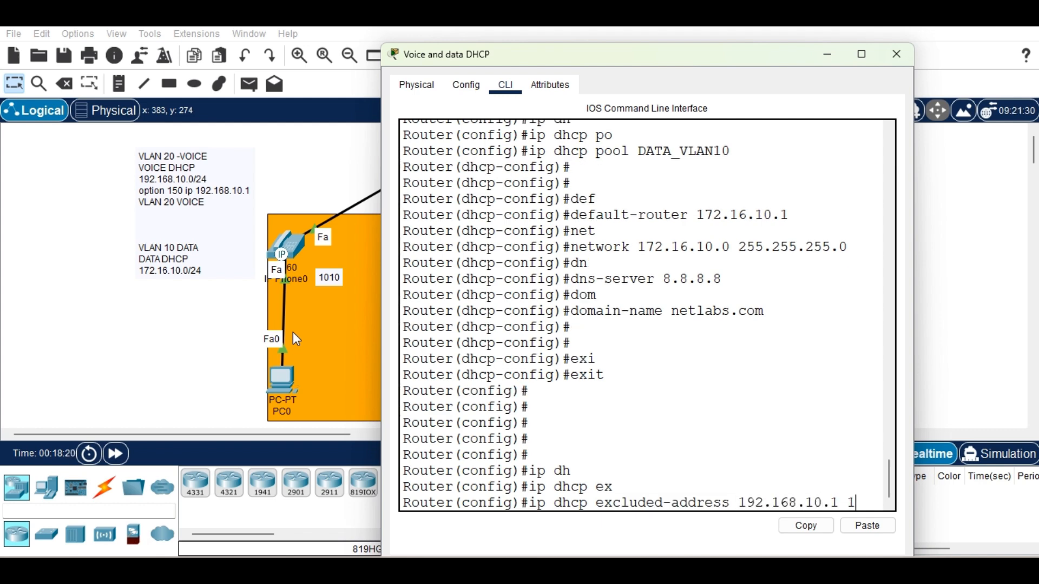
{"action": "type", "text": "92.168"}
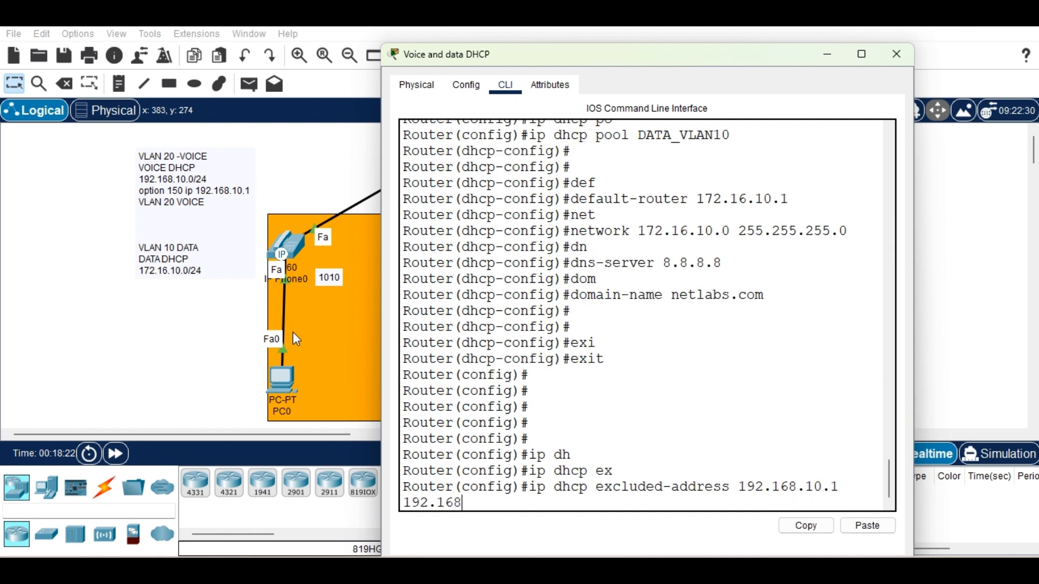
{"action": "type", "text": ".10.100"}
{"action": "key", "text": "Return"}
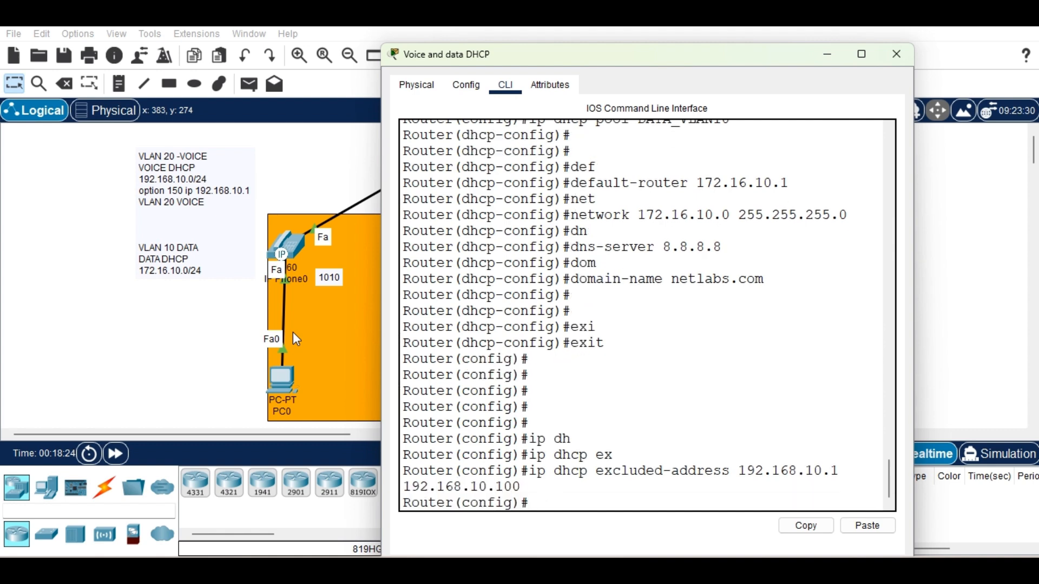
{"action": "key", "text": "Return"}
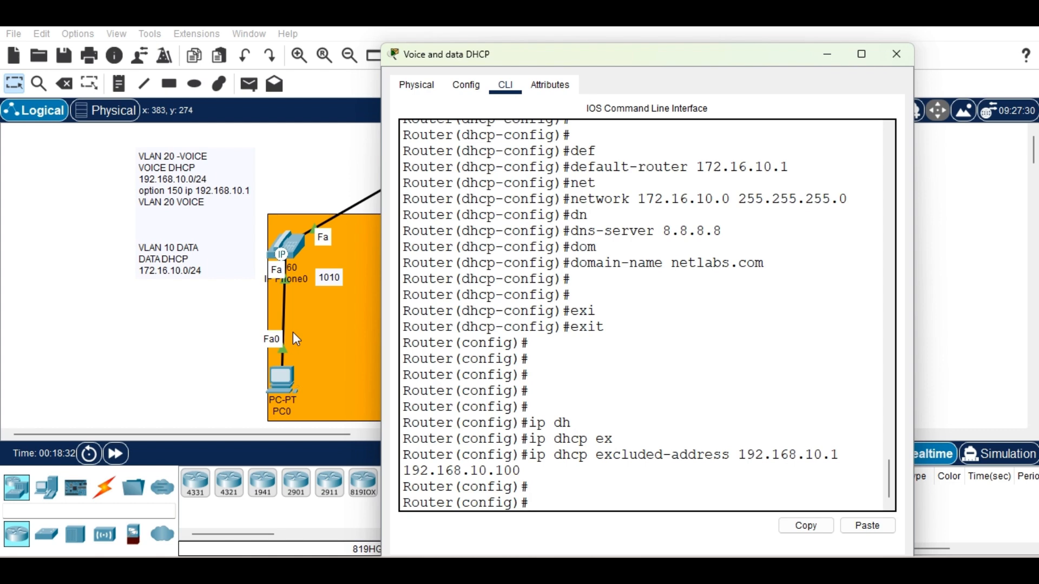
Step: Exclude the data addresses 172.16.10.1 to 172.16.10.60 from DHCP assignment
{"action": "type", "text": "ip dh"}
{"action": "key", "text": "Tab"}
{"action": "type", "text": "e"}
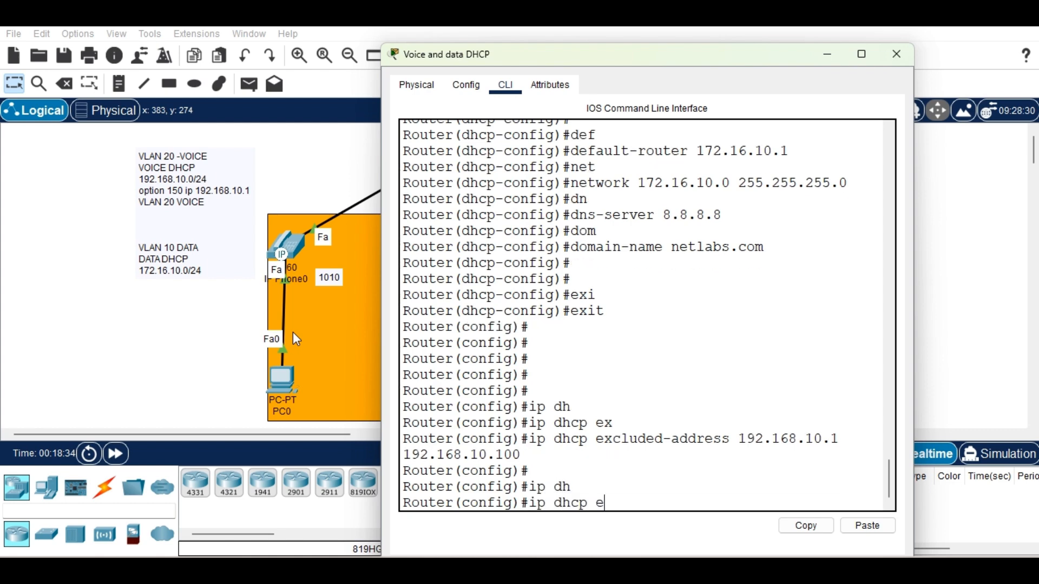
{"action": "type", "text": "x"}
{"action": "key", "text": "Tab"}
{"action": "type", "text": "172"}
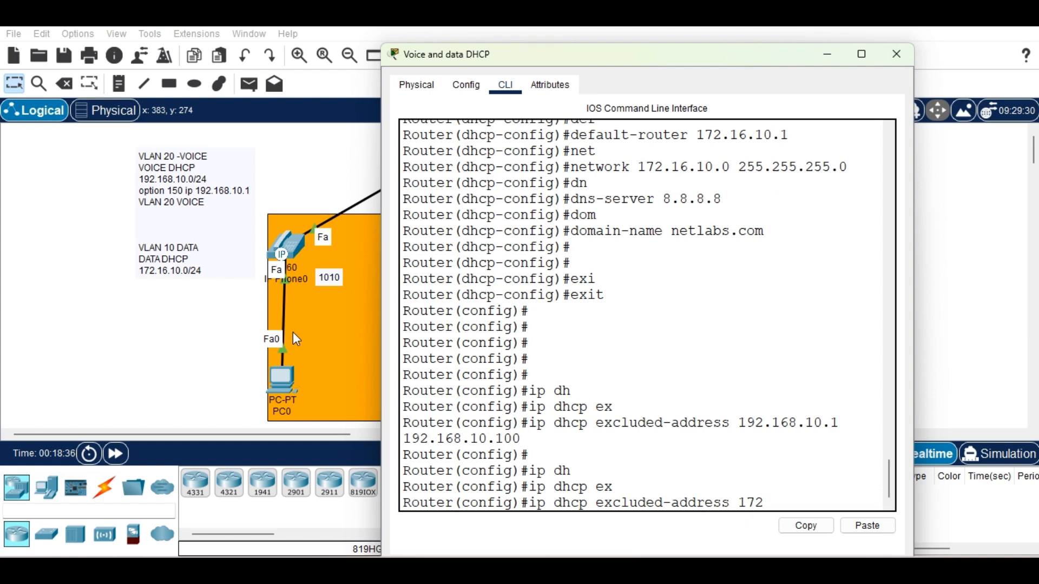
{"action": "type", "text": ".16.10.1 172.16"}
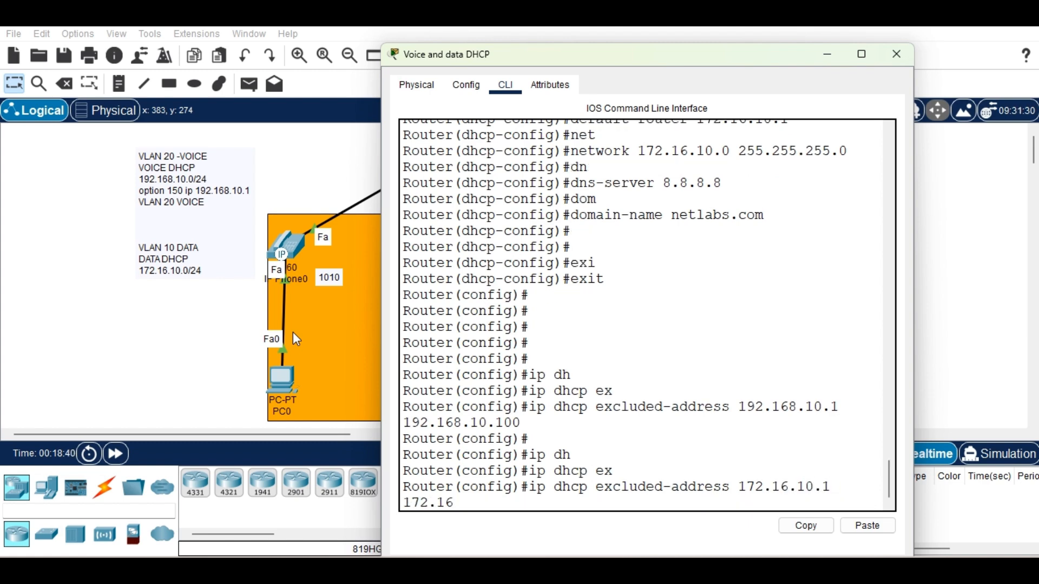
{"action": "type", "text": ".10.60"}
{"action": "key", "text": "Return"}
{"action": "key", "text": "Return"}
{"action": "key", "text": "Return"}
{"action": "key", "text": "Return"}
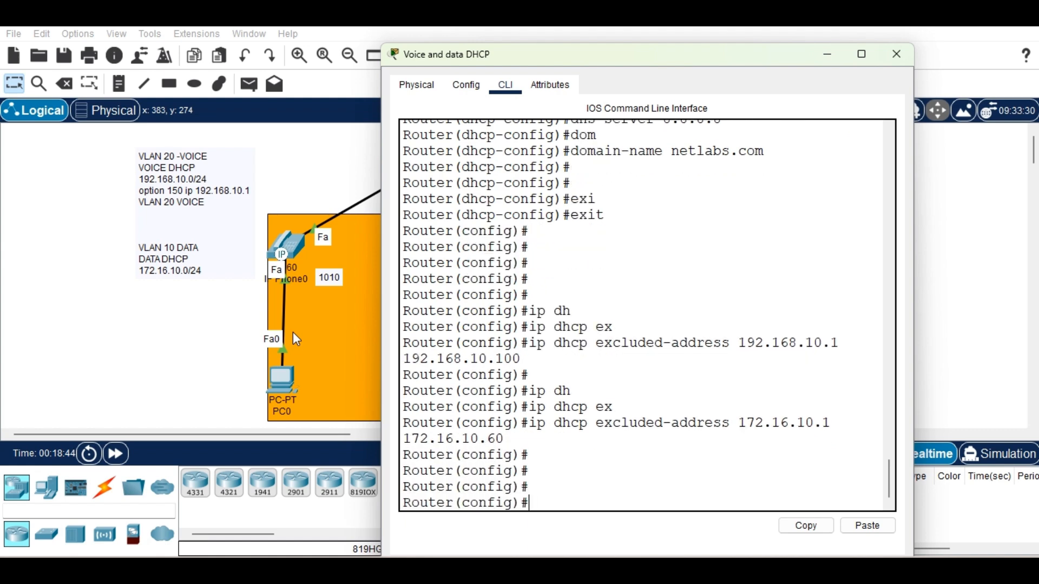
Step: Leave and re-enter the router's global configuration mode, and enable the DHCP service
{"action": "type", "text": "end"}
{"action": "key", "text": "Return"}
{"action": "key", "text": "Return"}
{"action": "type", "text": "conf"}
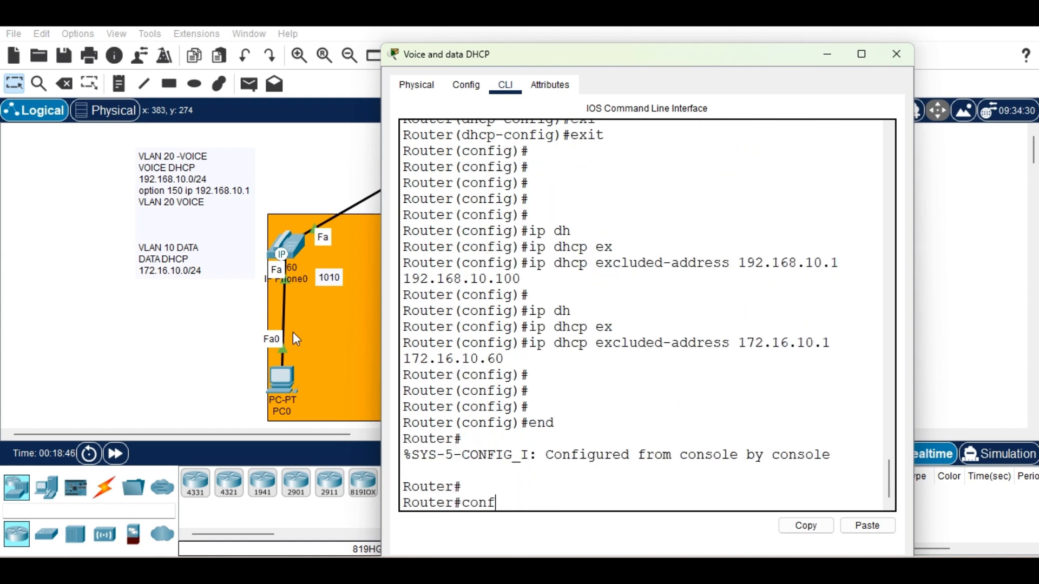
{"action": "key", "text": "Tab"}
{"action": "type", "text": "t"}
{"action": "key", "text": "Tab"}
{"action": "key", "text": "Return"}
{"action": "key", "text": "Return"}
{"action": "key", "text": "Return"}
{"action": "key", "text": "Return"}
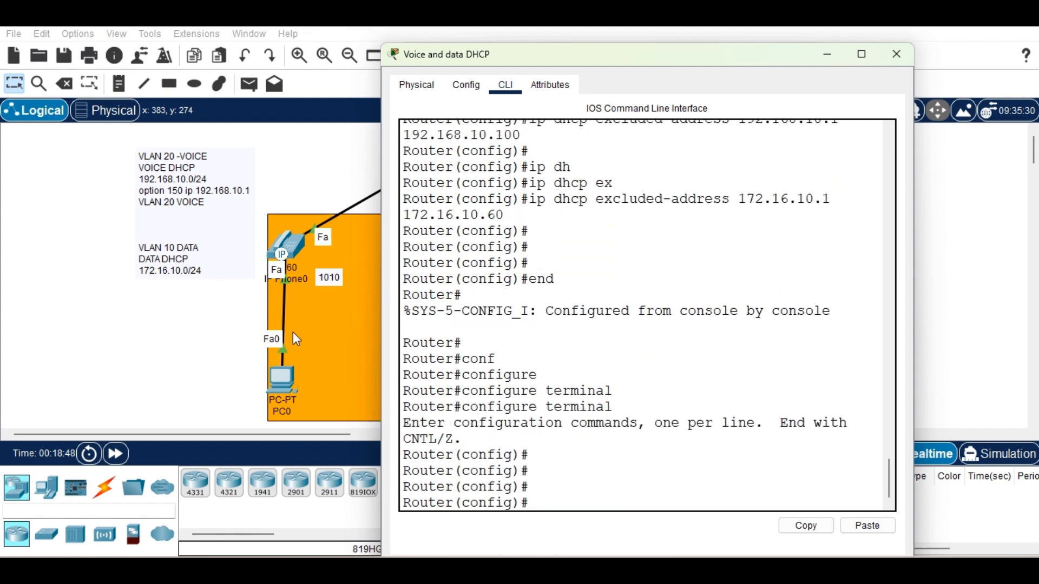
{"action": "type", "text": "ser"}
{"action": "key", "text": "Tab"}
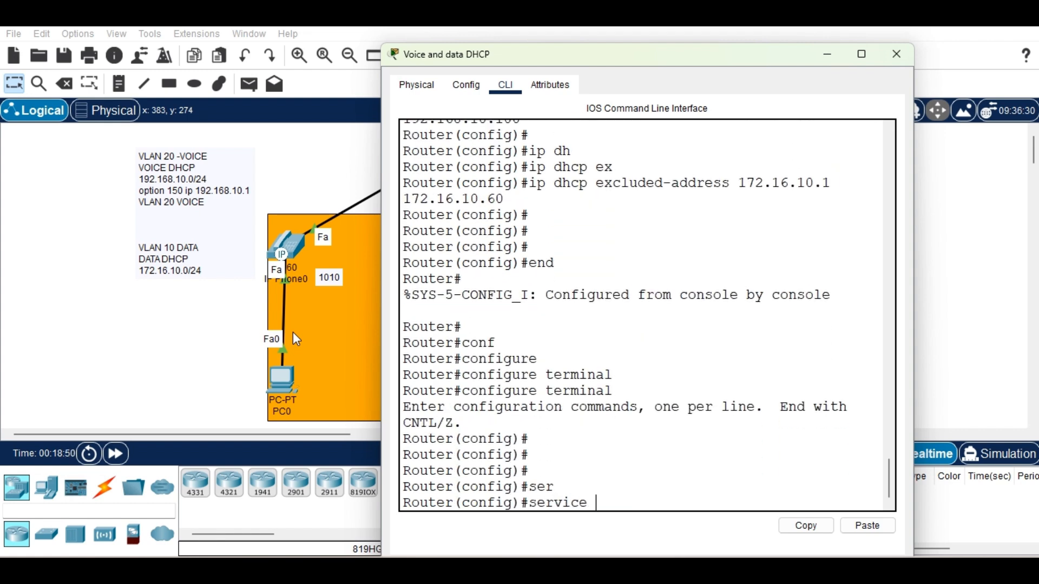
{"action": "type", "text": "dh"}
{"action": "key", "text": "Tab"}
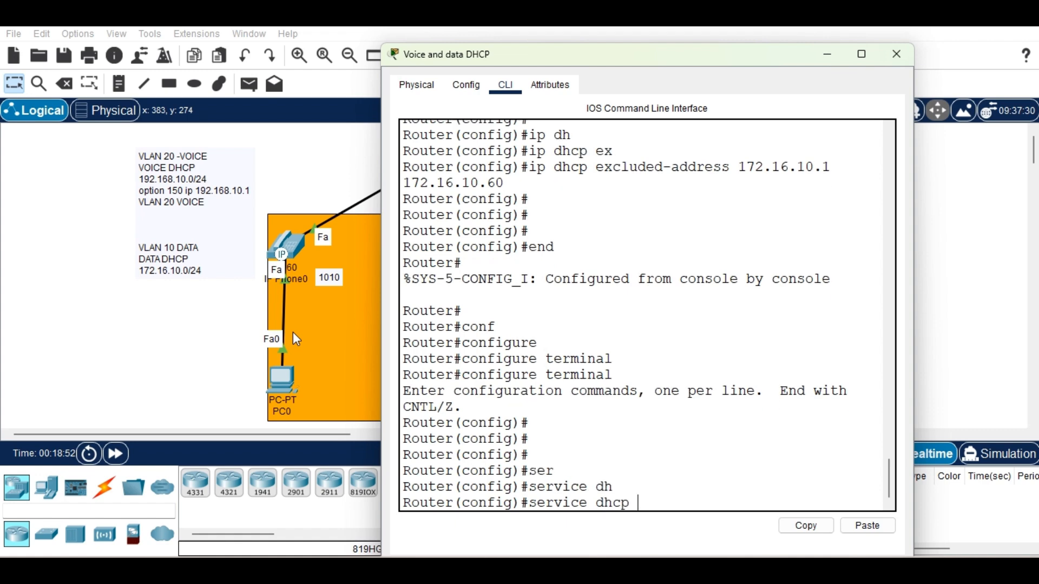
{"action": "key", "text": "Return"}
{"action": "key", "text": "Return"}
{"action": "key", "text": "Return"}
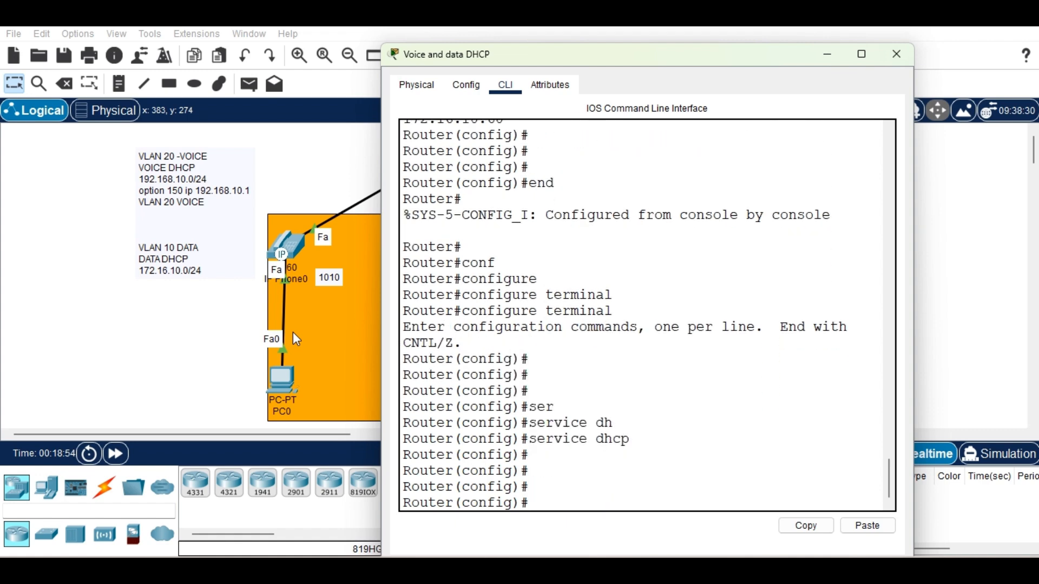
Step: End configuration mode, write the router's configuration to memory and save the network file
{"action": "type", "text": "end"}
{"action": "key", "text": "Return"}
{"action": "type", "text": "wr"}
{"action": "key", "text": "Return"}
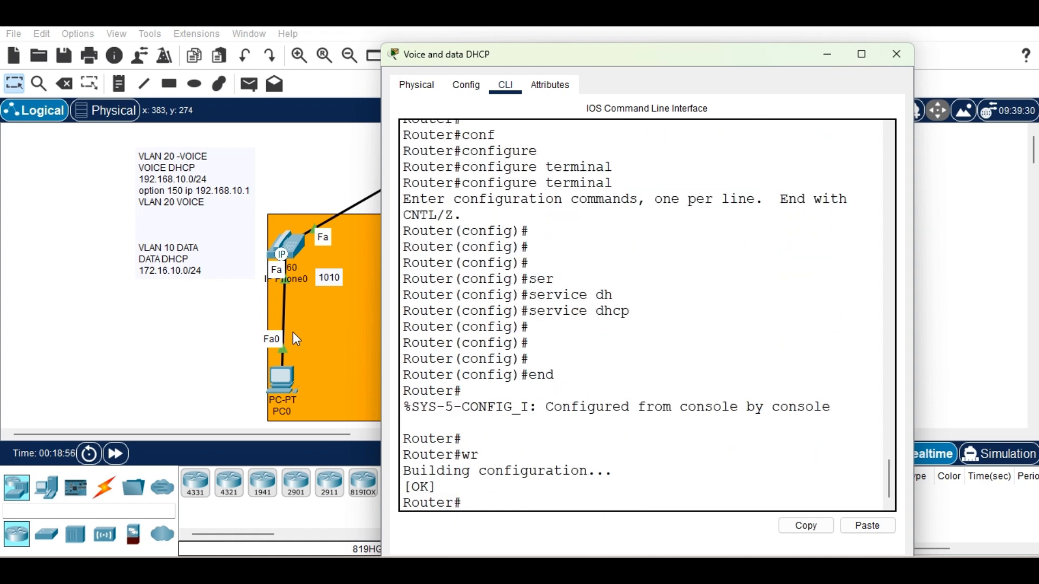
{"action": "left_click", "coordinate": [827, 53]}
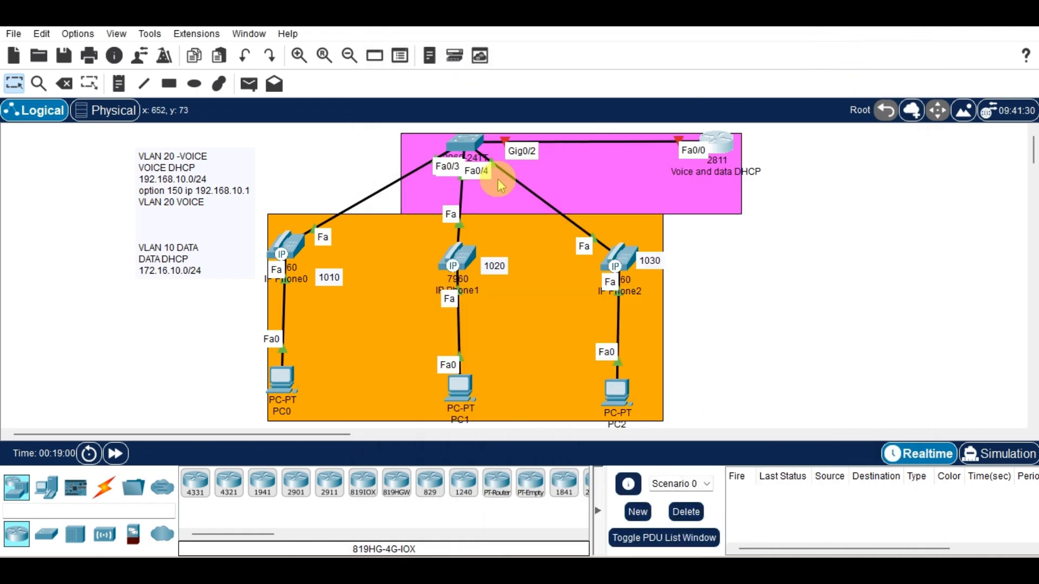
{"action": "key", "text": "ctrl+s"}
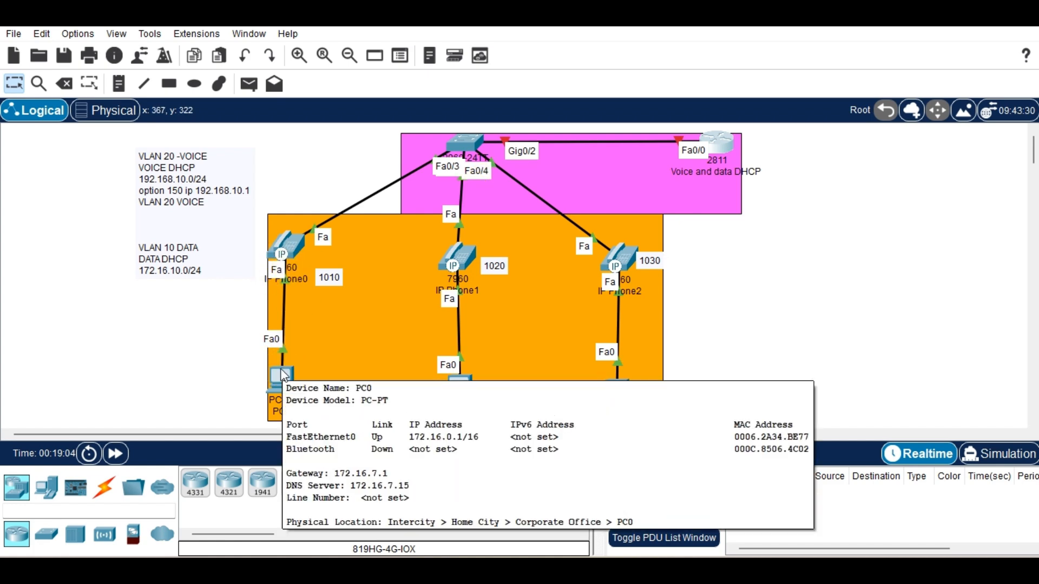
Step: Switch PC0's IPv4 configuration to static and back to DHCP to request a new address for FastEthernet0
{"action": "left_click", "coordinate": [281, 373]}
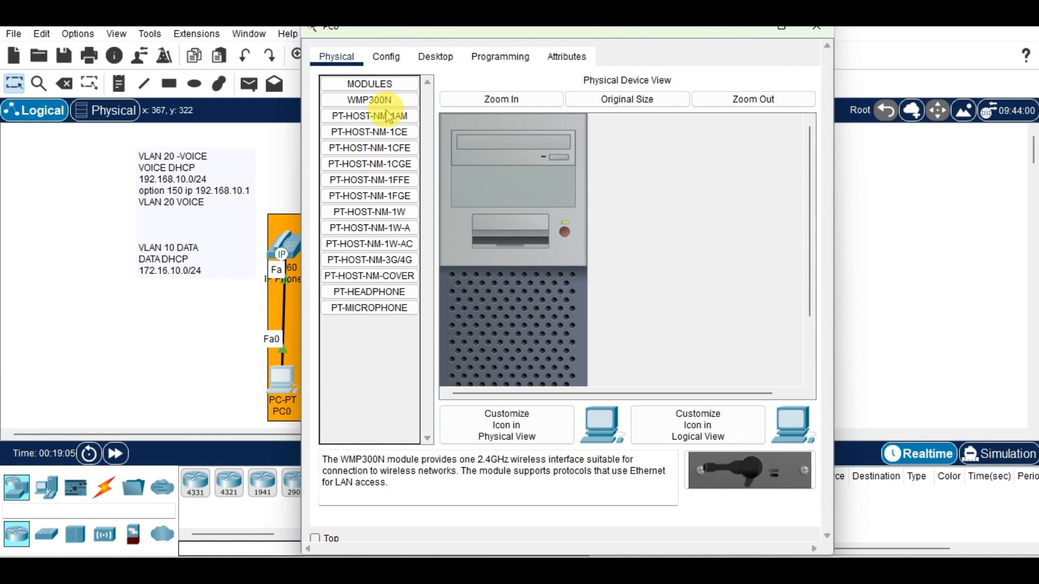
{"action": "left_click", "coordinate": [434, 56]}
{"action": "left_click", "coordinate": [370, 100]}
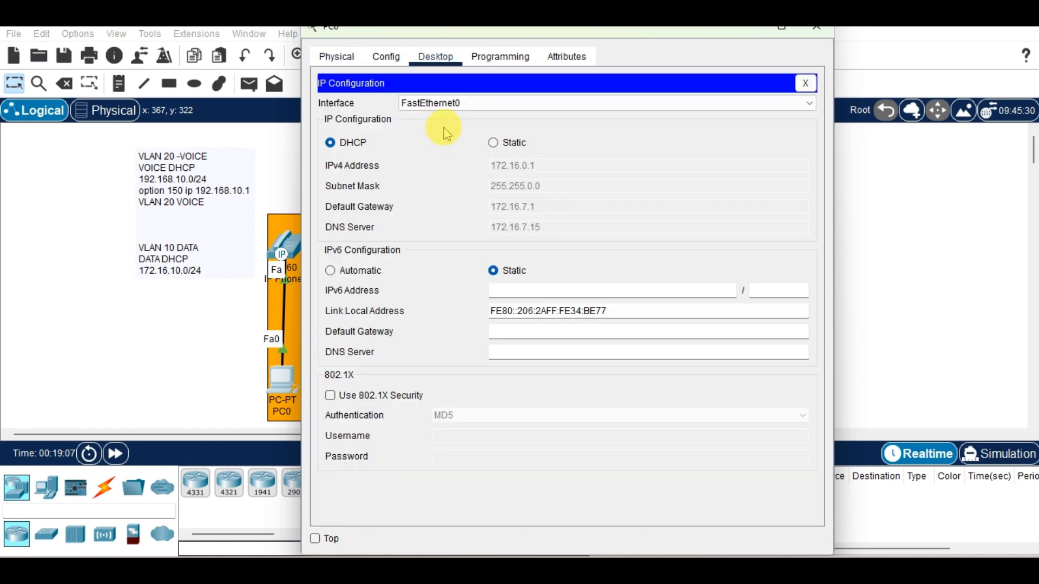
{"action": "left_click", "coordinate": [494, 143]}
{"action": "left_click", "coordinate": [331, 143]}
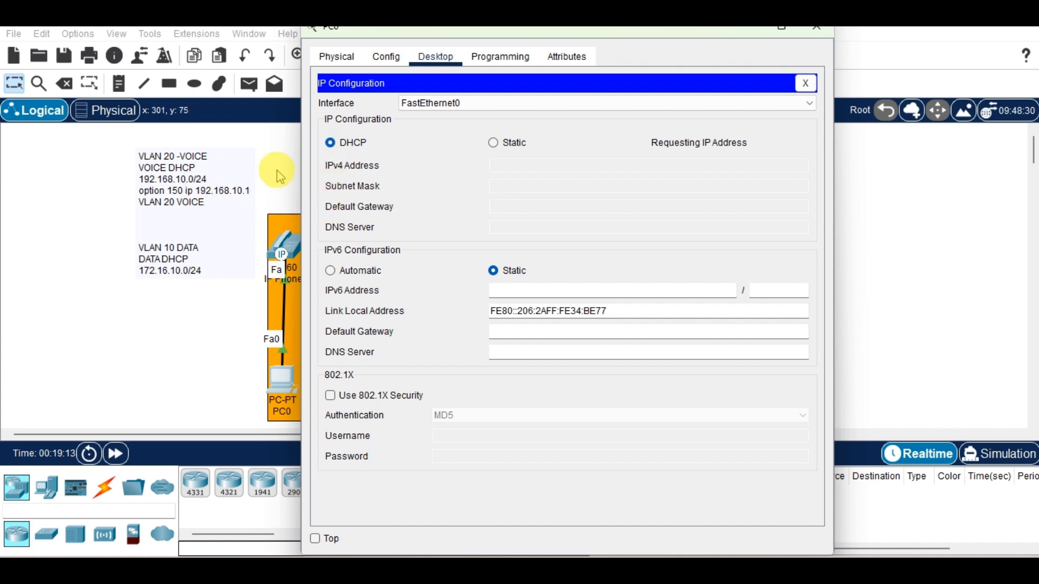
{"action": "left_click", "coordinate": [749, 33]}
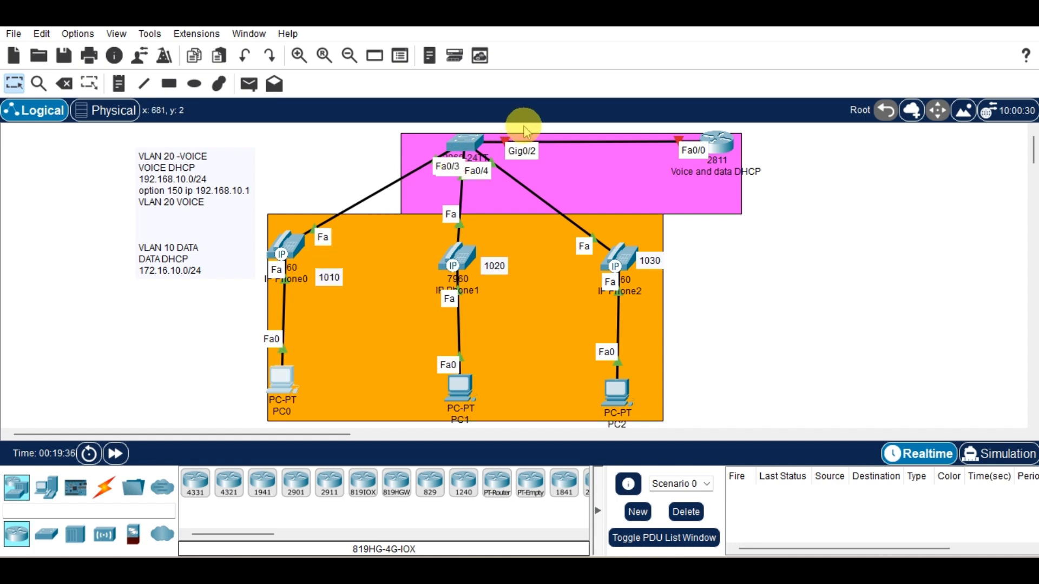
Step: Open the 2811 router's command line and enter global configuration mode
{"action": "left_click", "coordinate": [716, 140]}
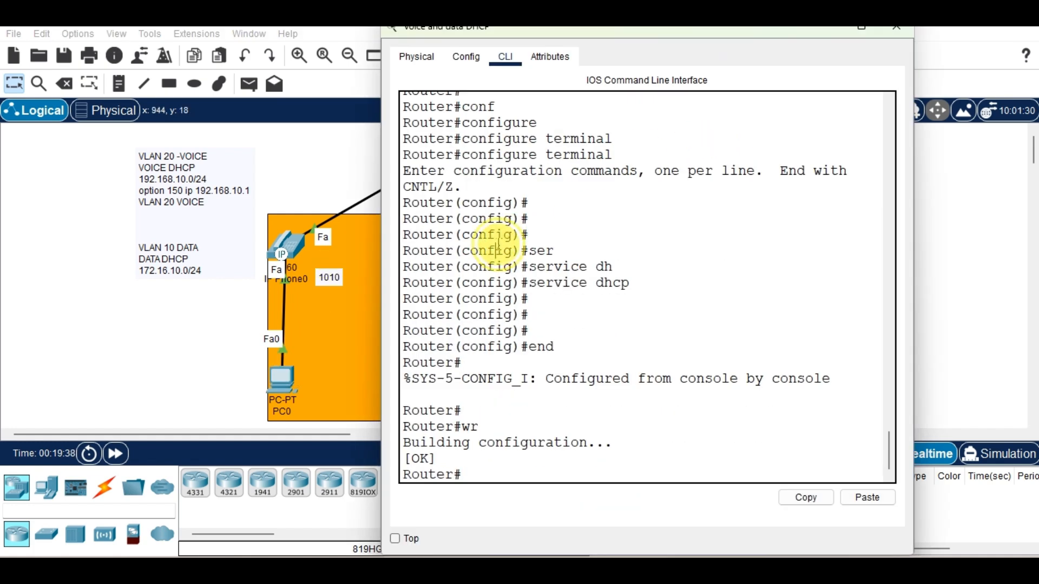
{"action": "key", "text": "Return"}
{"action": "key", "text": "Return"}
{"action": "type", "text": "config"}
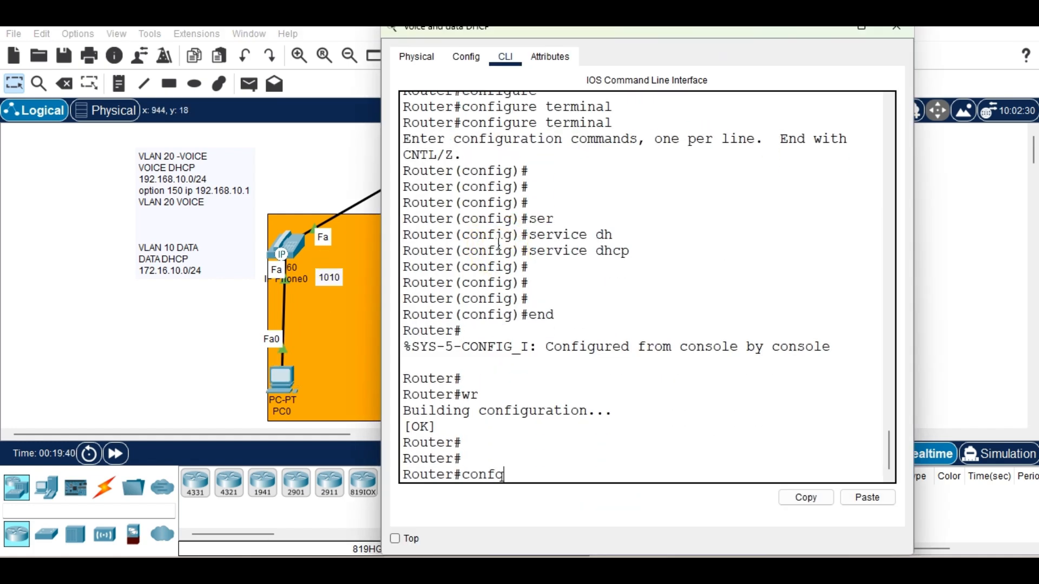
{"action": "key", "text": "Tab"}
{"action": "key", "text": "BackSpace"}
{"action": "key", "text": "Tab"}
{"action": "key", "text": "Tab"}
{"action": "key", "text": "Tab"}
{"action": "key", "text": "Return"}
{"action": "key", "text": "Return"}
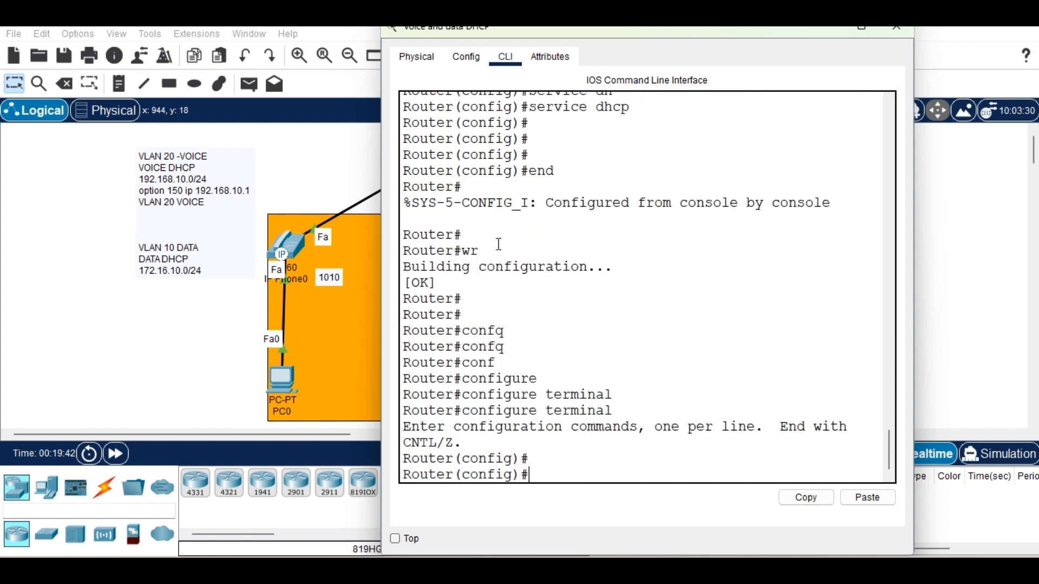
Step: Select the router's FastEthernet 0/0 interface and give it the description MAIN INTERFACE
{"action": "type", "text": "in"}
{"action": "key", "text": "Tab"}
{"action": "type", "text": "f"}
{"action": "key", "text": "Tab"}
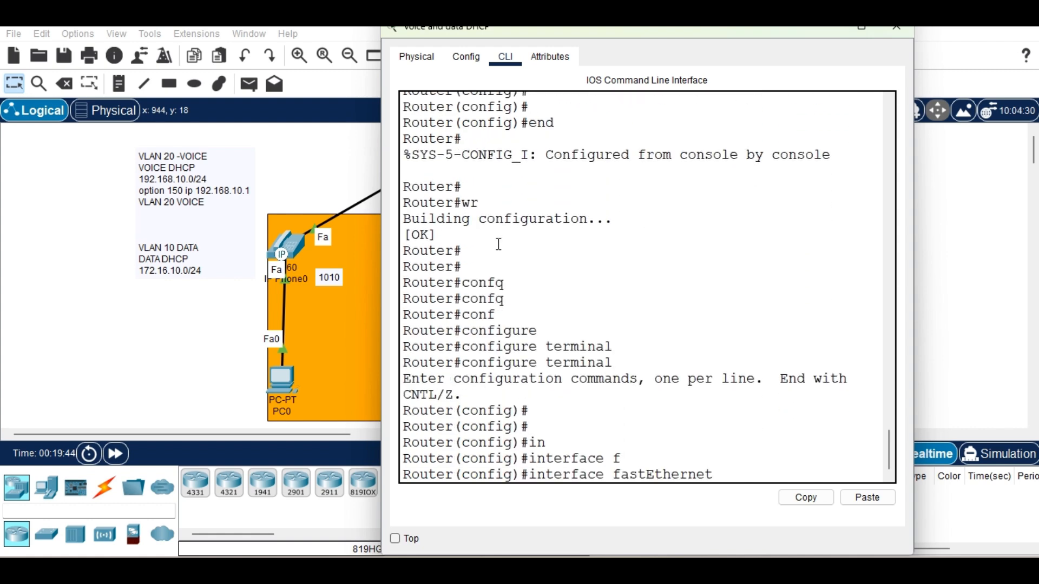
{"action": "type", "text": "0/0"}
{"action": "key", "text": "Return"}
{"action": "type", "text": "d"}
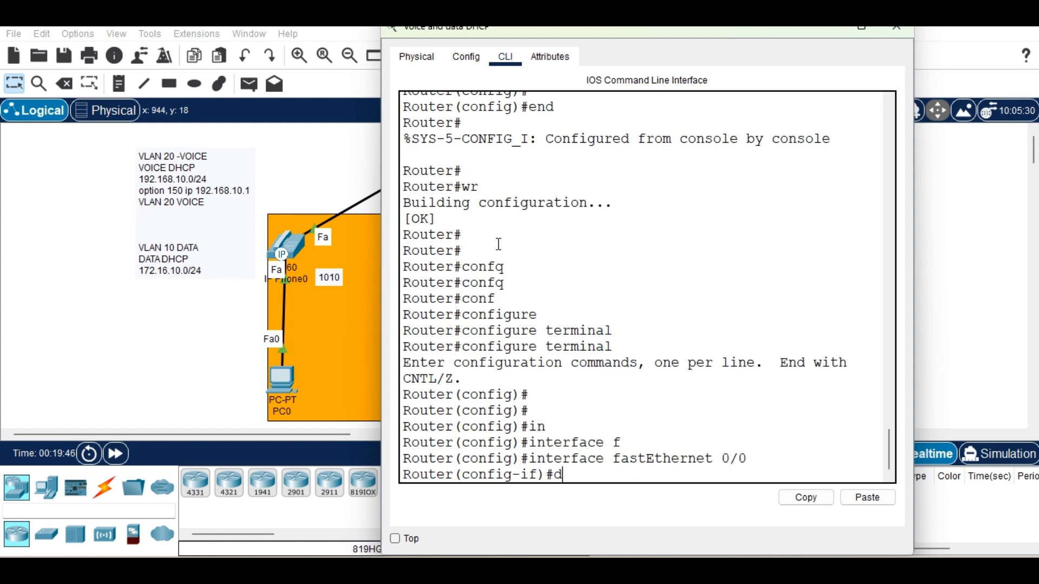
{"action": "type", "text": "e"}
{"action": "key", "text": "Tab"}
{"action": "type", "text": "S"}
{"action": "key", "text": "Tab"}
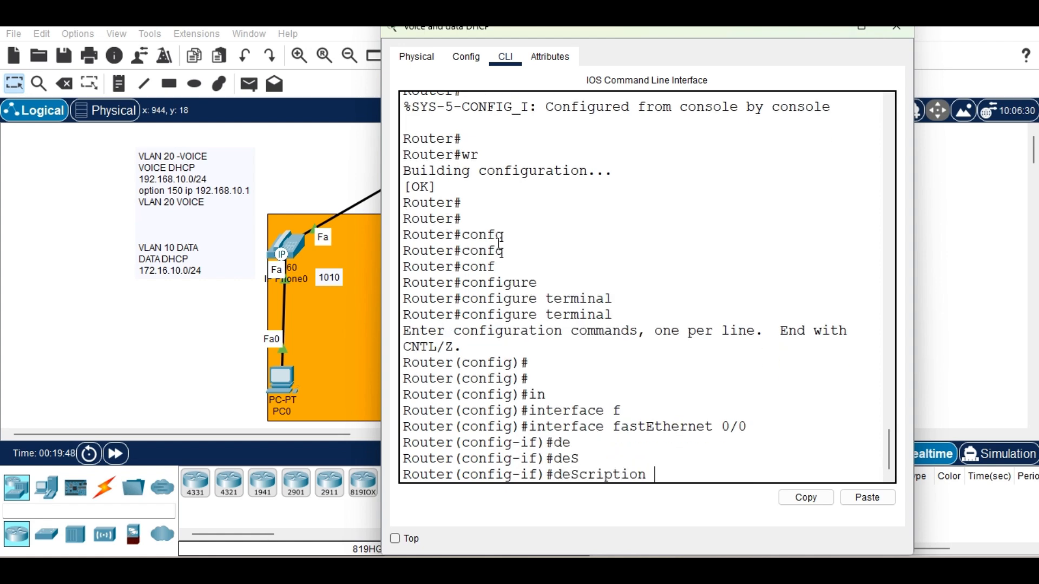
{"action": "type", "text": "MAIN INTERFACE"}
{"action": "key", "text": "Return"}
{"action": "key", "text": "Return"}
{"action": "key", "text": "Return"}
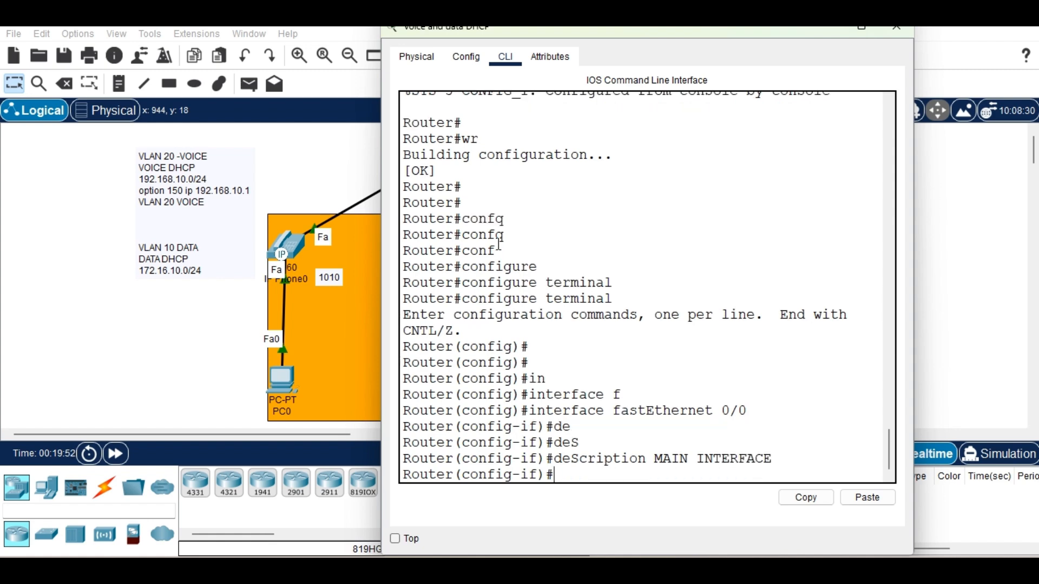
Step: Enable the FastEthernet 0/0 interface with no shutdown and close the router's window
{"action": "type", "text": "no sh"}
{"action": "key", "text": "Tab"}
{"action": "key", "text": "Return"}
{"action": "key", "text": "Return"}
{"action": "key", "text": "Return"}
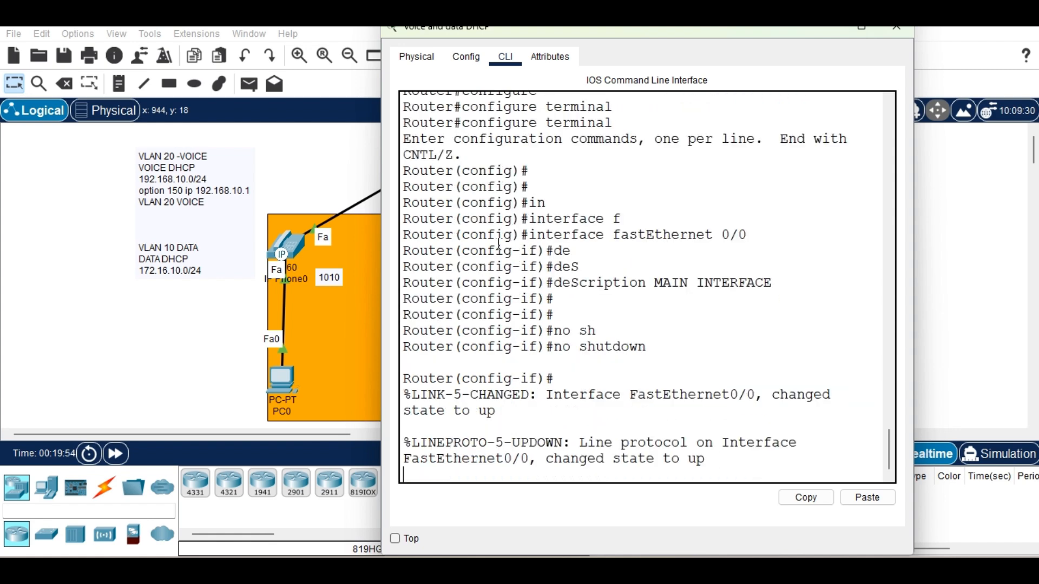
{"action": "key", "text": "Return"}
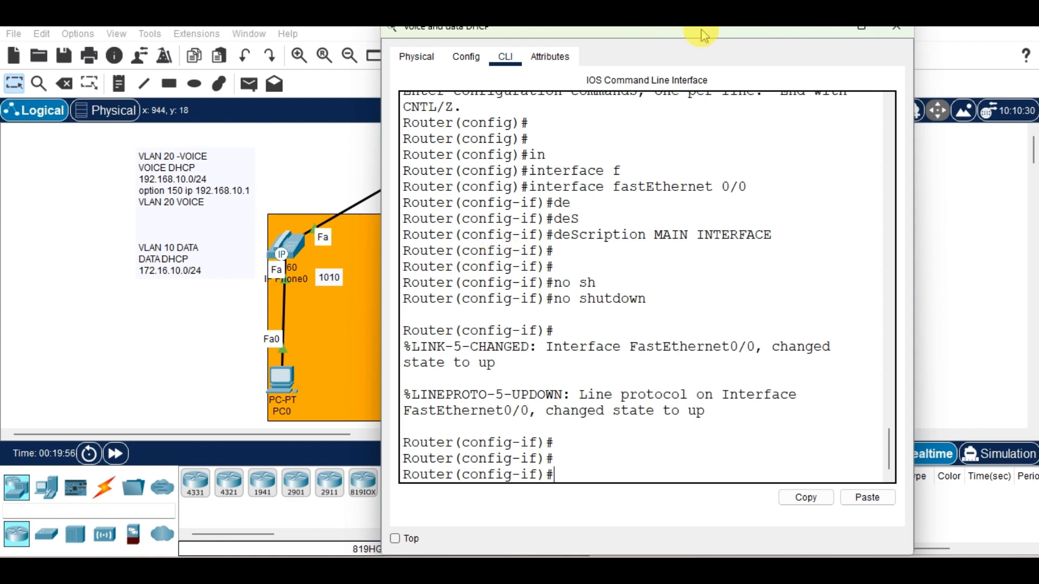
{"action": "left_click", "coordinate": [896, 27]}
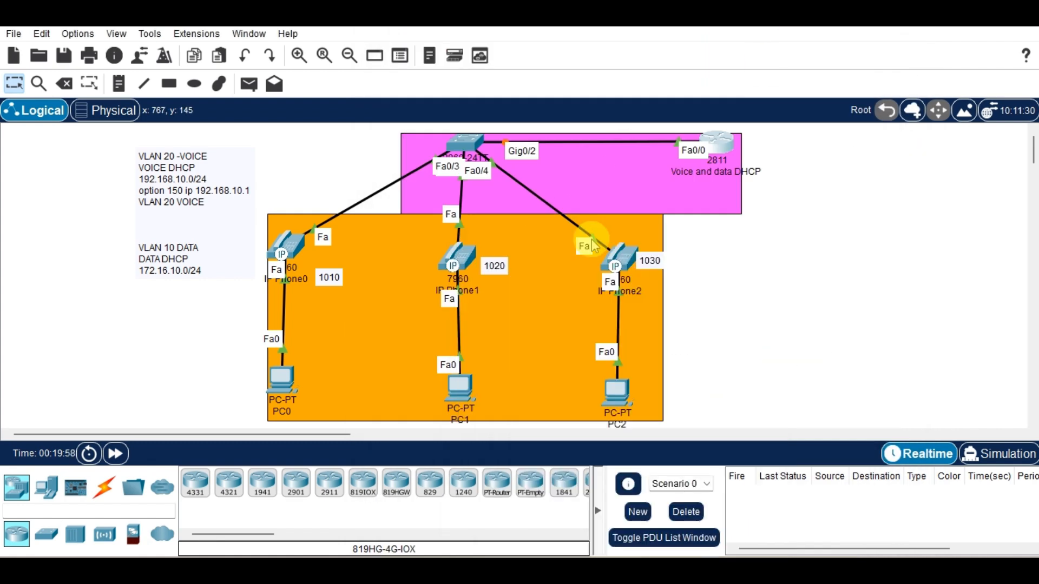
Step: Fast-forward the simulation time and request a new DHCP address for PC0 by switching its IPv4 configuration to static and back
{"action": "left_click", "coordinate": [116, 455]}
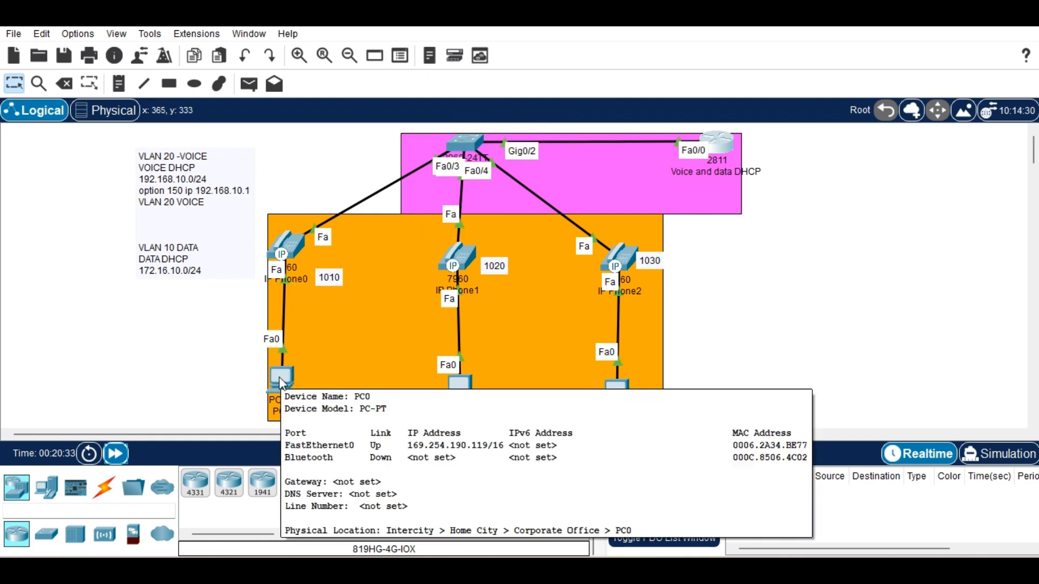
{"action": "left_click", "coordinate": [280, 379]}
{"action": "left_click", "coordinate": [491, 141]}
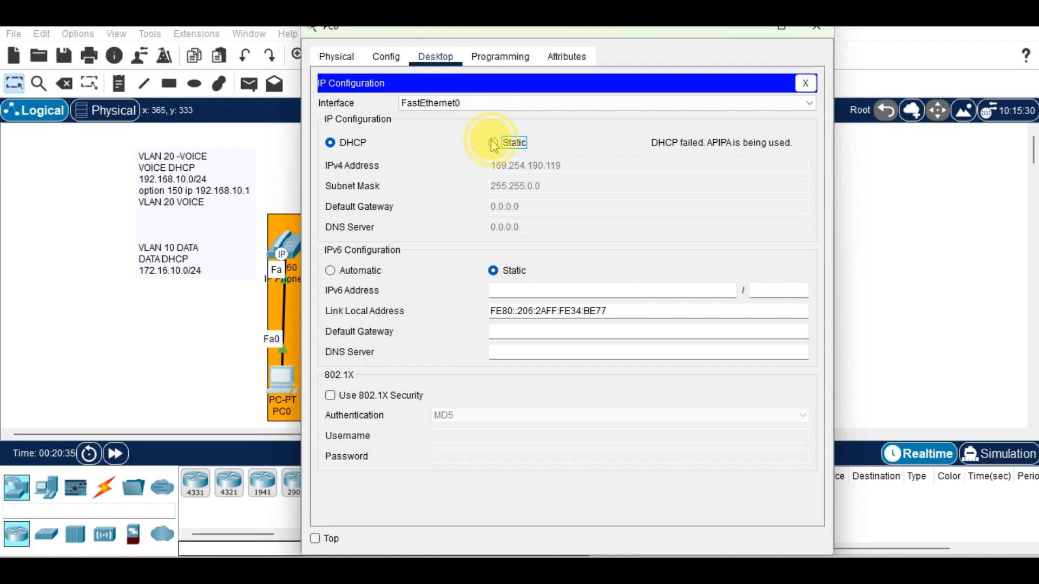
{"action": "left_click", "coordinate": [331, 143]}
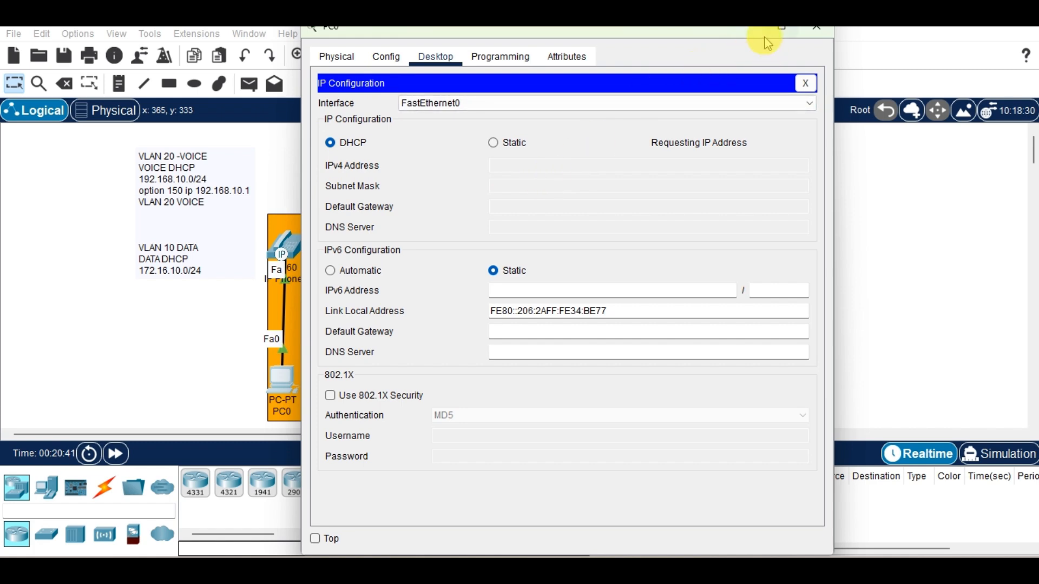
{"action": "key", "text": "alt+F4"}
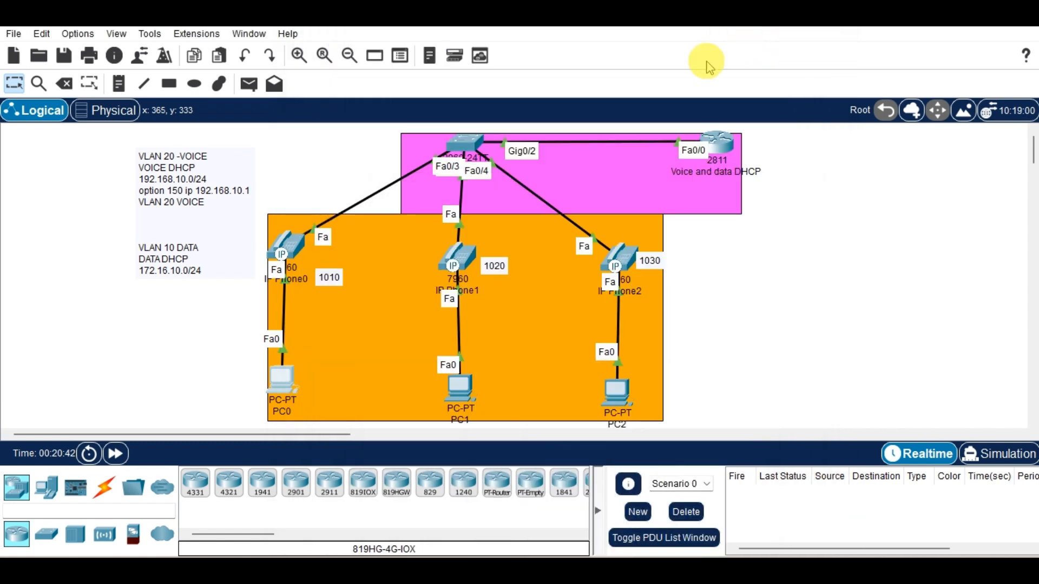
Step: Reopen the 2811 router's command line and exit interface configuration to global configuration mode
{"action": "left_click", "coordinate": [726, 148]}
{"action": "key", "text": "Return"}
{"action": "key", "text": "Return"}
{"action": "key", "text": "Return"}
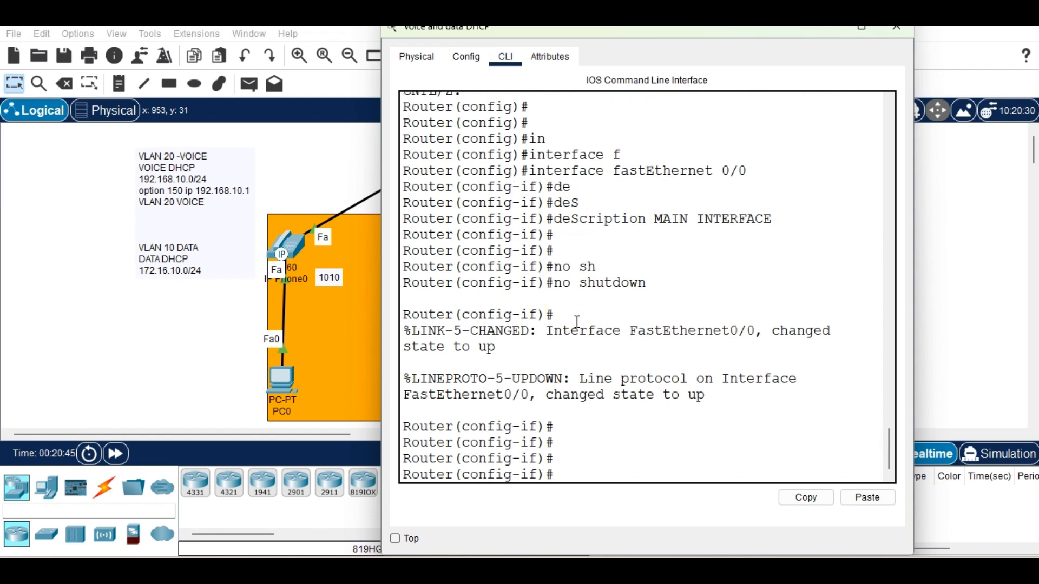
{"action": "type", "text": "exi"}
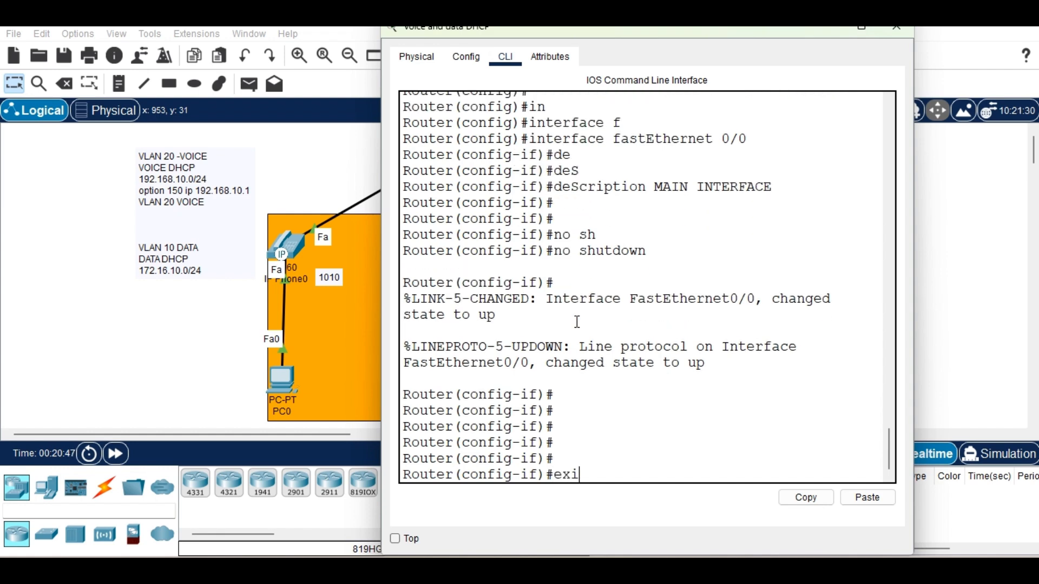
{"action": "key", "text": "Tab"}
{"action": "key", "text": "Return"}
{"action": "key", "text": "Return"}
Step: Select the FastEthernet 0/0 interface again and issue no shutdown on it
{"action": "type", "text": "inter"}
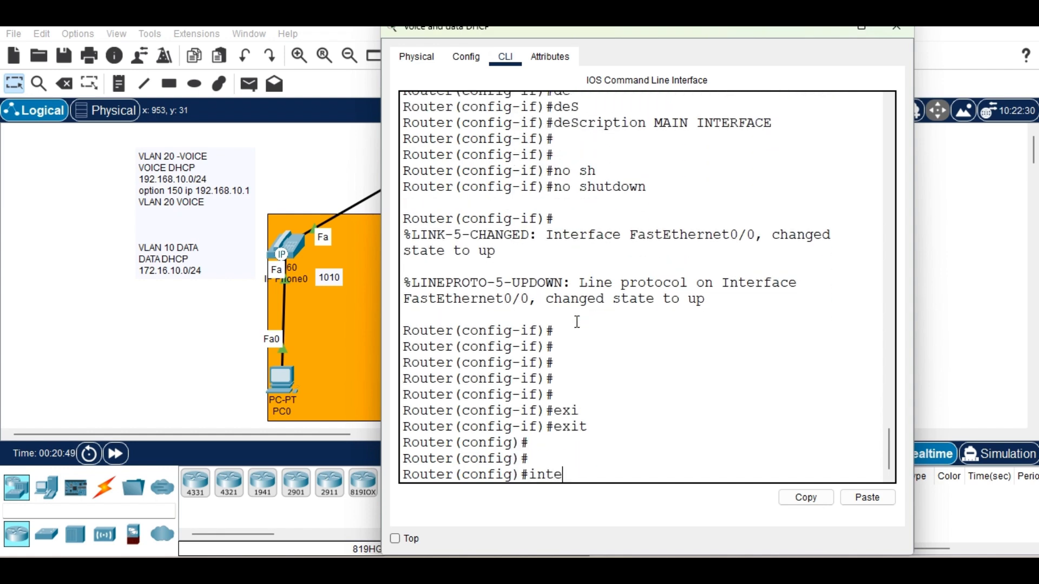
{"action": "key", "text": "Tab"}
{"action": "type", "text": "f"}
{"action": "key", "text": "Tab"}
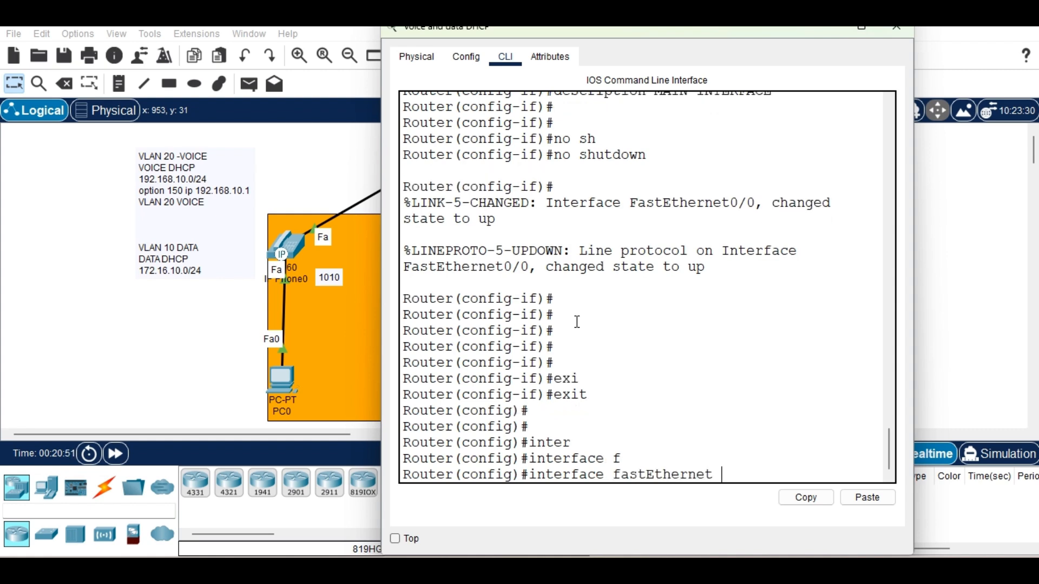
{"action": "type", "text": "0/0"}
{"action": "key", "text": "Return"}
{"action": "key", "text": "Return"}
{"action": "key", "text": "Return"}
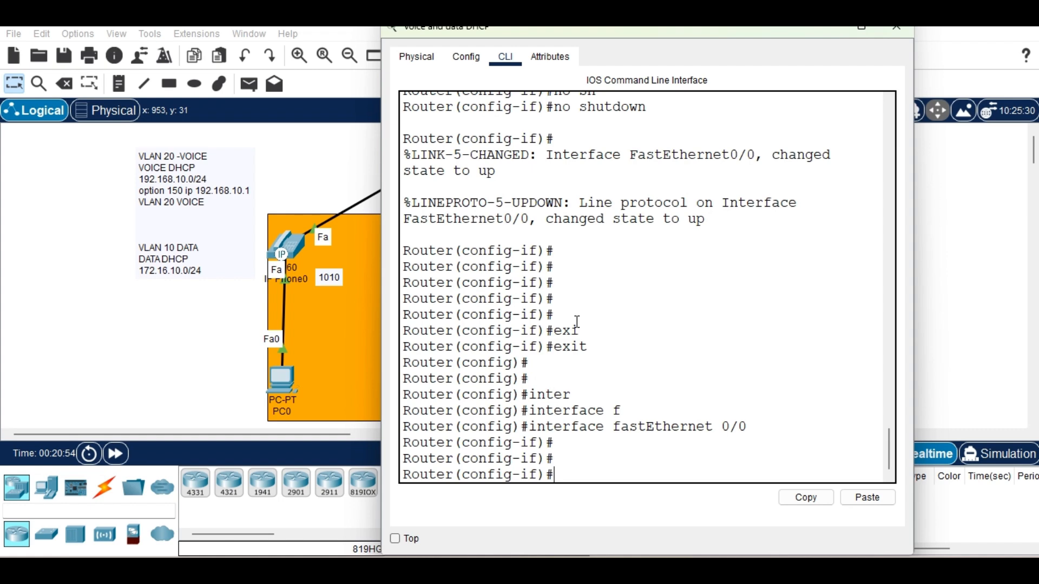
{"action": "type", "text": "no sh"}
{"action": "key", "text": "Return"}
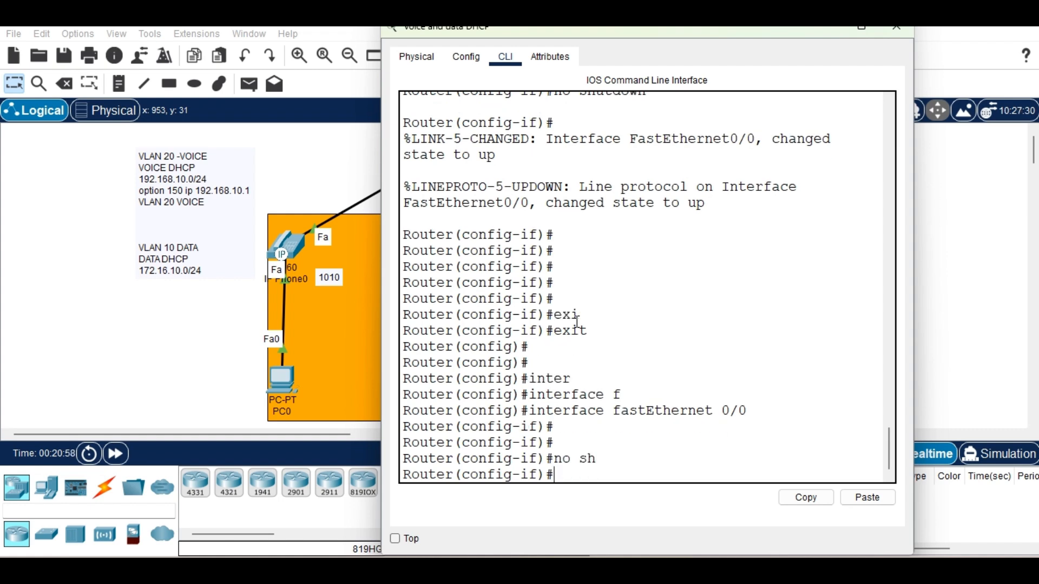
Step: Create the subinterface FastEthernet 0/0.10 on the router
{"action": "key", "text": "Up"}
{"action": "key", "text": "Up"}
{"action": "type", "text": "."}
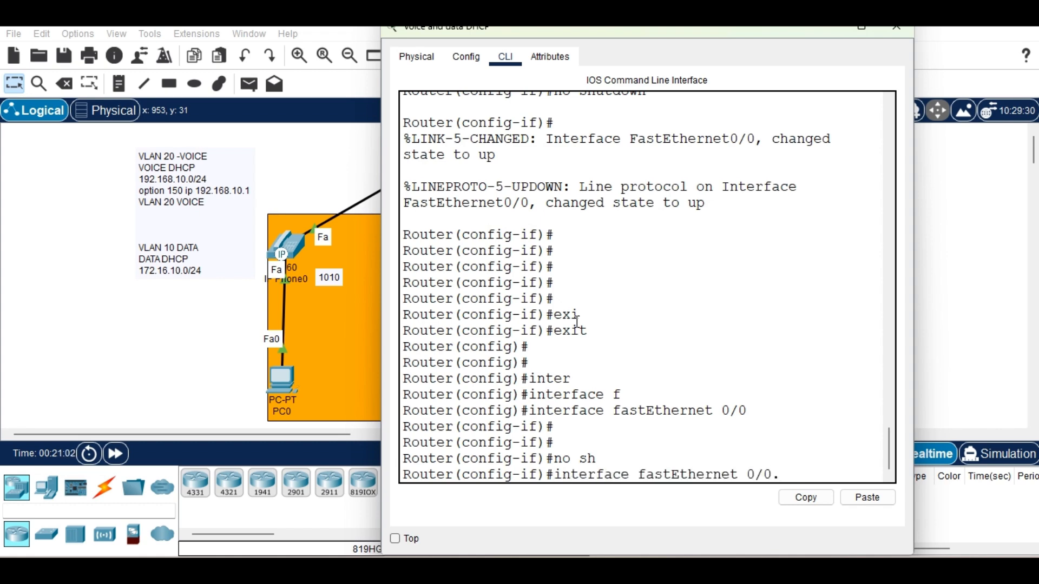
{"action": "type", "text": "10"}
{"action": "key", "text": "Return"}
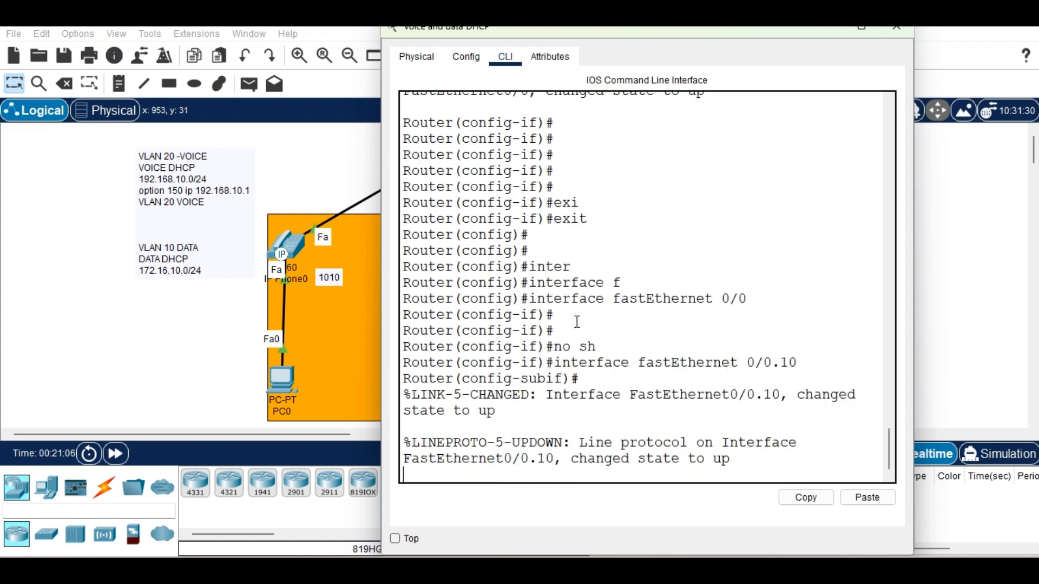
{"action": "key", "text": "Return"}
{"action": "key", "text": "Return"}
Step: Set the 0/0.10 subinterface's encapsulation to dot1Q with VLAN 10
{"action": "type", "text": "en"}
{"action": "key", "text": "Tab"}
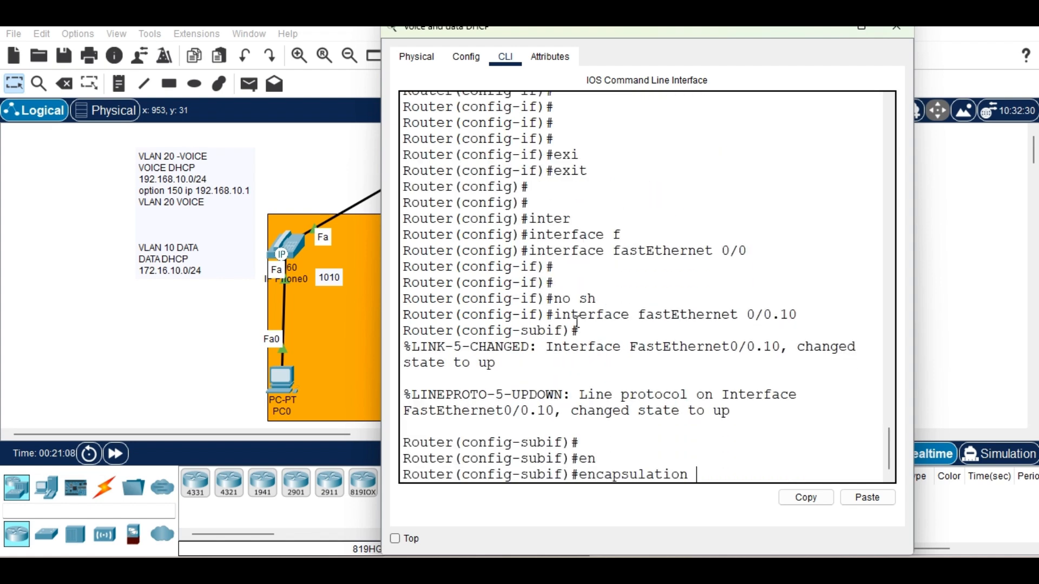
{"action": "type", "text": "do"}
{"action": "key", "text": "Tab"}
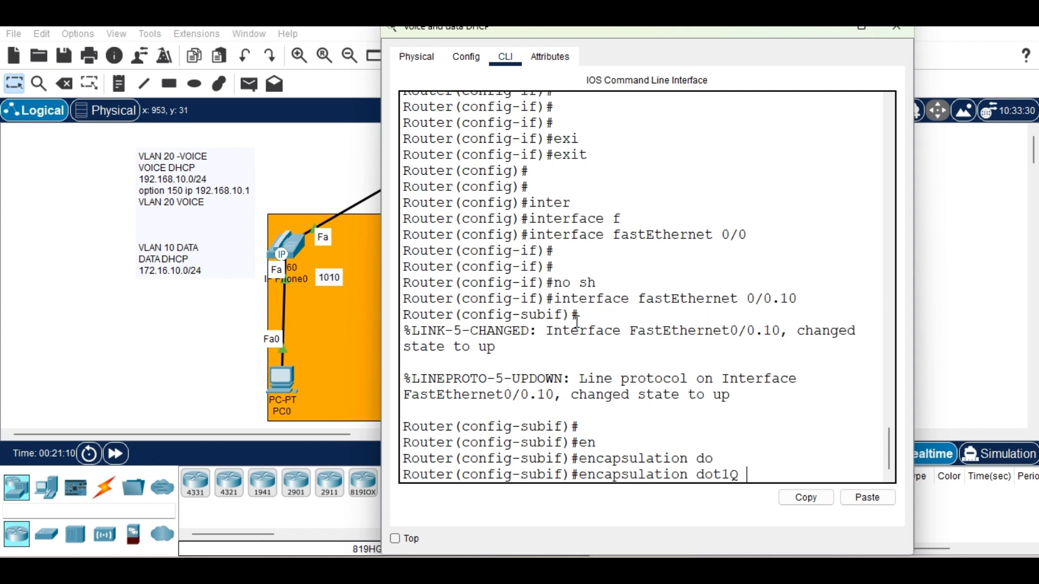
{"action": "type", "text": "10"}
{"action": "key", "text": "Return"}
Step: Assign the IP address 172.16.10.1 with subnet mask 255.255.255.0 to subinterface FastEthernet 0/0.10
{"action": "type", "text": "ip ad"}
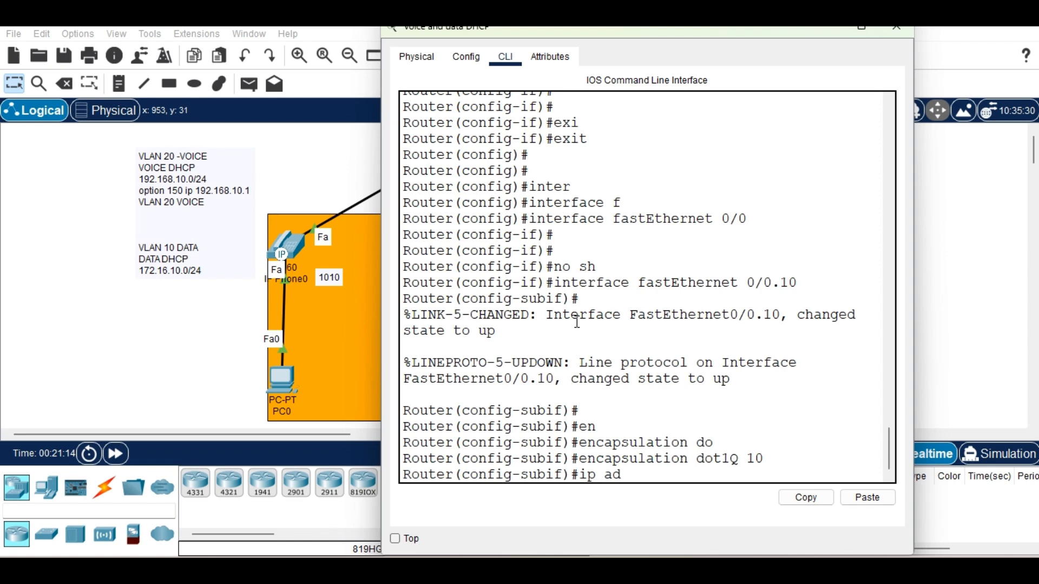
{"action": "key", "text": "Tab"}
{"action": "type", "text": "172"}
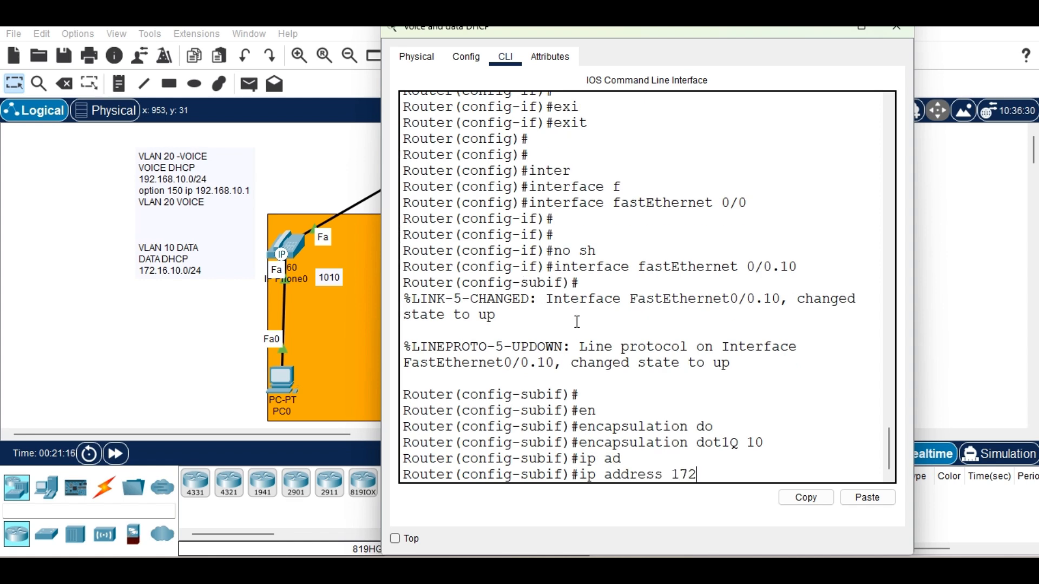
{"action": "type", "text": ".16.10."}
{"action": "type", "text": "1 ?"}
{"action": "type", "text": "255"}
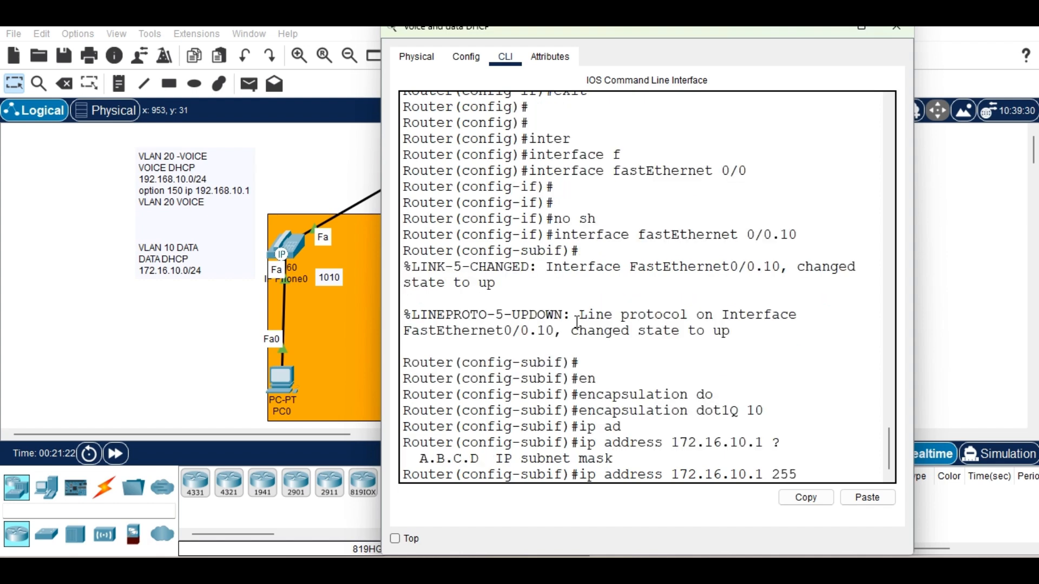
{"action": "type", "text": ".255.255.0"}
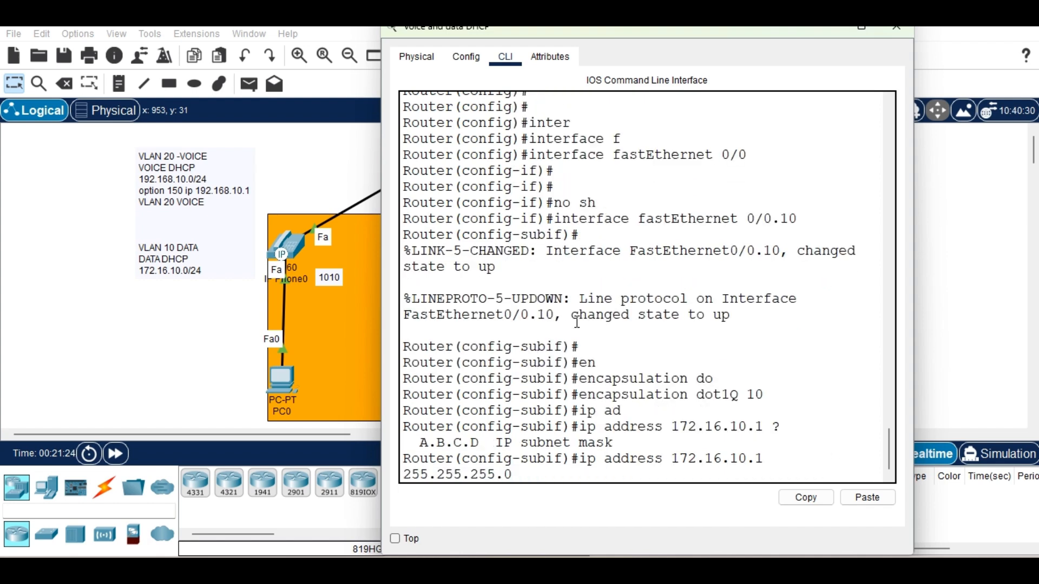
{"action": "key", "text": "Return"}
{"action": "key", "text": "Return"}
{"action": "key", "text": "Return"}
{"action": "key", "text": "Return"}
{"action": "key", "text": "Return"}
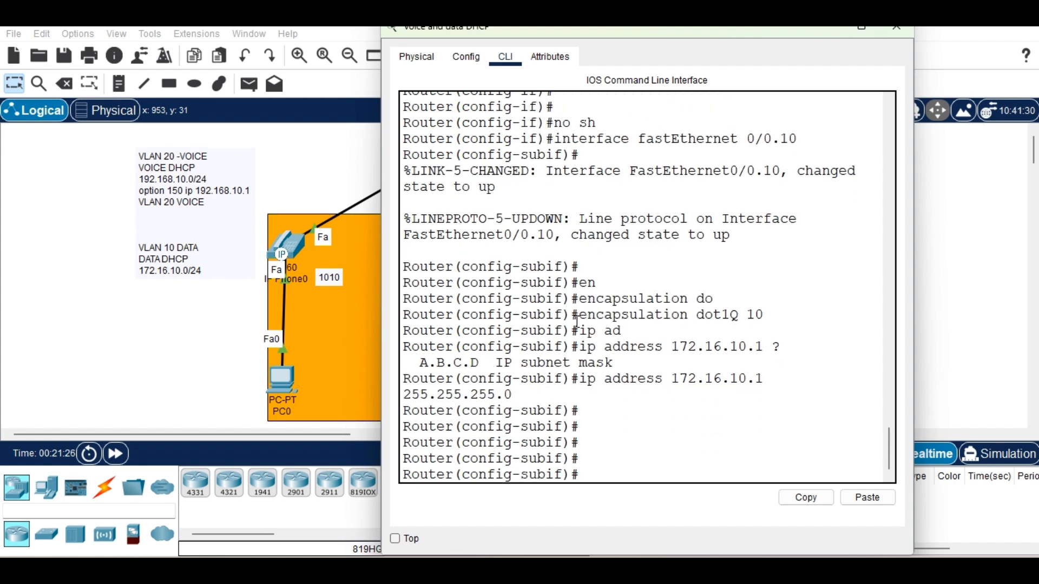
Step: Give subinterface 0/0.10 the description VLAN 10-DATA and exit to global configuration mode
{"action": "type", "text": "des"}
{"action": "key", "text": "Tab"}
{"action": "type", "text": "VLAN"}
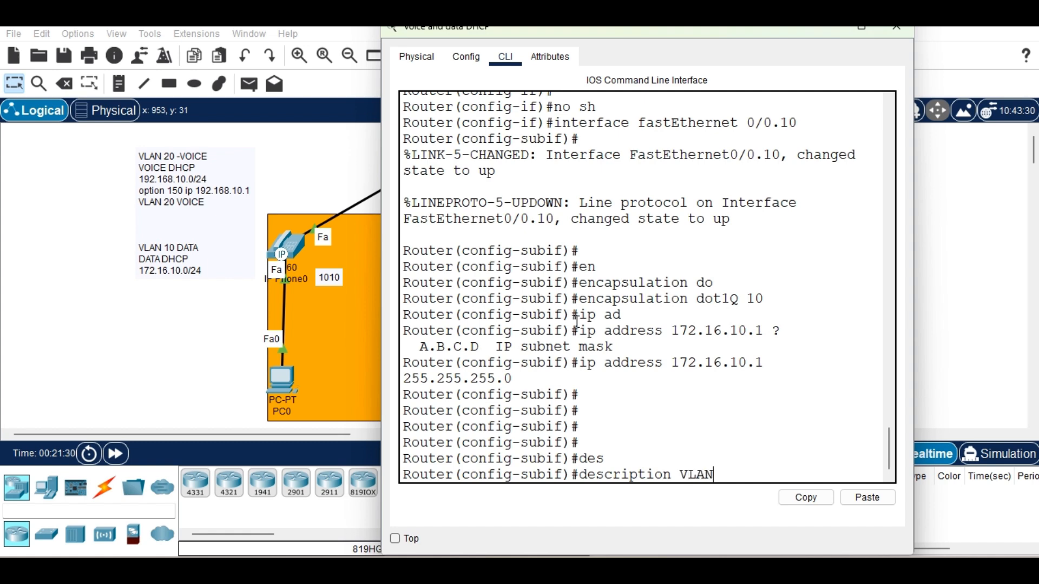
{"action": "type", "text": " 10-DATA"}
{"action": "key", "text": "Return"}
{"action": "key", "text": "Return"}
{"action": "key", "text": "Return"}
{"action": "type", "text": "exi"}
{"action": "key", "text": "Tab"}
{"action": "key", "text": "Return"}
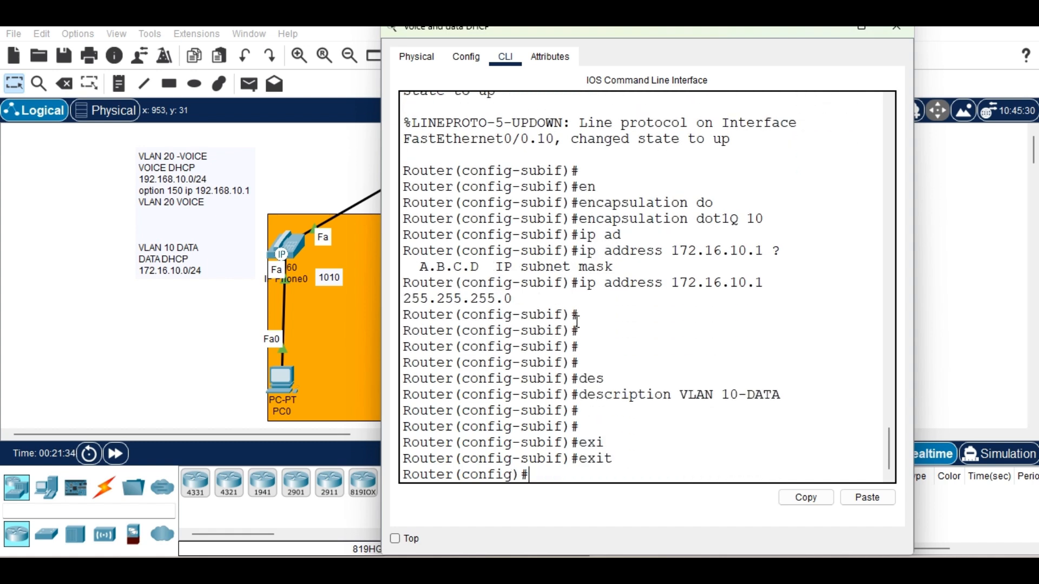
{"action": "key", "text": "Return"}
{"action": "key", "text": "Return"}
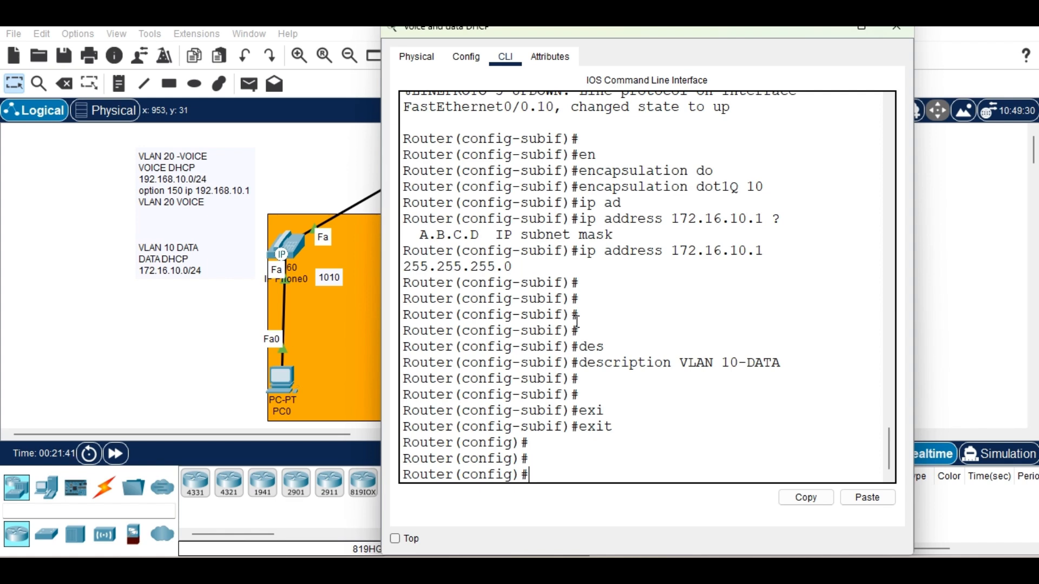
Step: Create the subinterface FastEthernet 0/0.20 on the router
{"action": "type", "text": "int"}
{"action": "key", "text": "Tab"}
{"action": "type", "text": "f"}
{"action": "key", "text": "Tab"}
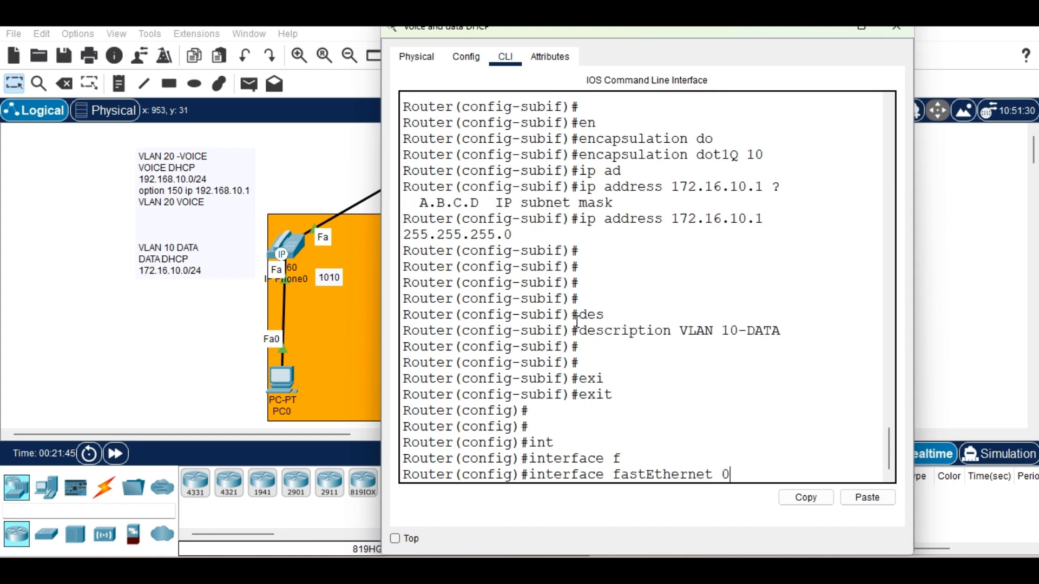
{"action": "type", "text": "0/0.20"}
{"action": "key", "text": "Return"}
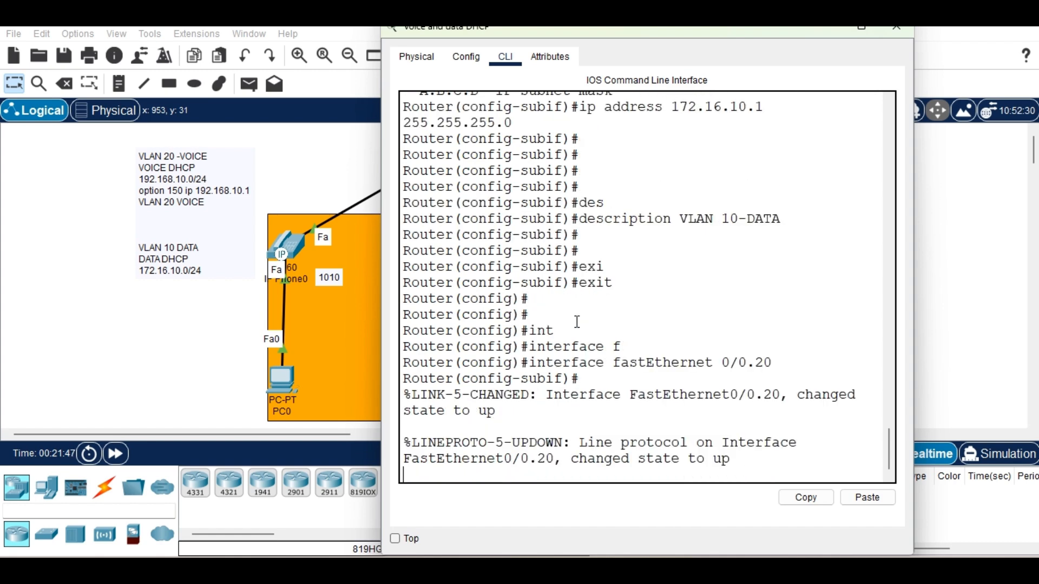
Step: Set the 0/0.20 subinterface's encapsulation to dot1Q with VLAN 20
{"action": "type", "text": "en"}
{"action": "key", "text": "Tab"}
{"action": "key", "text": "Return"}
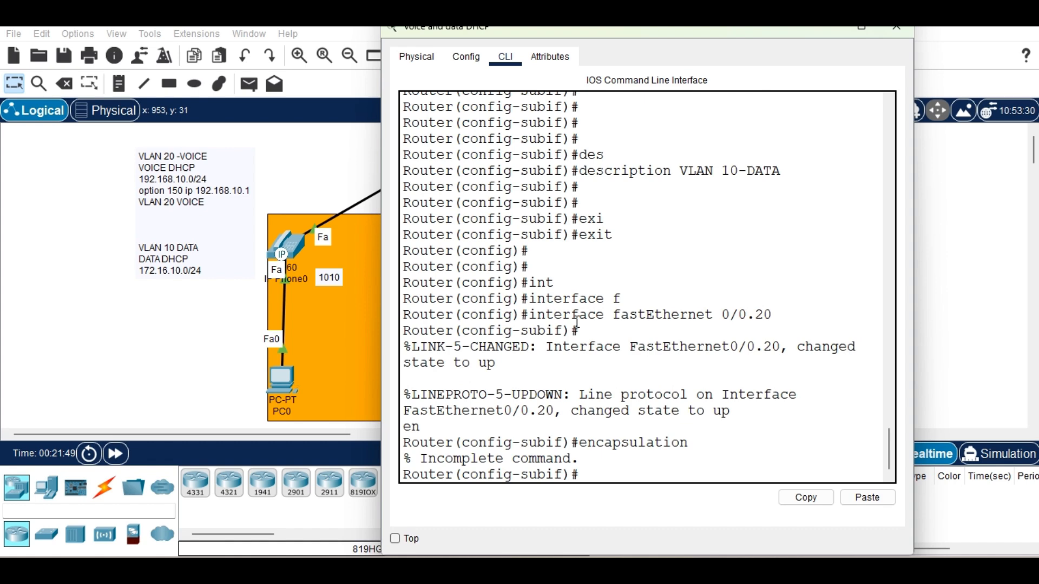
{"action": "key", "text": "Up"}
{"action": "type", "text": "d"}
{"action": "key", "text": "Tab"}
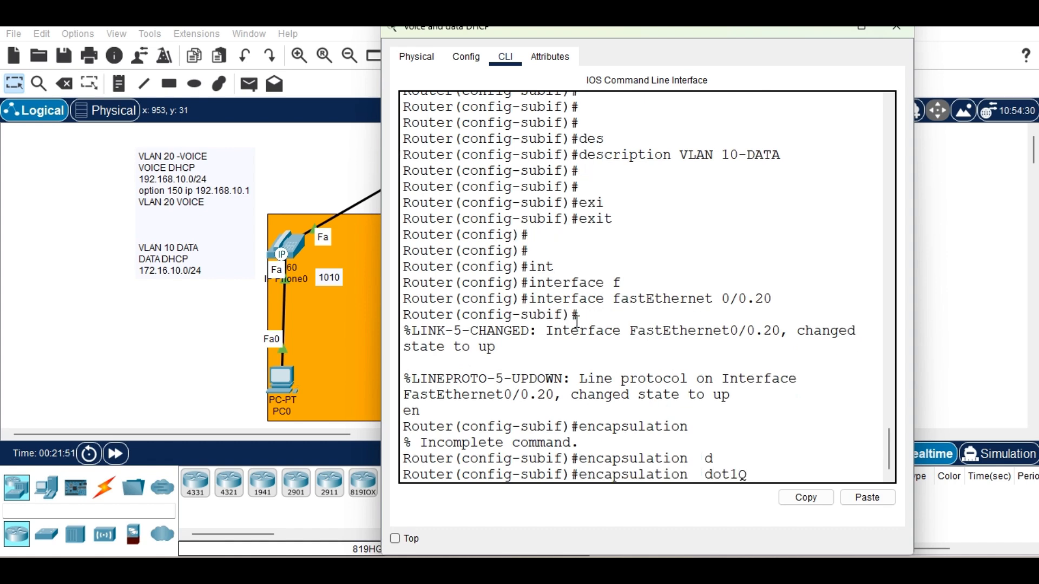
{"action": "type", "text": "20"}
{"action": "key", "text": "Return"}
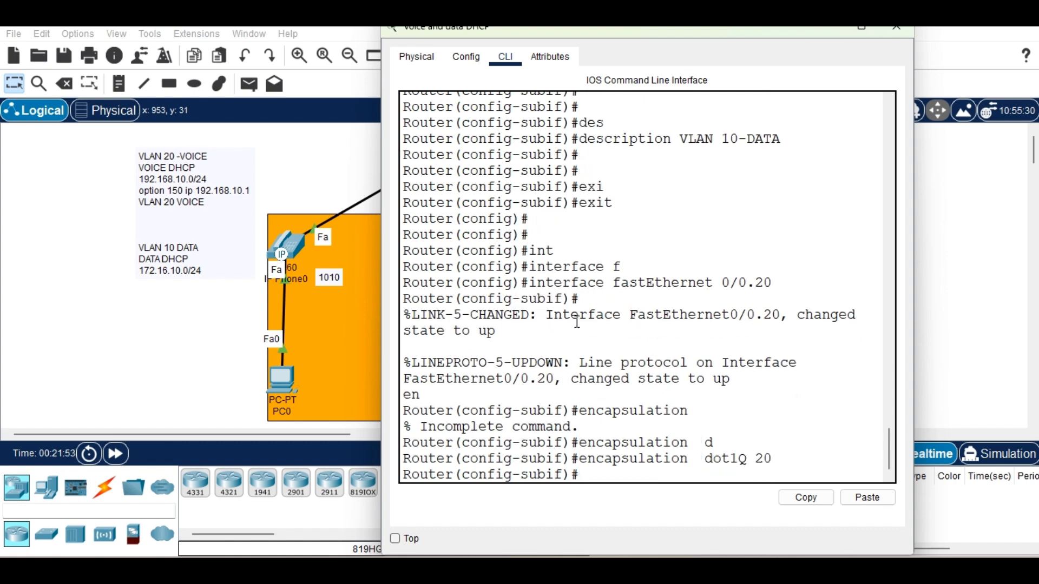
Step: Begin the IP address command for subinterface FastEthernet 0/0.20
{"action": "type", "text": "ip ad"}
{"action": "key", "text": "Tab"}
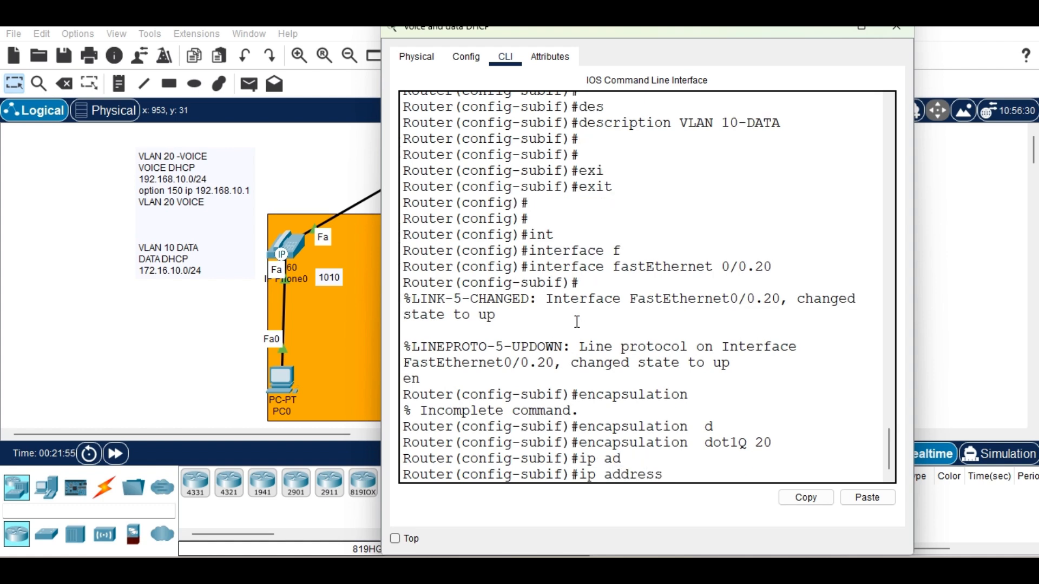
Step: Assign IP address 192.168.10.1 with mask 255.255.255.0 to subinterface FastEthernet 0/0.20
{"action": "type", "text": "192.168.10.1 255.255."}
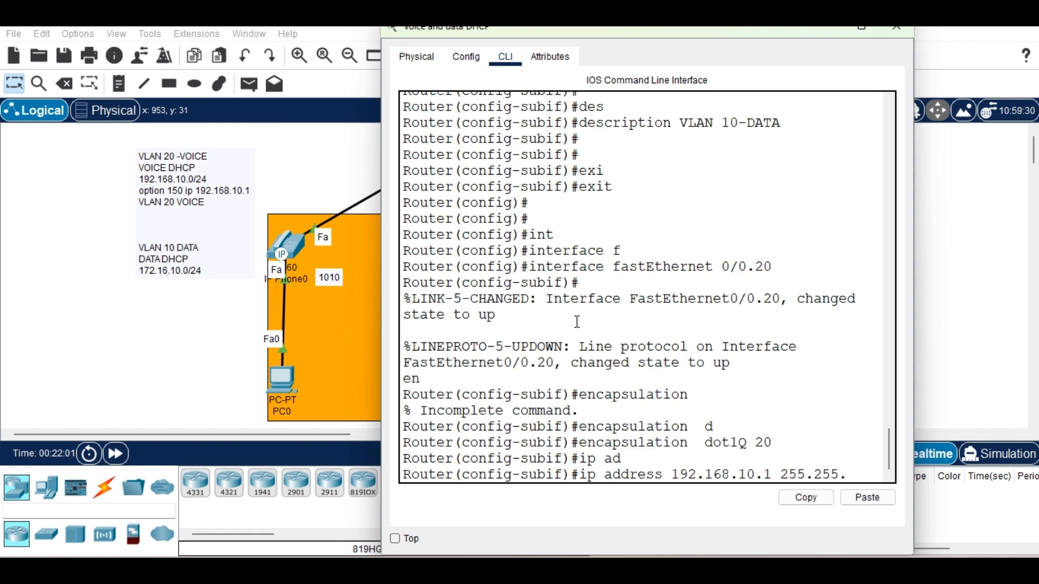
{"action": "type", "text": "255."}
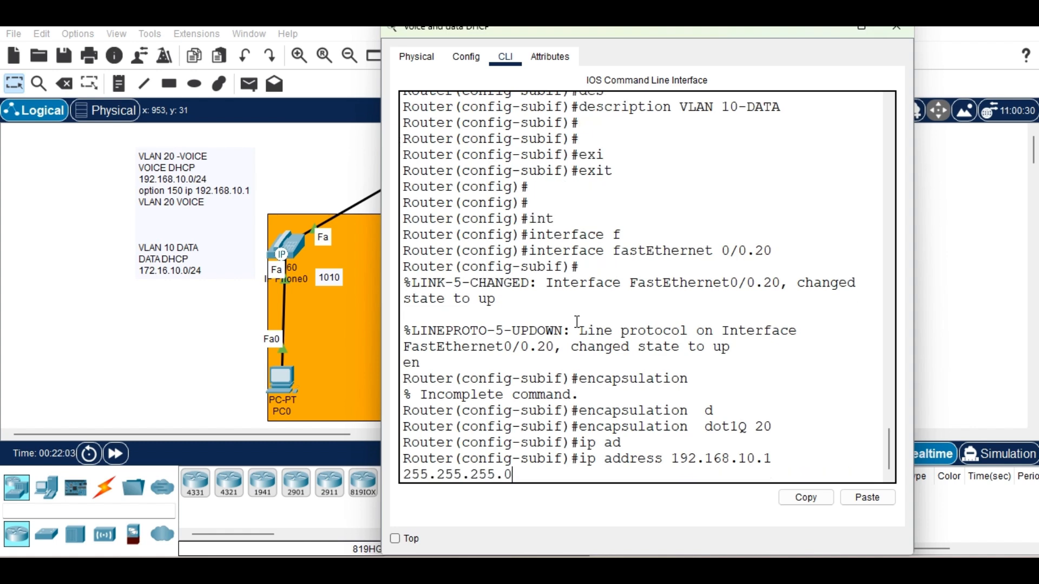
{"action": "type", "text": "0"}
{"action": "key", "text": "Return"}
{"action": "key", "text": "Return"}
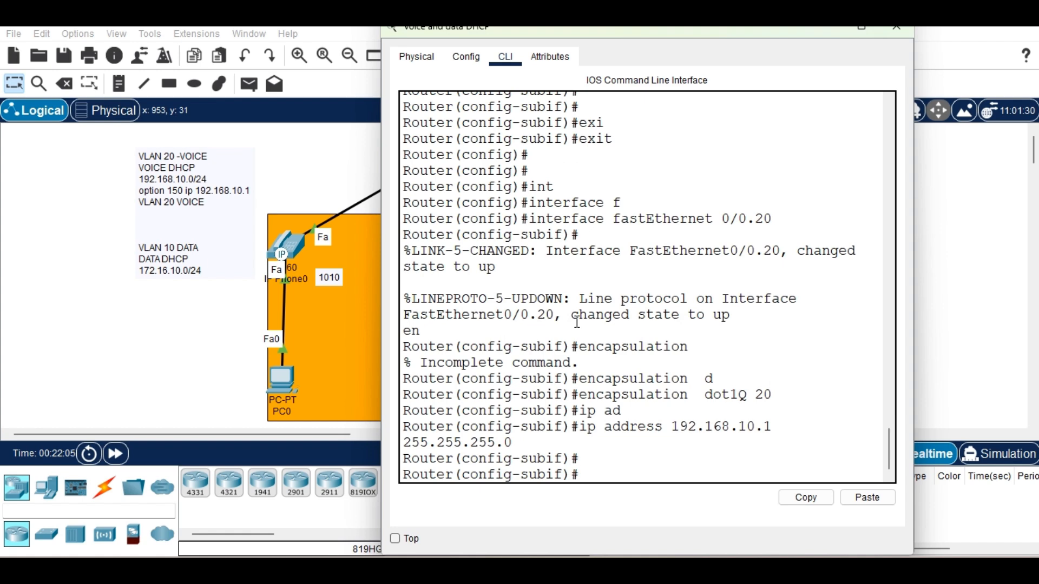
Step: Enable subinterface FastEthernet 0/0.20 with no shutdown and give it the description VLAN 20-VOICE
{"action": "type", "text": "no sh"}
{"action": "key", "text": "Tab"}
{"action": "key", "text": "Return"}
{"action": "type", "text": "des"}
{"action": "key", "text": "Tab"}
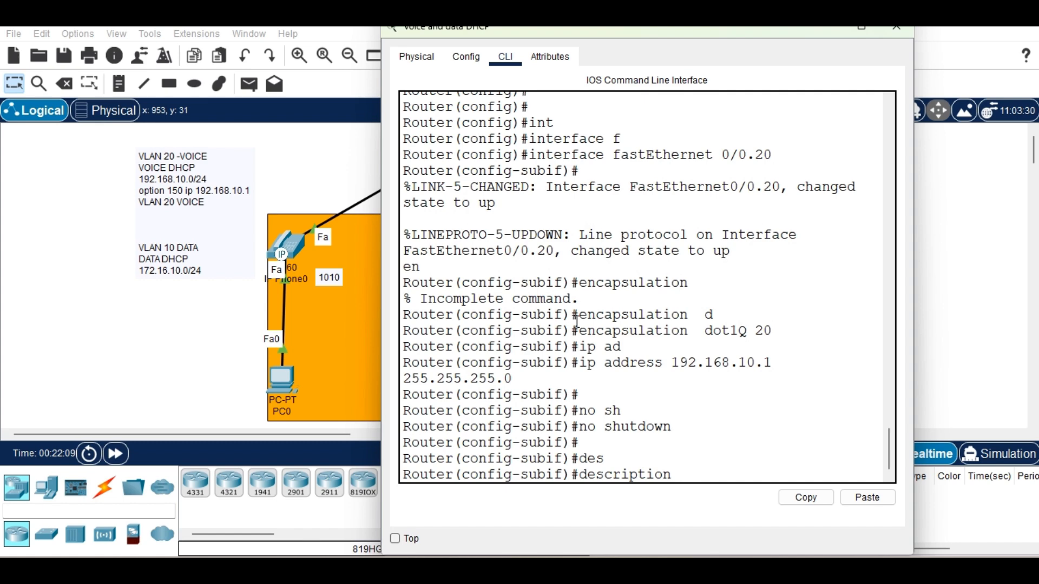
{"action": "type", "text": "VLAN 20-"}
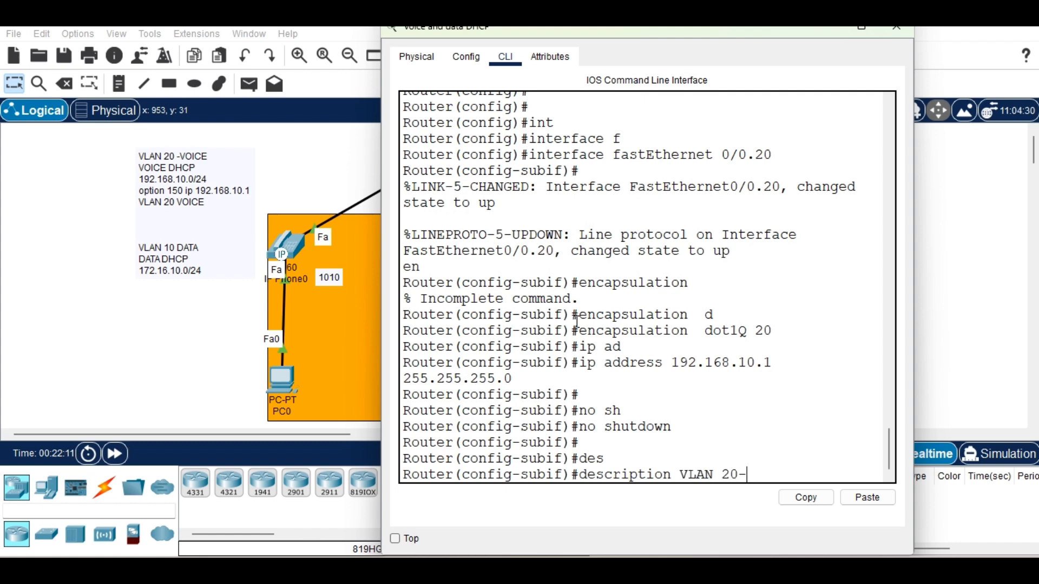
{"action": "type", "text": "VOICE"}
{"action": "key", "text": "Return"}
{"action": "key", "text": "Return"}
{"action": "key", "text": "Return"}
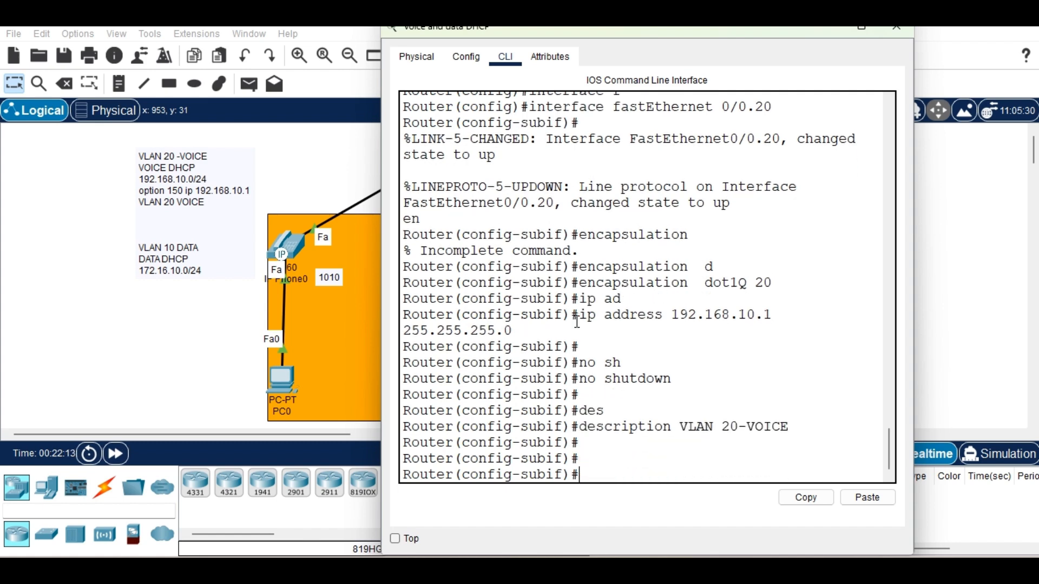
Step: Exit configuration mode and copy the router's running-config to startup-config under the default filename
{"action": "type", "text": "end"}
{"action": "key", "text": "Return"}
{"action": "key", "text": "Return"}
{"action": "key", "text": "Return"}
{"action": "key", "text": "Return"}
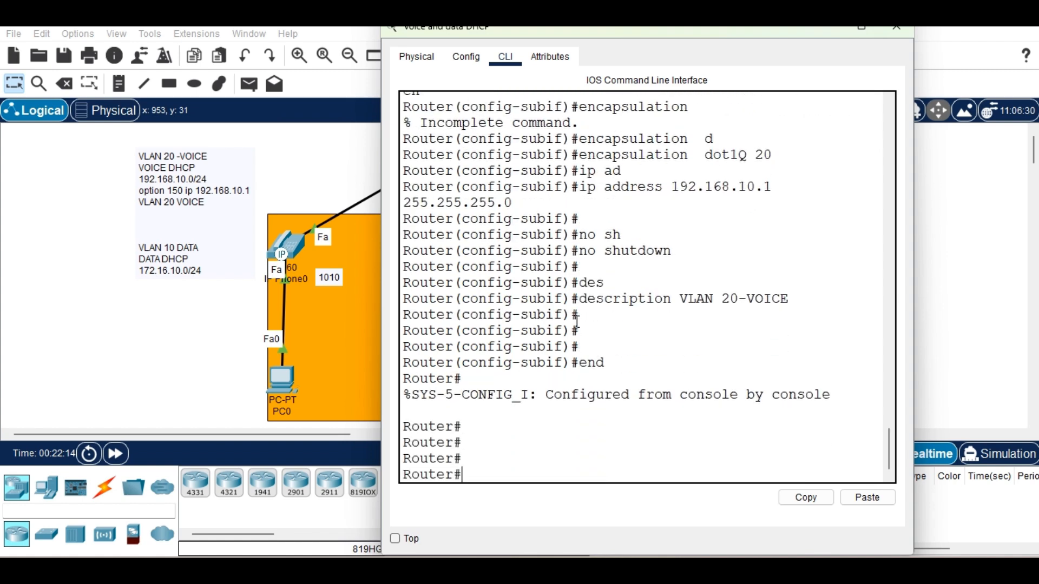
{"action": "type", "text": "copy ru"}
{"action": "key", "text": "Tab"}
{"action": "type", "text": "st"}
{"action": "key", "text": "Tab"}
{"action": "key", "text": "Return"}
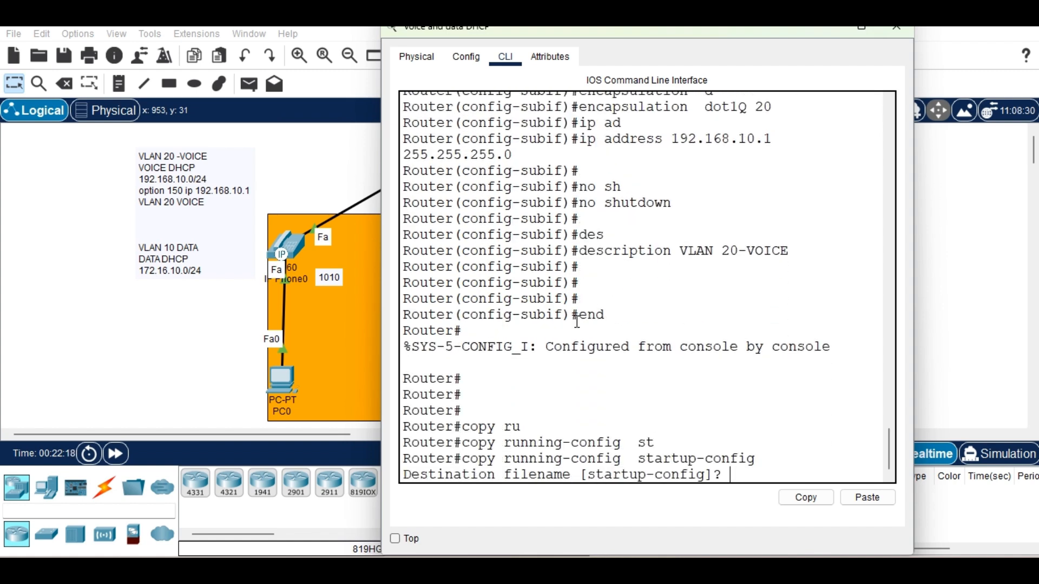
{"action": "key", "text": "Return"}
{"action": "key", "text": "Return"}
{"action": "key", "text": "Return"}
Step: Enter global configuration mode and set the router's hostname to CALL_MANAGER_R1
{"action": "type", "text": "c"}
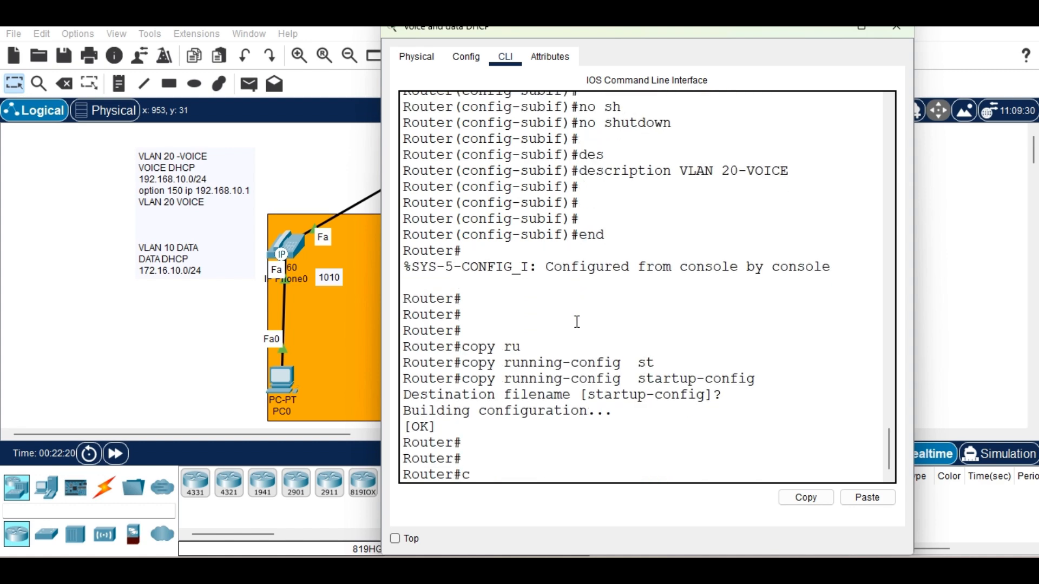
{"action": "type", "text": "onf"}
{"action": "key", "text": "Tab"}
{"action": "type", "text": "t"}
{"action": "key", "text": "Tab"}
{"action": "key", "text": "Return"}
{"action": "key", "text": "Return"}
{"action": "key", "text": "Return"}
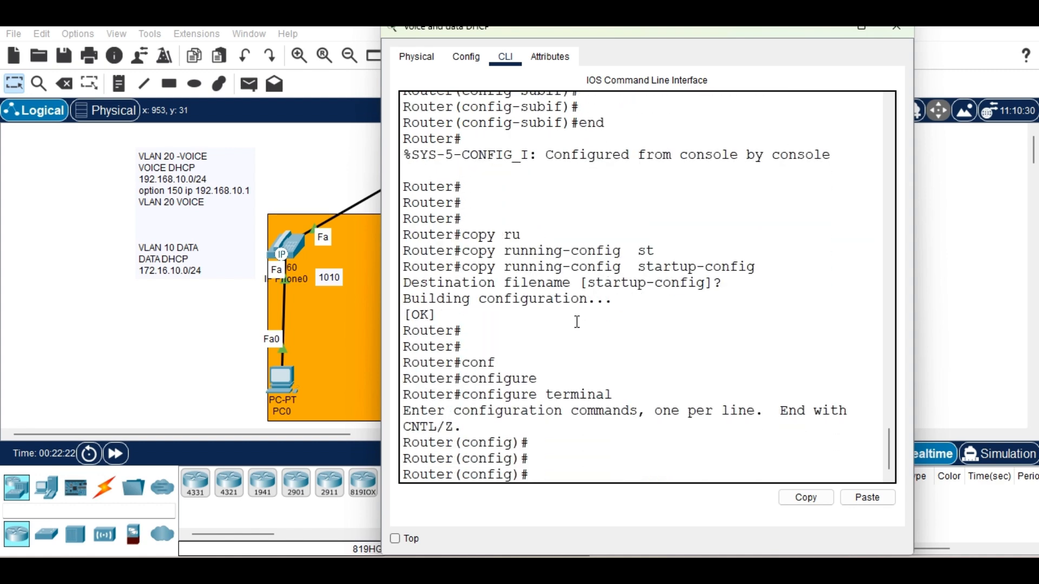
{"action": "type", "text": "host"}
{"action": "key", "text": "Tab"}
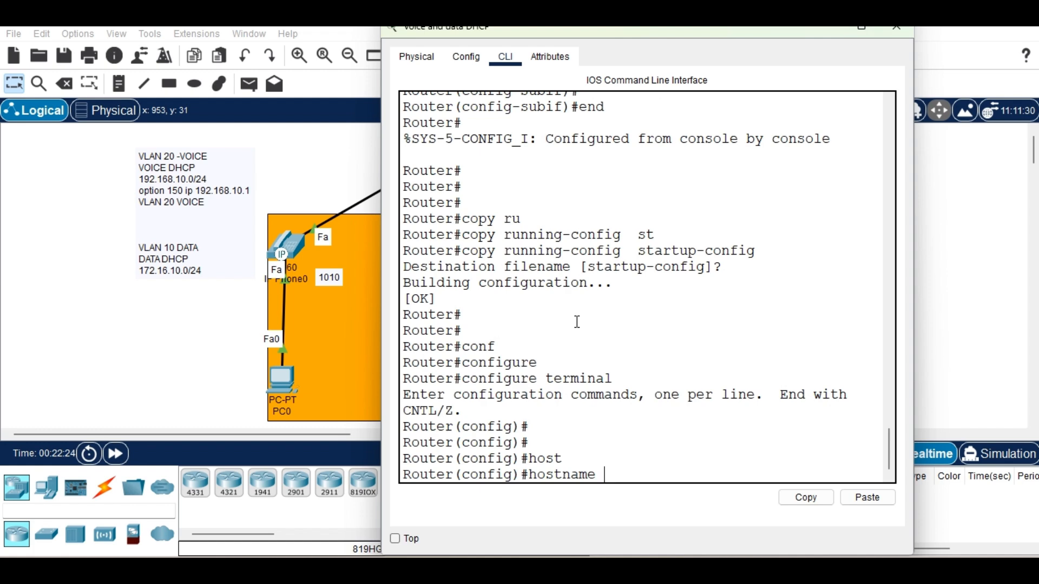
{"action": "type", "text": "CAL"}
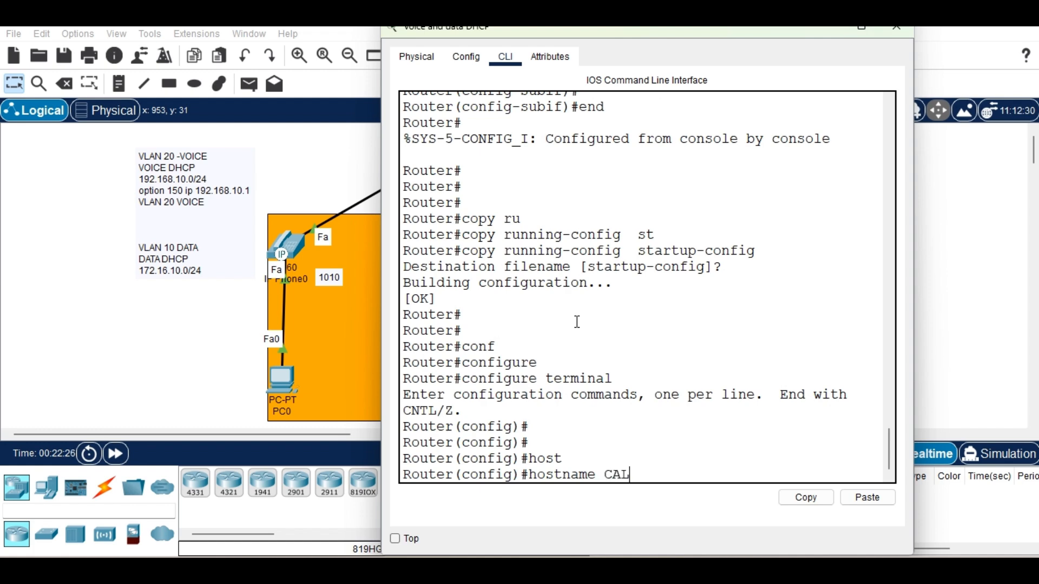
{"action": "type", "text": "L_MANAGE"}
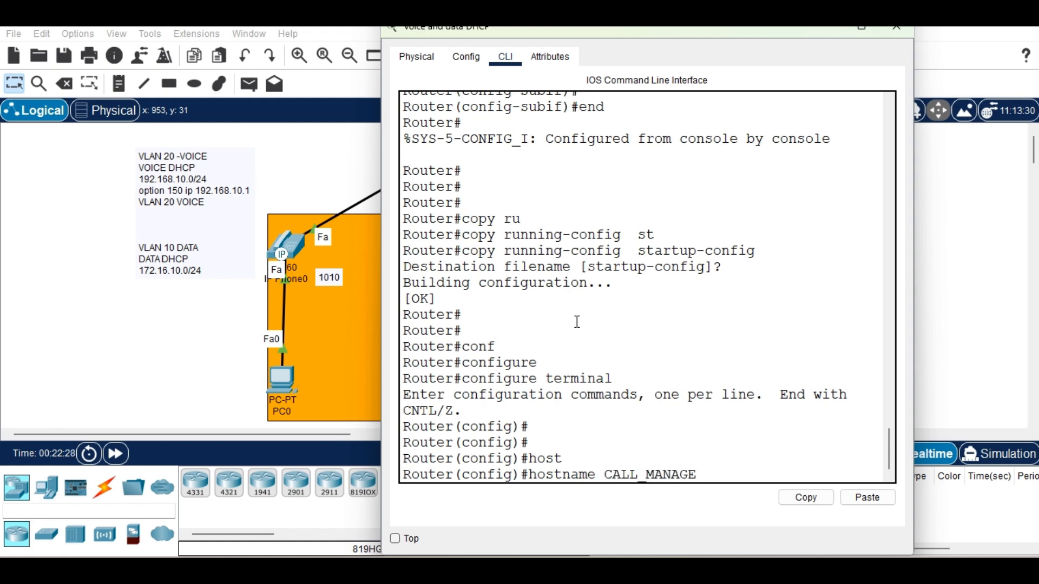
{"action": "type", "text": "R_R1"}
{"action": "key", "text": "Return"}
{"action": "key", "text": "Return"}
{"action": "key", "text": "Return"}
{"action": "key", "text": "Return"}
{"action": "key", "text": "Return"}
Step: End configuration mode, write the router's configuration to memory with wr, and save the network file
{"action": "type", "text": "end"}
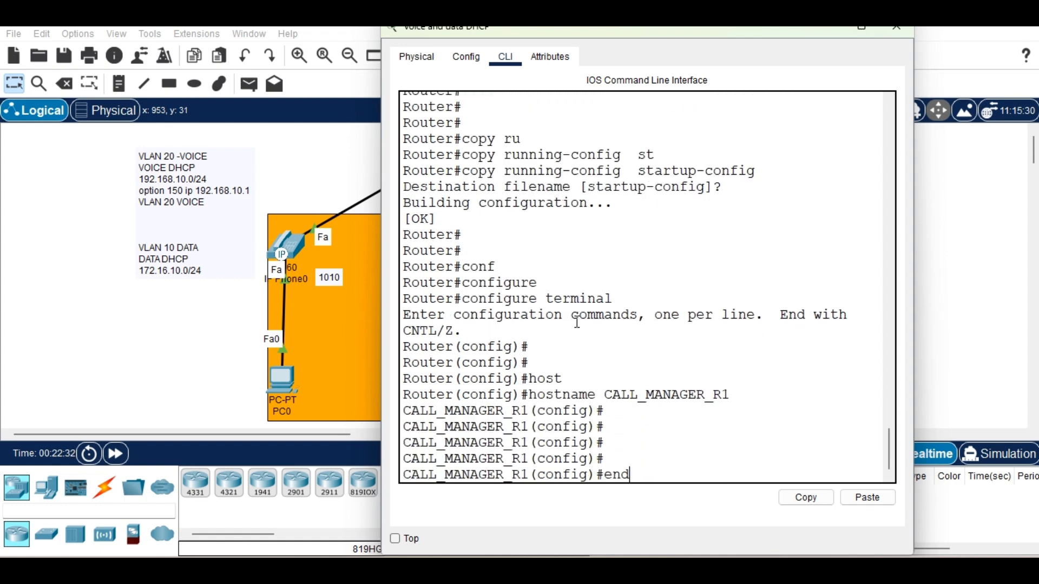
{"action": "key", "text": "Return"}
{"action": "key", "text": "Return"}
{"action": "key", "text": "Return"}
{"action": "key", "text": "Return"}
{"action": "type", "text": "wr"}
{"action": "key", "text": "Return"}
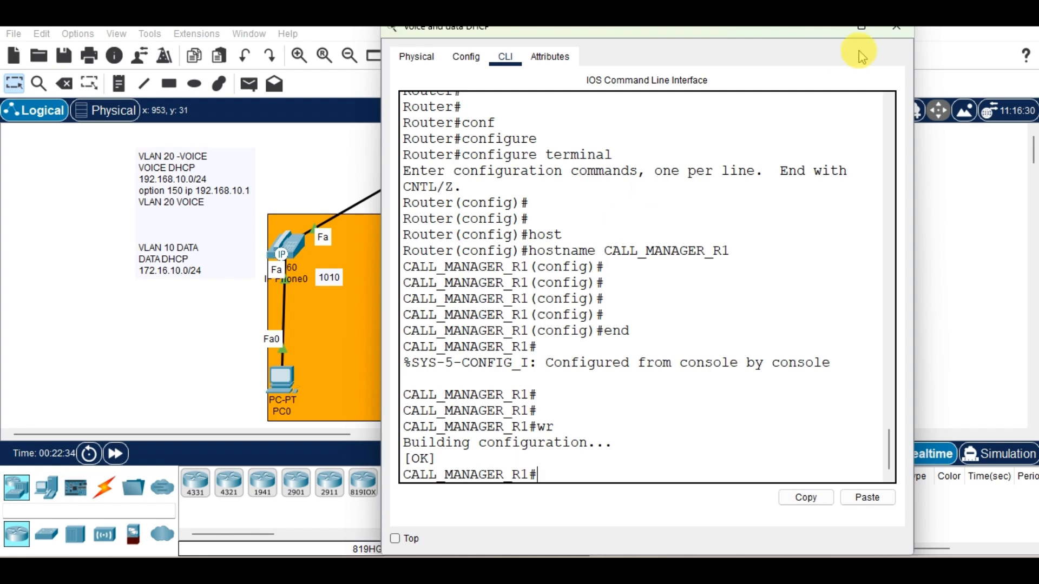
{"action": "left_click", "coordinate": [829, 29]}
{"action": "key", "text": "ctrl+s"}
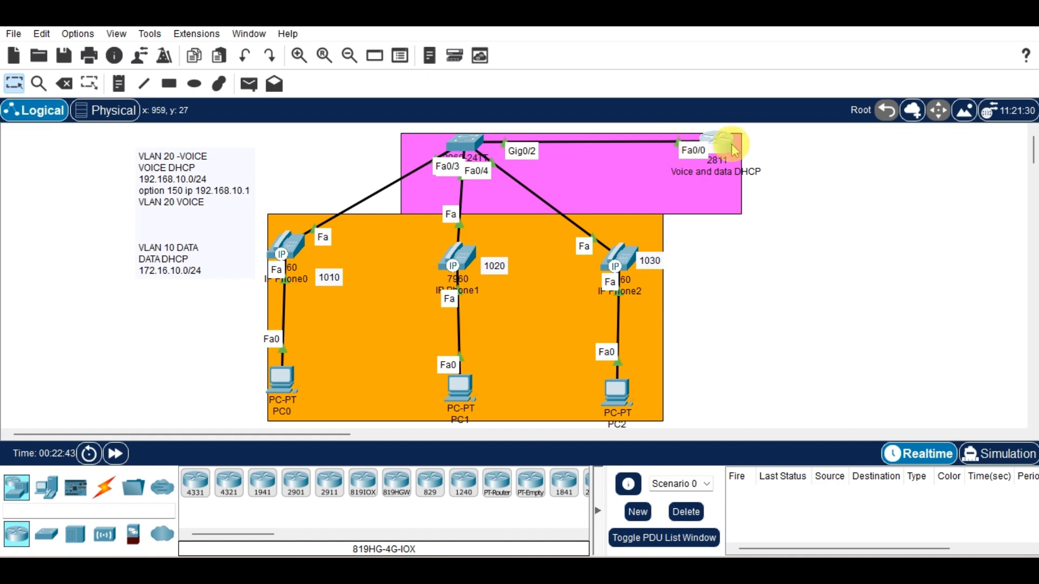
Step: Check the hostname and the subinterface IP addresses in the 2811 router's port summary on the topology
{"action": "mouse_move", "coordinate": [731, 152]}
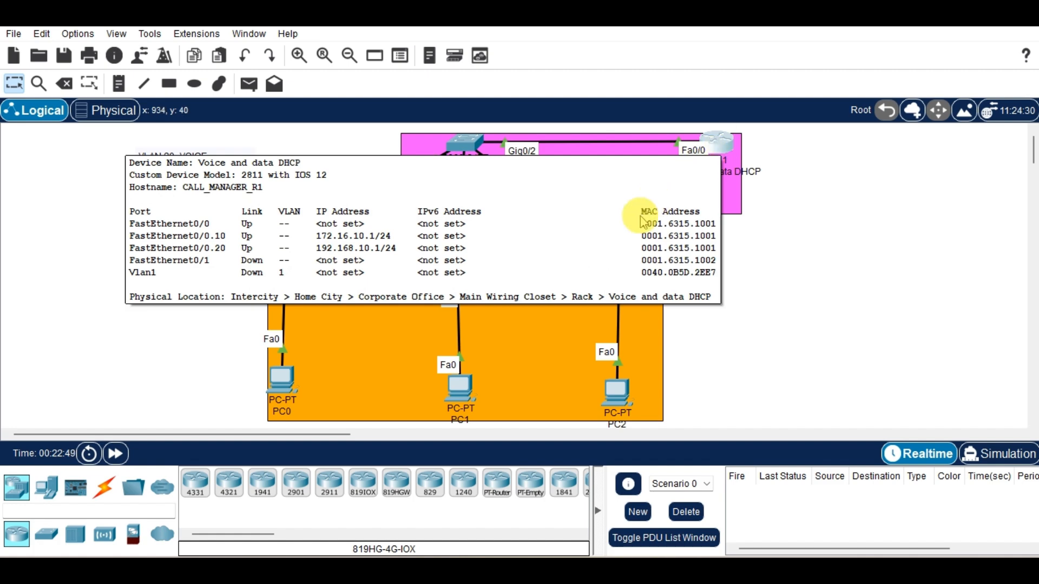
{"action": "left_click", "coordinate": [718, 140]}
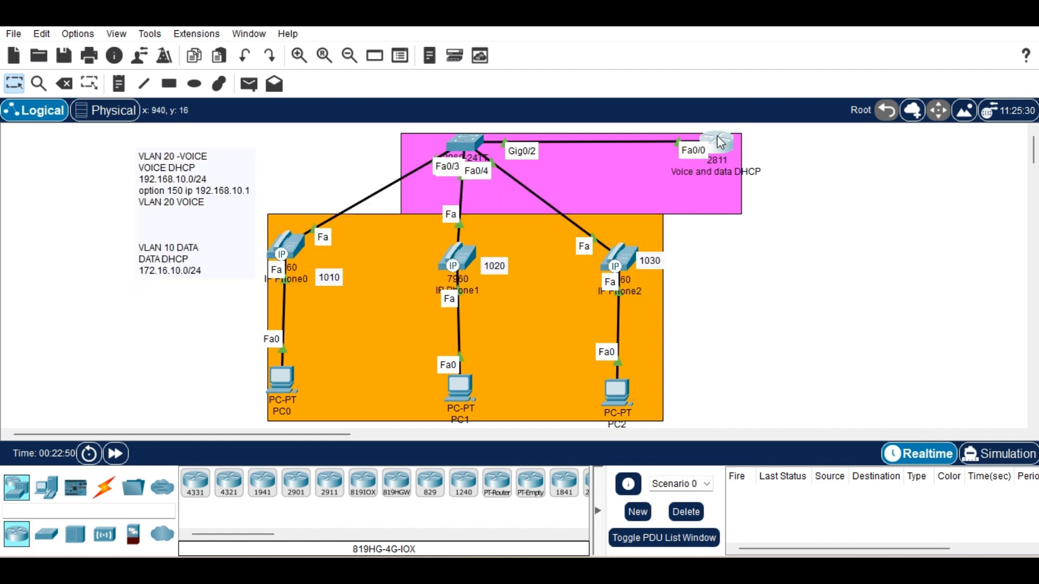
{"action": "mouse_move", "coordinate": [718, 138]}
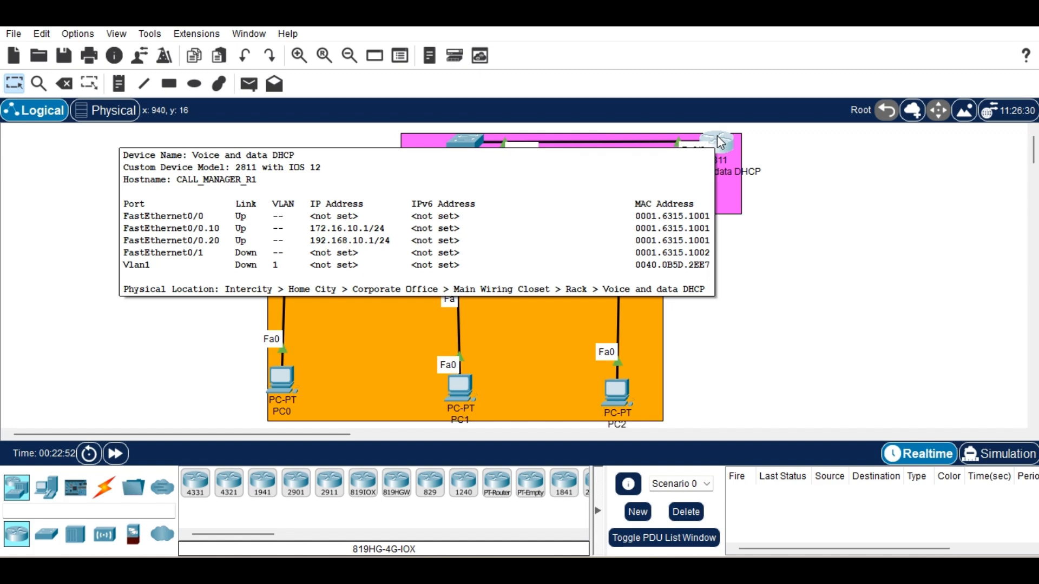
{"action": "left_click", "coordinate": [489, 222]}
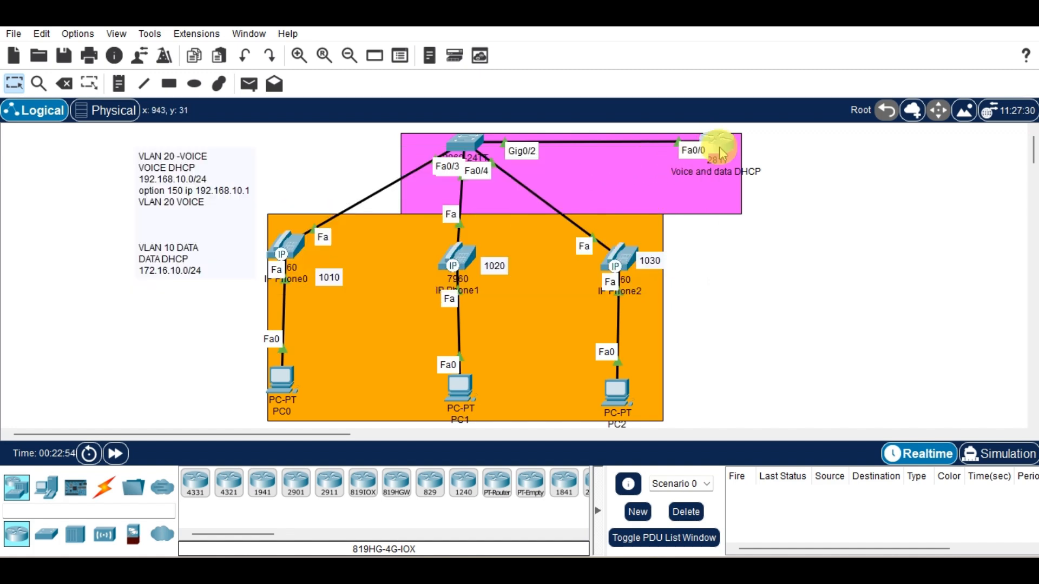
{"action": "mouse_move", "coordinate": [721, 153]}
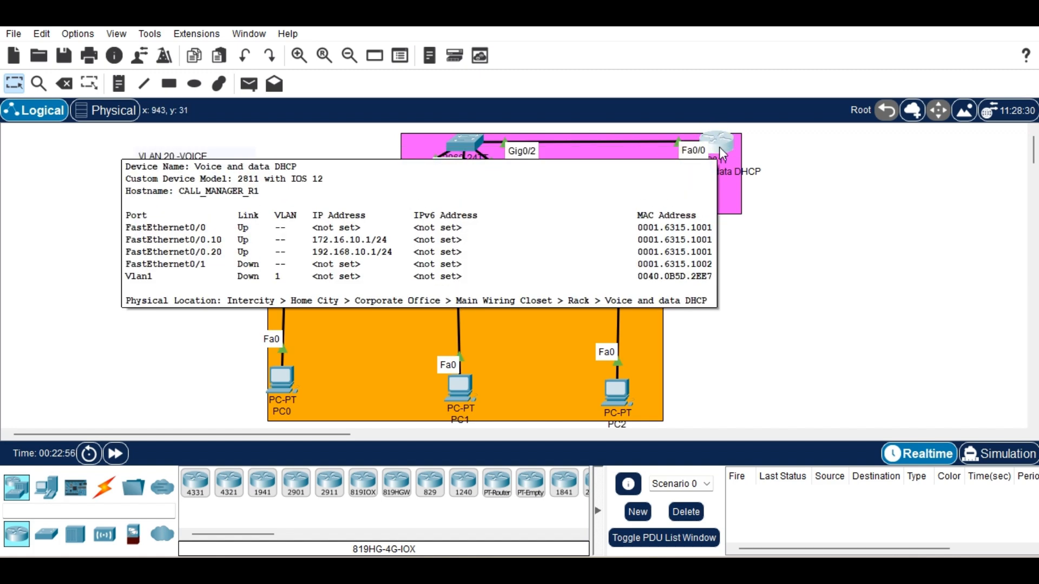
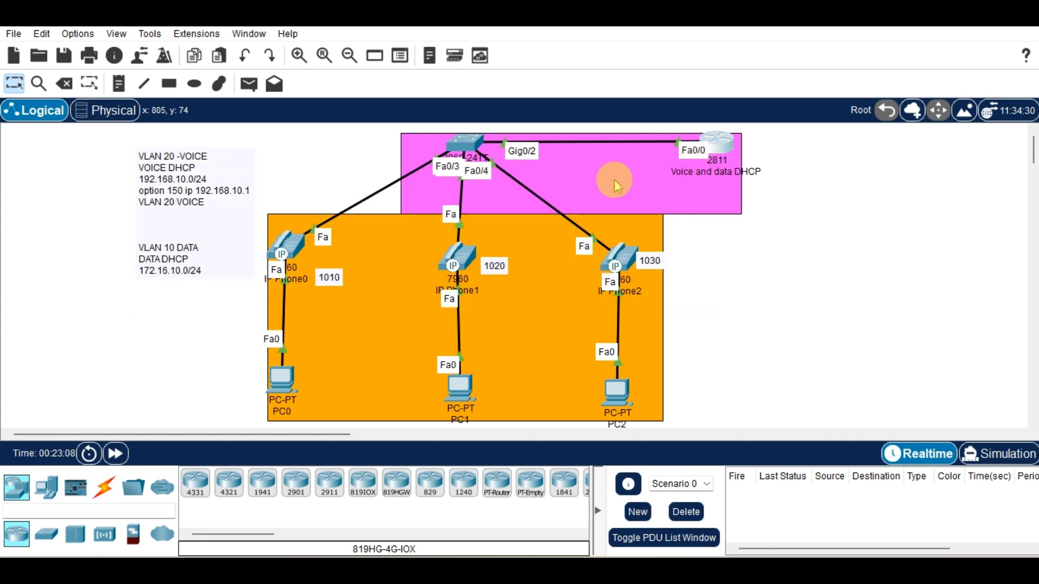
Step: Renew PC0's IPv4 address by switching its IP configuration to Static and back to DHCP
{"action": "left_click", "coordinate": [282, 371]}
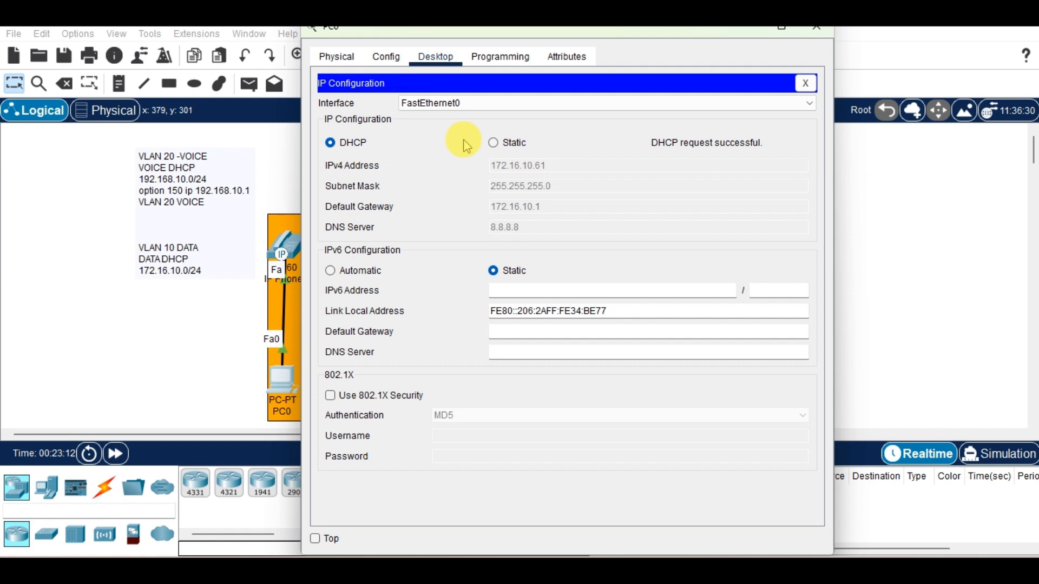
{"action": "left_click", "coordinate": [513, 149]}
{"action": "left_click", "coordinate": [355, 145]}
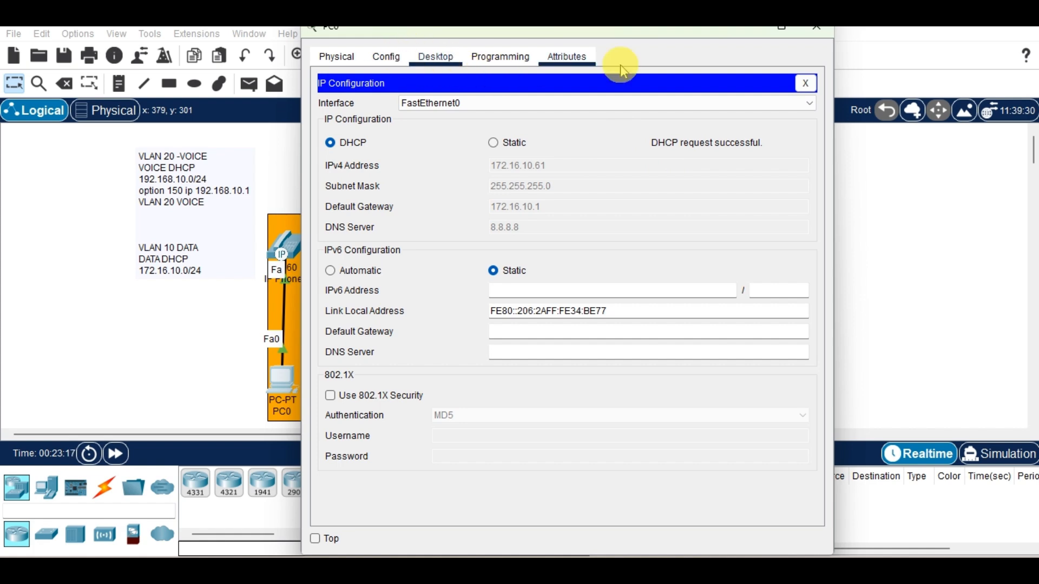
Step: Ping the data VLAN gateway 172.16.10.1 from PC0's Command Prompt
{"action": "left_click", "coordinate": [806, 84]}
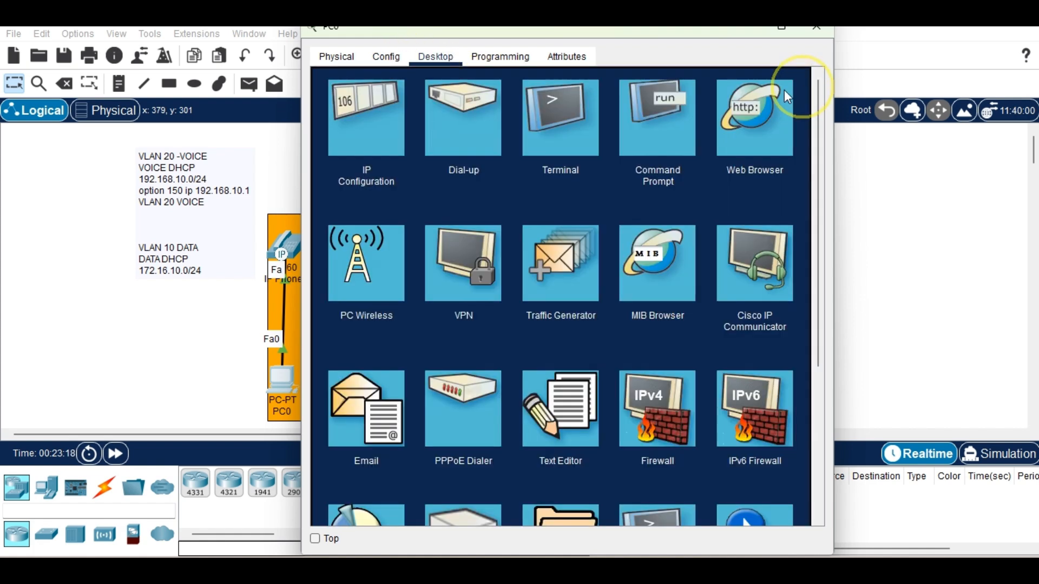
{"action": "left_click", "coordinate": [656, 116]}
{"action": "type", "text": "piung"}
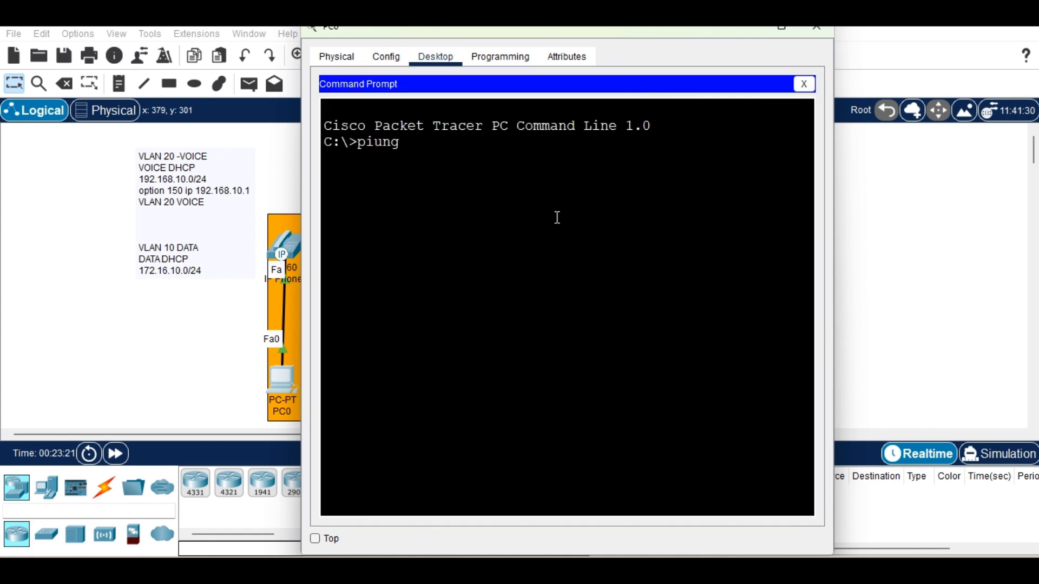
{"action": "key", "text": "BackSpace"}
{"action": "key", "text": "BackSpace"}
{"action": "type", "text": "72.16.10.1"}
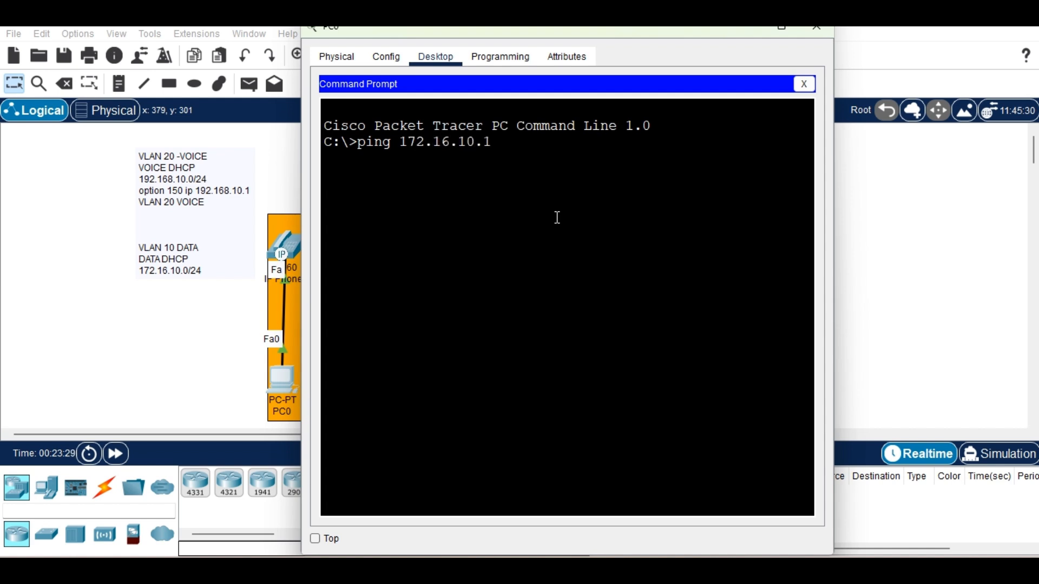
{"action": "key", "text": "Return"}
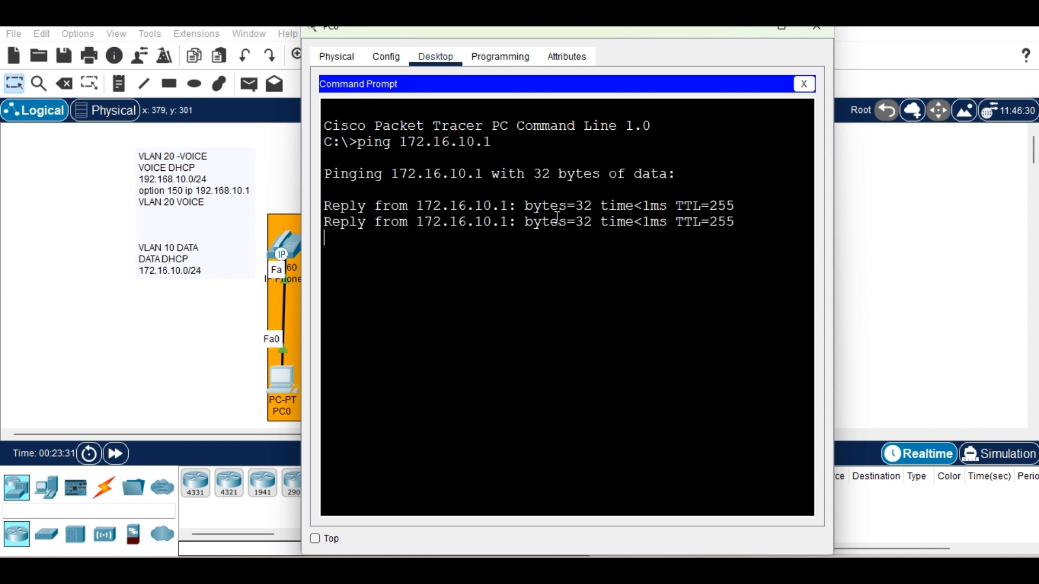
{"action": "left_click", "coordinate": [748, 30]}
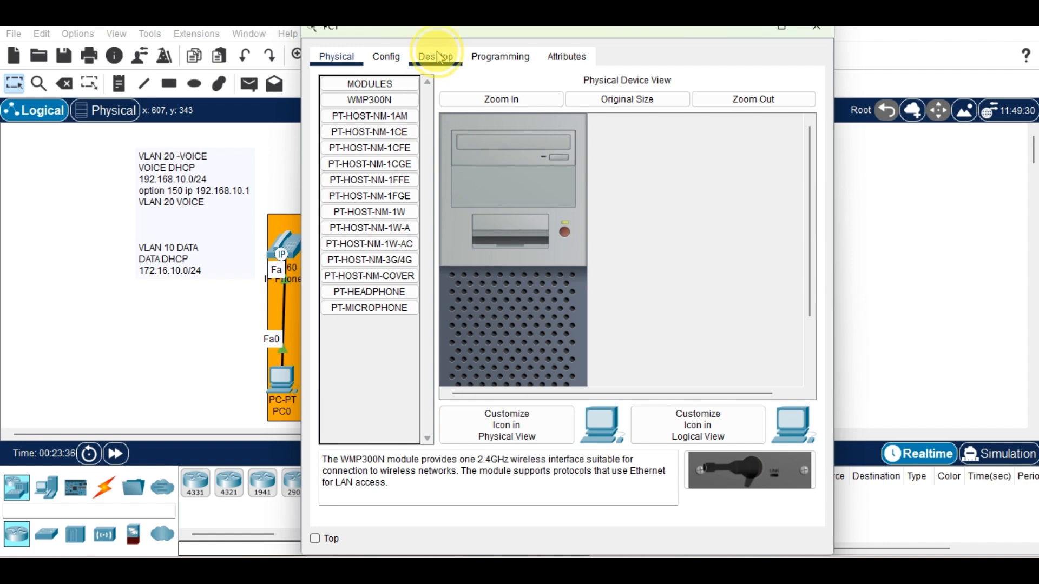
Step: Renew PC1's IPv4 address by switching its IP configuration to Static and back to DHCP
{"action": "left_click", "coordinate": [434, 57]}
{"action": "left_click", "coordinate": [375, 106]}
{"action": "left_click", "coordinate": [514, 143]}
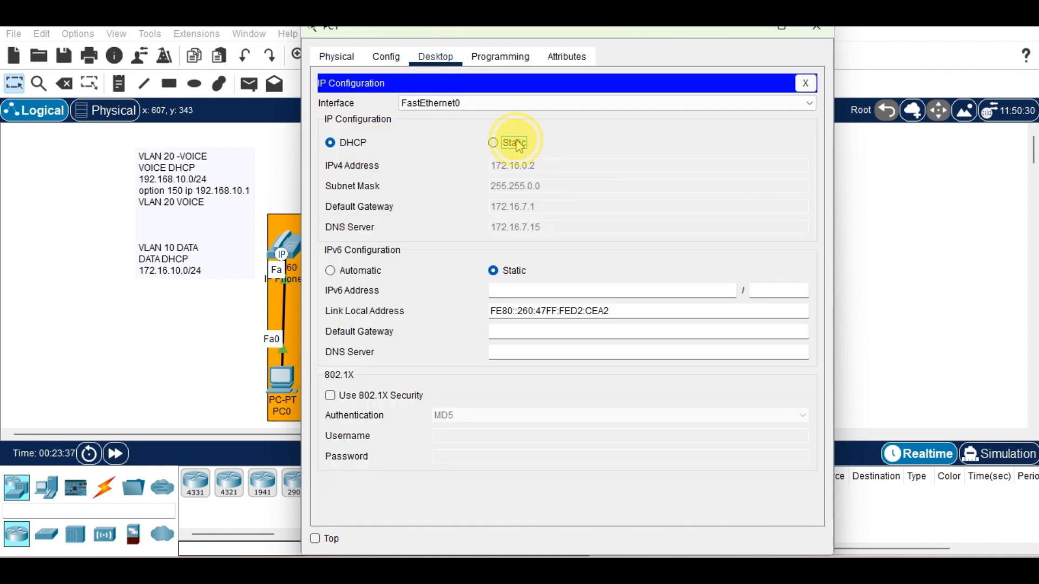
{"action": "left_click", "coordinate": [353, 146]}
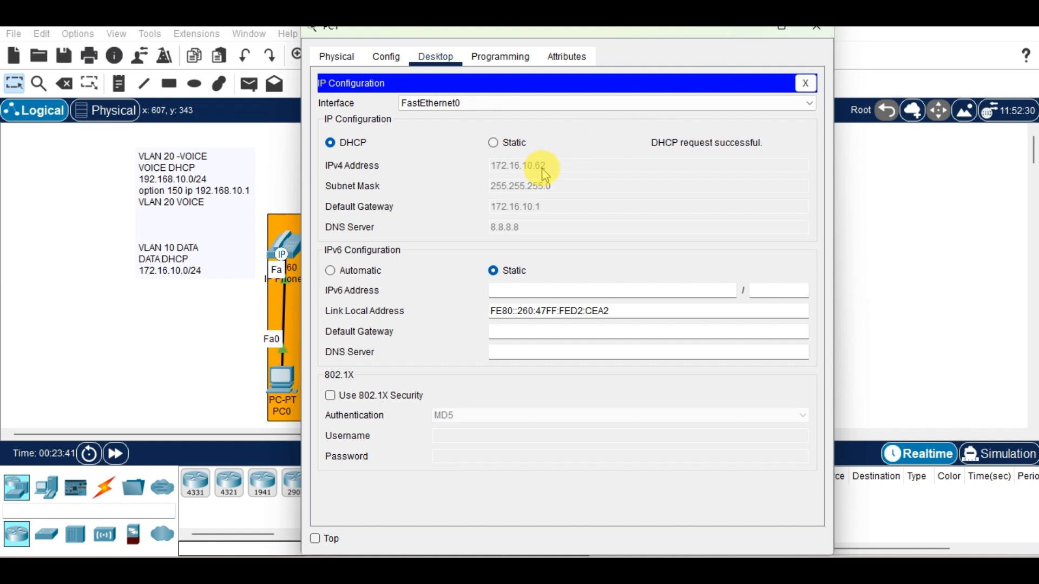
{"action": "left_click", "coordinate": [816, 27]}
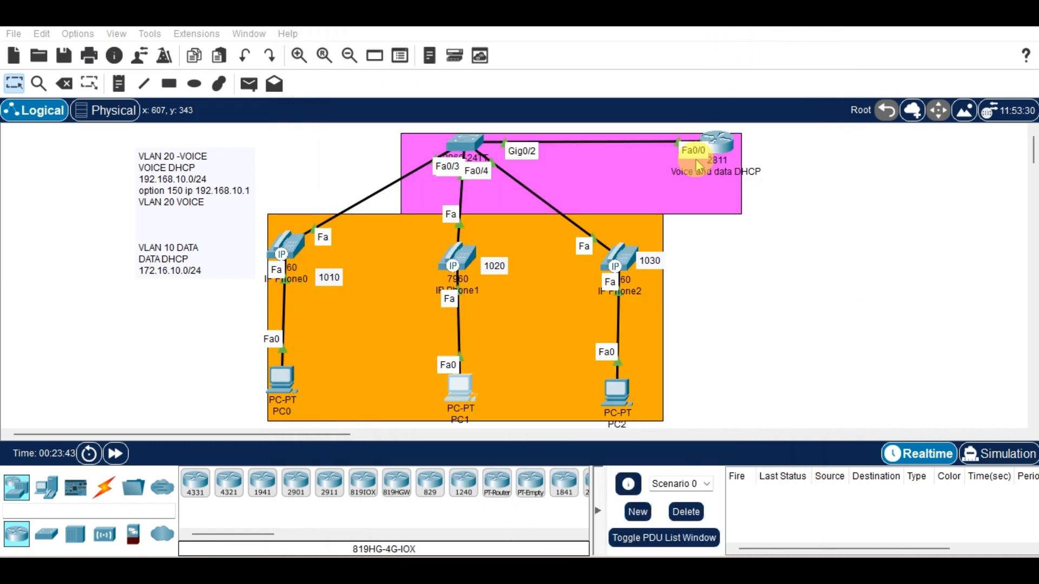
Step: Renew PC2's IPv4 address by switching its IP configuration to Static and back to DHCP
{"action": "left_click", "coordinate": [614, 387]}
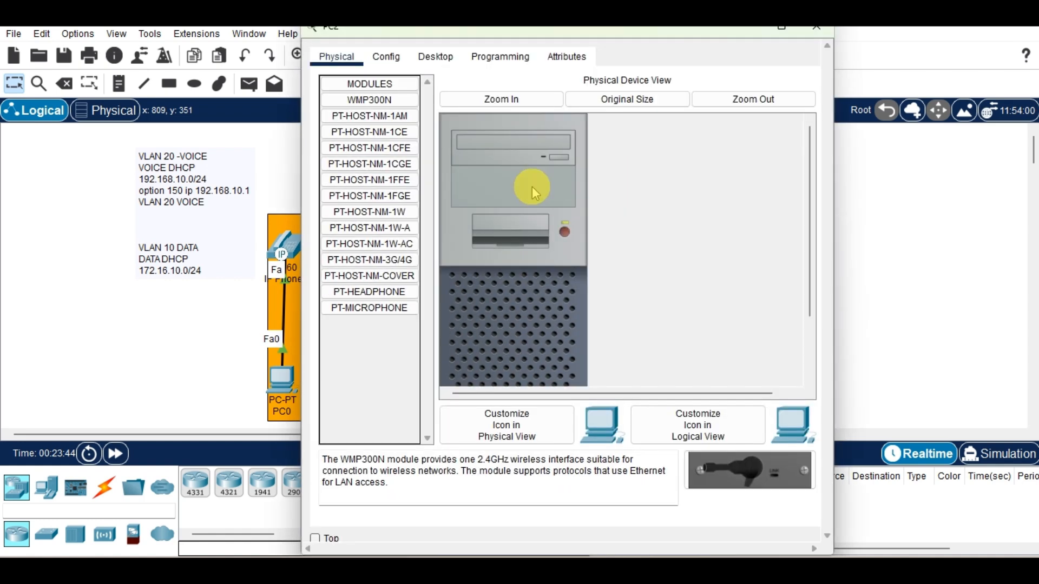
{"action": "left_click", "coordinate": [436, 56]}
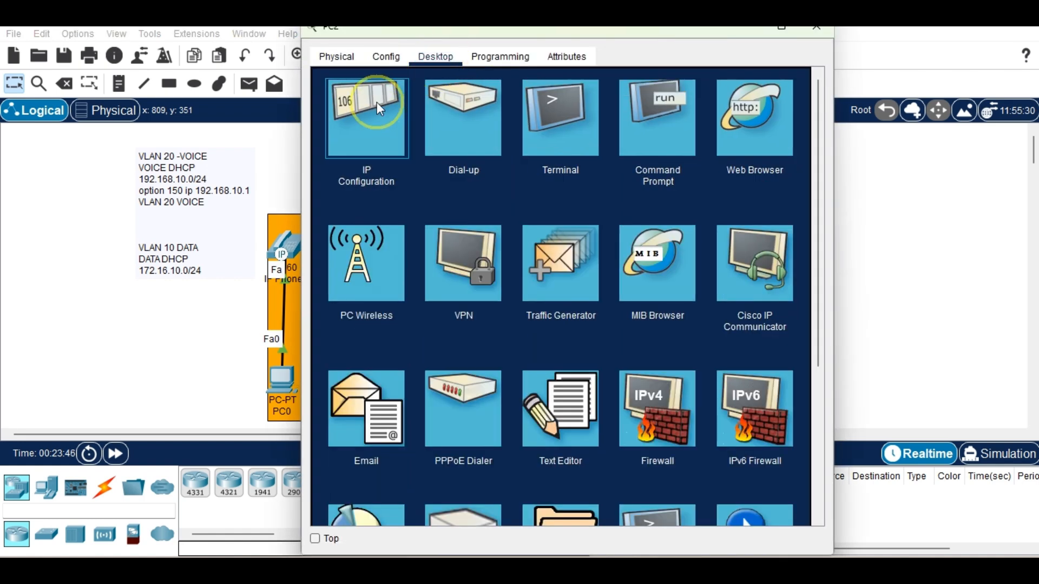
{"action": "left_click", "coordinate": [362, 143]}
{"action": "left_click", "coordinate": [494, 143]}
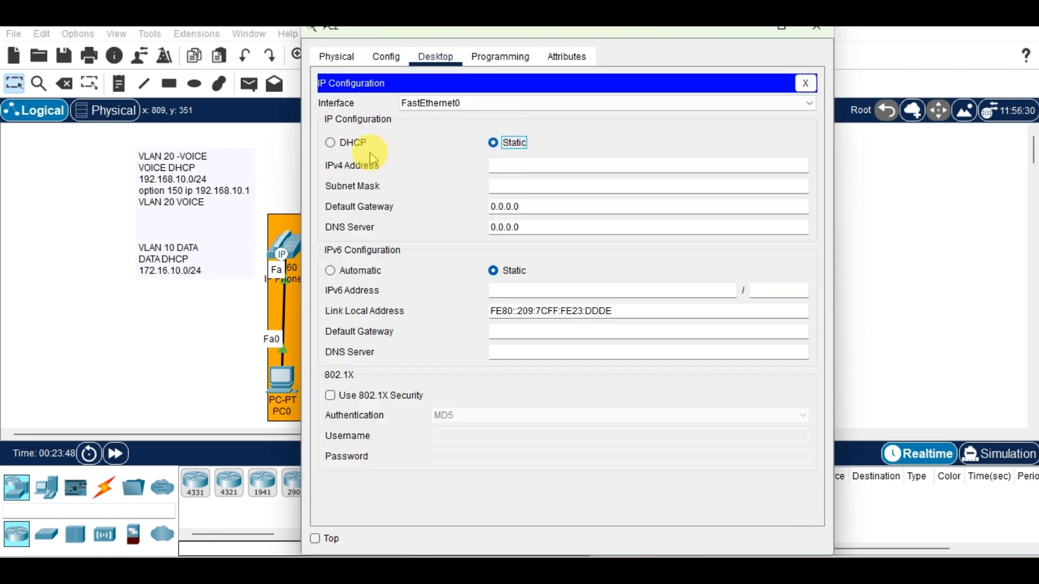
{"action": "left_click", "coordinate": [352, 150]}
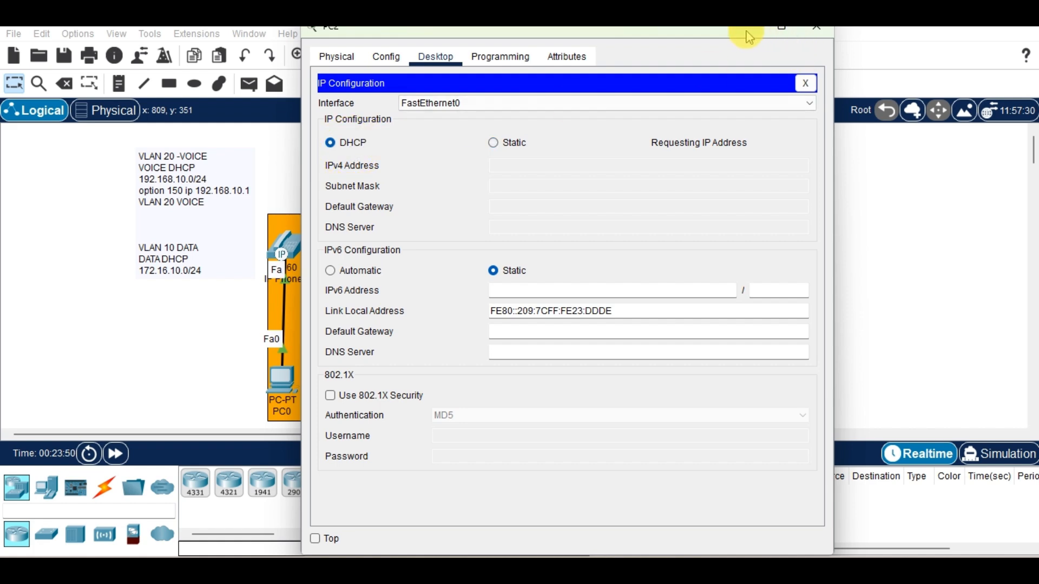
{"action": "left_click", "coordinate": [748, 36]}
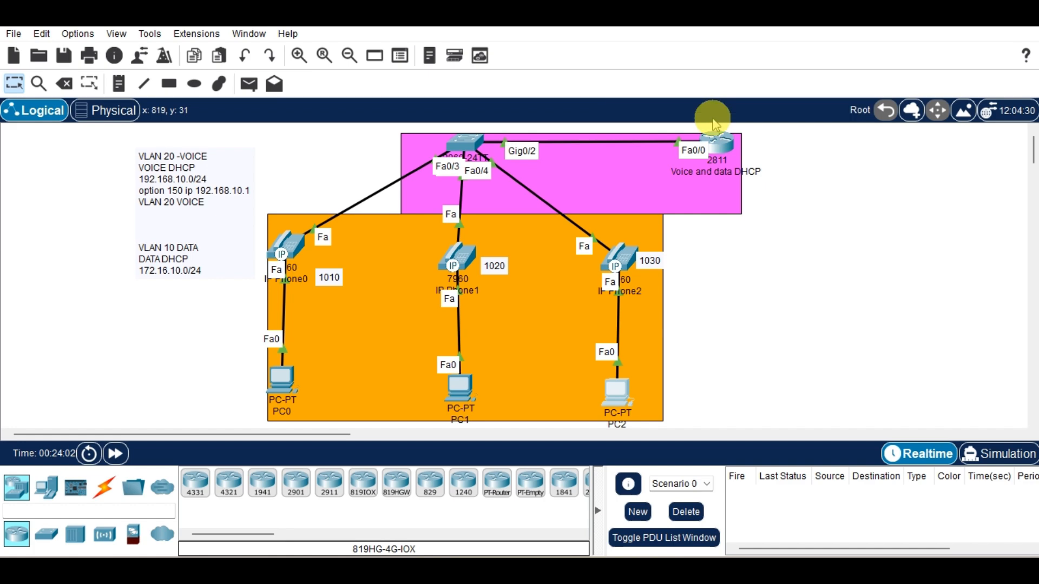
Step: Open the 2811 router's command line and enter global configuration mode with configure terminal
{"action": "left_click", "coordinate": [718, 138]}
{"action": "key", "text": "Return"}
{"action": "key", "text": "Return"}
{"action": "key", "text": "Return"}
{"action": "key", "text": "Return"}
{"action": "key", "text": "Return"}
{"action": "key", "text": "Return"}
{"action": "key", "text": "Return"}
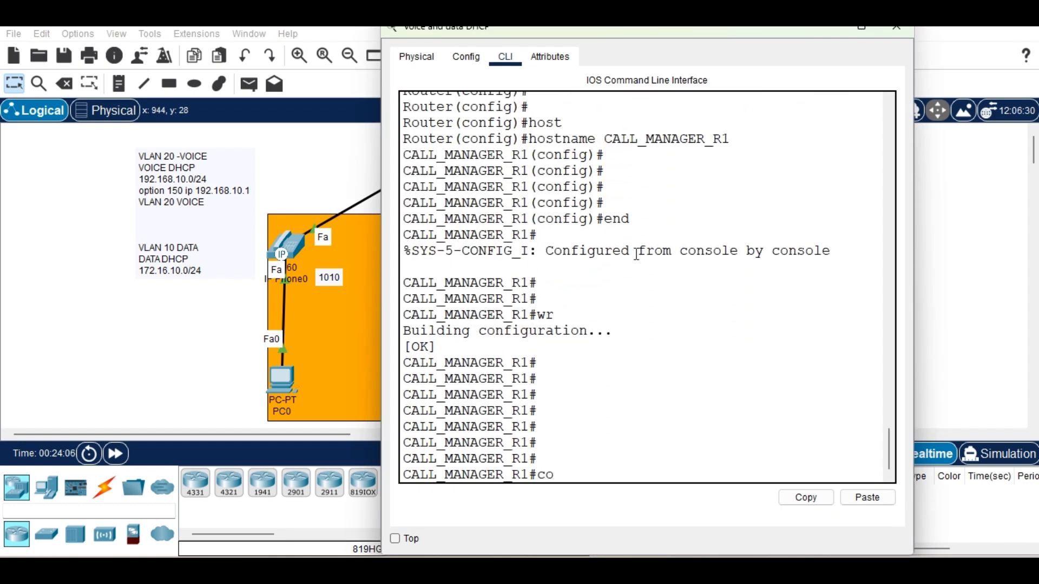
{"action": "type", "text": "conf"}
{"action": "key", "text": "Tab"}
{"action": "type", "text": "t"}
{"action": "key", "text": "Tab"}
{"action": "key", "text": "Return"}
{"action": "key", "text": "Return"}
{"action": "key", "text": "Return"}
{"action": "key", "text": "Return"}
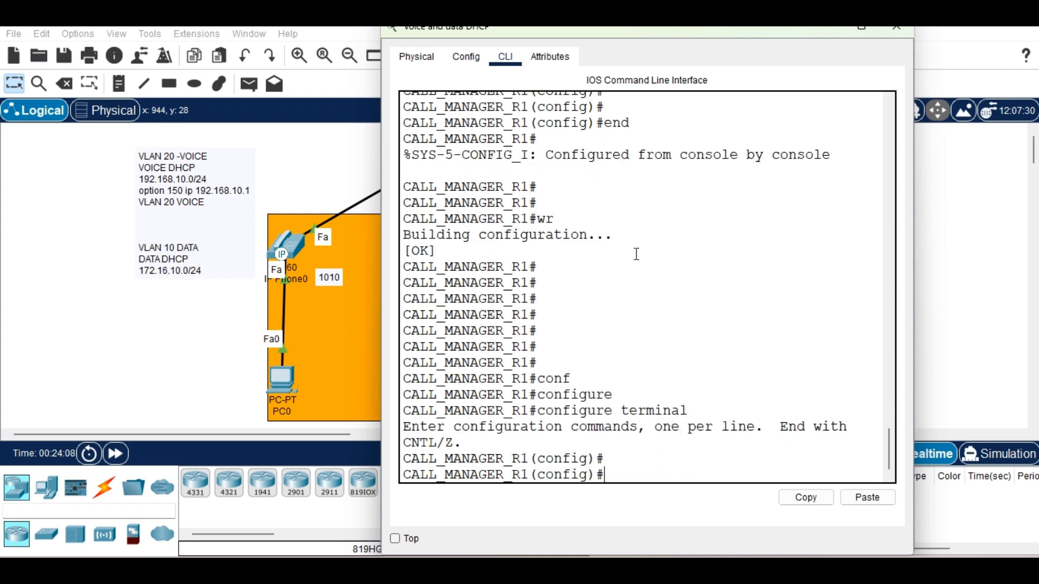
{"action": "key", "text": "Return"}
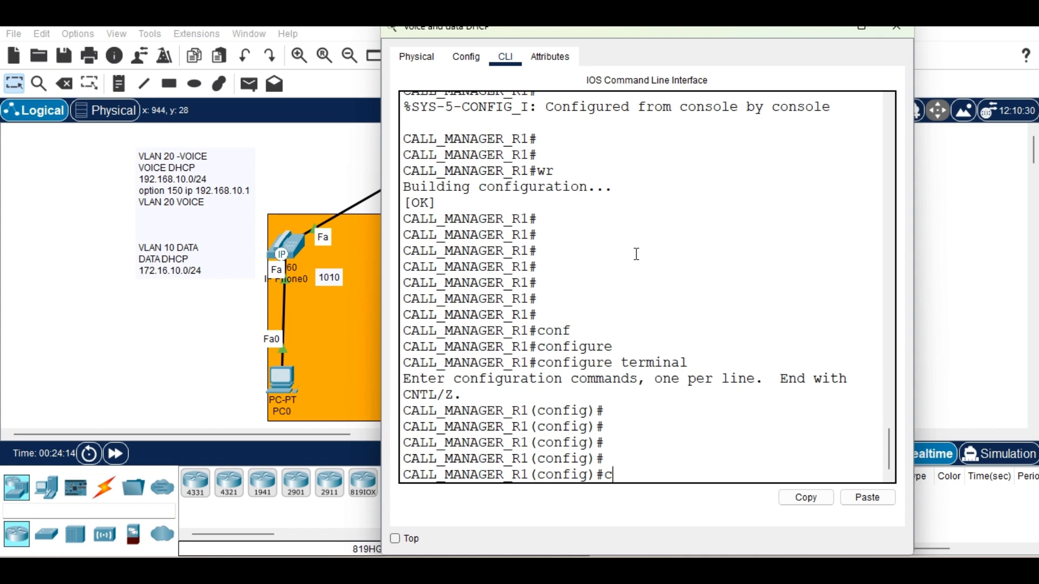
Step: Enter the router's telephony-service configuration mode
{"action": "key", "text": "BackSpace"}
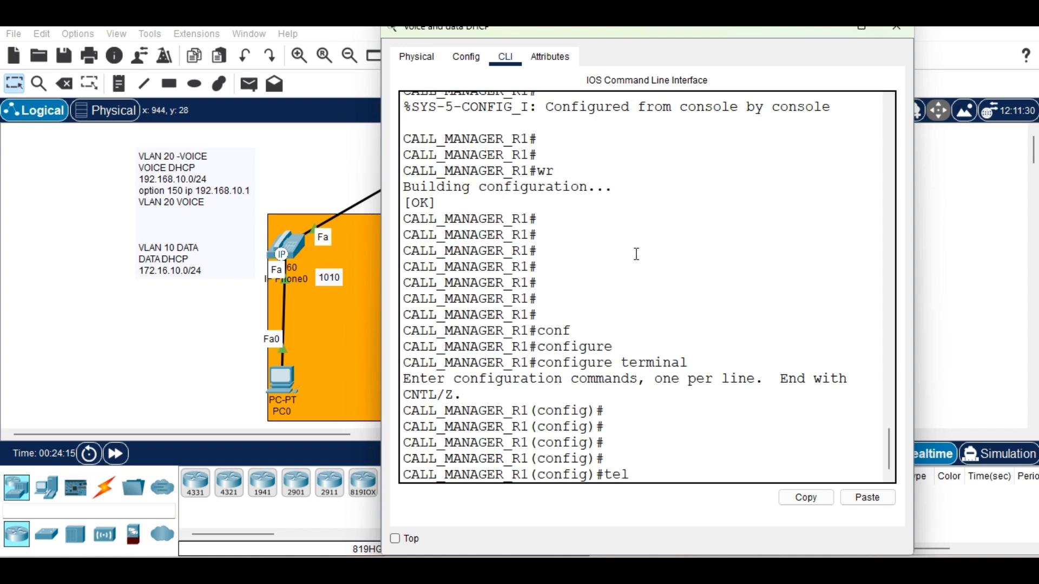
{"action": "key", "text": "Tab"}
{"action": "key", "text": "Return"}
{"action": "key", "text": "Return"}
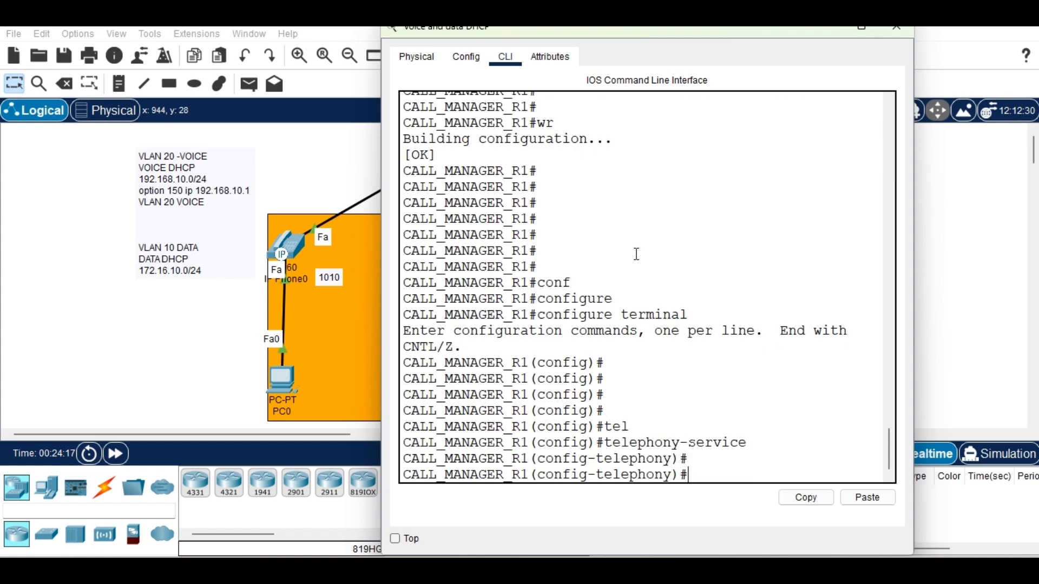
{"action": "key", "text": "Return"}
{"action": "key", "text": "Return"}
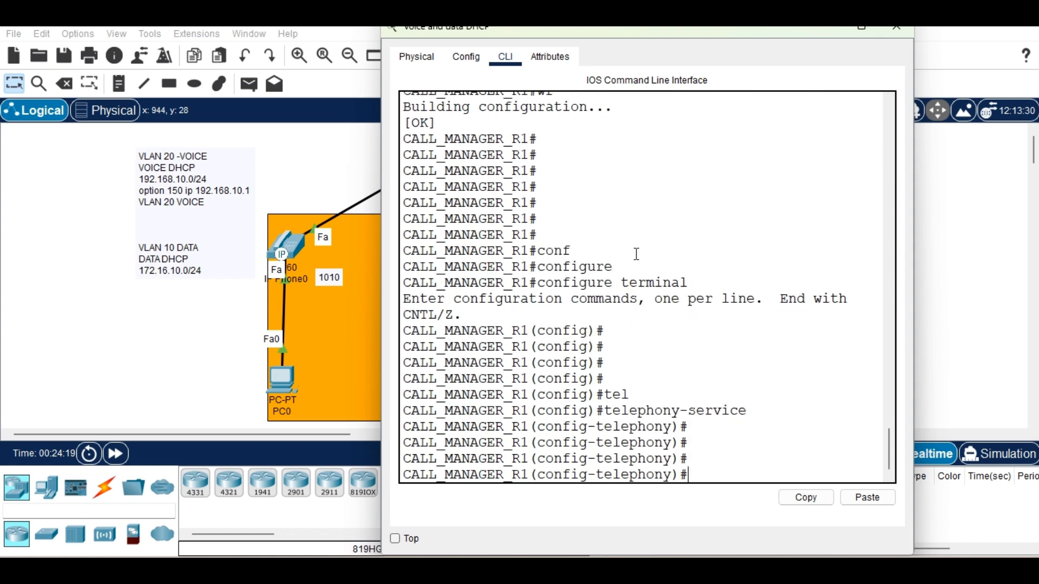
{"action": "type", "text": "ephone-ma"}
{"action": "key", "text": "Tab"}
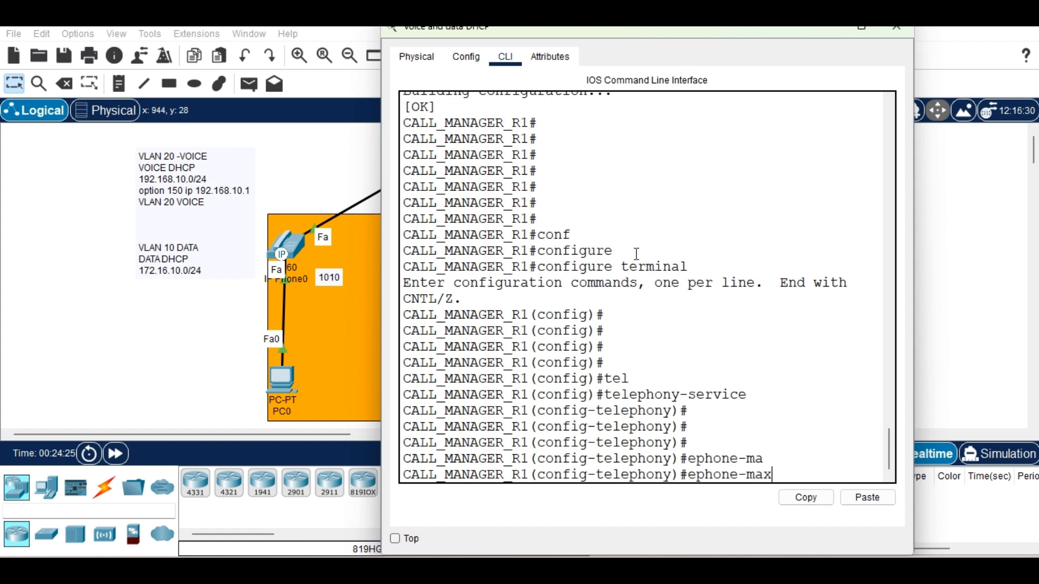
{"action": "type", "text": "x"}
{"action": "key", "text": "Tab"}
{"action": "key", "text": "BackSpace"}
{"action": "key", "text": "BackSpace"}
{"action": "key", "text": "BackSpace"}
{"action": "key", "text": "BackSpace"}
{"action": "key", "text": "BackSpace"}
{"action": "key", "text": "BackSpace"}
{"action": "key", "text": "BackSpace"}
{"action": "key", "text": "BackSpace"}
{"action": "key", "text": "BackSpace"}
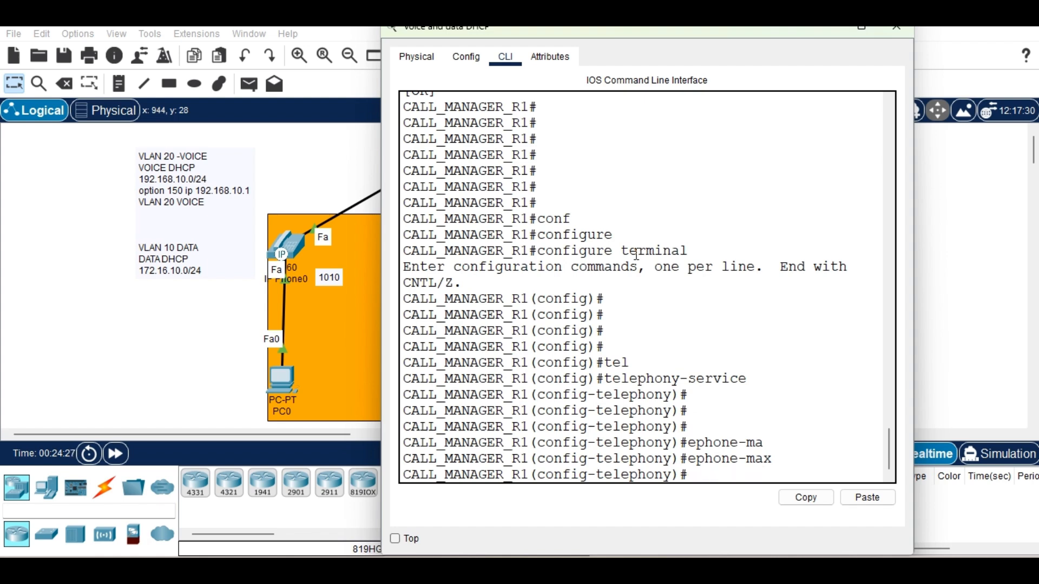
Step: List the available telephony-service commands and look up the options for maximum directory numbers and maximum IP phones
{"action": "type", "text": "?"}
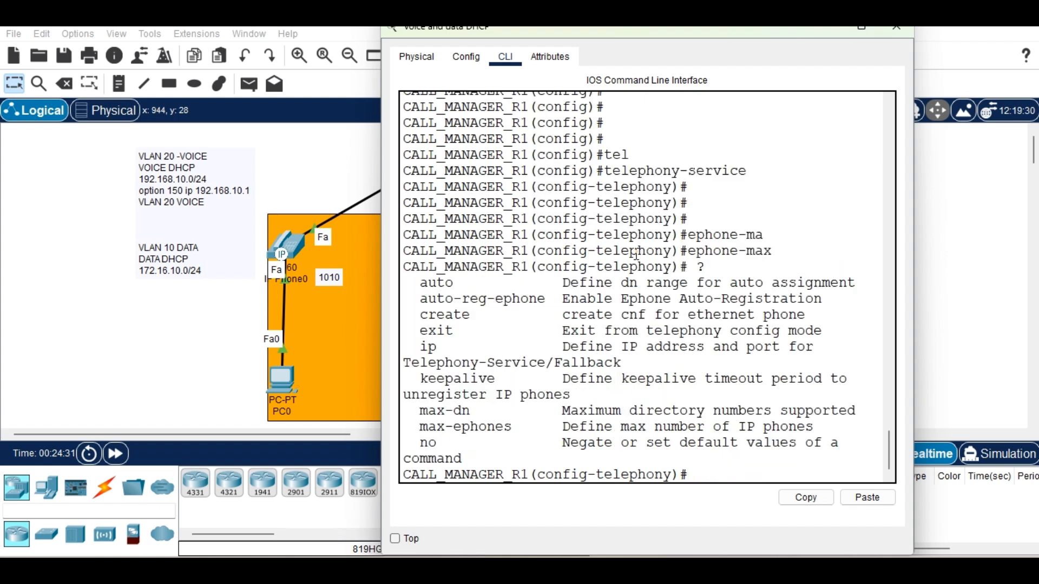
{"action": "key", "text": "Return"}
{"action": "key", "text": "Return"}
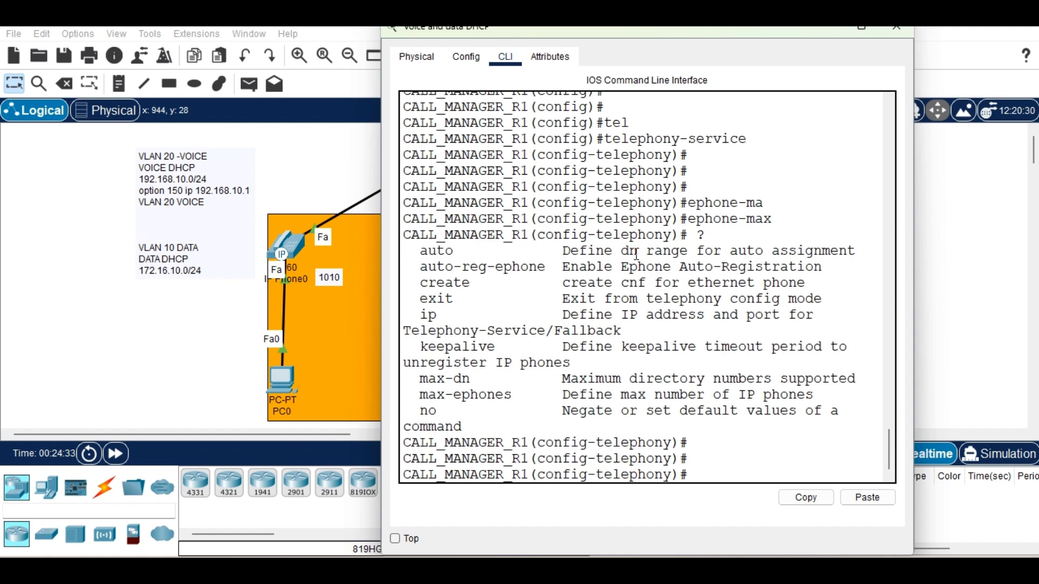
{"action": "left_click_drag", "start_coordinate": [412, 378], "coordinate": [488, 401]}
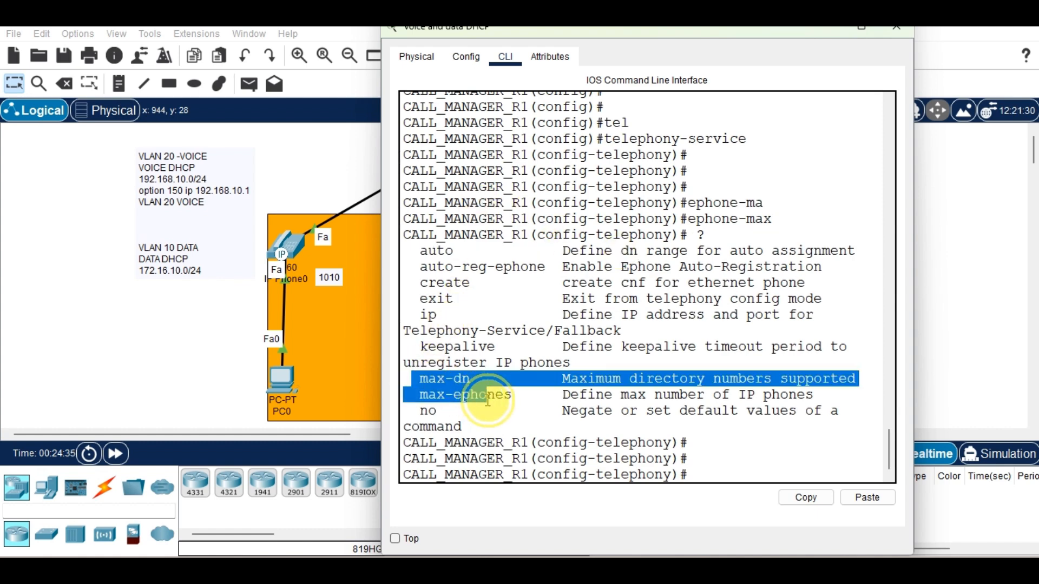
{"action": "left_click", "coordinate": [707, 475]}
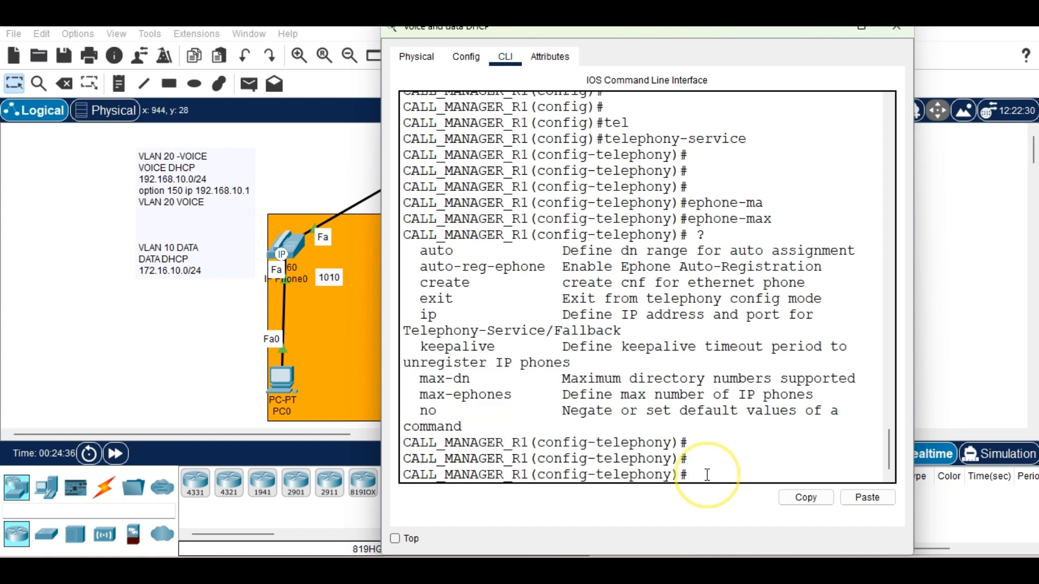
Step: Set the maximum number of supported directory numbers to 3 with max-dn
{"action": "type", "text": "max-"}
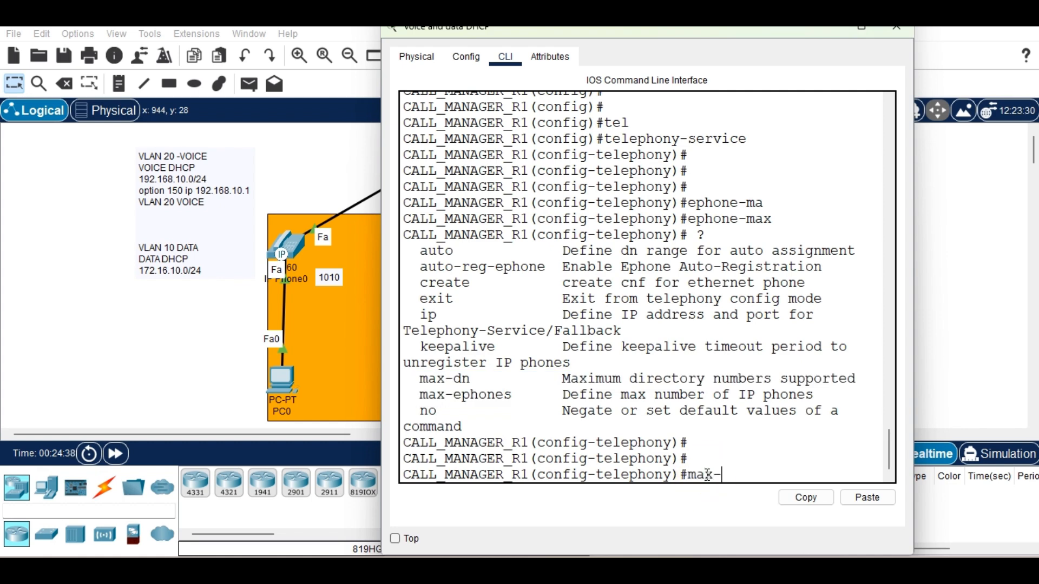
{"action": "type", "text": "dn"}
{"action": "key", "text": "Tab"}
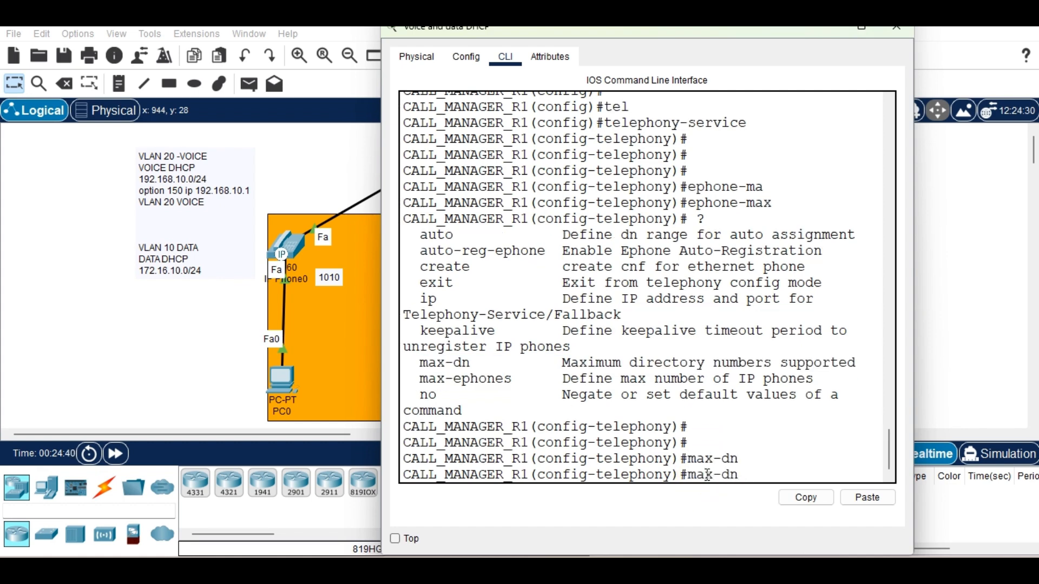
{"action": "type", "text": "3"}
{"action": "key", "text": "Return"}
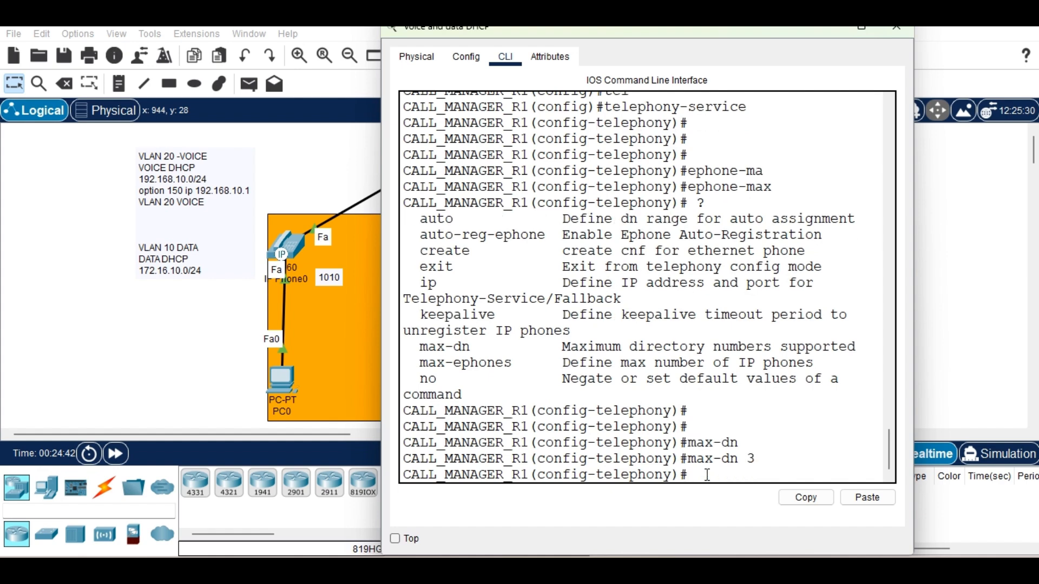
Step: Set the maximum number of IP phones to 3 with max-ephones
{"action": "type", "text": "ma"}
{"action": "type", "text": "x-epho"}
{"action": "key", "text": "Tab"}
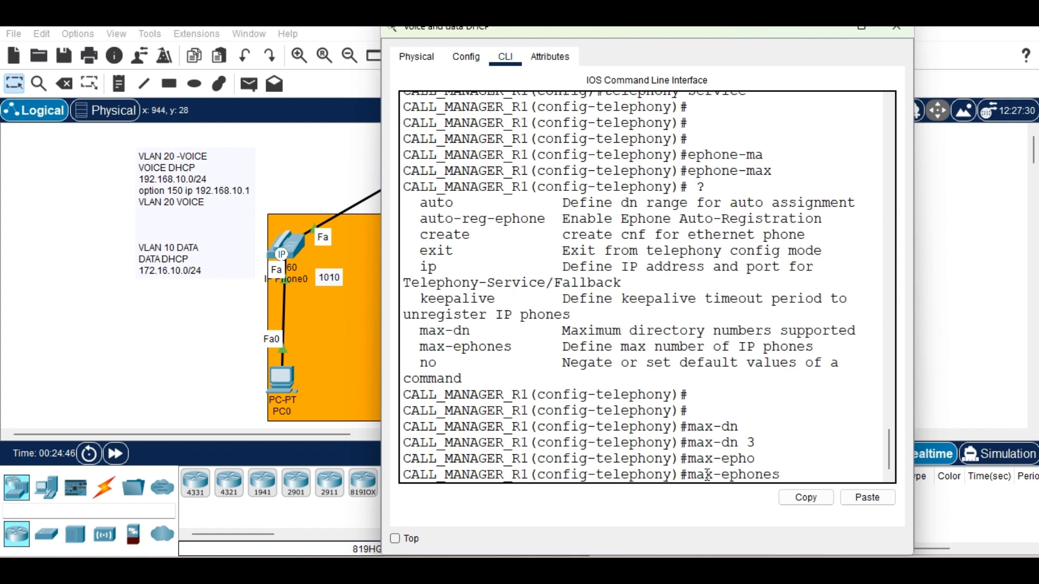
{"action": "type", "text": "3"}
{"action": "key", "text": "Return"}
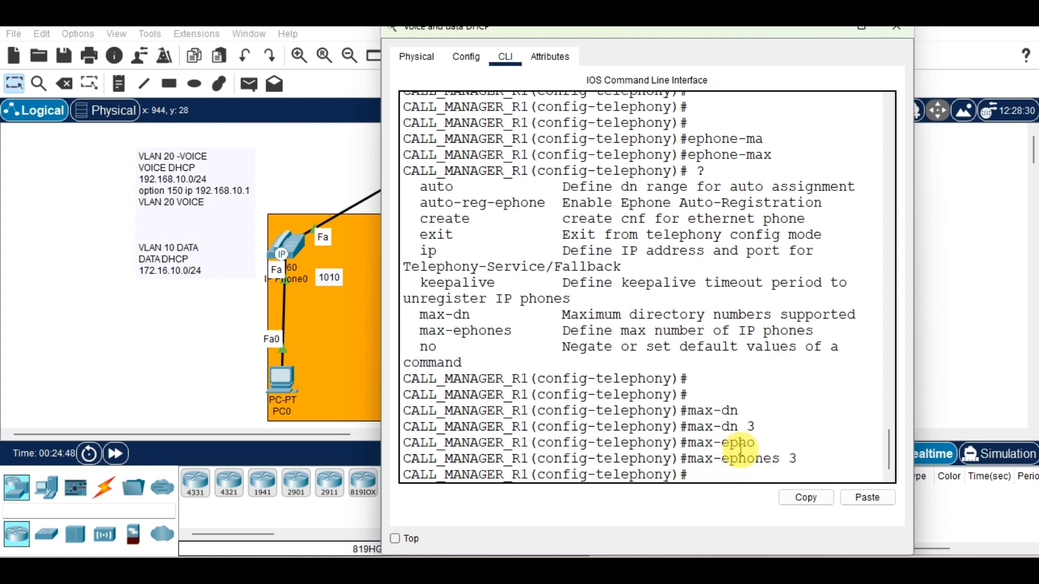
Step: Compare the max-dn setting with the IP phones and extension labels on the topology, and return to the router's command line
{"action": "left_click_drag", "start_coordinate": [756, 427], "coordinate": [688, 427]}
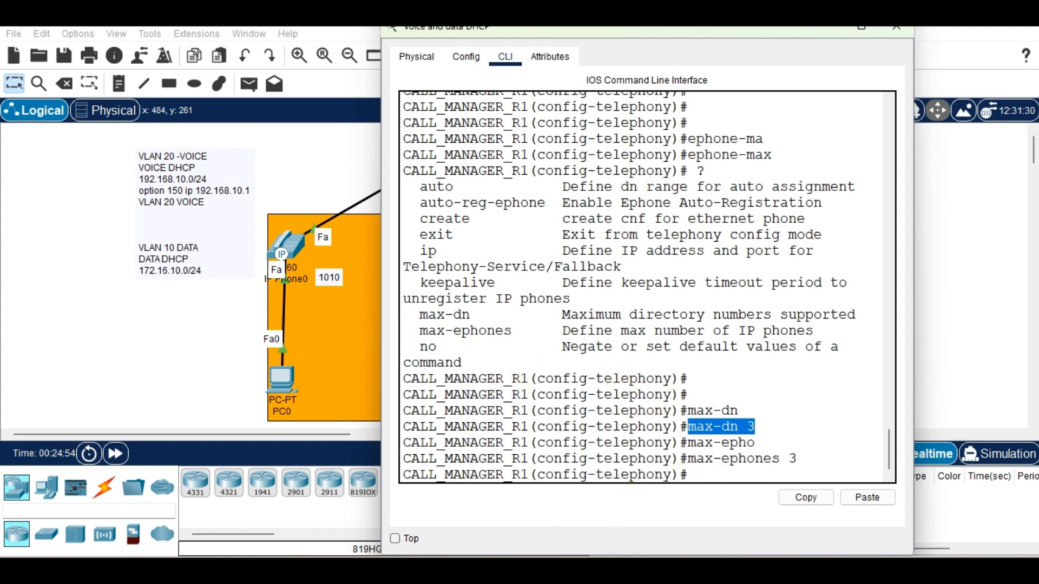
{"action": "mouse_move", "coordinate": [581, 570]}
{"action": "left_click", "coordinate": [379, 487]}
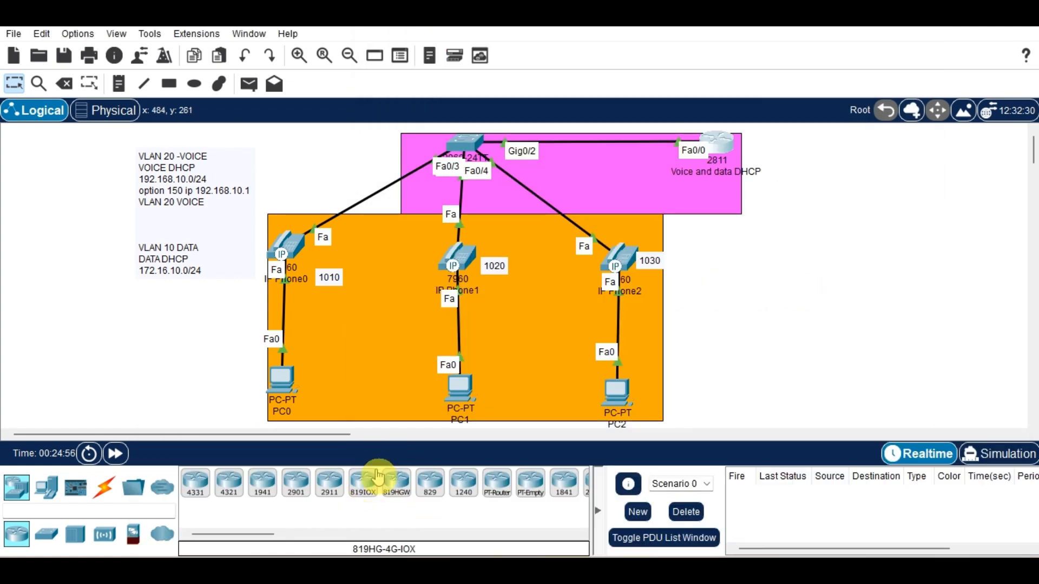
{"action": "left_click", "coordinate": [718, 142]}
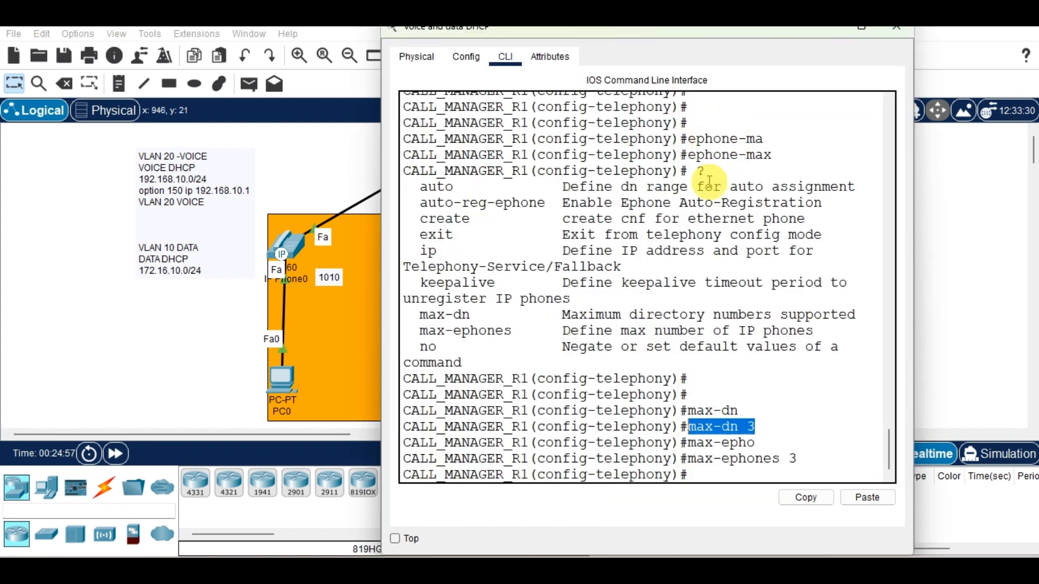
Step: Auto-assign directory numbers 1 to 3 to the phones in the telephony service
{"action": "left_click", "coordinate": [746, 467]}
{"action": "key", "text": "Return"}
{"action": "key", "text": "Return"}
{"action": "key", "text": "Return"}
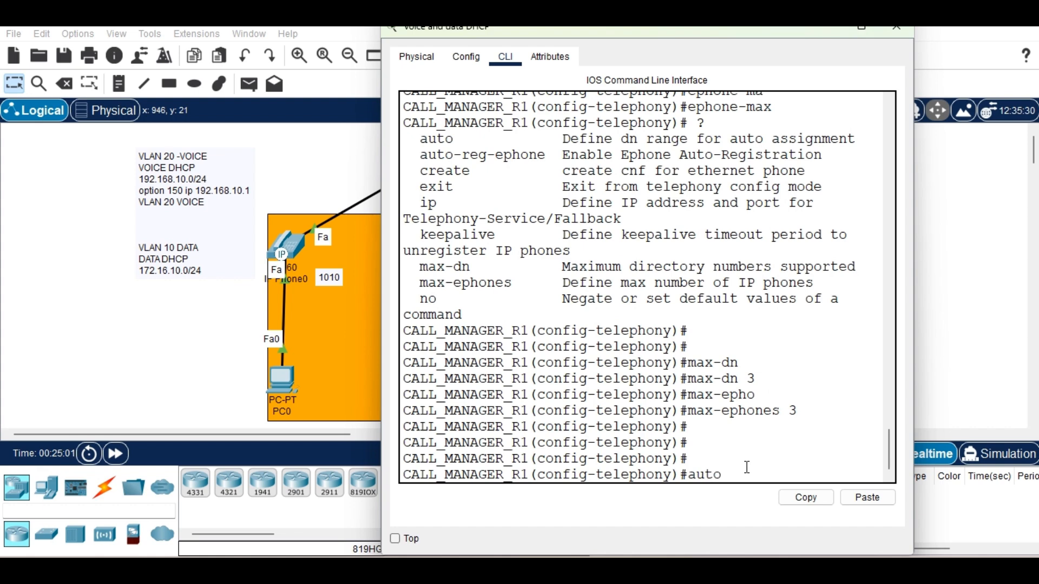
{"action": "type", "text": "auto assign"}
{"action": "key", "text": "Tab"}
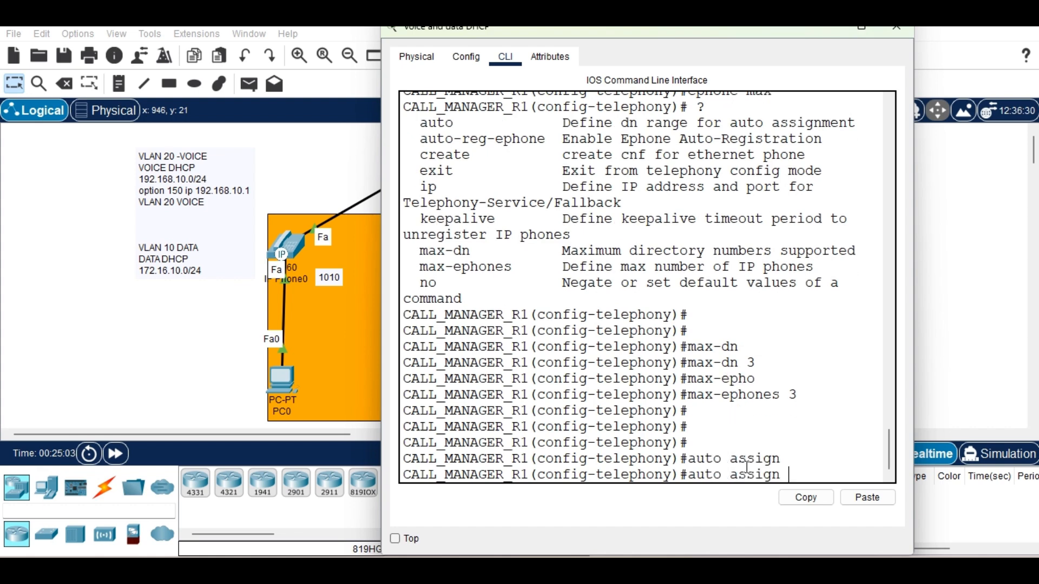
{"action": "type", "text": "1 to 3"}
{"action": "key", "text": "Return"}
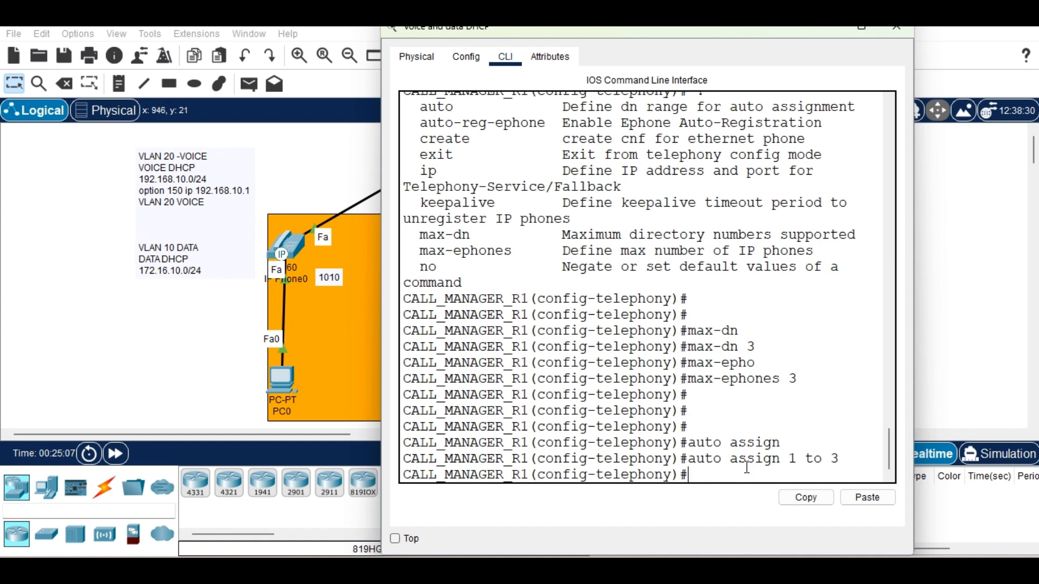
Step: Set the telephony service's IP source address to 192.168.10.1 with port 2000
{"action": "type", "text": "ip sou"}
{"action": "key", "text": "Tab"}
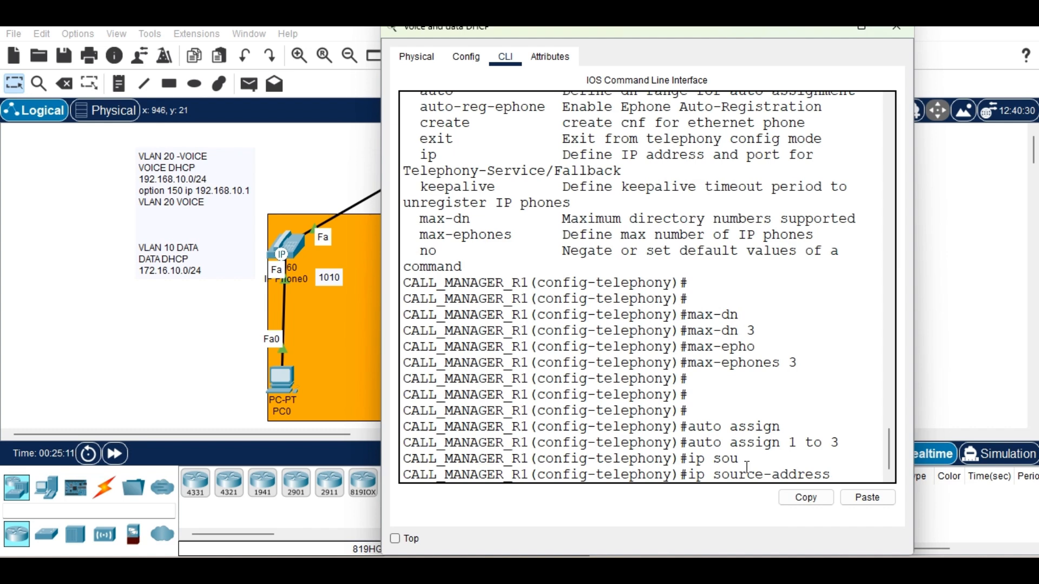
{"action": "type", "text": "?"}
{"action": "type", "text": "1"}
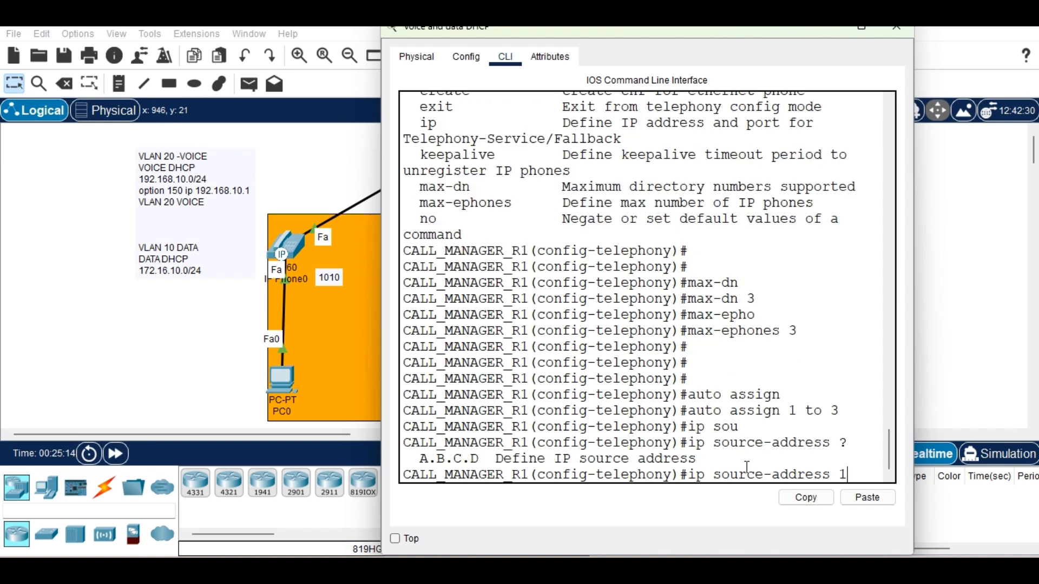
{"action": "type", "text": "92.168.10"}
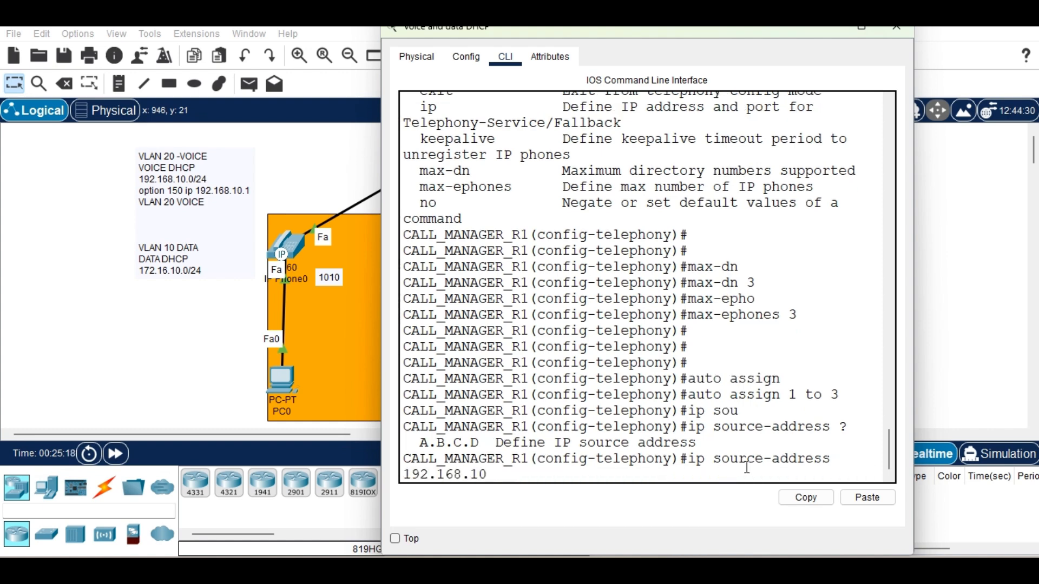
{"action": "type", "text": ".1"}
{"action": "type", "text": " po"}
{"action": "key", "text": "Tab"}
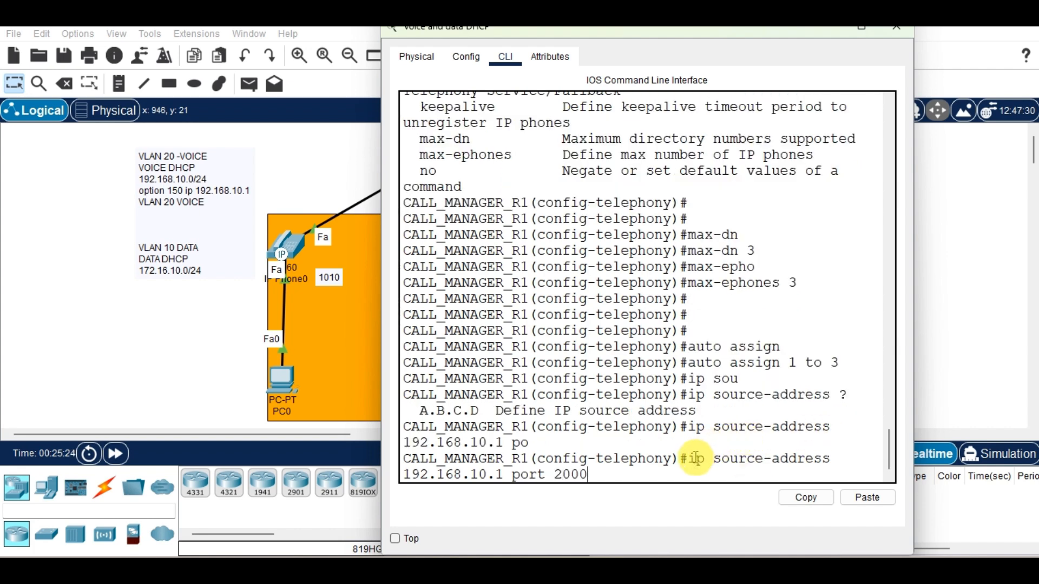
{"action": "left_click_drag", "start_coordinate": [696, 459], "coordinate": [707, 476]}
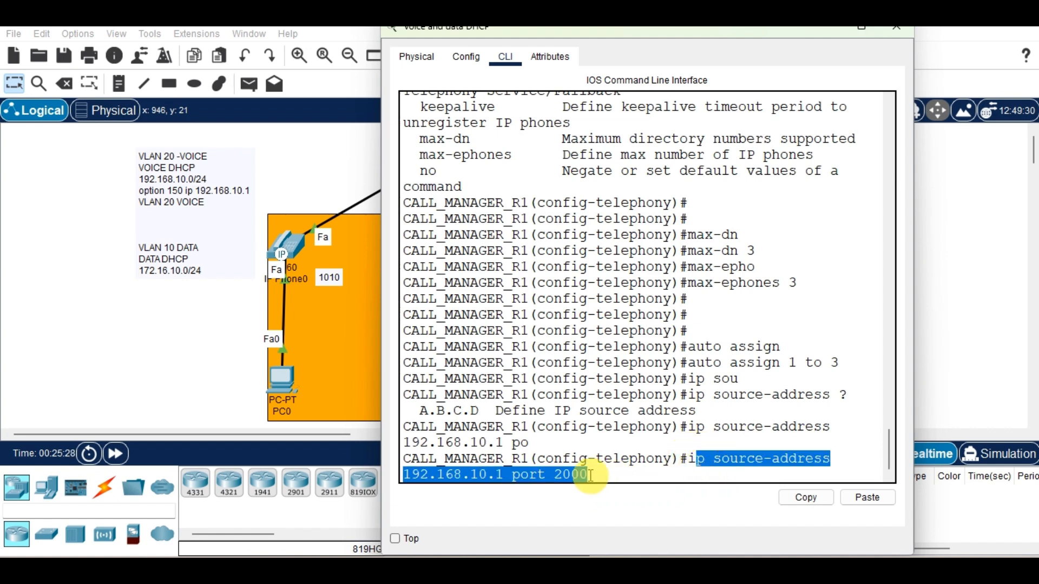
{"action": "key", "text": "Return"}
{"action": "key", "text": "Return"}
{"action": "key", "text": "Return"}
{"action": "key", "text": "Return"}
{"action": "key", "text": "Return"}
{"action": "key", "text": "Return"}
{"action": "key", "text": "Return"}
{"action": "key", "text": "Return"}
{"action": "key", "text": "Return"}
{"action": "key", "text": "Return"}
{"action": "key", "text": "Return"}
{"action": "key", "text": "Return"}
{"action": "key", "text": "Return"}
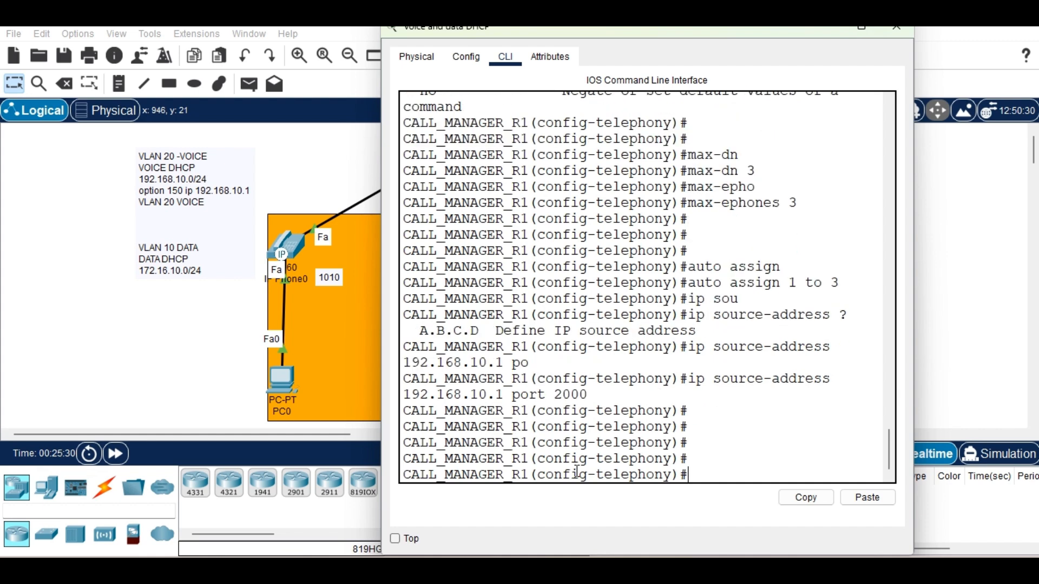
{"action": "key", "text": "Return"}
{"action": "key", "text": "Return"}
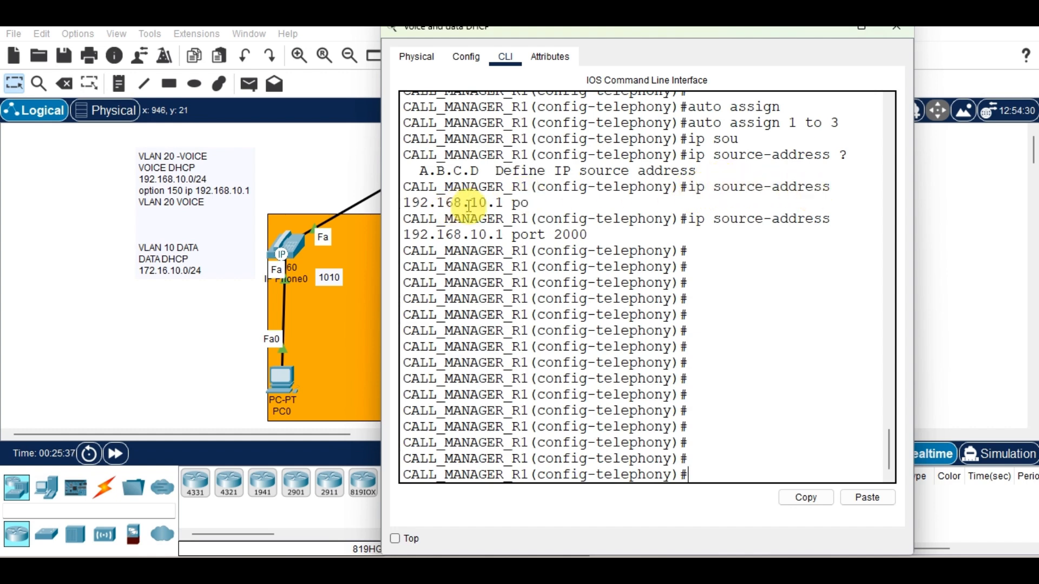
Step: Leave the telephony service configuration and return to the router's global configuration mode
{"action": "left_click_drag", "start_coordinate": [502, 202], "coordinate": [406, 203]}
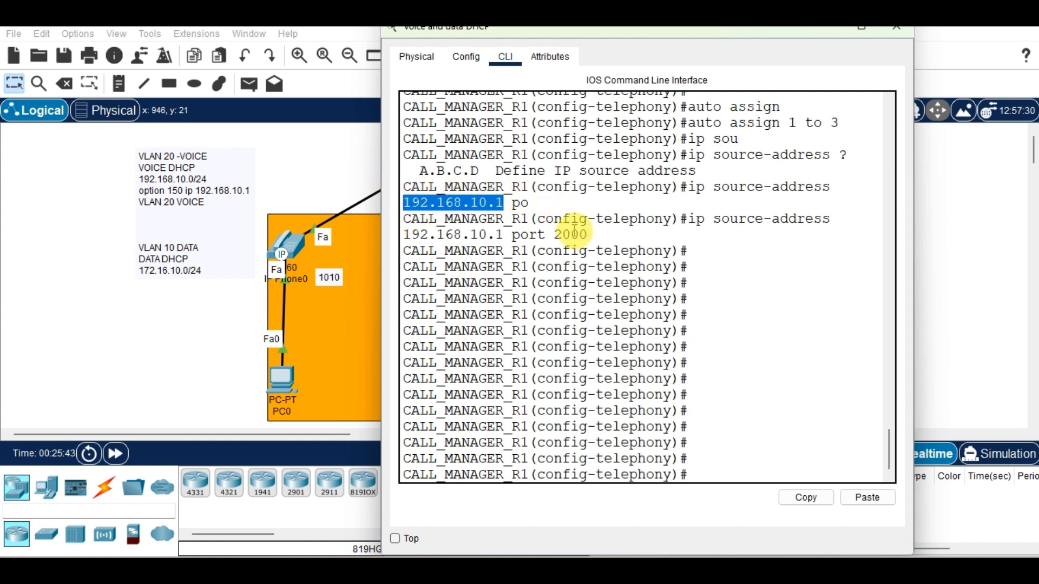
{"action": "key", "text": "Return"}
{"action": "key", "text": "Return"}
{"action": "key", "text": "Return"}
{"action": "type", "text": "e"}
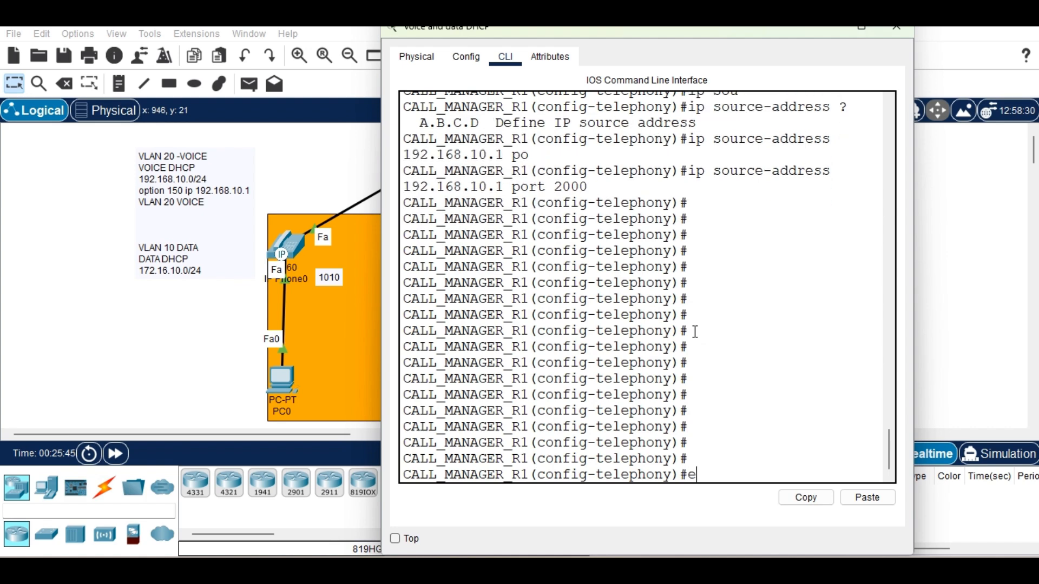
{"action": "type", "text": "xi"}
{"action": "key", "text": "Tab"}
{"action": "key", "text": "Return"}
{"action": "key", "text": "Return"}
{"action": "key", "text": "Return"}
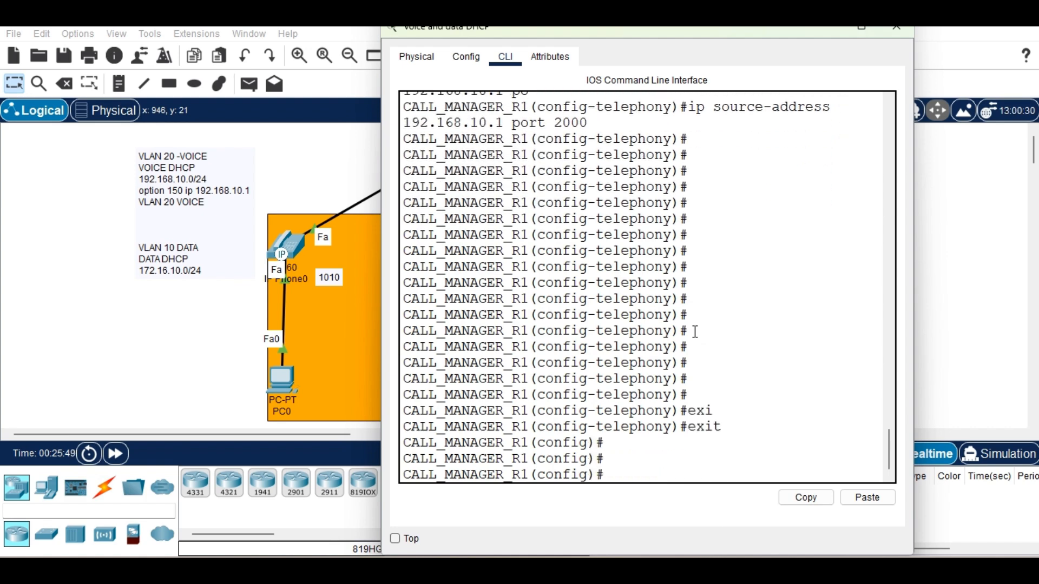
Step: Create directory number entry ephone-dn 1 on the call manager router
{"action": "type", "text": "ephone-d"}
{"action": "type", "text": "n"}
{"action": "key", "text": "Tab"}
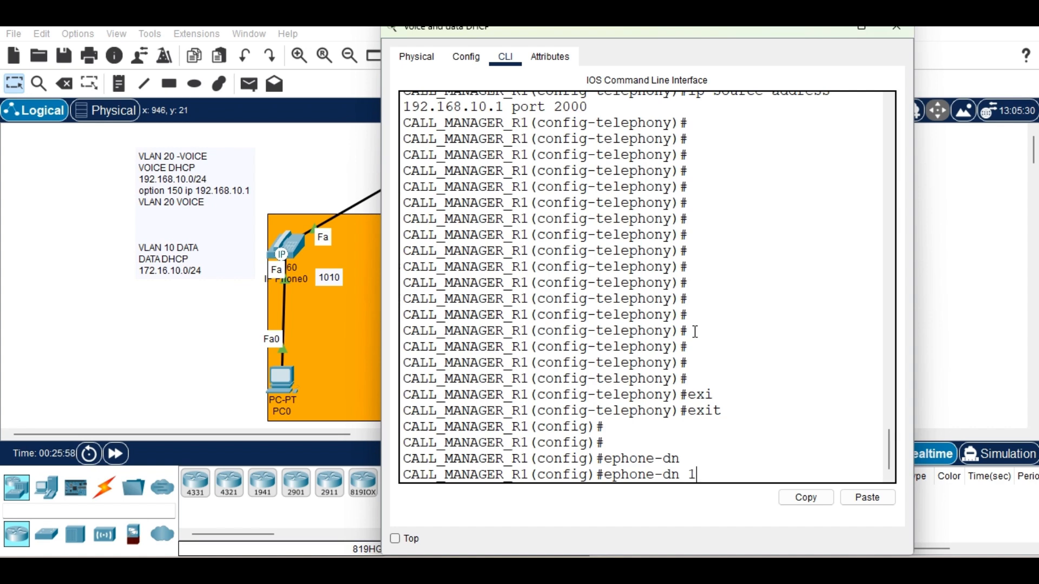
{"action": "type", "text": "1"}
{"action": "key", "text": "Return"}
{"action": "key", "text": "Return"}
{"action": "key", "text": "Return"}
{"action": "key", "text": "Return"}
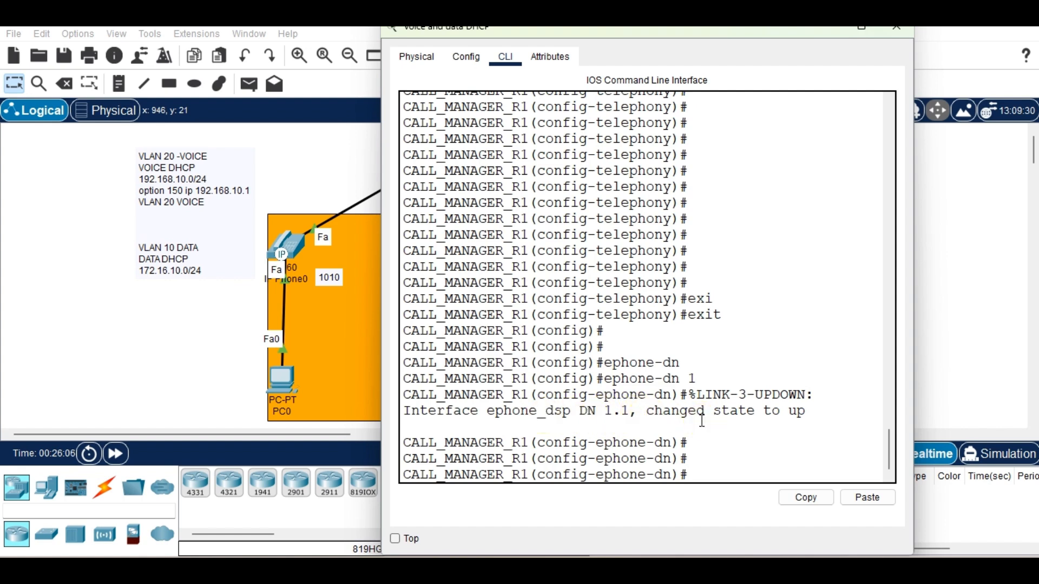
Step: Assign extension number 1010 to ephone-dn 1
{"action": "type", "text": "nu"}
{"action": "key", "text": "Tab"}
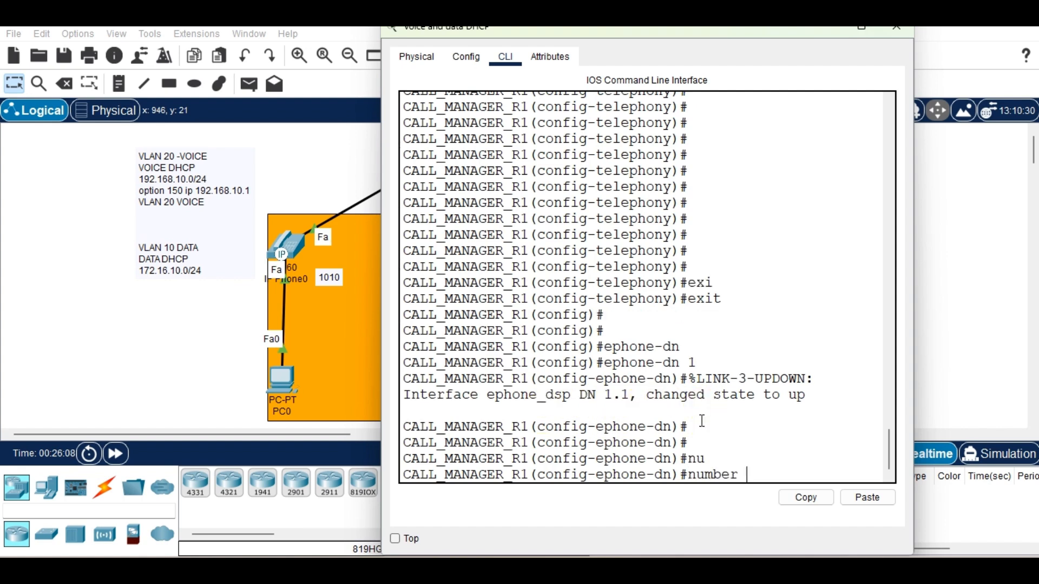
{"action": "type", "text": "1010"}
{"action": "key", "text": "Return"}
{"action": "key", "text": "Return"}
{"action": "key", "text": "Return"}
{"action": "key", "text": "Return"}
{"action": "key", "text": "Return"}
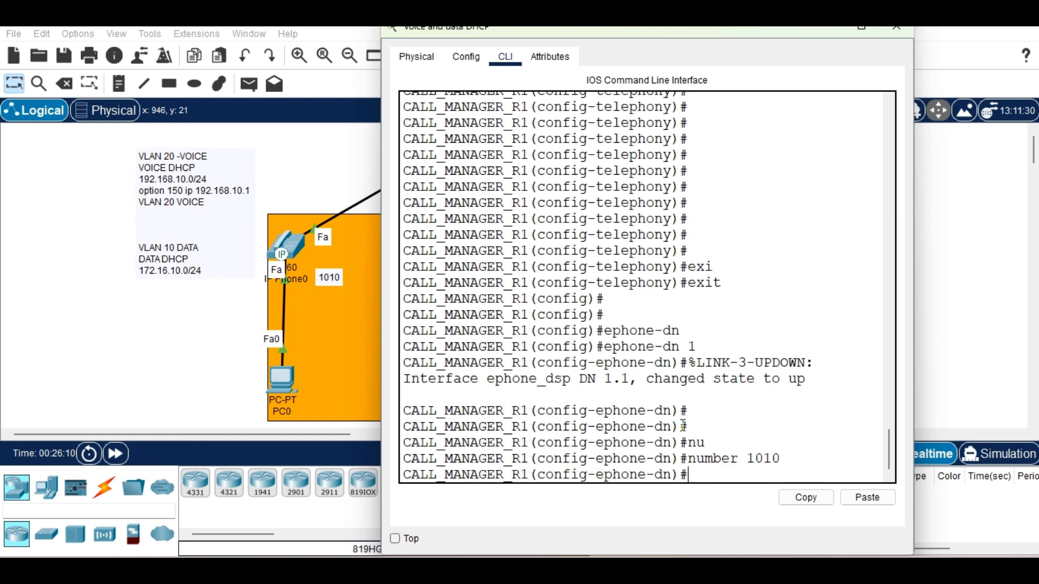
Step: Exit ephone-dn 1 and create directory number entry ephone-dn 2
{"action": "type", "text": "exi"}
{"action": "key", "text": "Tab"}
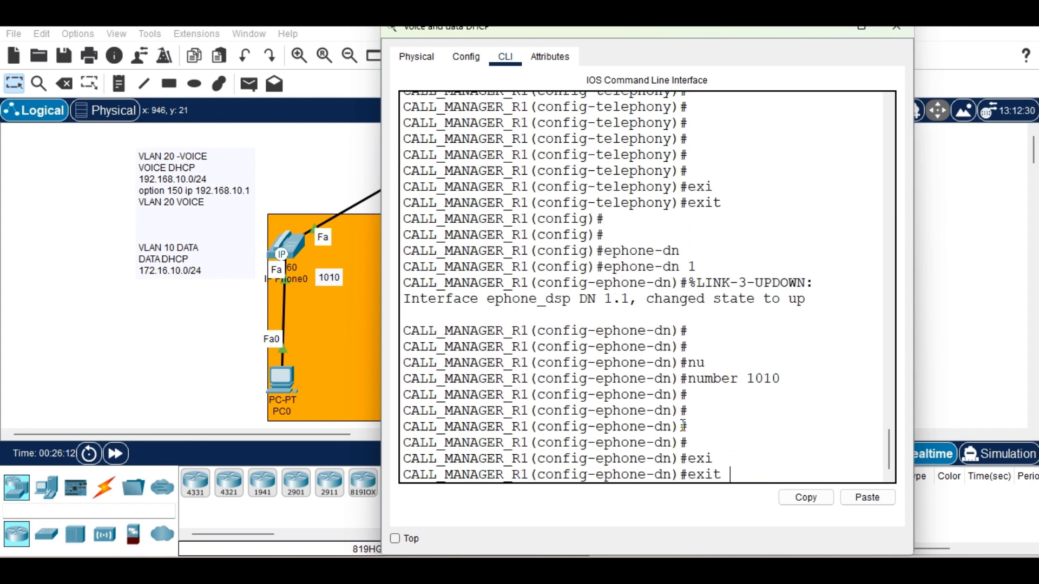
{"action": "key", "text": "Return"}
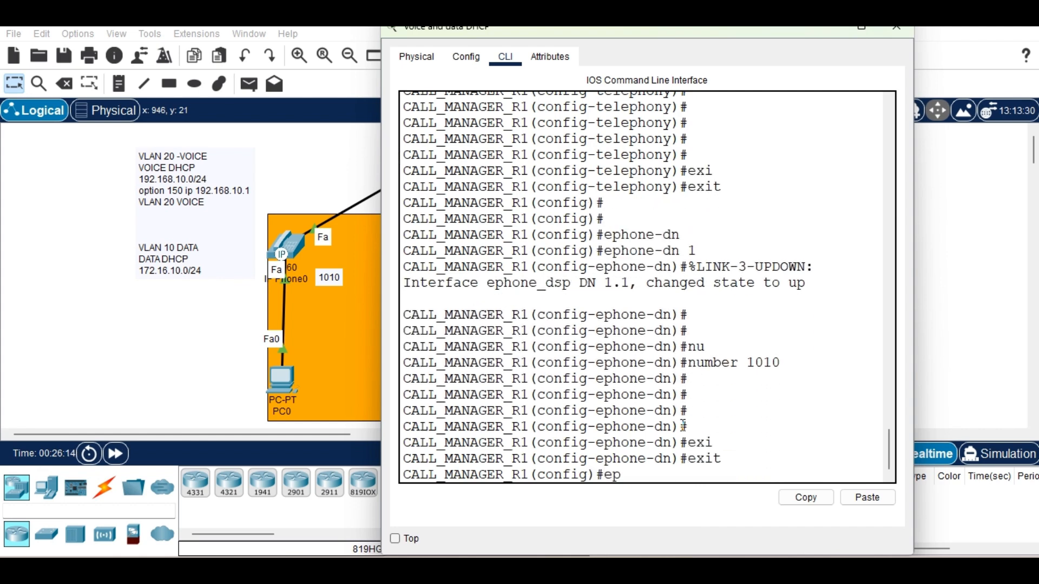
{"action": "key", "text": "Tab"}
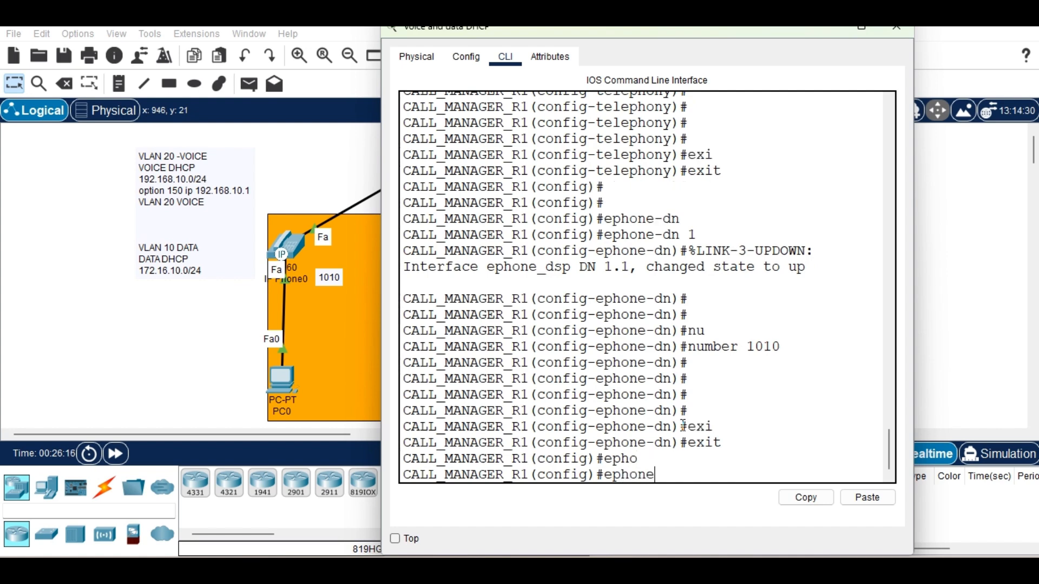
{"action": "type", "text": "ne-dn"}
{"action": "key", "text": "Tab"}
{"action": "type", "text": "2"}
{"action": "key", "text": "Return"}
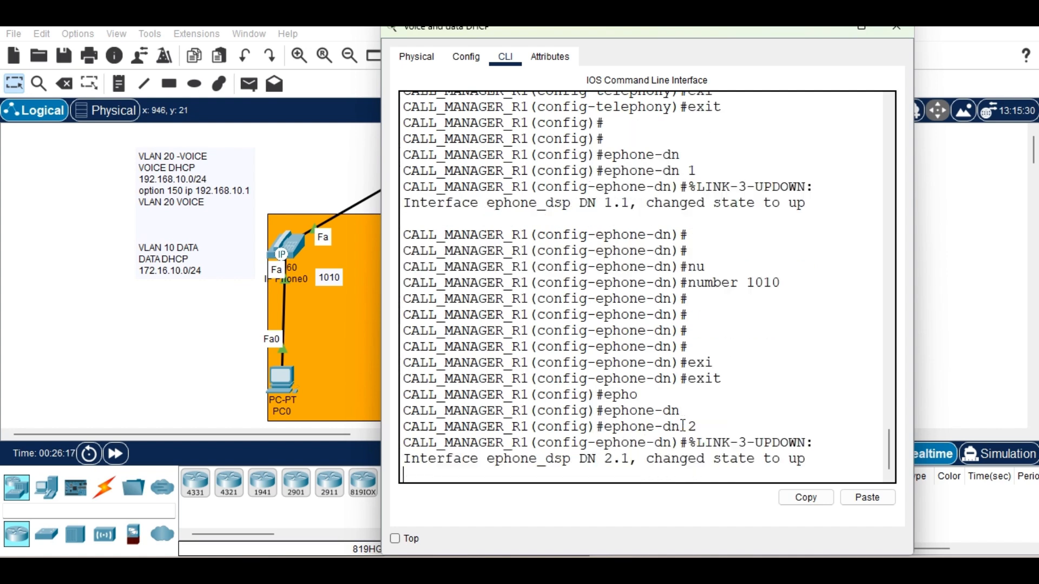
{"action": "key", "text": "Return"}
{"action": "key", "text": "Return"}
Step: Assign extension number 1020 to ephone-dn 2
{"action": "type", "text": "nu"}
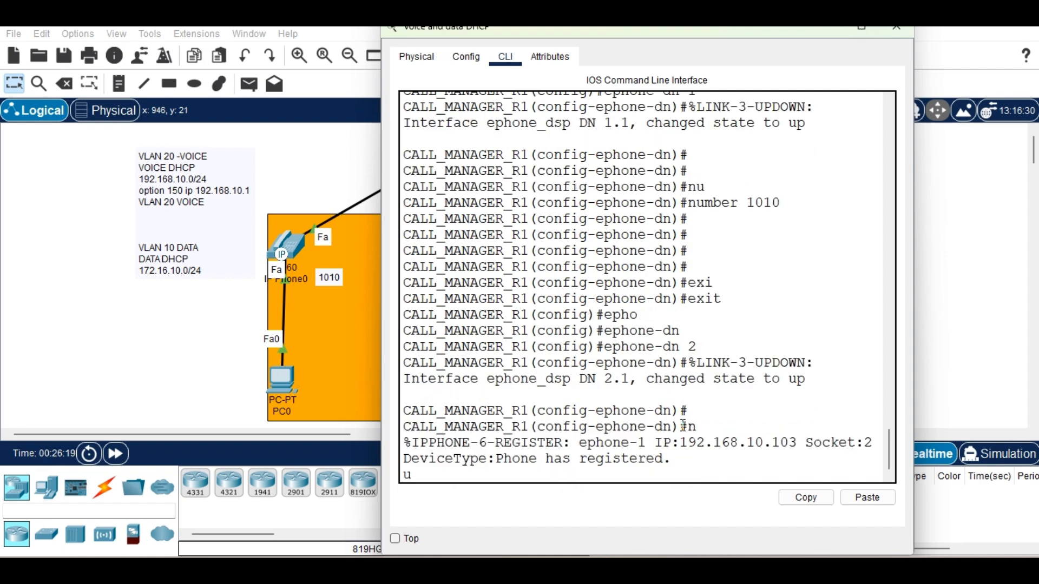
{"action": "key", "text": "Tab"}
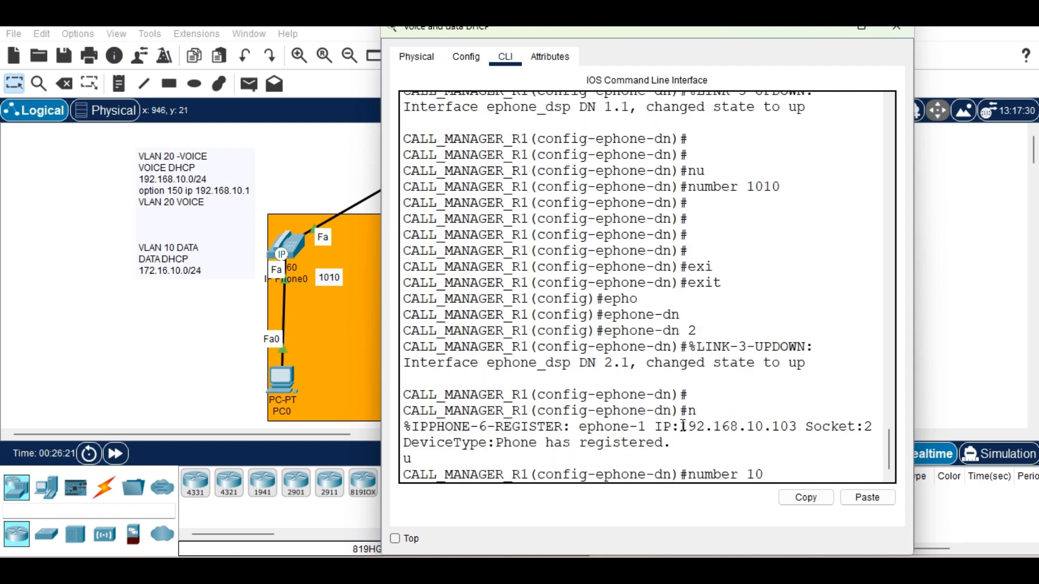
{"action": "type", "text": "1020"}
{"action": "key", "text": "Return"}
{"action": "key", "text": "Return"}
{"action": "key", "text": "Return"}
{"action": "key", "text": "Return"}
{"action": "key", "text": "Return"}
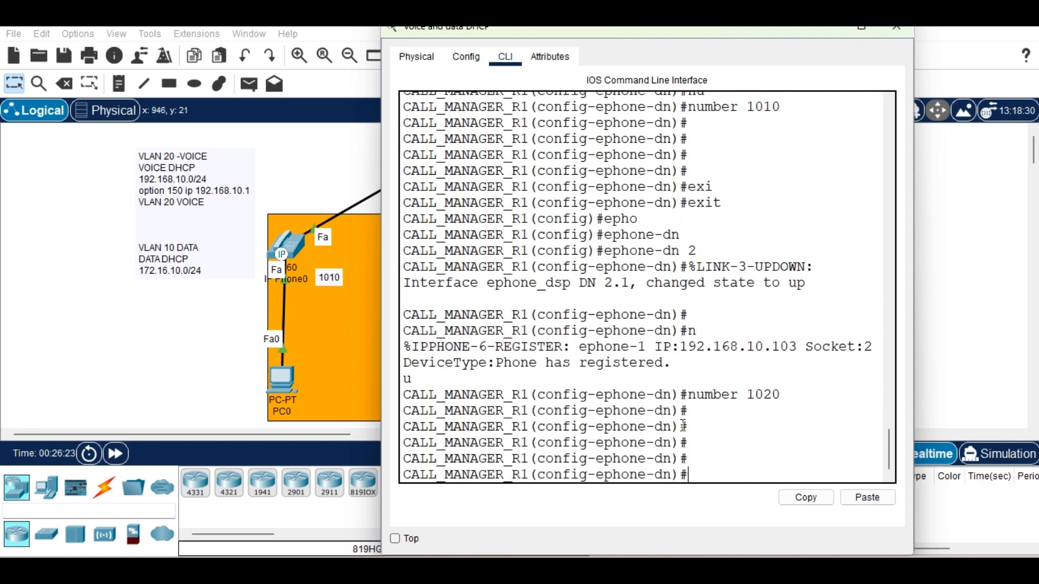
Step: Create directory number entry ephone-dn 3 by reusing the earlier ephone-dn command
{"action": "key", "text": "Up"}
{"action": "key", "text": "Up"}
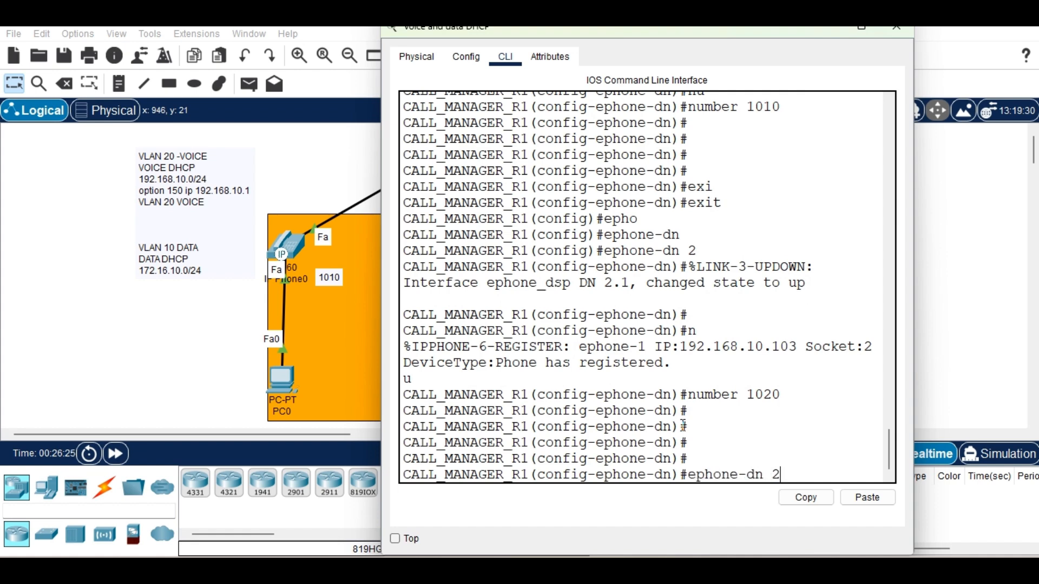
{"action": "type", "text": "3"}
{"action": "key", "text": "Return"}
{"action": "key", "text": "Return"}
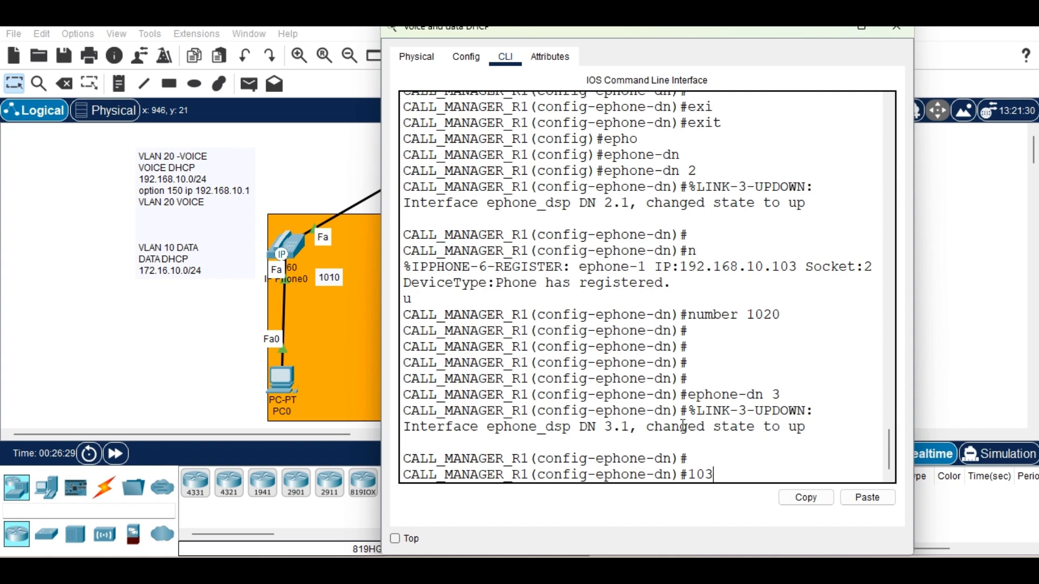
Step: Assign extension number 1030 to ephone-dn 3, repeating the number command once
{"action": "key", "text": "BackSpace"}
{"action": "key", "text": "BackSpace"}
{"action": "key", "text": "BackSpace"}
{"action": "type", "text": "nu"}
{"action": "key", "text": "Tab"}
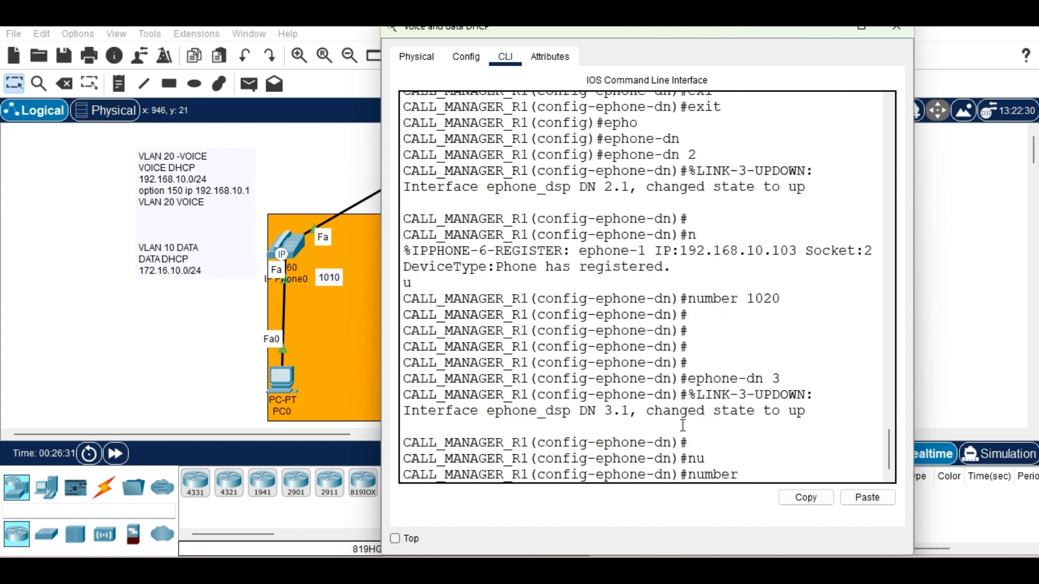
{"action": "type", "text": "10"}
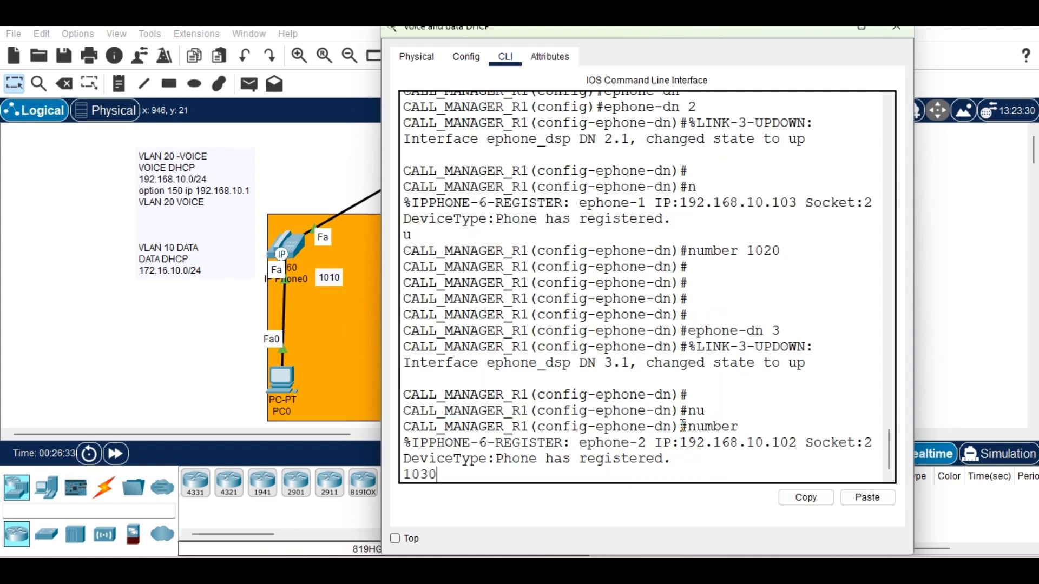
{"action": "type", "text": "30"}
{"action": "key", "text": "Return"}
{"action": "key", "text": "Return"}
{"action": "key", "text": "Return"}
{"action": "key", "text": "Up"}
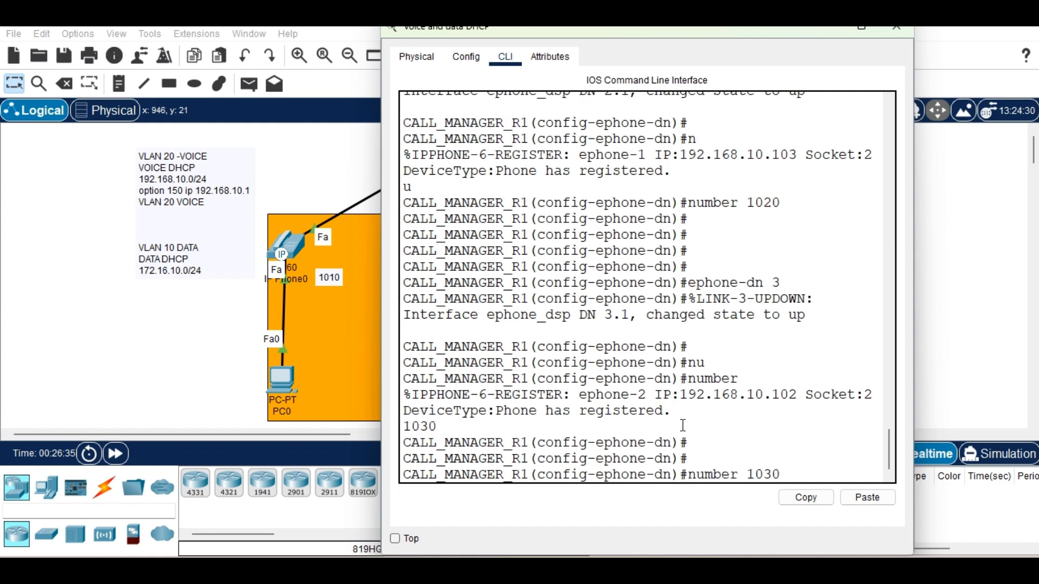
{"action": "key", "text": "Return"}
{"action": "key", "text": "Return"}
{"action": "key", "text": "Return"}
{"action": "key", "text": "Return"}
{"action": "key", "text": "Return"}
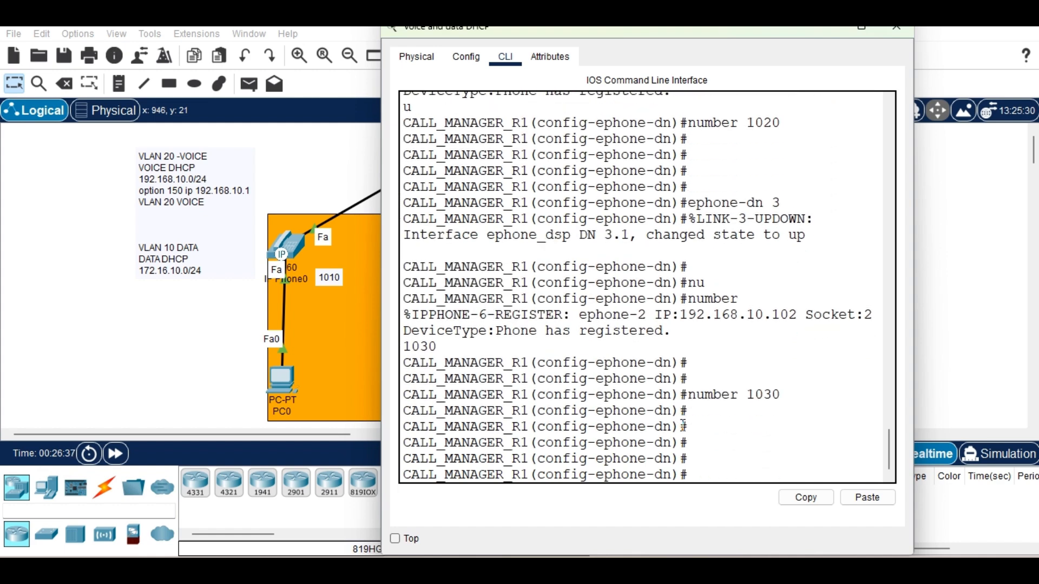
Step: Re-enter ephone-dn 3 and issue number 1030 for it again
{"action": "key", "text": "Up"}
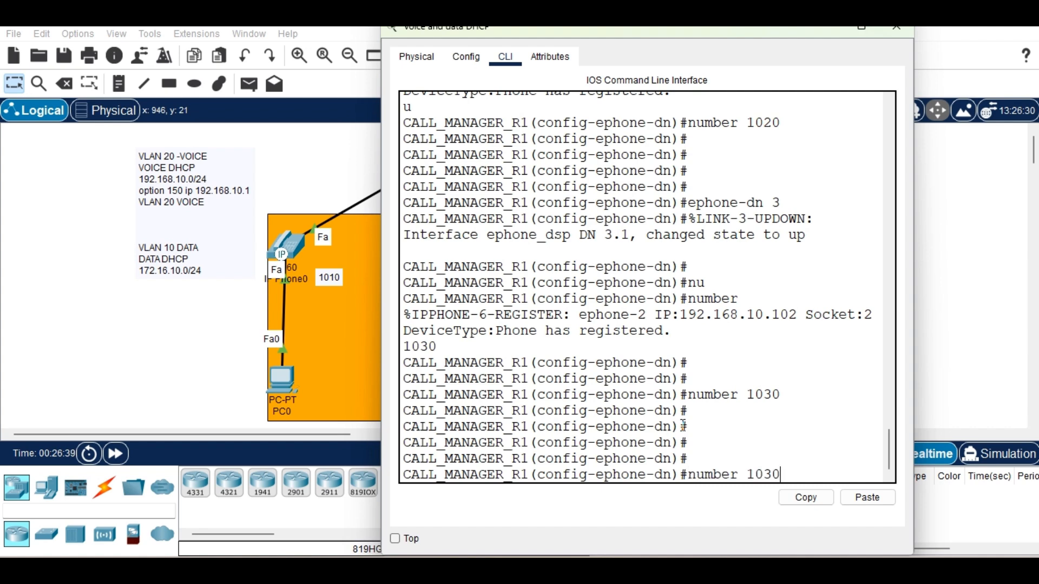
{"action": "key", "text": "Up"}
{"action": "key", "text": "Return"}
{"action": "key", "text": "Return"}
{"action": "key", "text": "Return"}
{"action": "key", "text": "Up"}
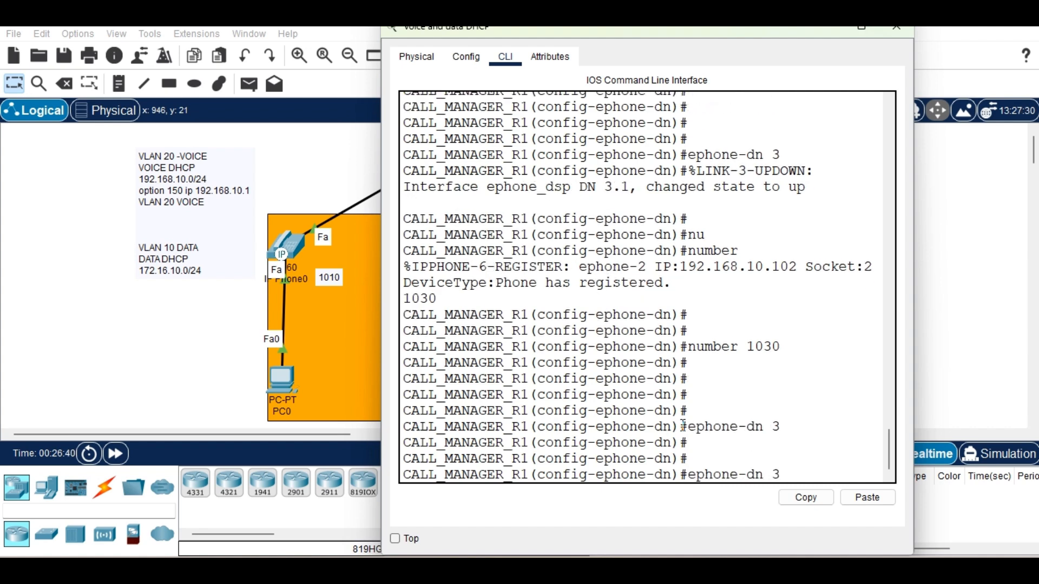
{"action": "key", "text": "Up"}
{"action": "key", "text": "Return"}
{"action": "key", "text": "Return"}
{"action": "key", "text": "Return"}
{"action": "key", "text": "Return"}
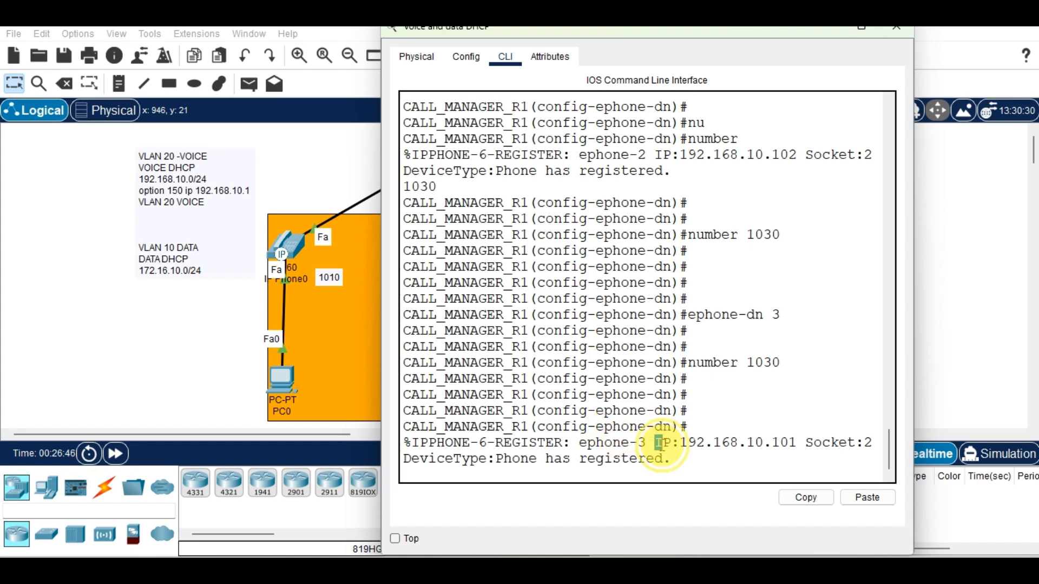
{"action": "left_click_drag", "start_coordinate": [656, 443], "coordinate": [668, 460]}
{"action": "key", "text": "Return"}
{"action": "key", "text": "Return"}
{"action": "key", "text": "Return"}
{"action": "key", "text": "Return"}
{"action": "key", "text": "Return"}
{"action": "key", "text": "Return"}
{"action": "key", "text": "Return"}
{"action": "key", "text": "Return"}
{"action": "key", "text": "Return"}
{"action": "key", "text": "Return"}
{"action": "key", "text": "Return"}
{"action": "key", "text": "Return"}
{"action": "key", "text": "Return"}
{"action": "key", "text": "Return"}
{"action": "key", "text": "Return"}
{"action": "key", "text": "Return"}
{"action": "key", "text": "Return"}
{"action": "key", "text": "Return"}
{"action": "key", "text": "Return"}
{"action": "key", "text": "Return"}
{"action": "key", "text": "Return"}
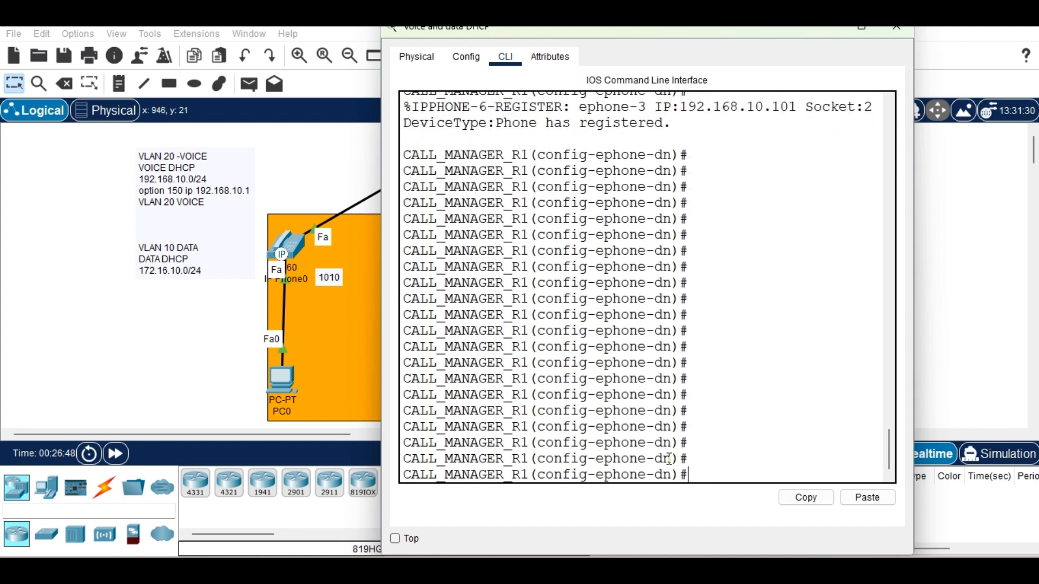
Step: End configuration mode and save the router's configuration with wr
{"action": "type", "text": "end"}
{"action": "key", "text": "Return"}
{"action": "key", "text": "Return"}
{"action": "key", "text": "Return"}
{"action": "key", "text": "Return"}
{"action": "key", "text": "Return"}
{"action": "type", "text": "wr"}
{"action": "key", "text": "Return"}
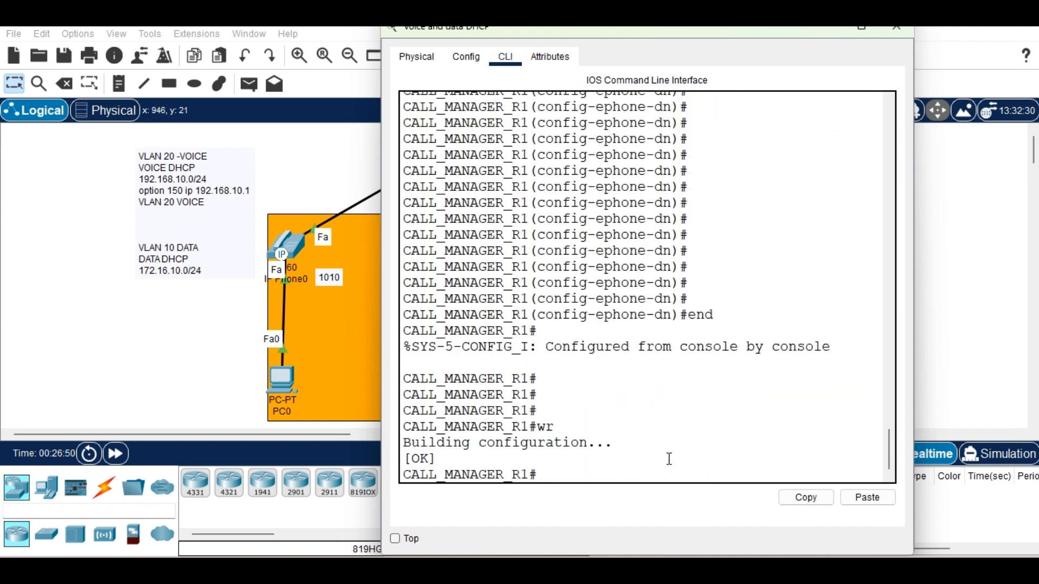
Step: Return to the topology, check IP Phone0's details, and change the extension label beside it to 1030
{"action": "left_click", "coordinate": [827, 34]}
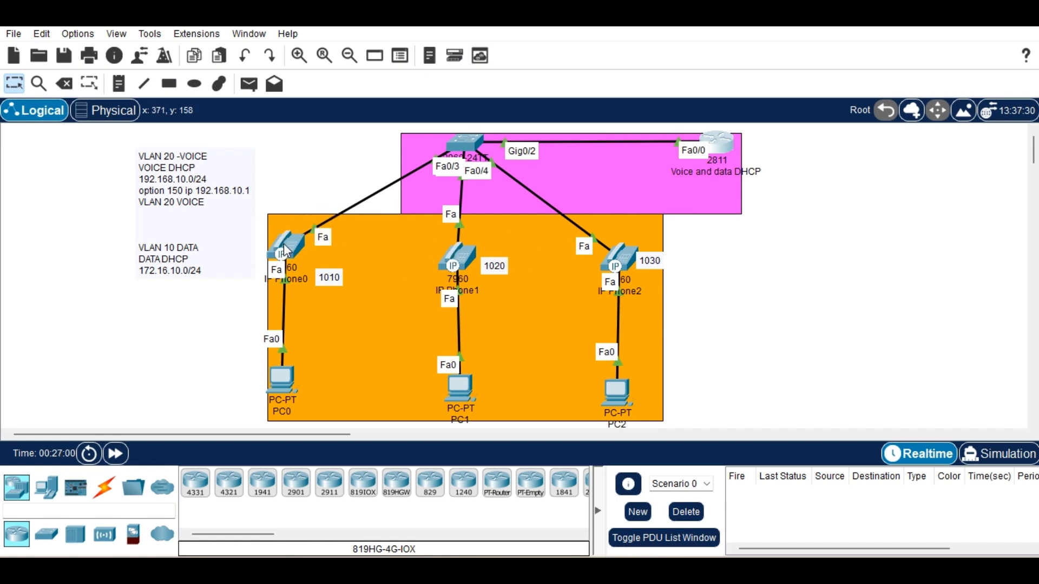
{"action": "mouse_move", "coordinate": [284, 250]}
{"action": "double_click", "coordinate": [328, 276]}
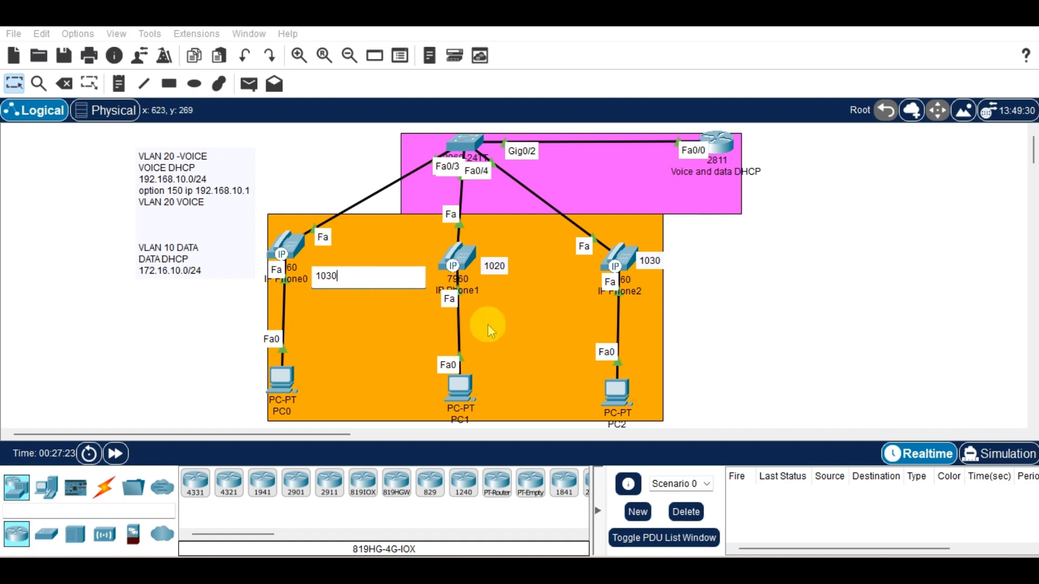
{"action": "double_click", "coordinate": [537, 310]}
{"action": "left_click", "coordinate": [900, 311]}
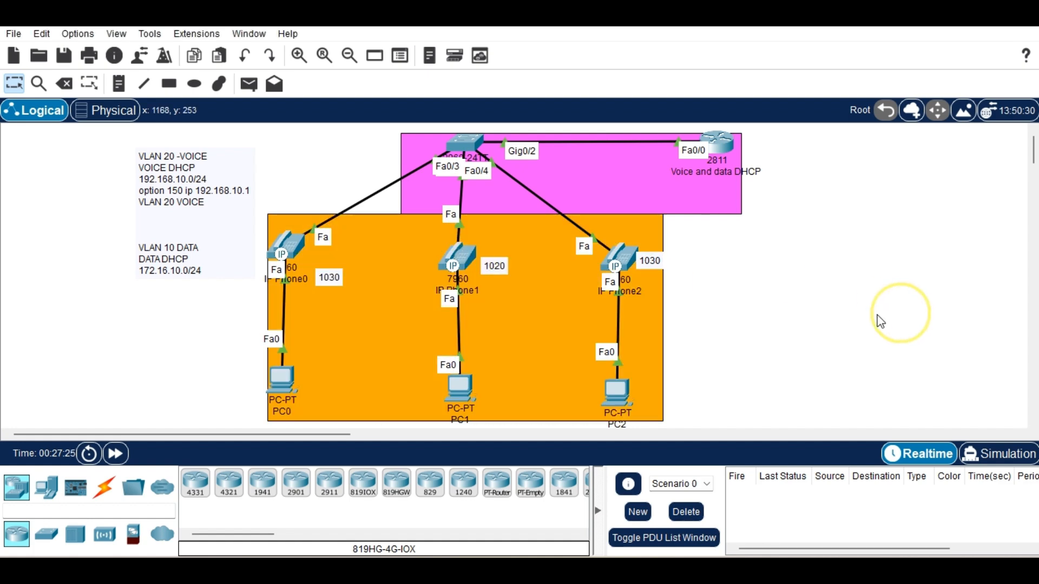
Step: Compare IP Phone1's line number with the extension label beside it
{"action": "left_click", "coordinate": [459, 259]}
{"action": "mouse_move", "coordinate": [461, 262]}
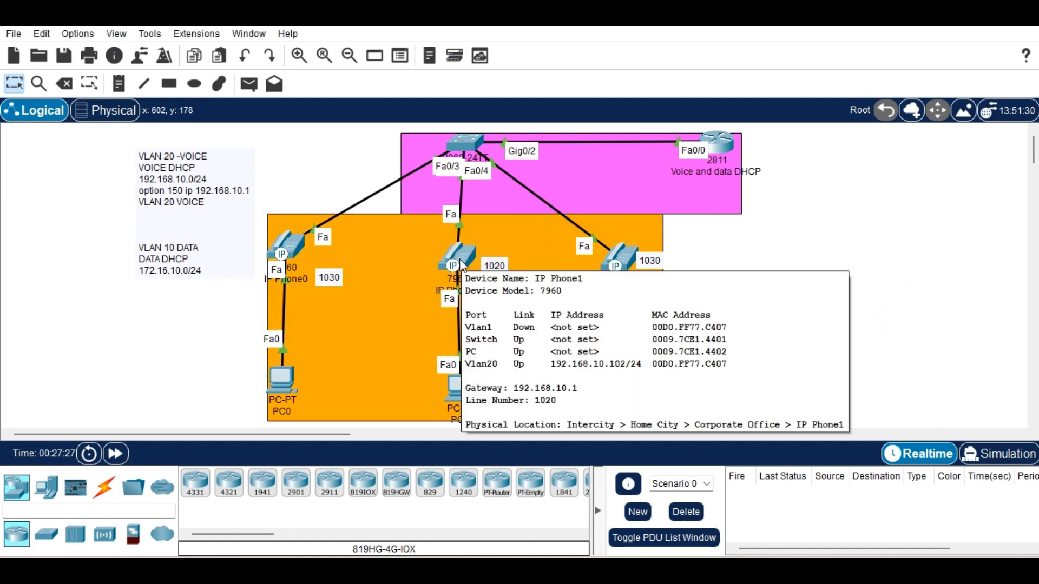
{"action": "left_click", "coordinate": [495, 265]}
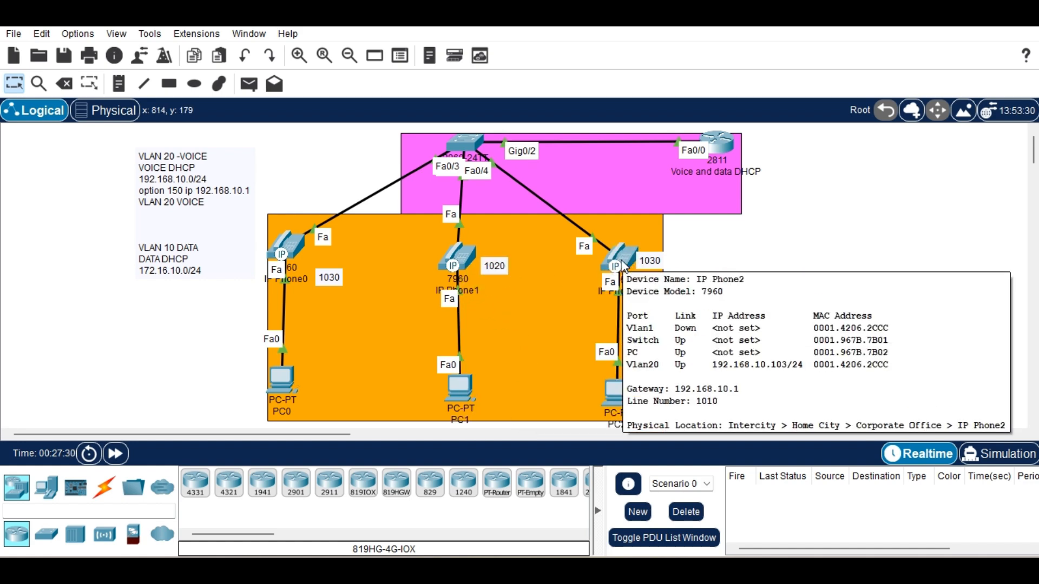
Step: Change the extension label beside IP Phone2 to 1010
{"action": "double_click", "coordinate": [649, 261]}
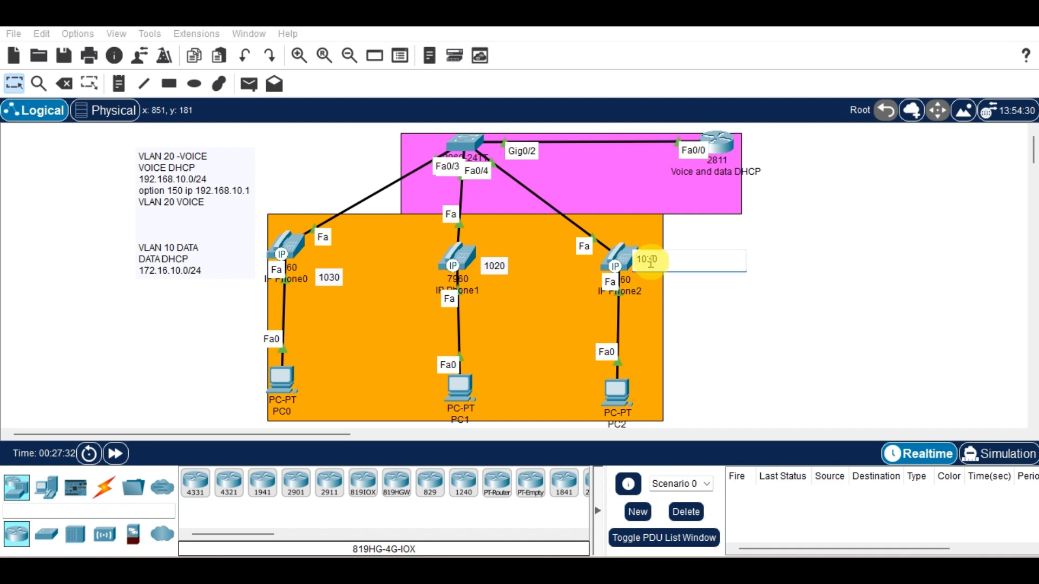
{"action": "type", "text": "1010"}
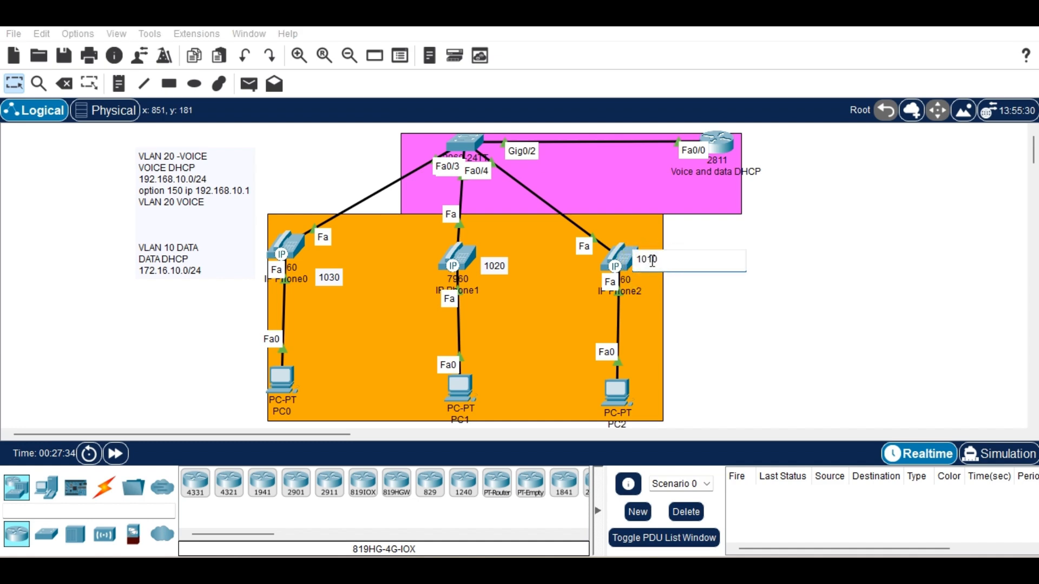
{"action": "left_click", "coordinate": [844, 340]}
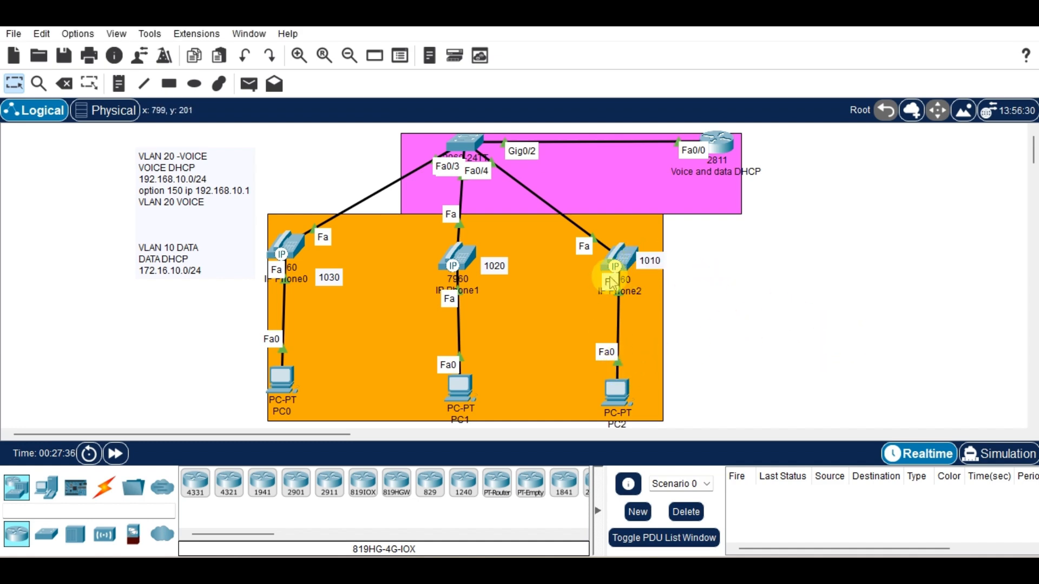
Step: Open IP Phone2's device window and arrange it side by side with the topology
{"action": "mouse_move", "coordinate": [625, 262]}
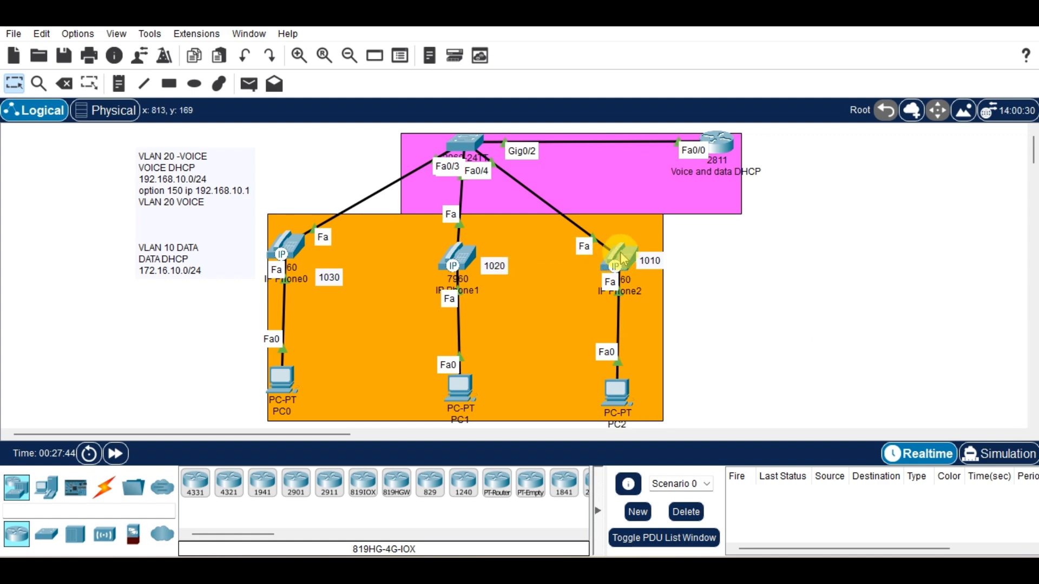
{"action": "left_click", "coordinate": [625, 260]}
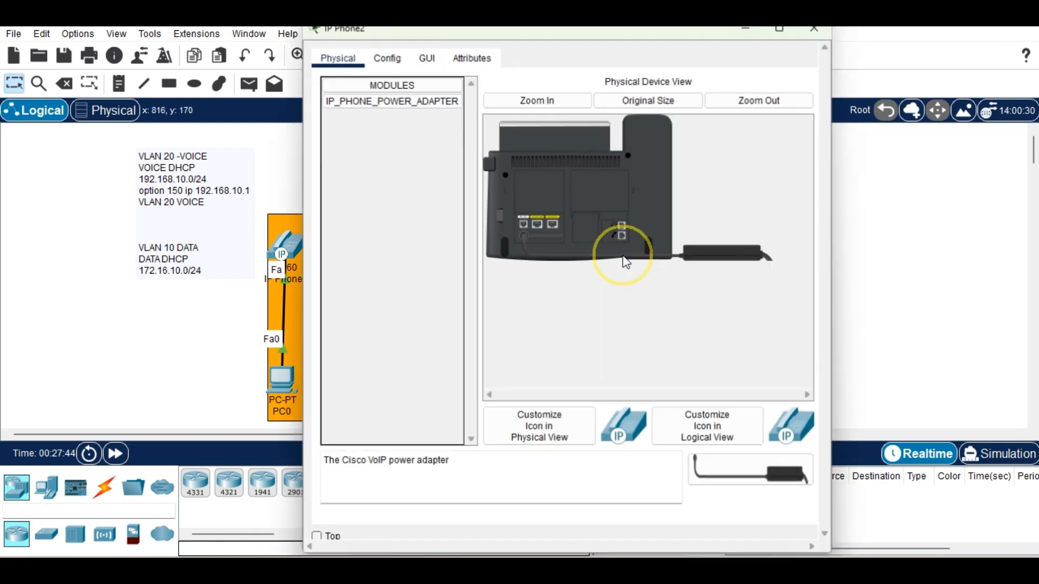
{"action": "left_click", "coordinate": [781, 28]}
{"action": "key", "text": "super+Right"}
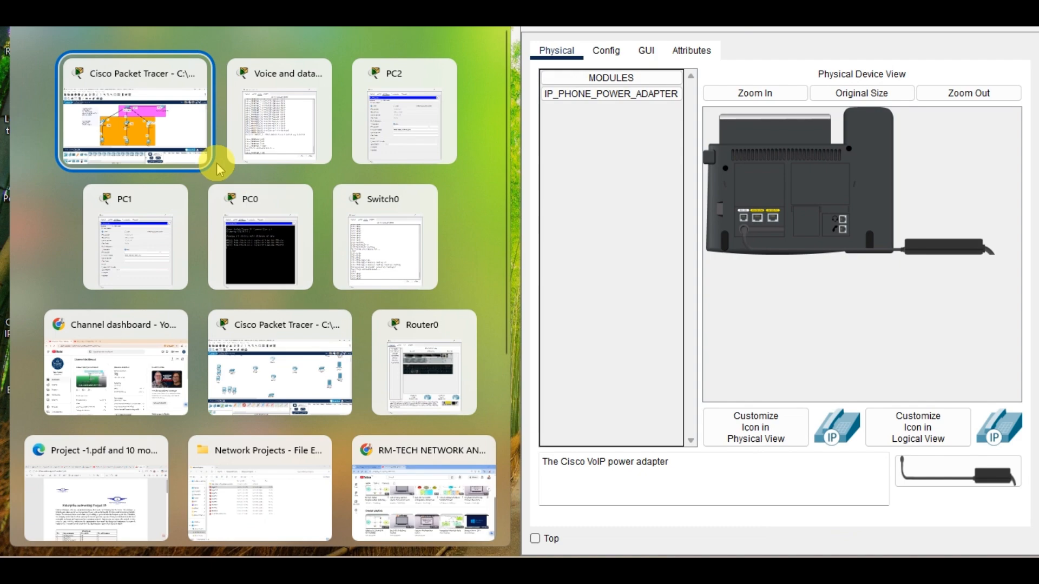
{"action": "left_click", "coordinate": [200, 151]}
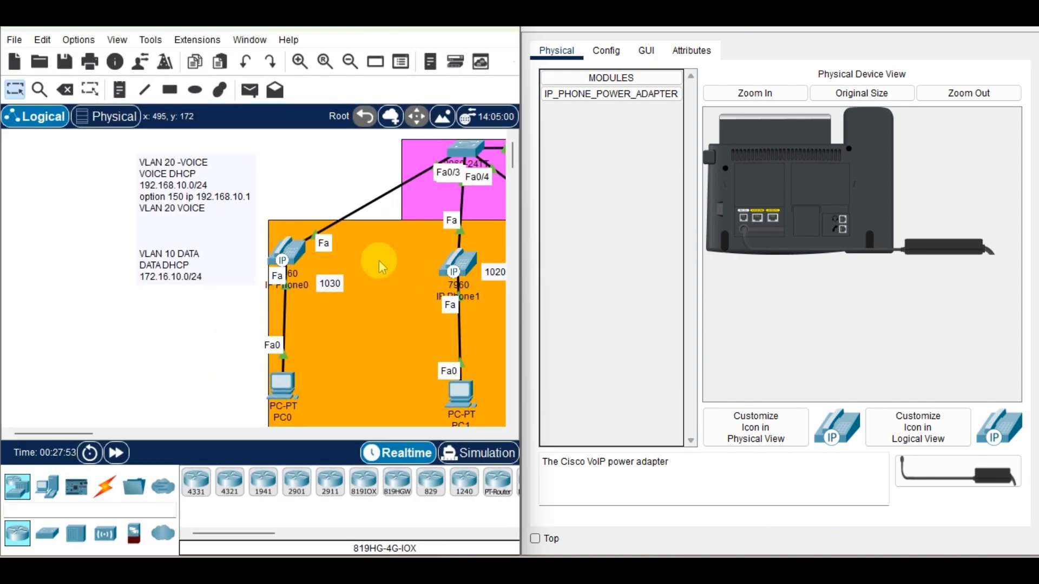
Step: Open IP Phone0's window beside IP Phone2's and display the graphical handset interface of both phones
{"action": "left_click", "coordinate": [299, 258]}
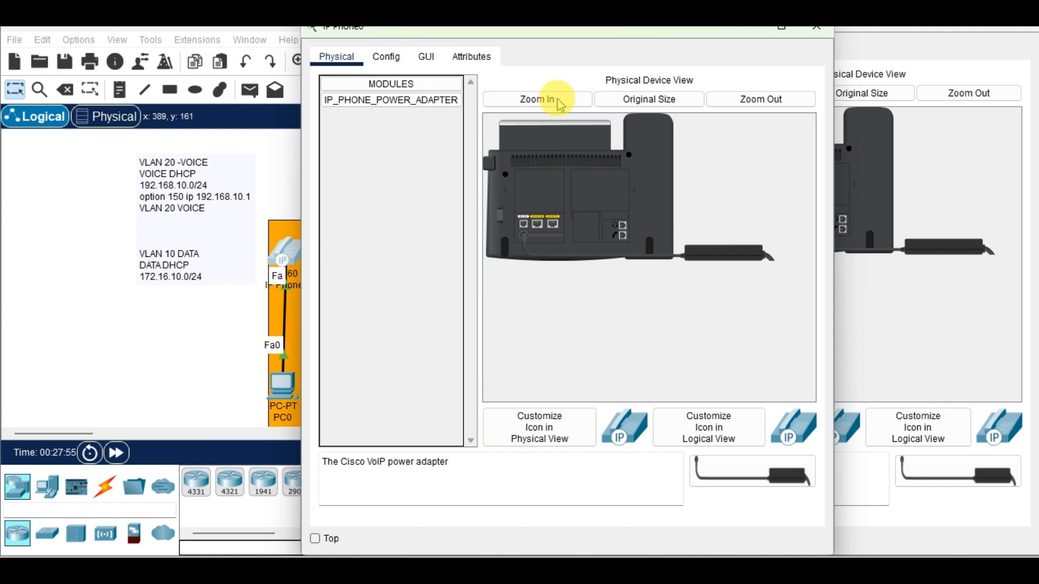
{"action": "left_click", "coordinate": [781, 29]}
{"action": "left_click", "coordinate": [724, 122]}
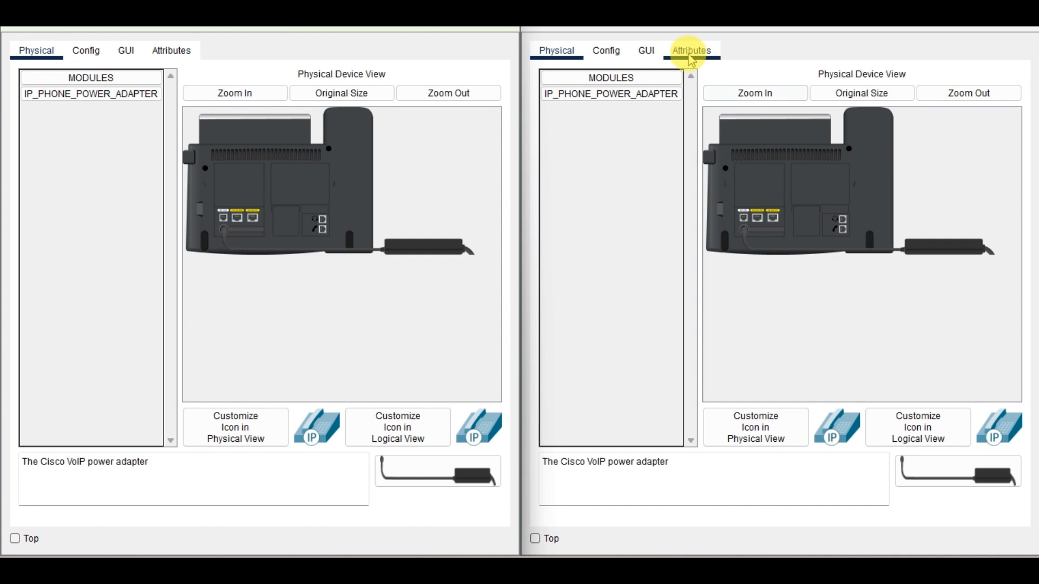
{"action": "left_click", "coordinate": [654, 54]}
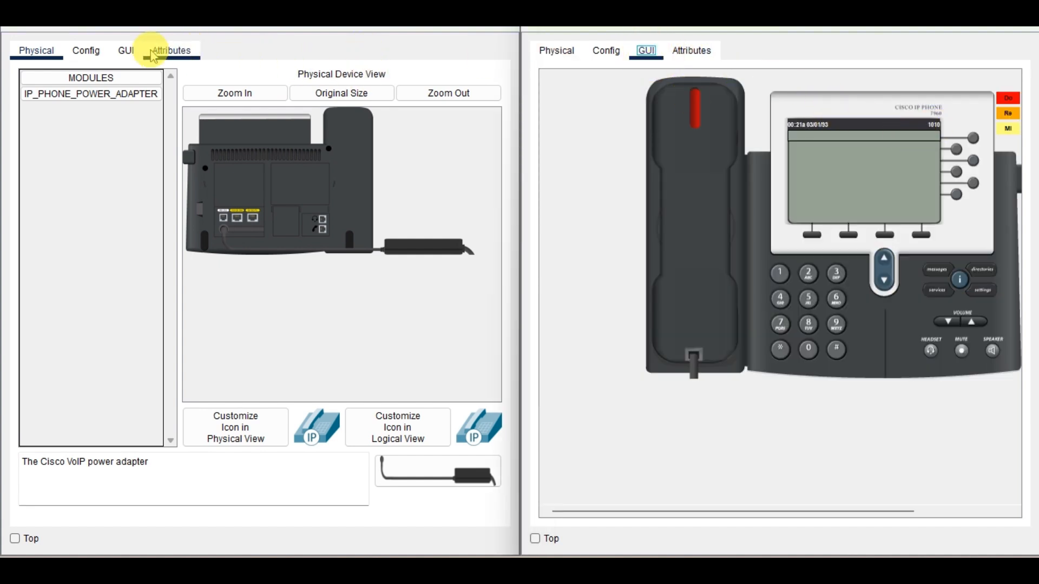
{"action": "left_click", "coordinate": [132, 53]}
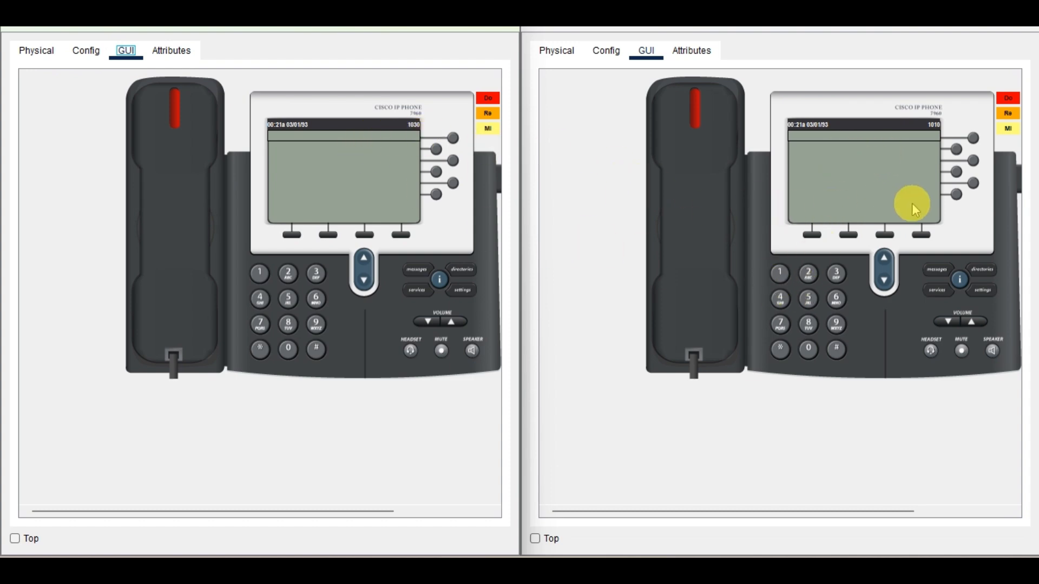
Step: Dial 1030 on IP Phone2, lift its handset to ring IP Phone0, and hang up
{"action": "left_click", "coordinate": [782, 270]}
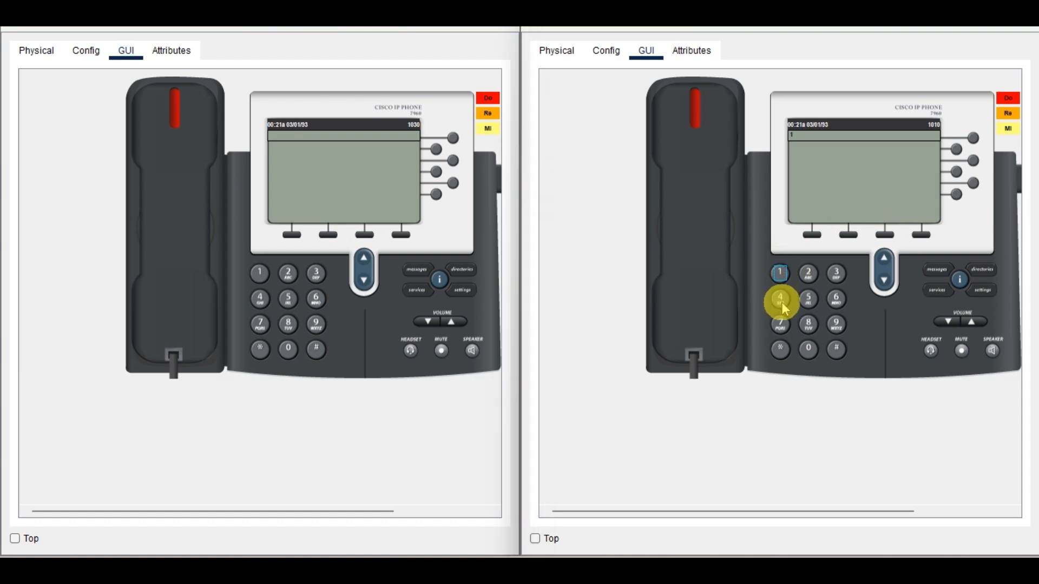
{"action": "left_click", "coordinate": [815, 350]}
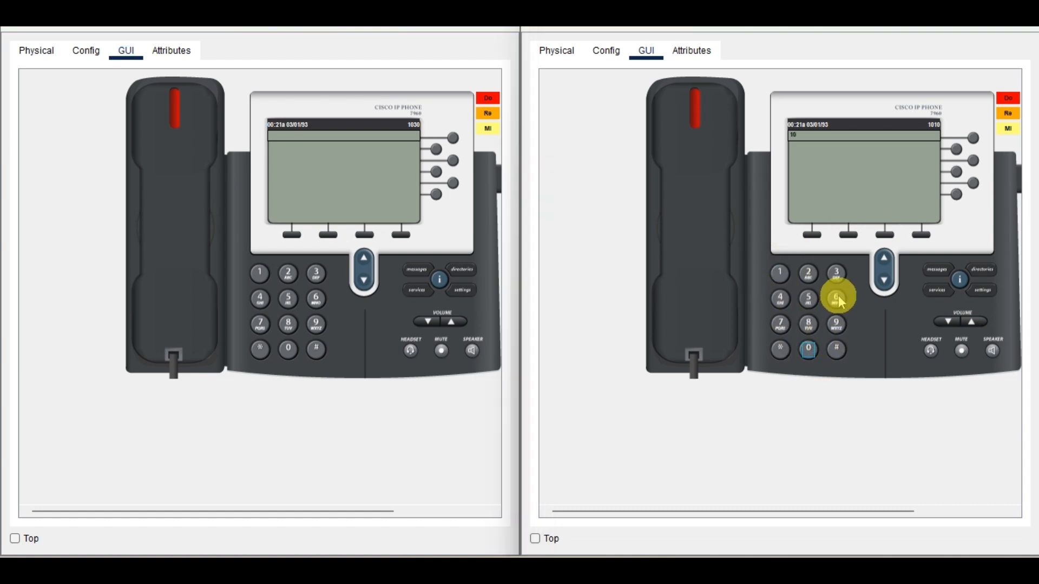
{"action": "left_click", "coordinate": [836, 273]}
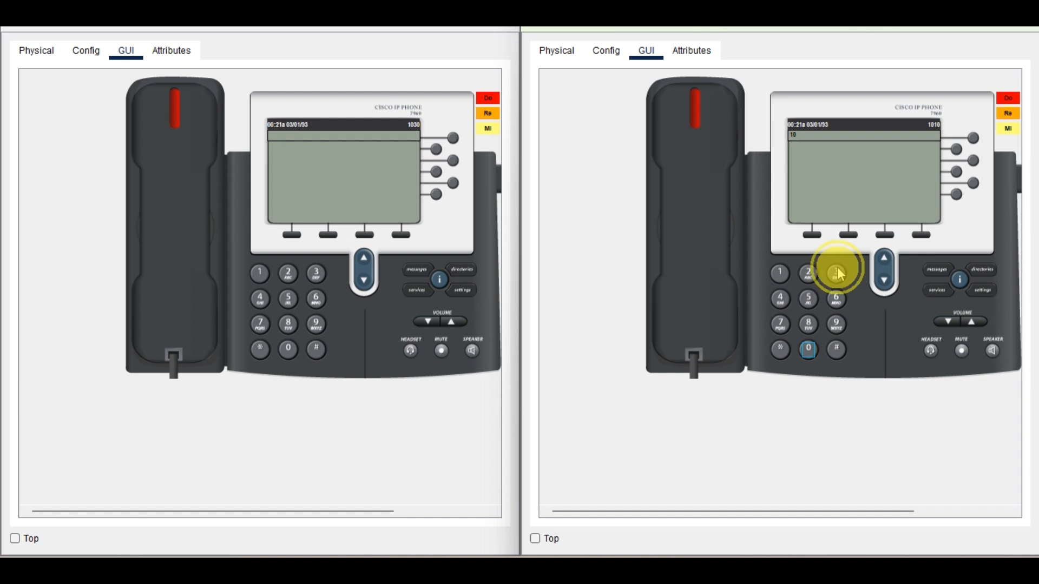
{"action": "left_click", "coordinate": [807, 352]}
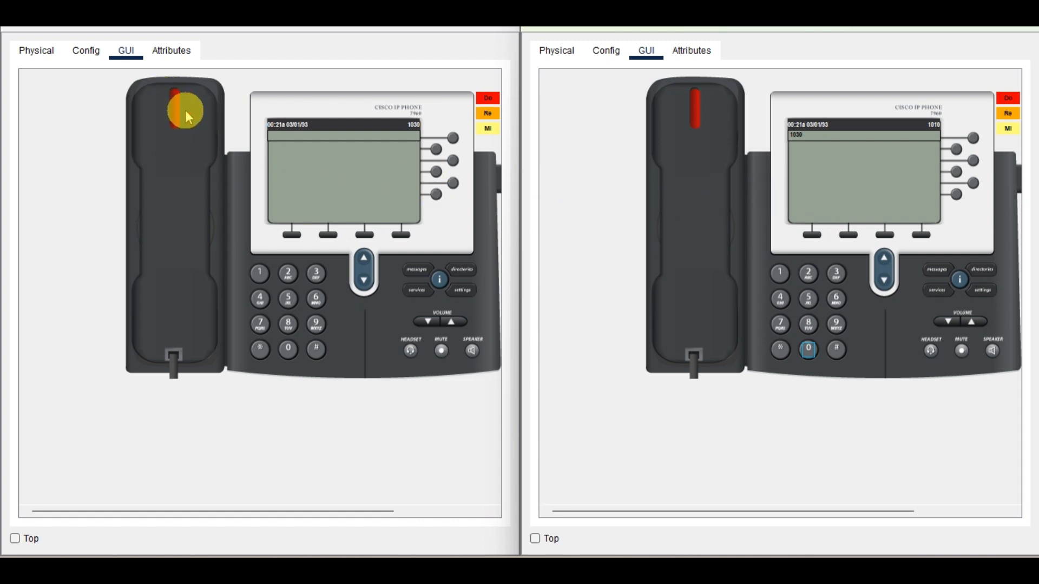
{"action": "left_click", "coordinate": [673, 173]}
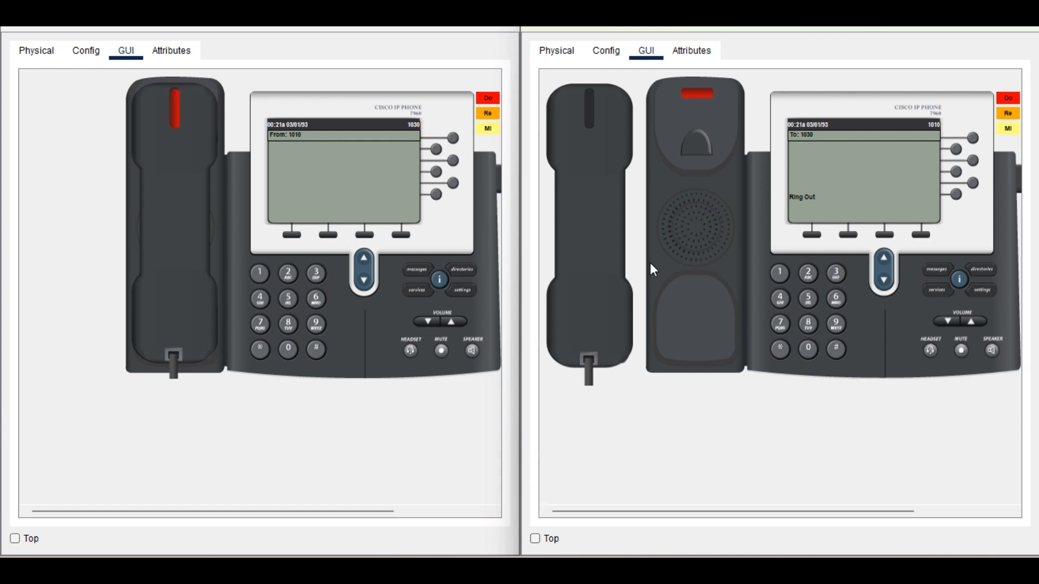
{"action": "left_click", "coordinate": [592, 165]}
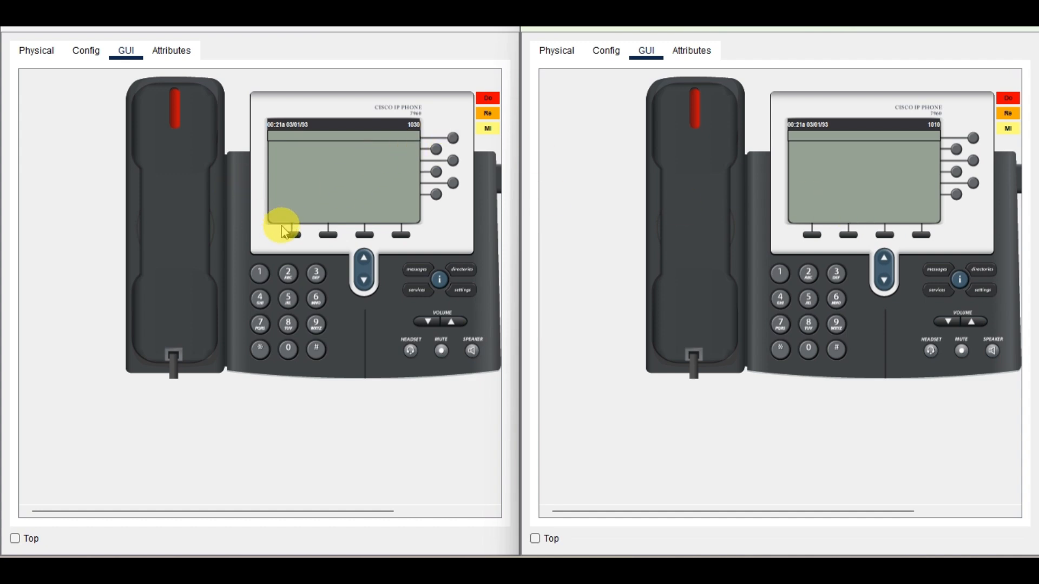
Step: Dial 1010 on IP Phone0, lift its handset to ring IP Phone2, and hang up
{"action": "left_click", "coordinate": [260, 273]}
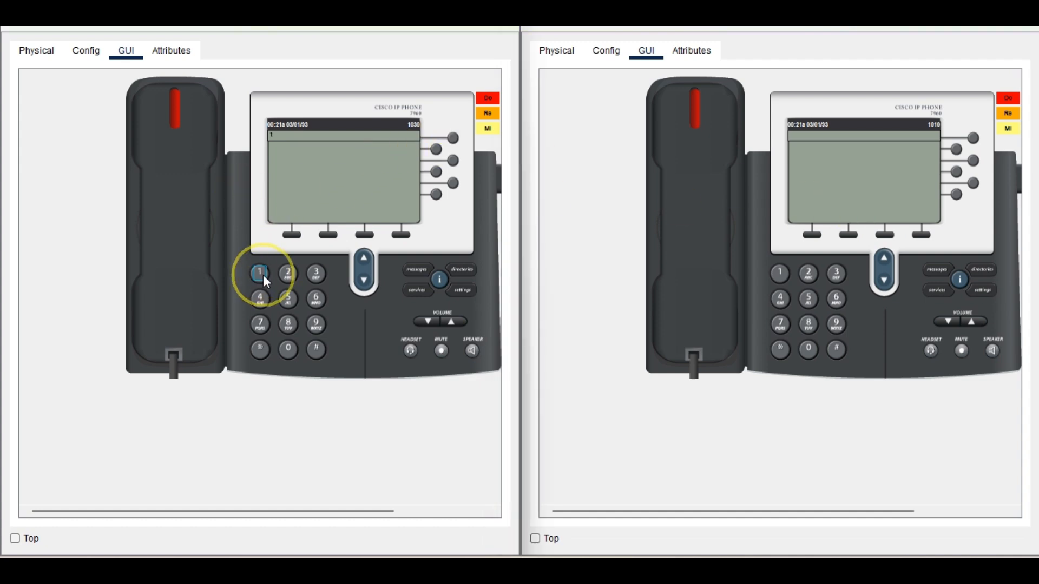
{"action": "left_click", "coordinate": [289, 349]}
{"action": "left_click", "coordinate": [261, 274]}
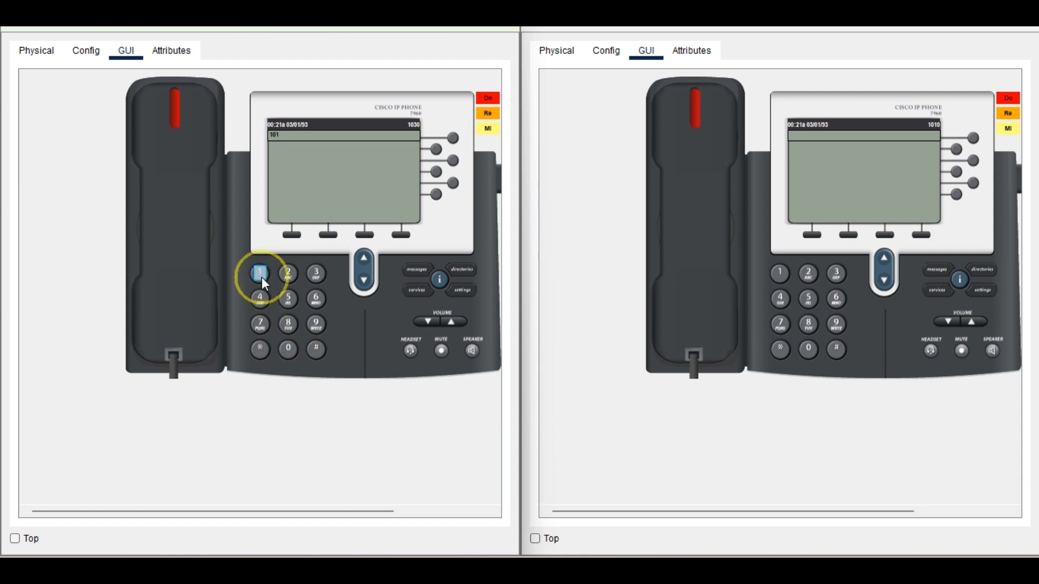
{"action": "left_click", "coordinate": [288, 348]}
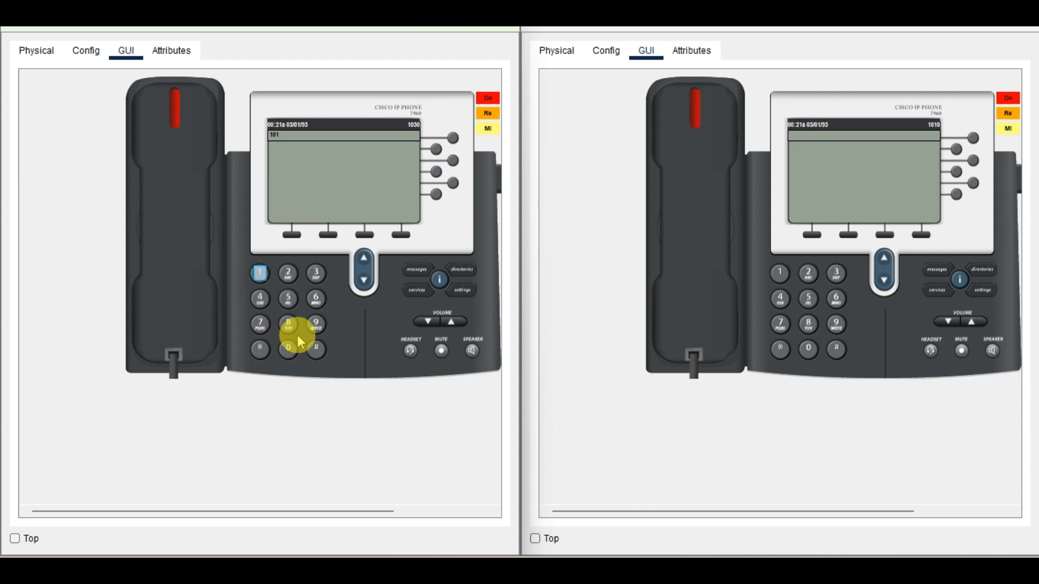
{"action": "left_click", "coordinate": [182, 217]}
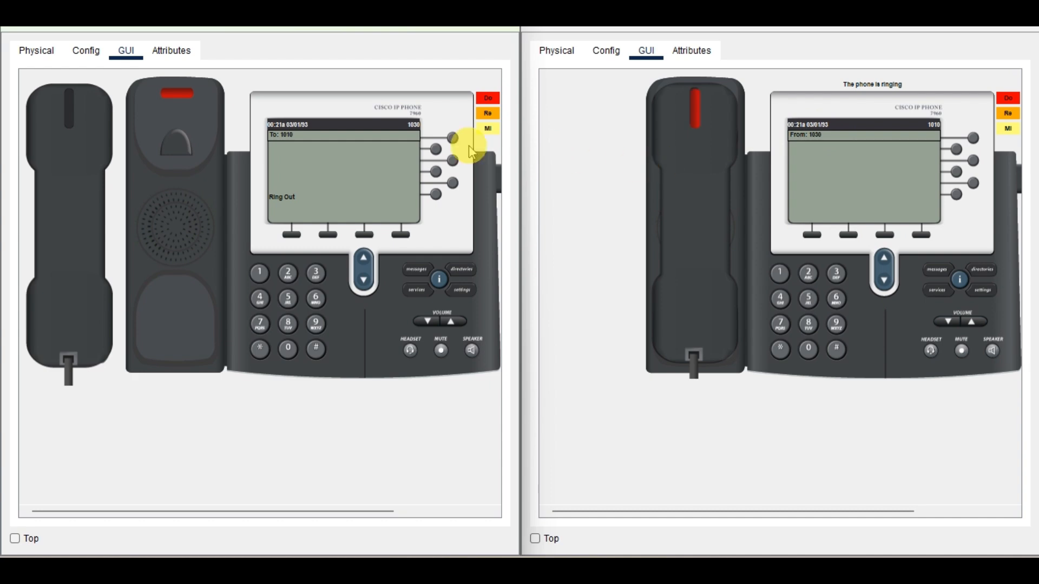
{"action": "left_click", "coordinate": [74, 160]}
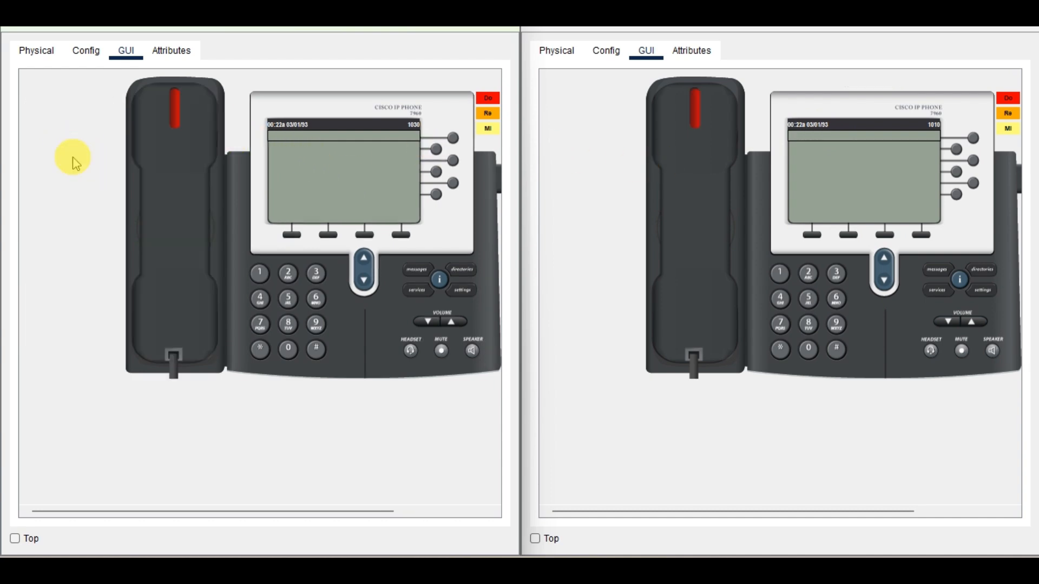
Step: Lift and replace IP Phone2's handset, close both phone windows, and maximize the topology
{"action": "left_click", "coordinate": [709, 170]}
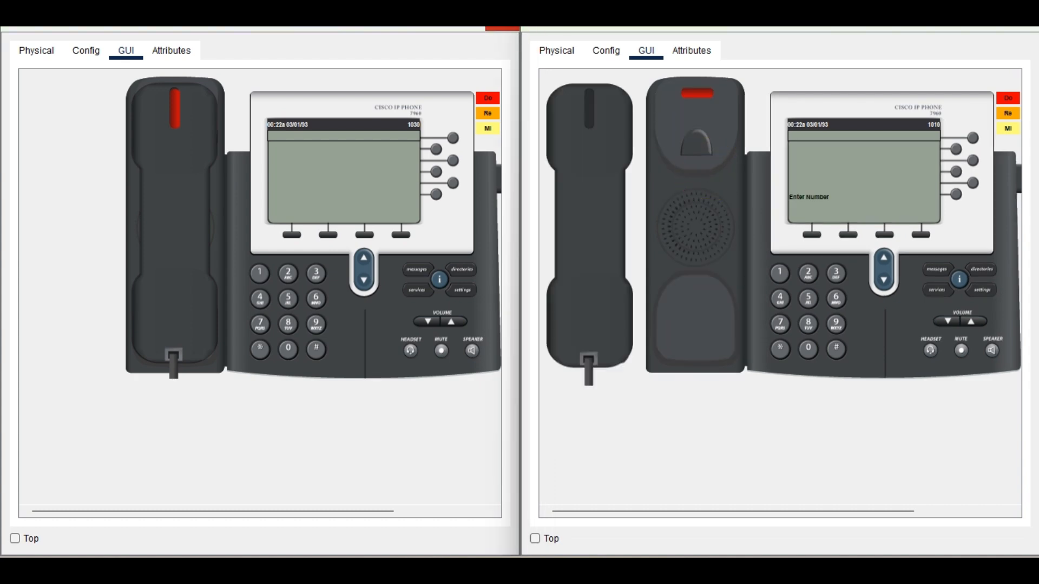
{"action": "left_click", "coordinate": [599, 128]}
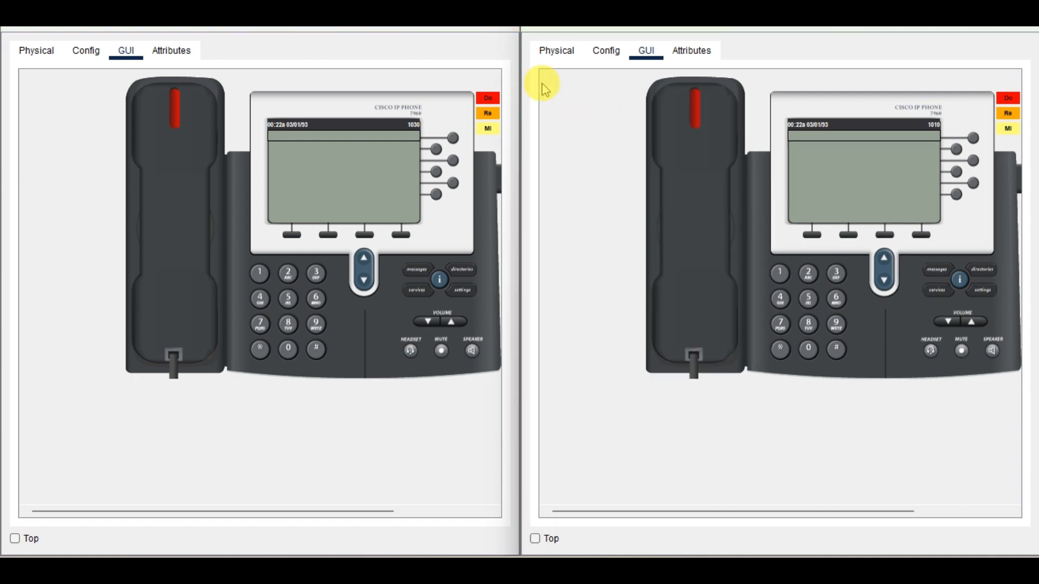
{"action": "left_click", "coordinate": [502, 28]}
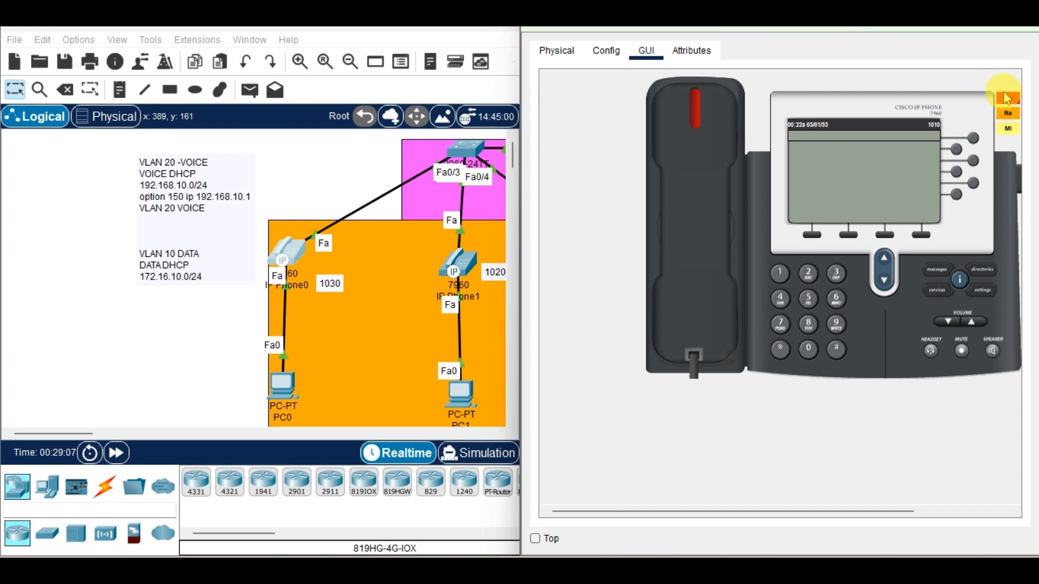
{"action": "left_click", "coordinate": [1022, 28]}
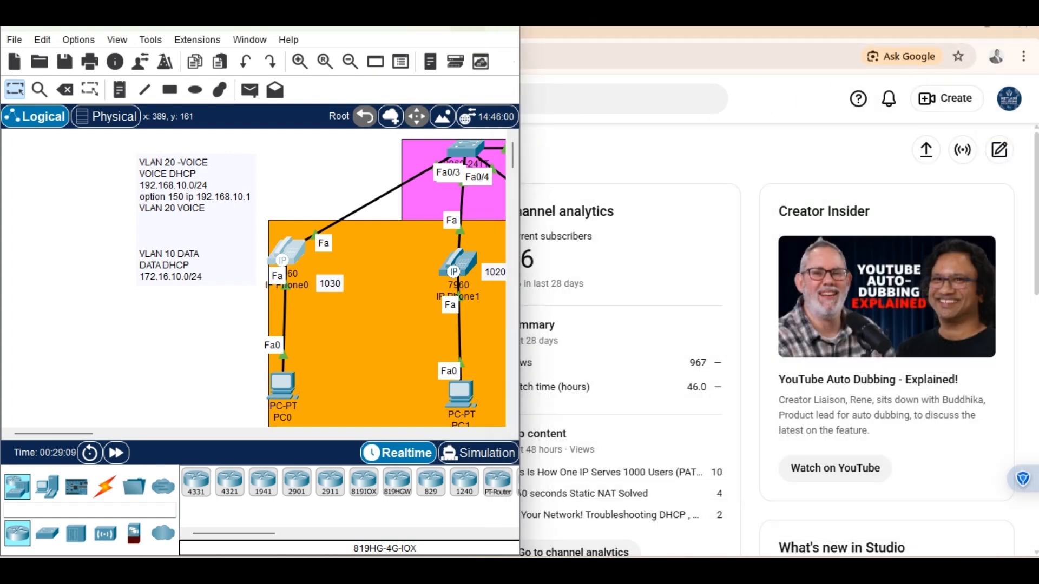
{"action": "left_click", "coordinate": [460, 28]}
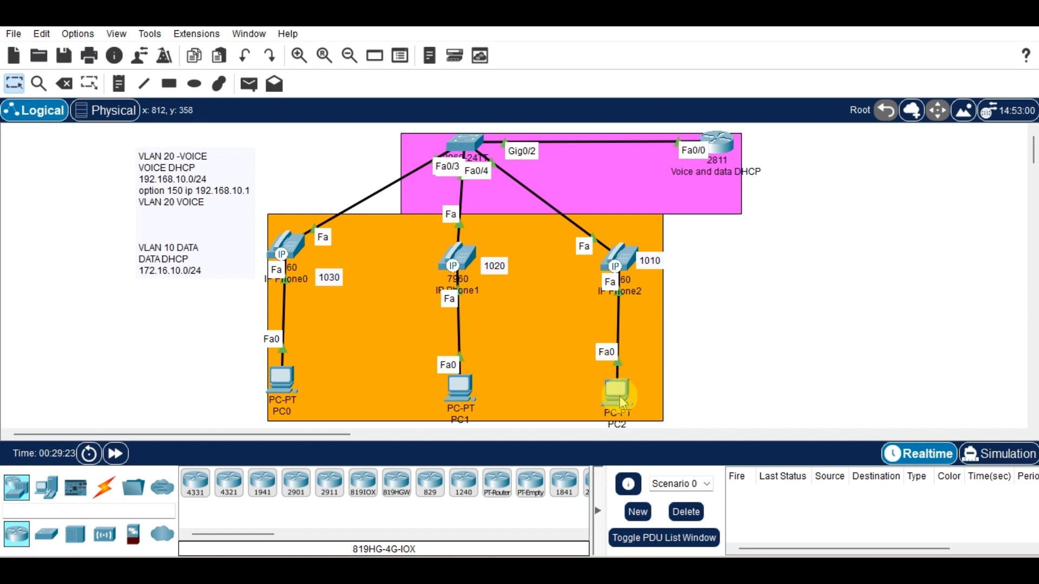
Step: Nudge the VLAN note toward the phones and place a note "STEPS TO CONFIGURE CONVERGED NETORK IN CISCO PACKET TRACER" below and right of the router
{"action": "left_click_drag", "start_coordinate": [215, 182], "coordinate": [229, 182]}
{"action": "left_click", "coordinate": [119, 84]}
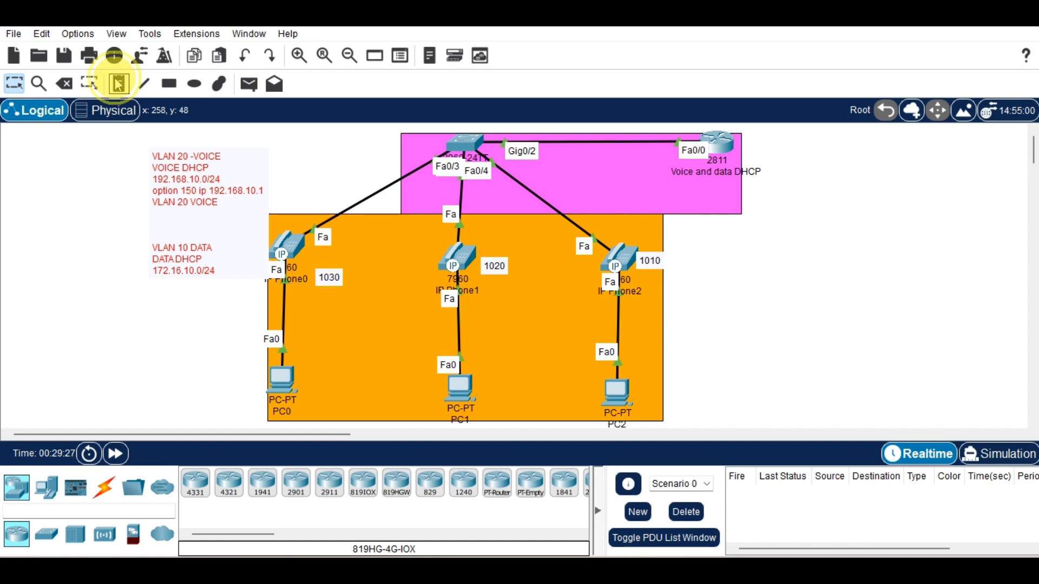
{"action": "left_click", "coordinate": [789, 190]}
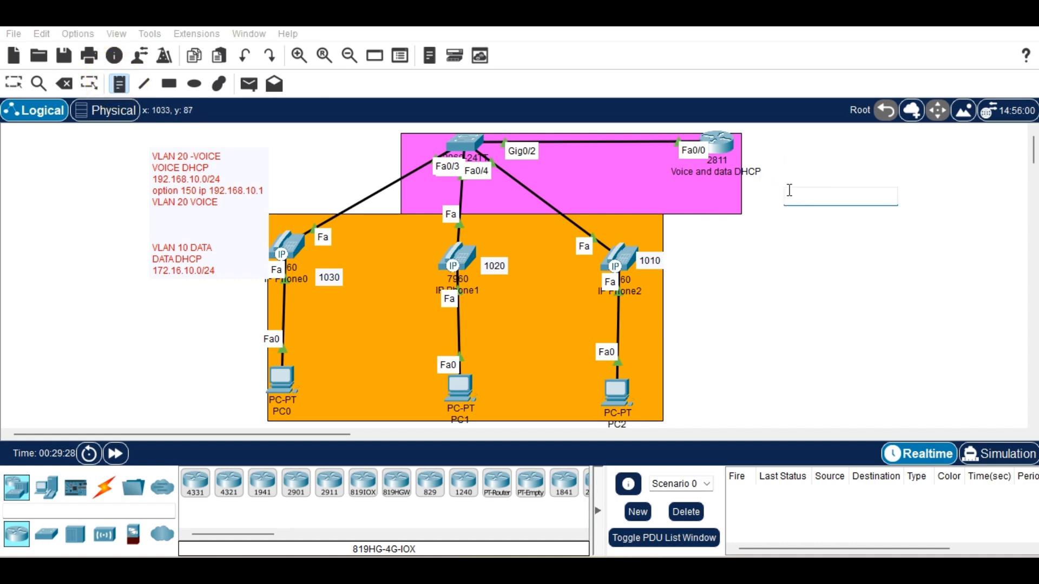
{"action": "type", "text": "STEPS TO CON"}
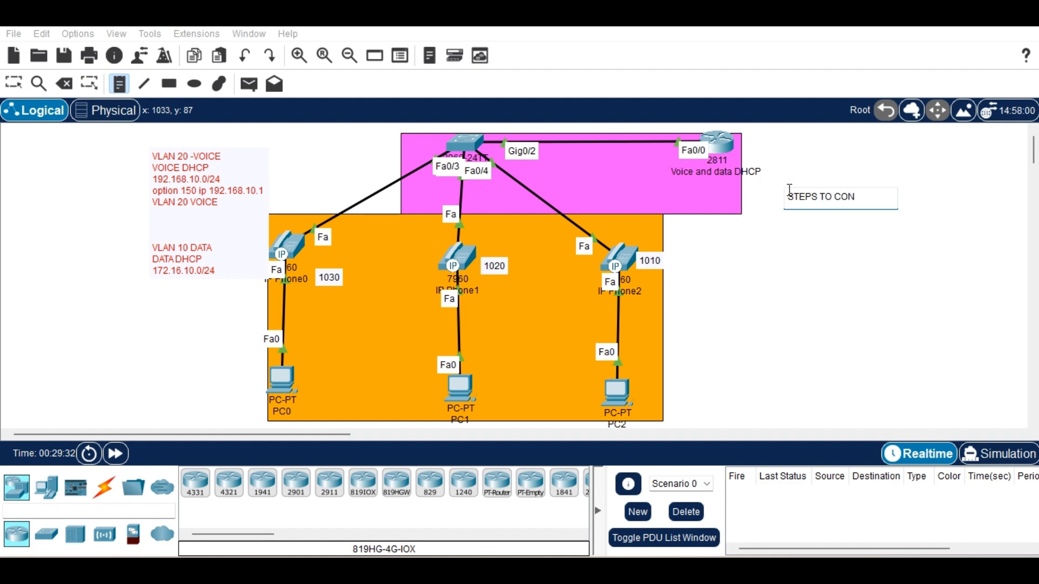
{"action": "type", "text": "FIGURE"}
{"action": "type", "text": " CONVER"}
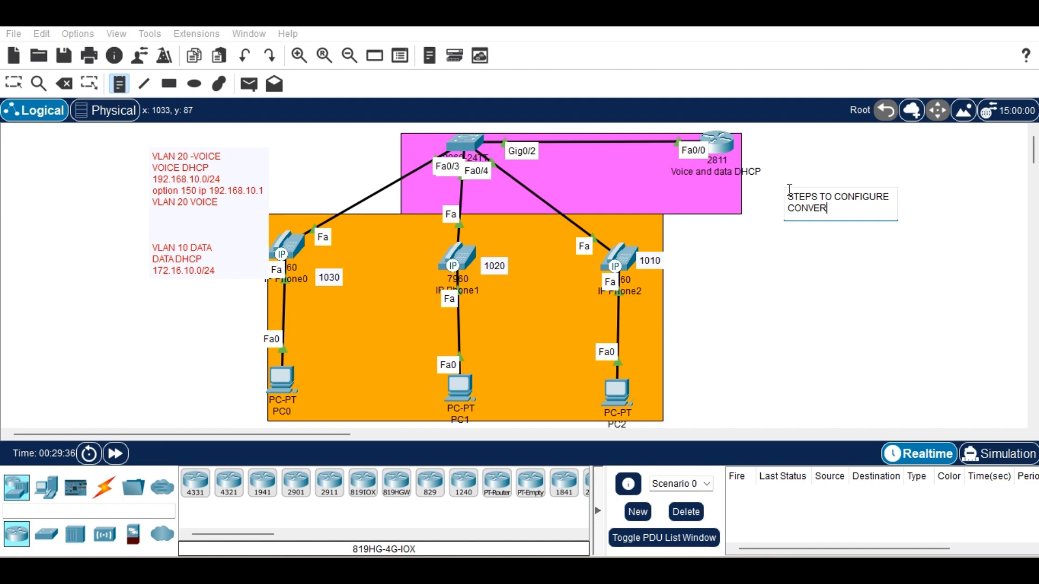
{"action": "type", "text": "GED NETORK IN CISCO "}
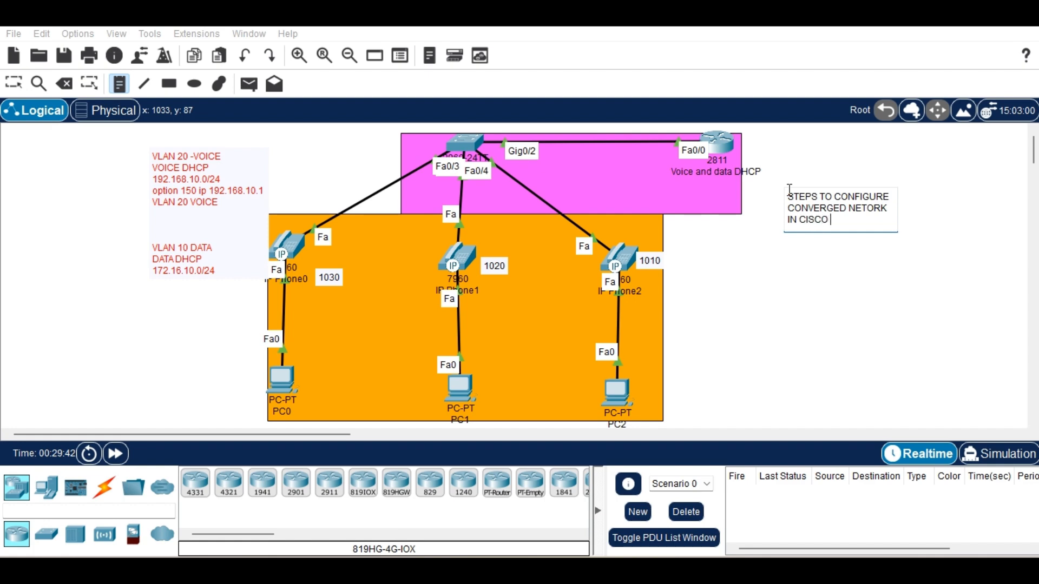
{"action": "type", "text": "PACKET TRACER"}
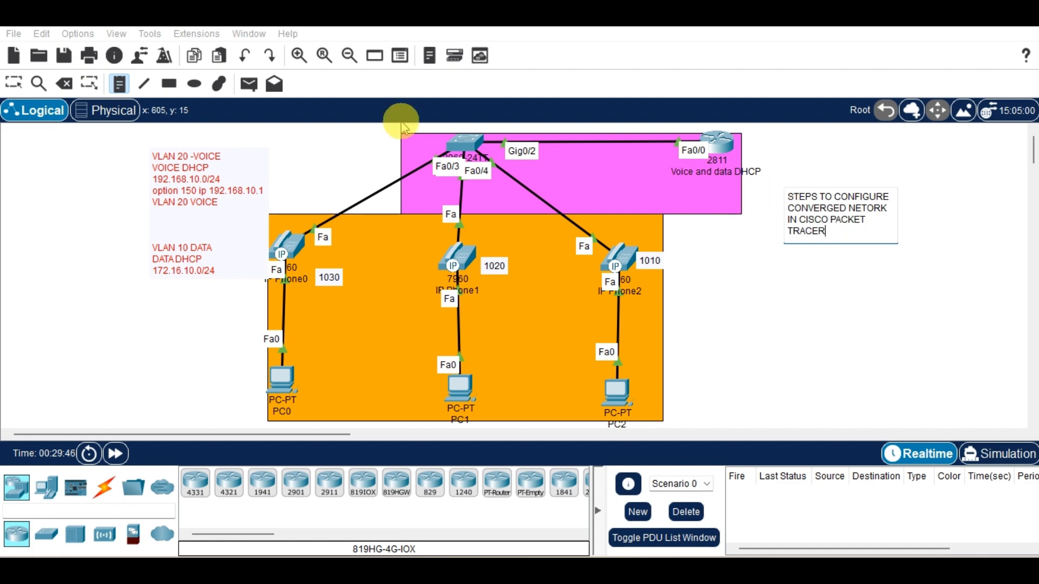
{"action": "left_click", "coordinate": [13, 83]}
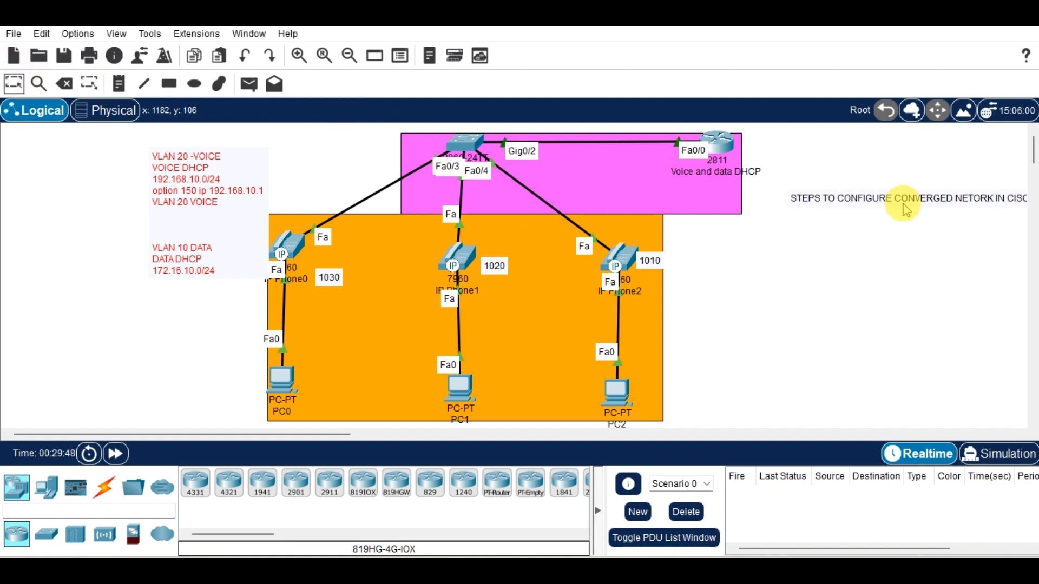
{"action": "left_click_drag", "start_coordinate": [885, 203], "coordinate": [802, 243]}
Step: Draw a rectangle filled with green #55ff00 around the "STEPS TO CONFIGURE" heading note and centre the heading inside it
{"action": "left_click", "coordinate": [169, 84]}
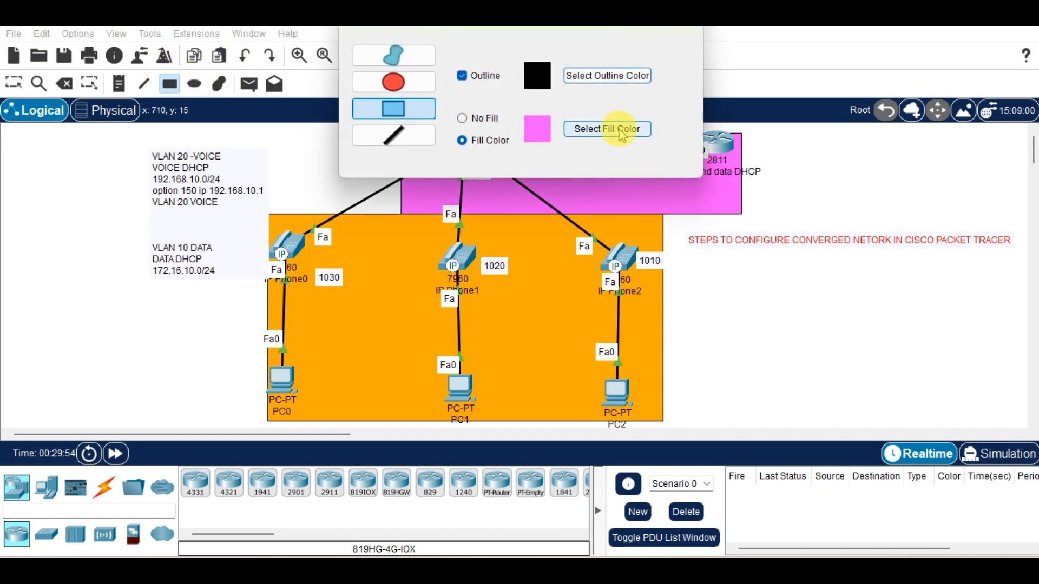
{"action": "left_click", "coordinate": [598, 128]}
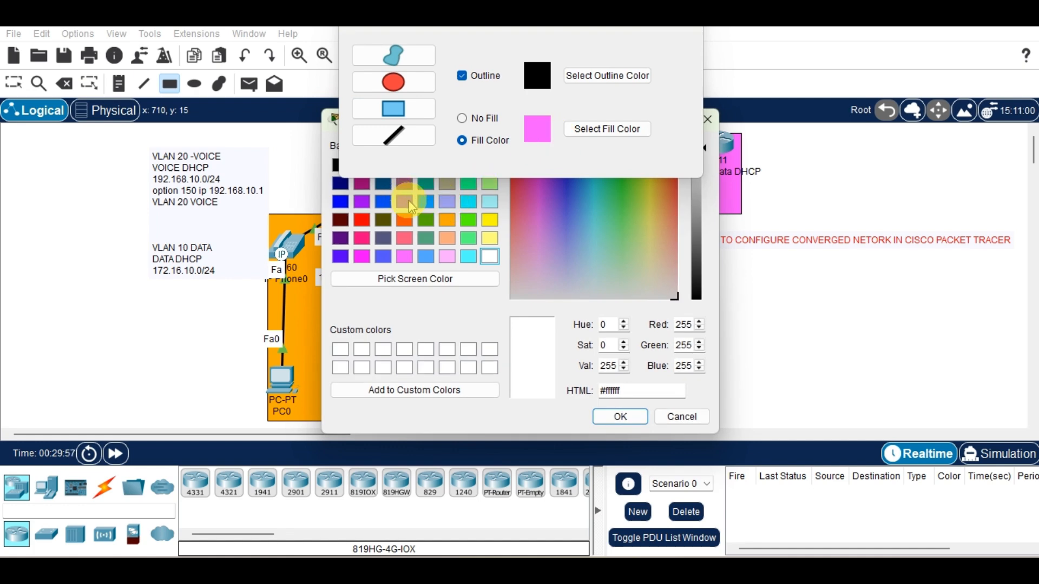
{"action": "left_click", "coordinate": [409, 203]}
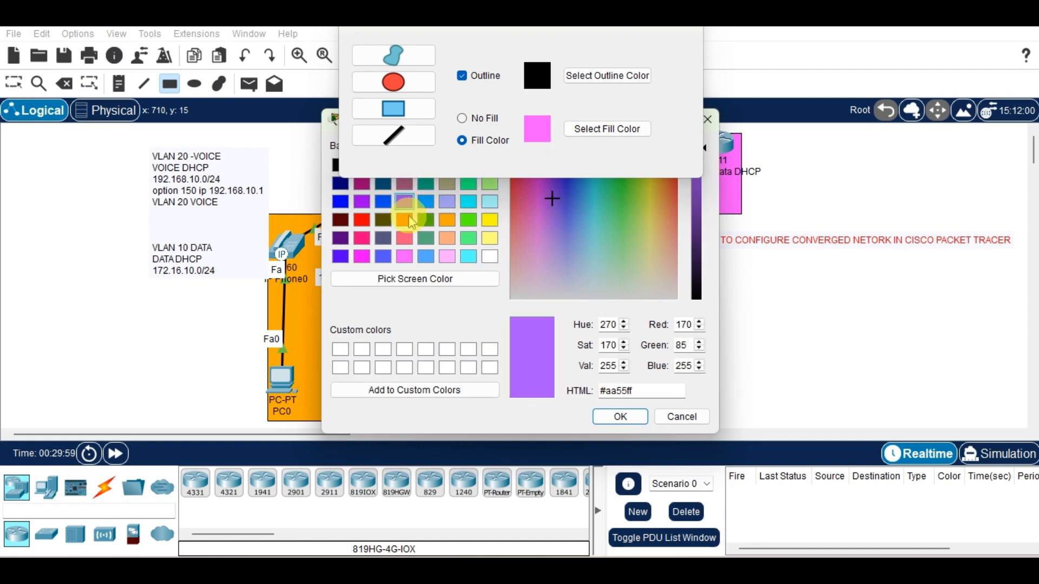
{"action": "left_click", "coordinate": [468, 220]}
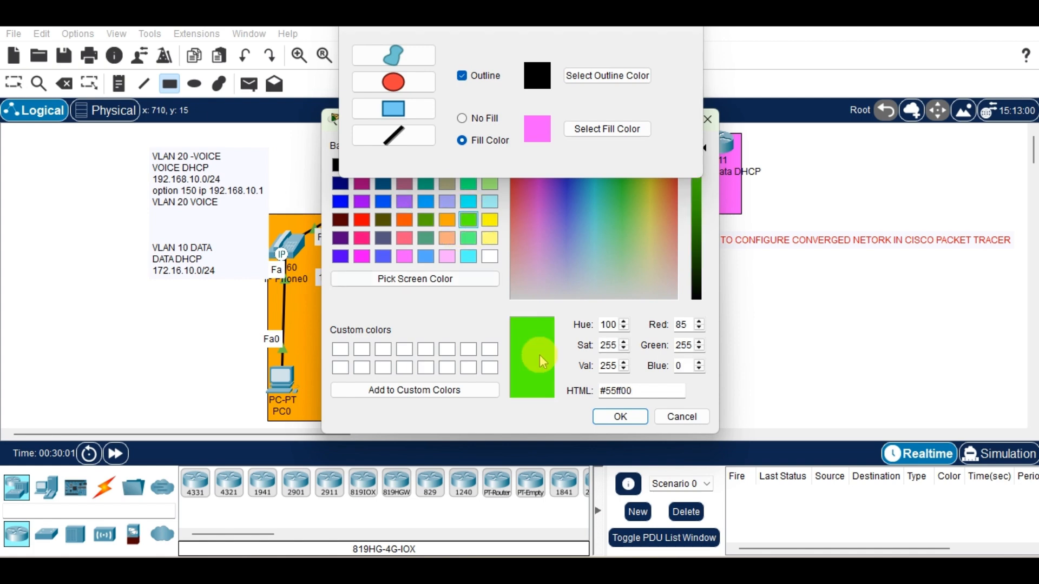
{"action": "left_click", "coordinate": [599, 417]}
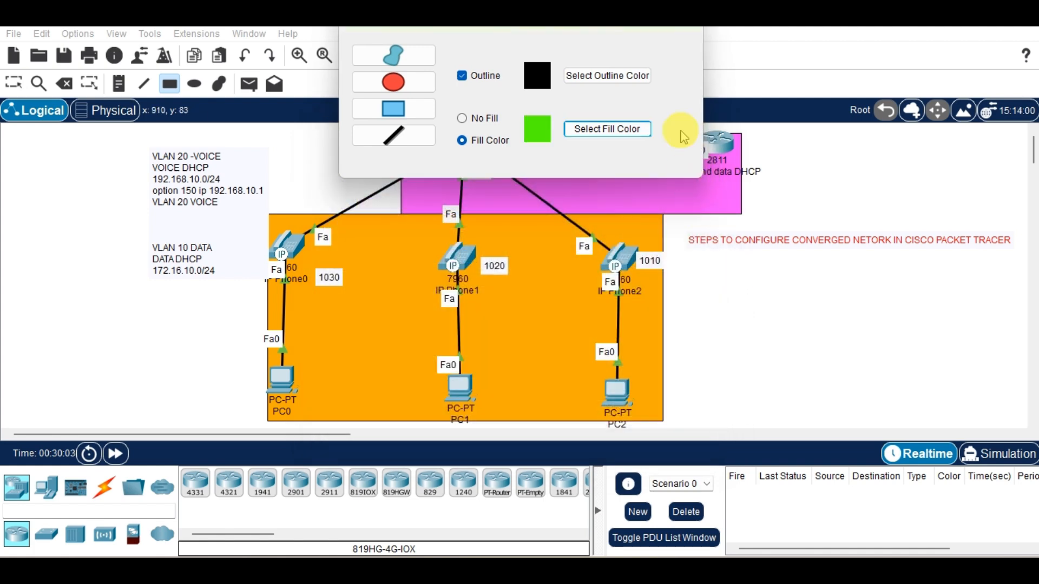
{"action": "left_click", "coordinate": [691, 17]}
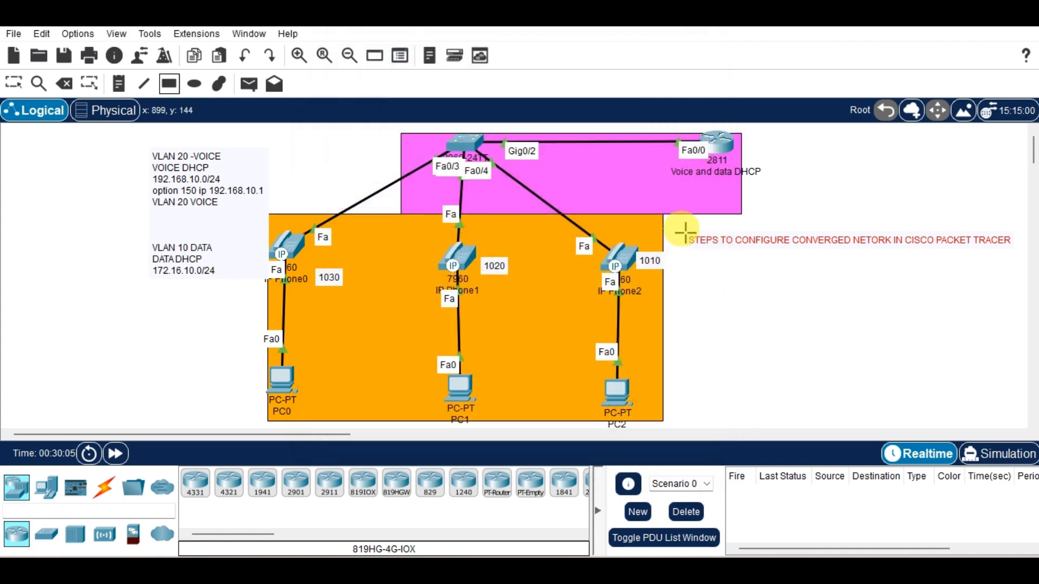
{"action": "mouse_move", "coordinate": [685, 233]}
{"action": "left_mouse_down"}
{"action": "mouse_move", "coordinate": [693, 250]}
{"action": "mouse_move", "coordinate": [717, 255]}
{"action": "mouse_move", "coordinate": [1022, 261]}
{"action": "left_mouse_up"}
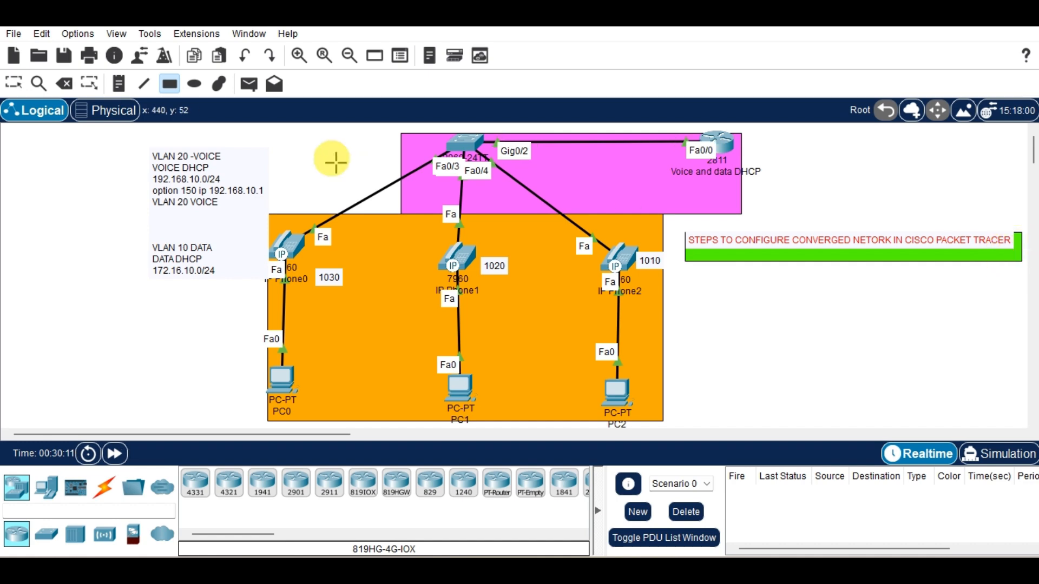
{"action": "left_click", "coordinate": [12, 83]}
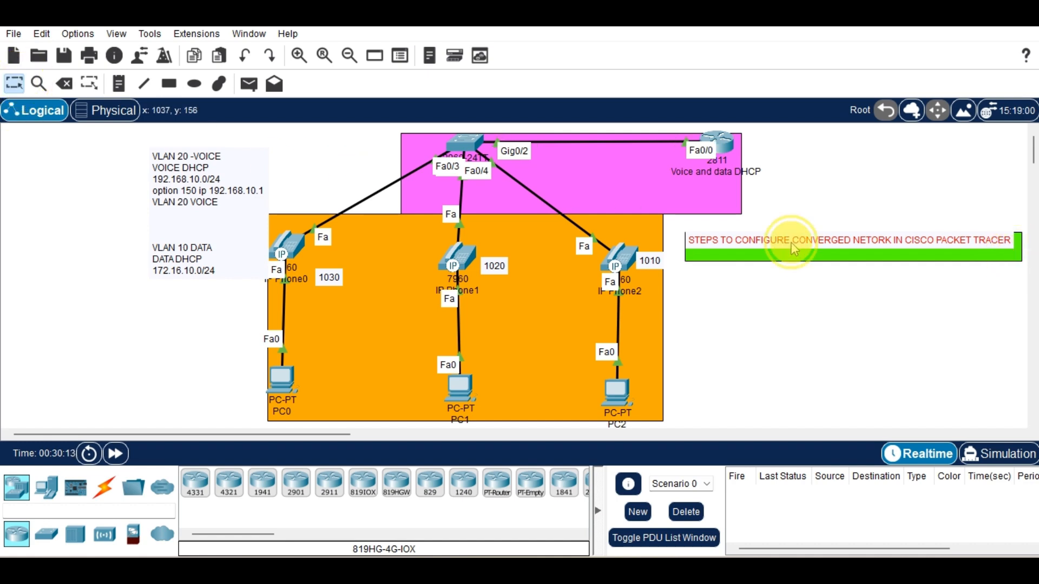
{"action": "left_click_drag", "start_coordinate": [791, 242], "coordinate": [790, 253]}
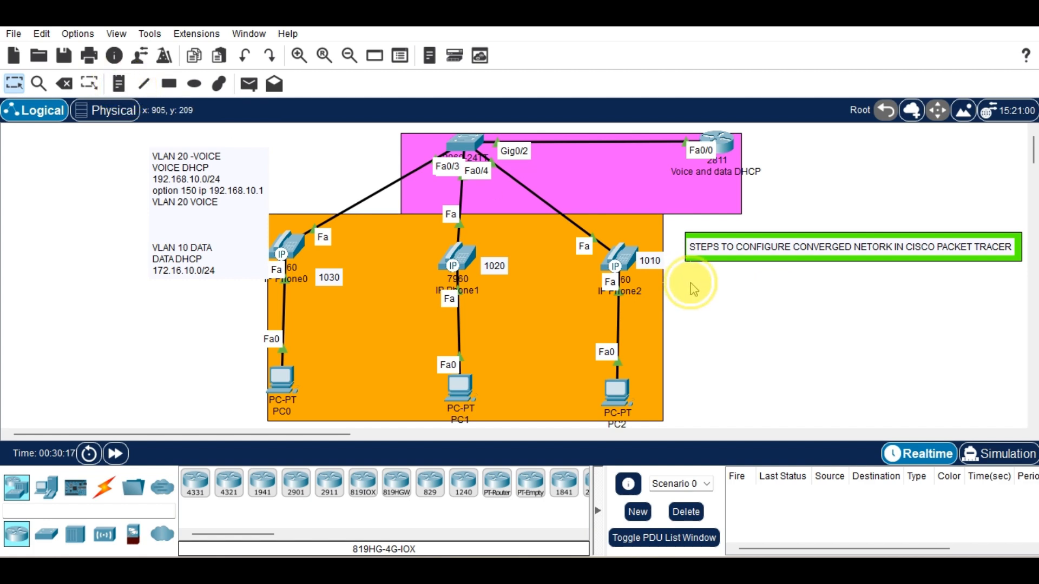
Step: Start a new note below the green heading box with the line "1. Cable the network as shown"
{"action": "left_click", "coordinate": [119, 84]}
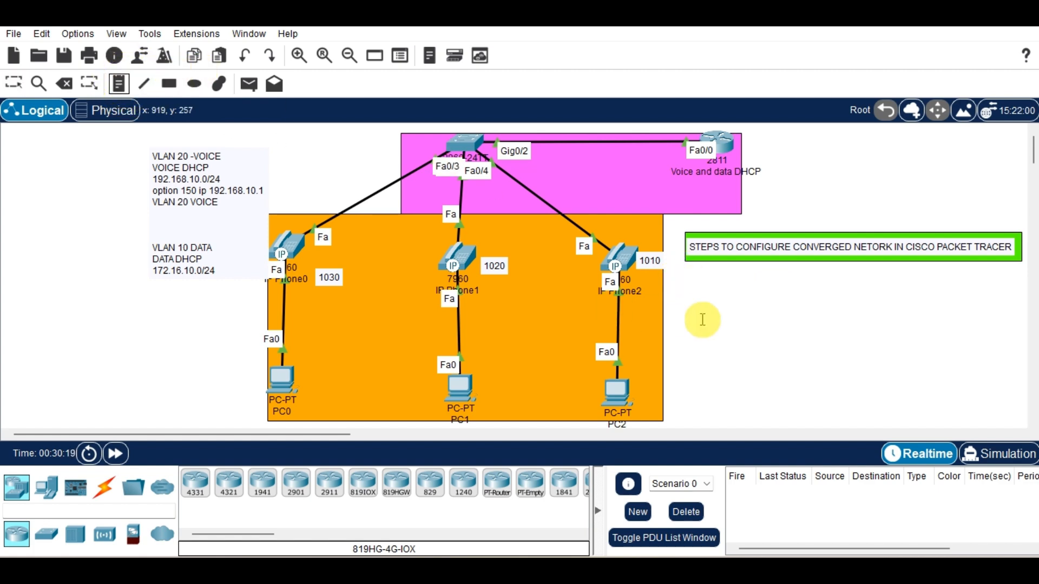
{"action": "left_click", "coordinate": [688, 276]}
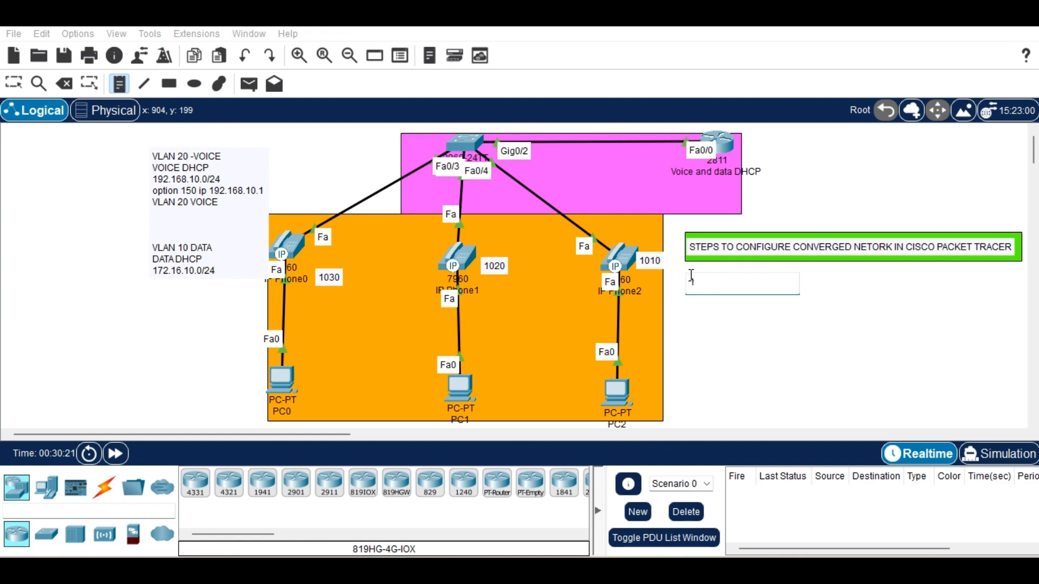
{"action": "type", "text": "1. Cable "}
{"action": "type", "text": "the netw"}
{"action": "type", "text": "ork and"}
{"action": "key", "text": "BackSpace"}
{"action": "key", "text": "BackSpace"}
{"action": "type", "text": "as shown"}
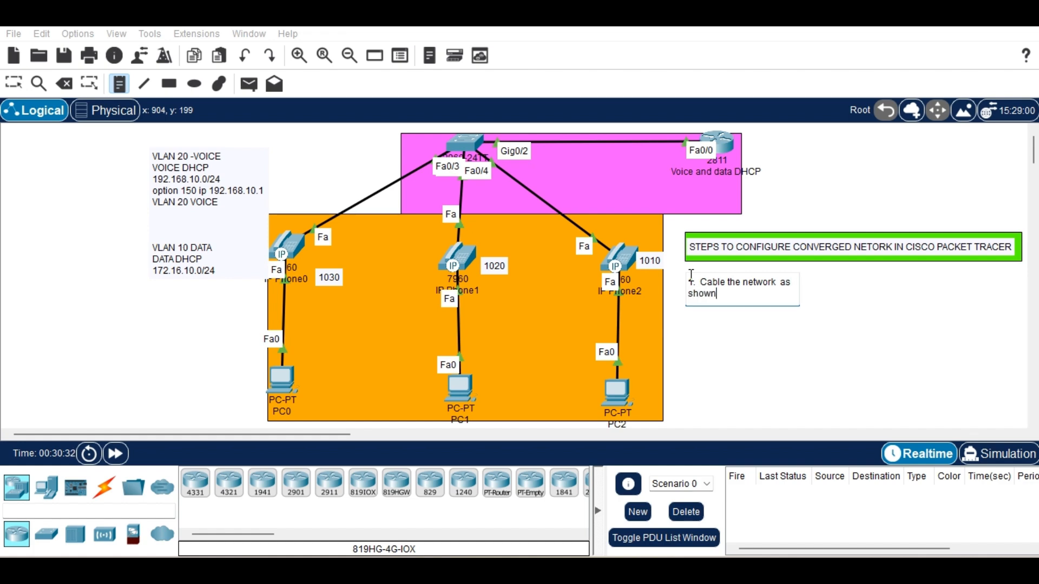
Step: Add the line "2. Configure vlans- 10 & 20 for voice and data" to the steps note
{"action": "key", "text": "Return"}
{"action": "type", "text": "2."}
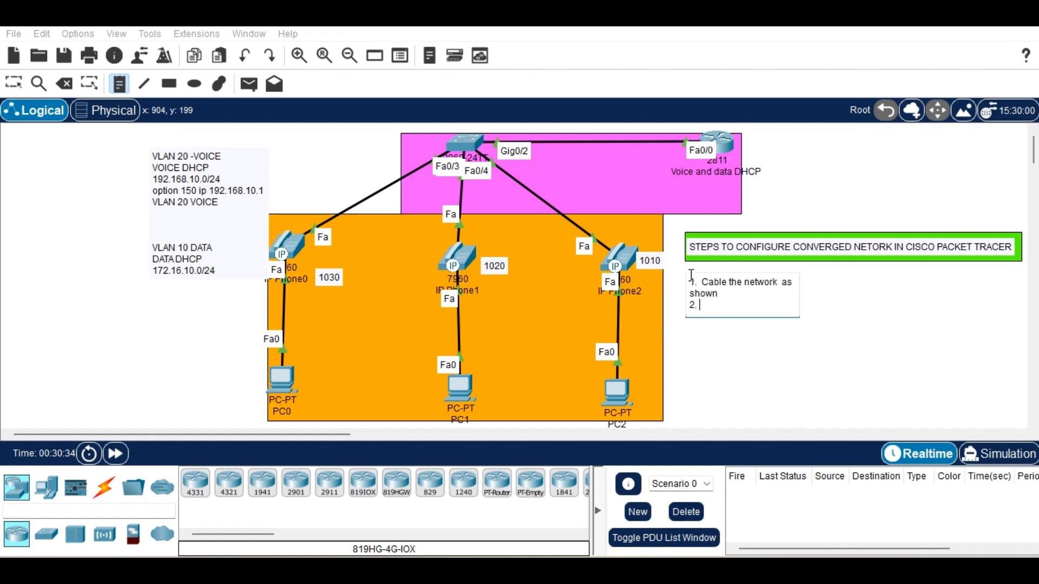
{"action": "type", "text": " Configure vlans - 10 & 20 for"}
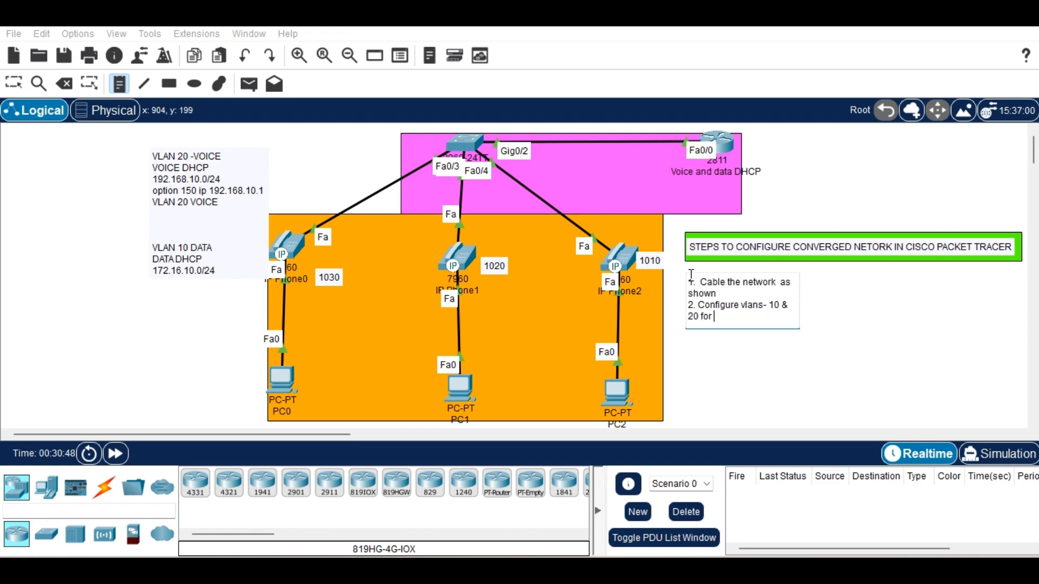
{"action": "type", "text": " voice and data"}
Step: Add the line "3.Assign switchports/interfaces on both vlans" to the steps note
{"action": "key", "text": "Return"}
{"action": "type", "text": "3"}
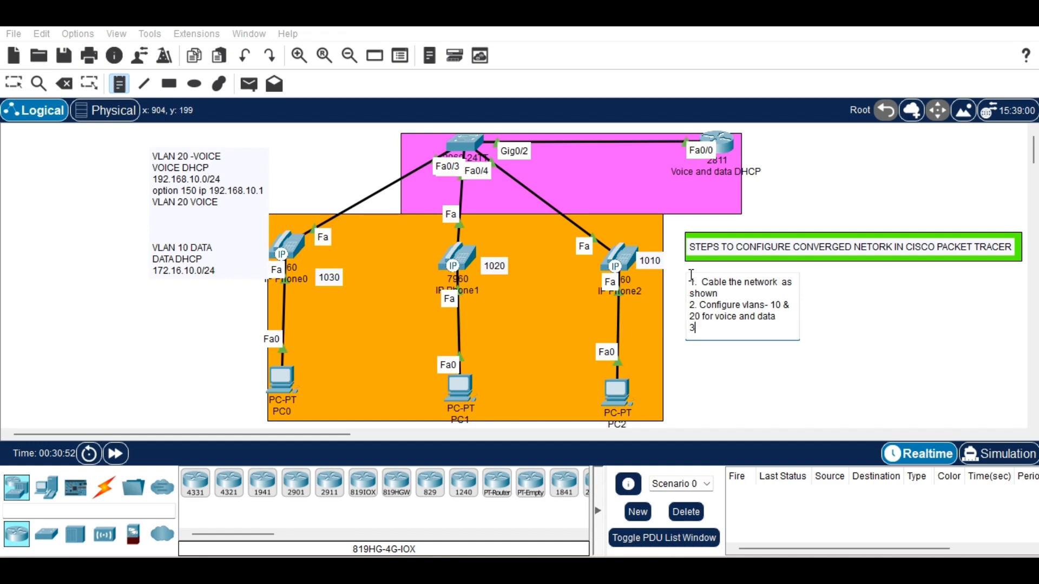
{"action": "type", "text": ".Assign switchports/i"}
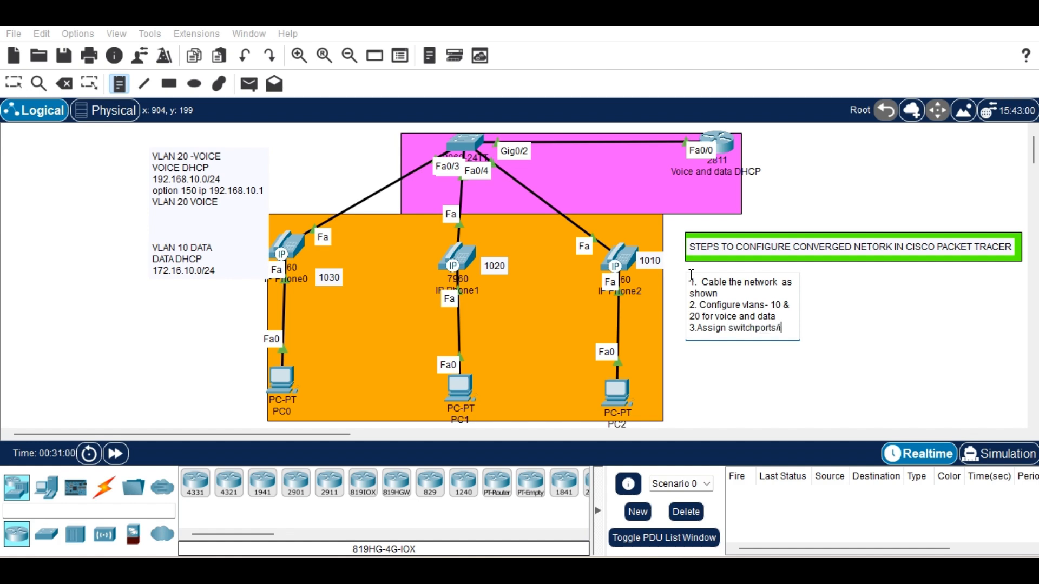
{"action": "type", "text": "nterfaces"}
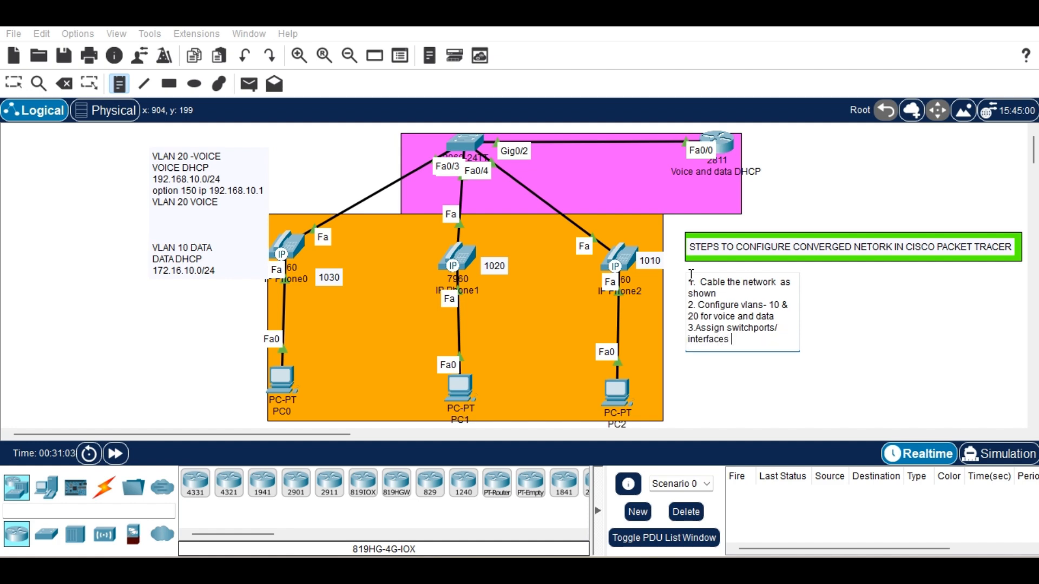
{"action": "type", "text": " on both vlans"}
Step: Add the line "4.Create DHCP Pools for both vlans-Data & Voice" to the steps note
{"action": "key", "text": "Return"}
{"action": "type", "text": "4."}
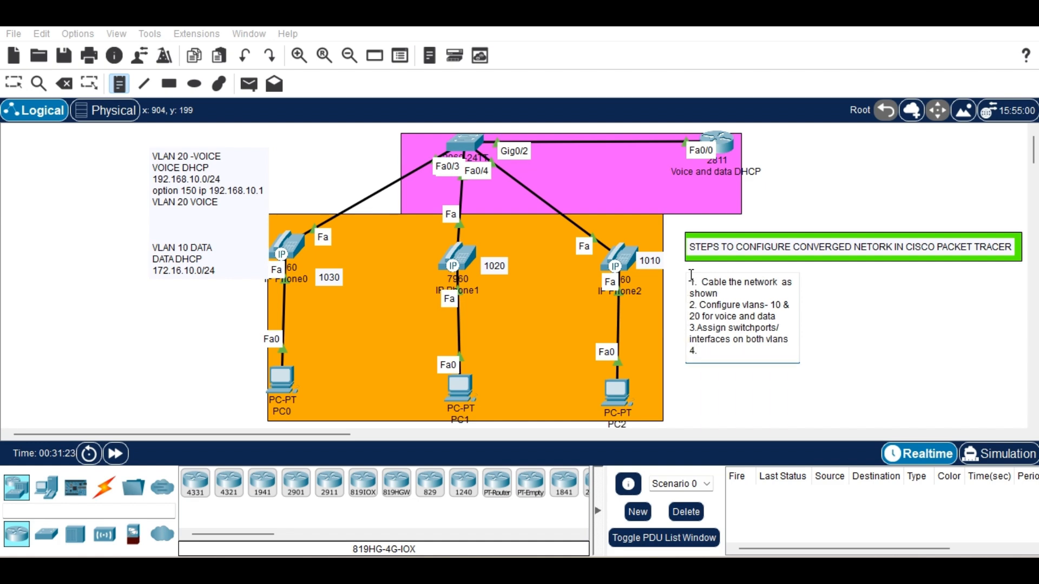
{"action": "type", "text": "Create DHCP Pools f"}
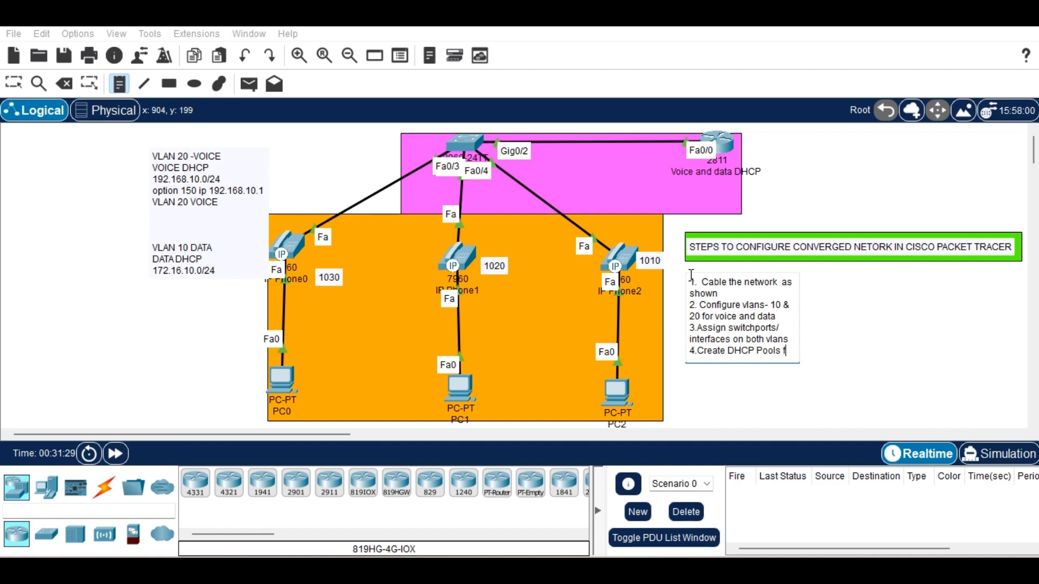
{"action": "type", "text": "or both v"}
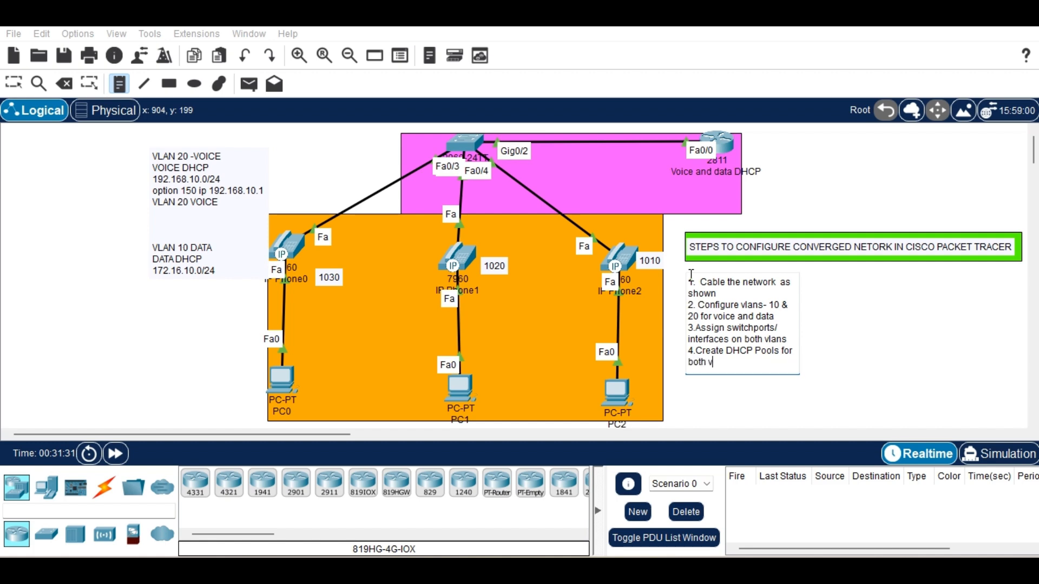
{"action": "type", "text": "lans-Data & Voice"}
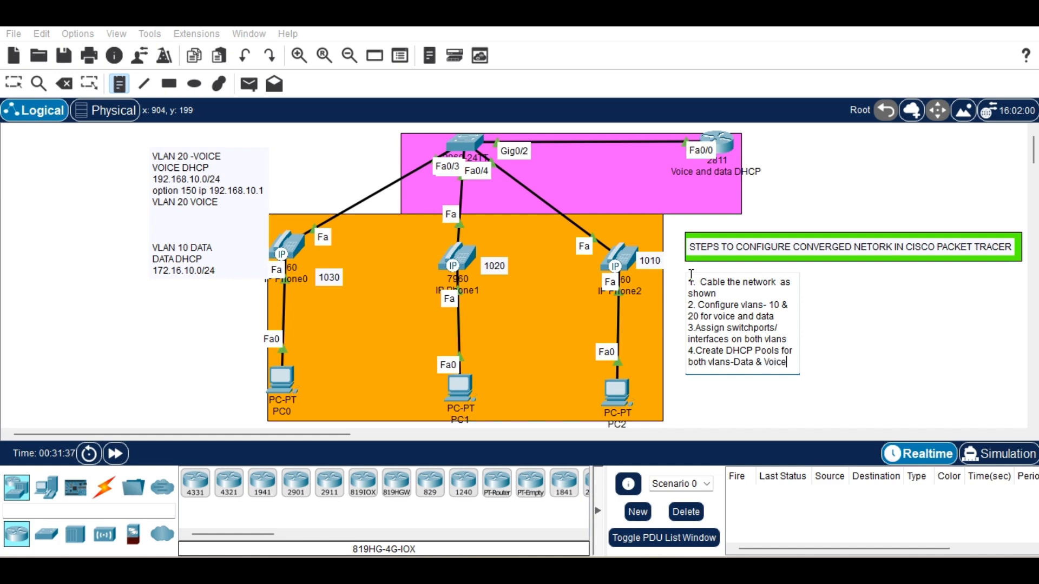
Step: Add the line "5.Configure trunk port-port facing the router from the switch" to the steps note
{"action": "key", "text": "Return"}
{"action": "type", "text": "5."}
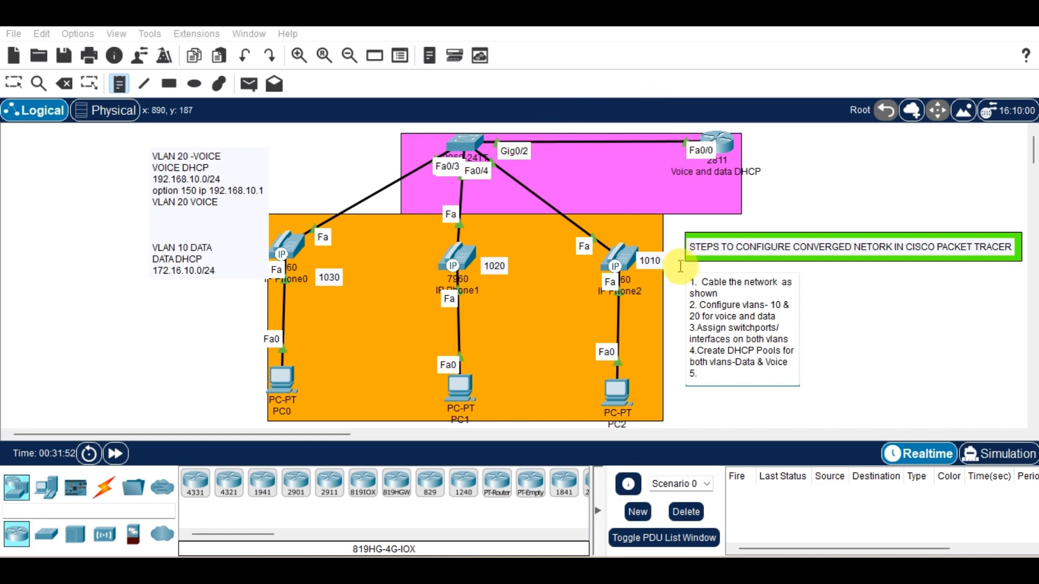
{"action": "type", "text": "Conf"}
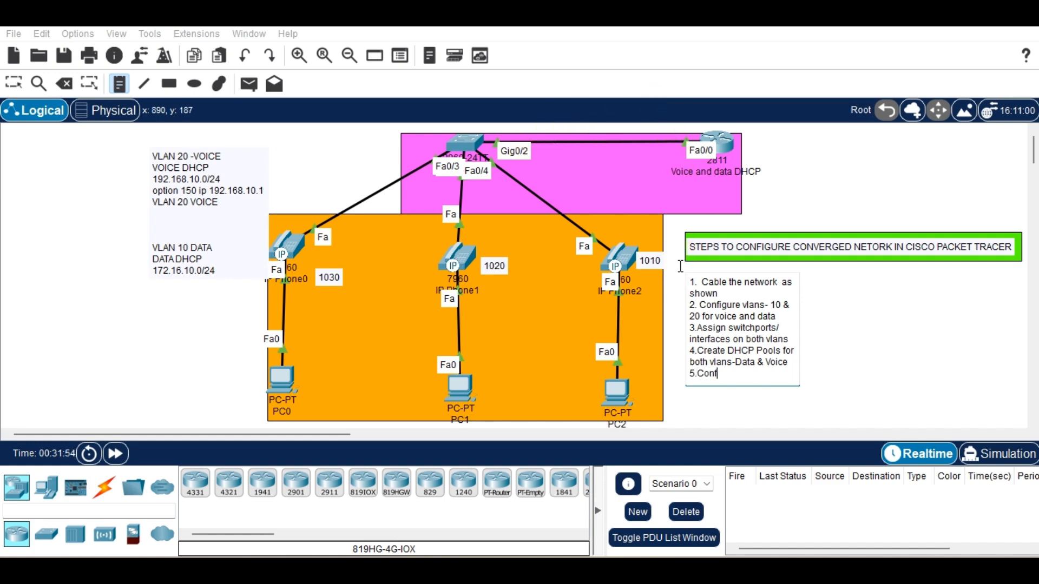
{"action": "type", "text": "igure tru"}
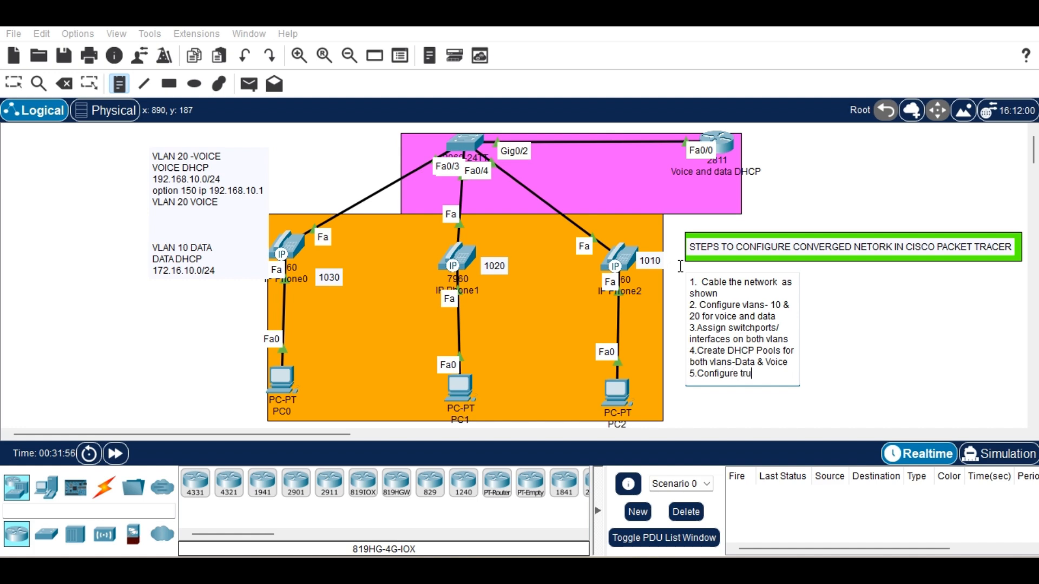
{"action": "type", "text": "nkp"}
{"action": "key", "text": "BackSpace"}
{"action": "type", "text": "port"}
{"action": "type", "text": "-port facing"}
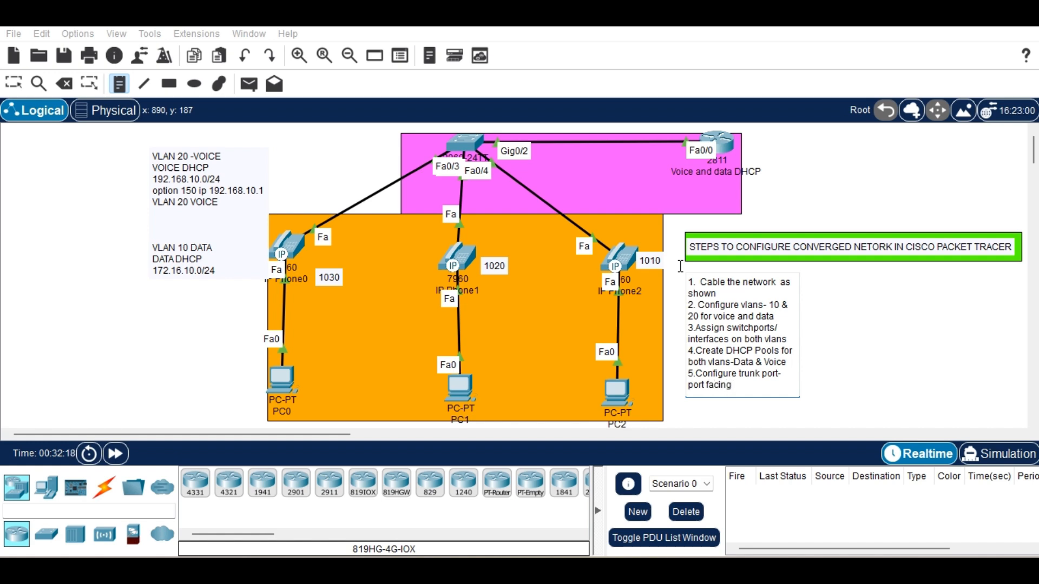
{"action": "type", "text": " the router from the switch"}
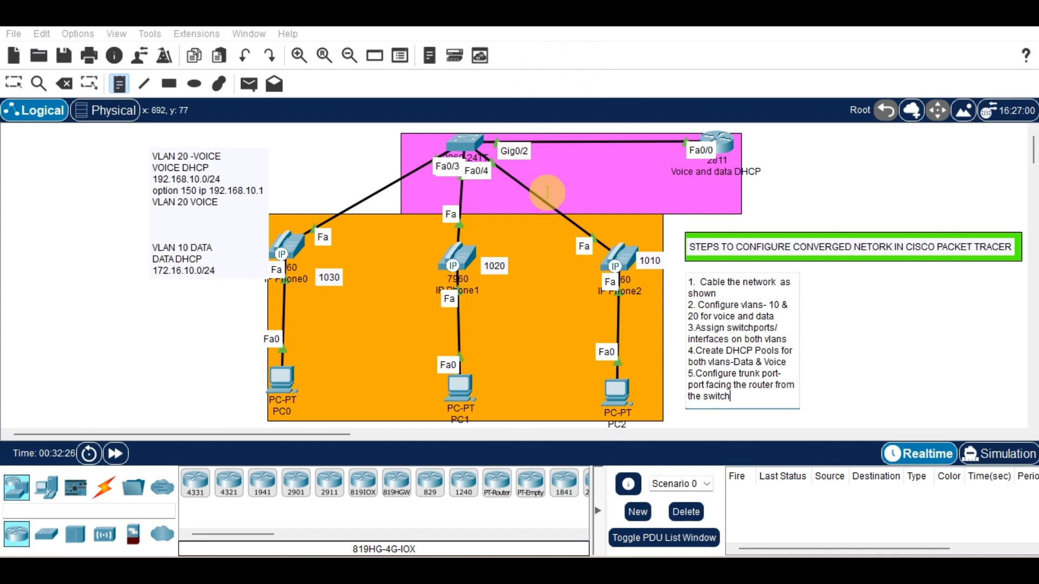
Step: Add the line "6. Configure call manager and assign phone numbers" to the steps note
{"action": "key", "text": "Return"}
{"action": "type", "text": "6"}
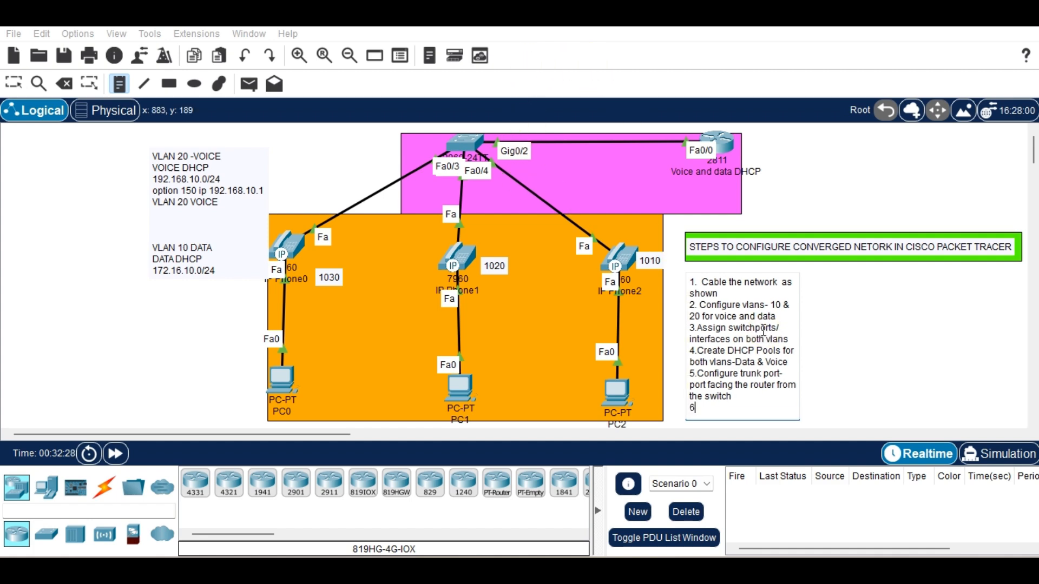
{"action": "type", "text": ". Configure call manager a"}
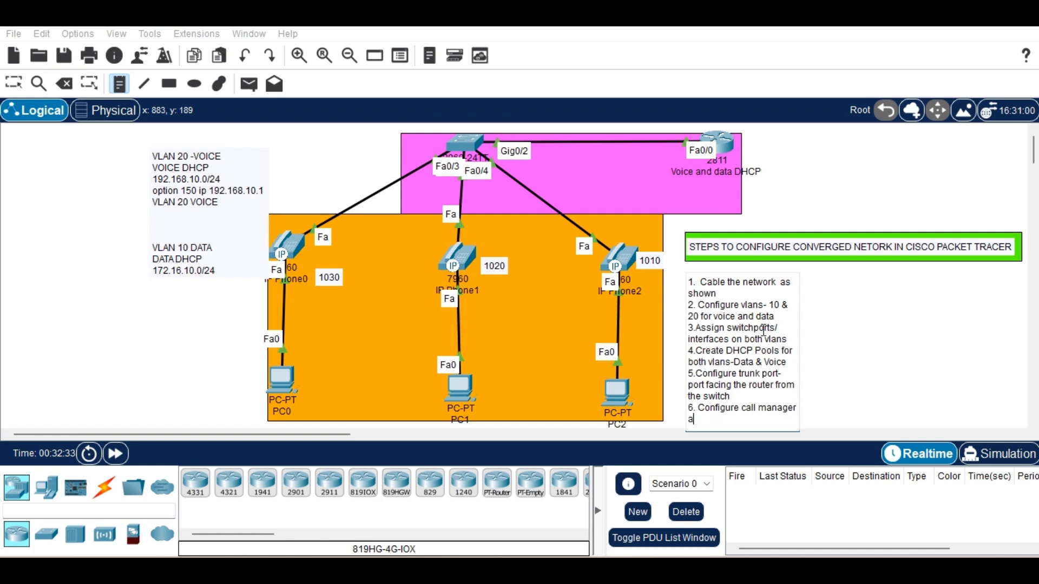
{"action": "type", "text": "nd assign pho"}
{"action": "type", "text": "ne numbers"}
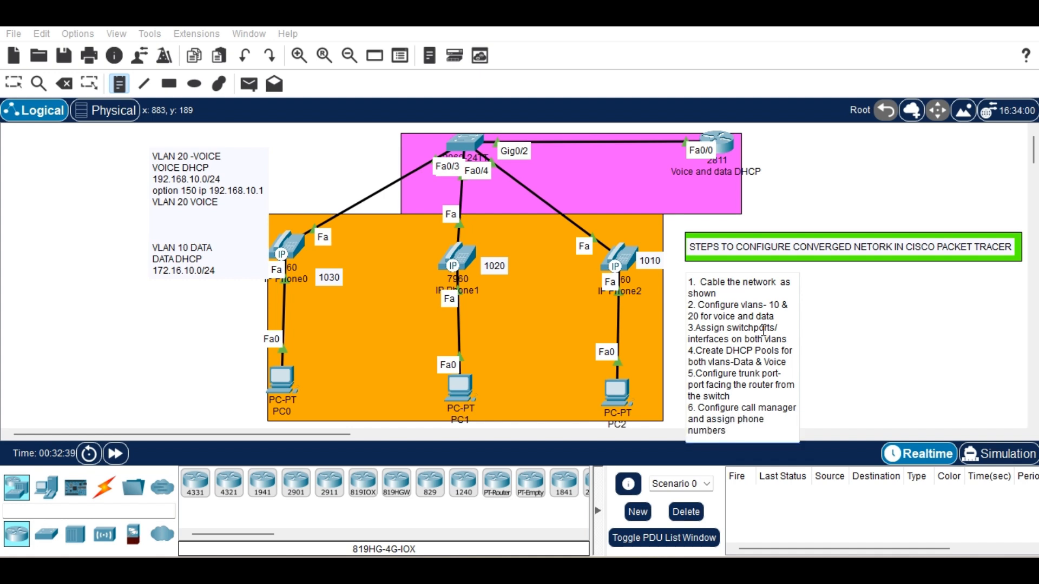
Step: Add the final line "7.Confirm network reachability" to the steps note
{"action": "key", "text": "Return"}
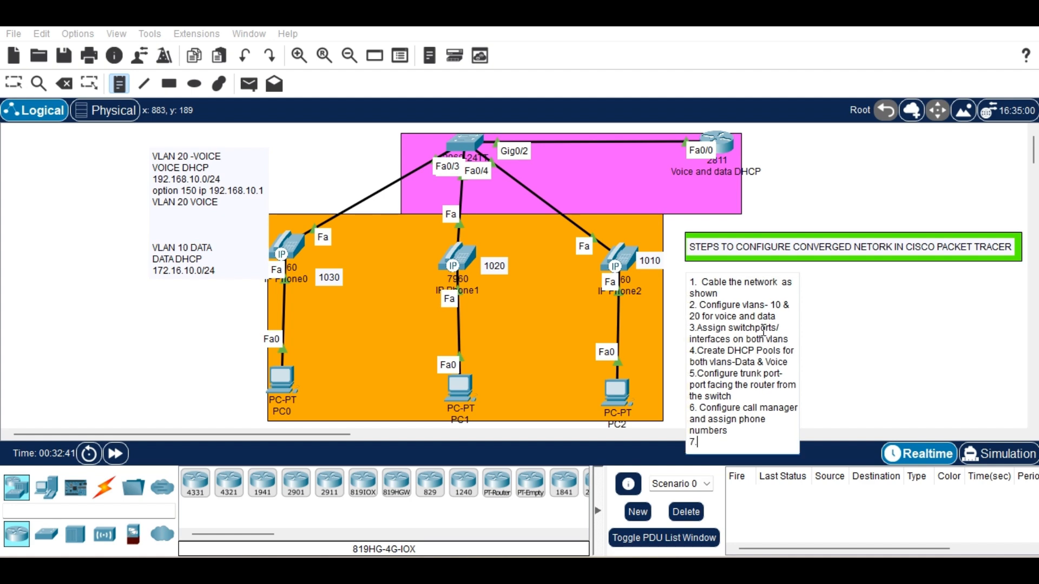
{"action": "type", "text": "7.Confirm network reach"}
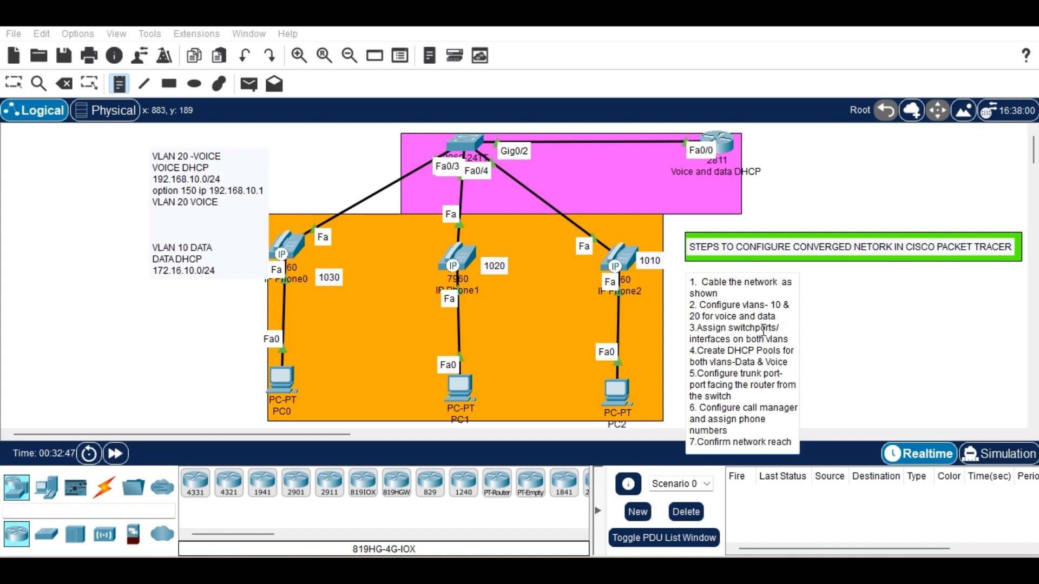
{"action": "type", "text": "abili"}
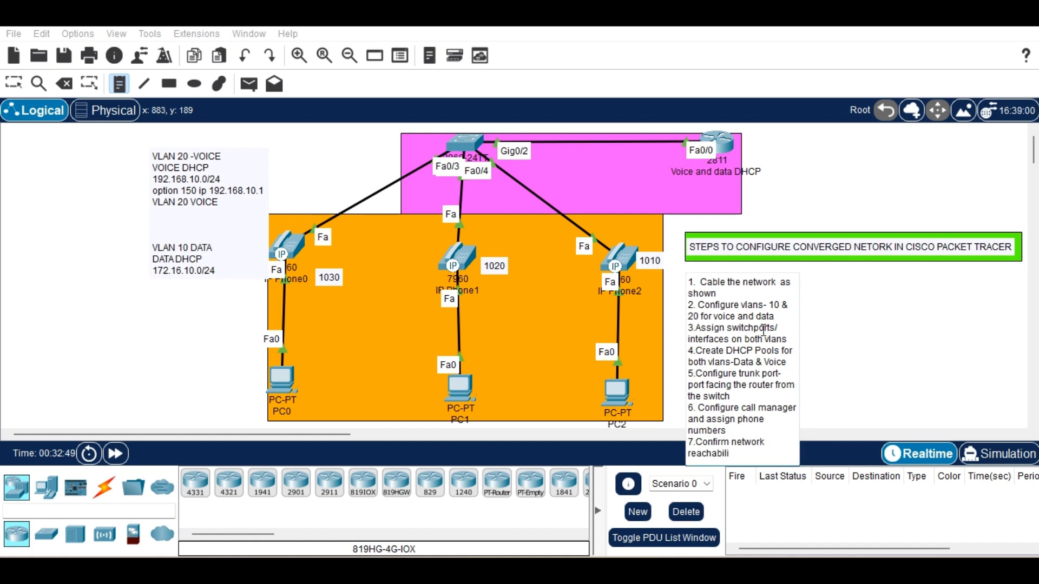
{"action": "type", "text": "ty"}
Step: Finish the seven-line steps note and move it directly under the green heading box, aligned near its left edge
{"action": "left_click", "coordinate": [901, 324]}
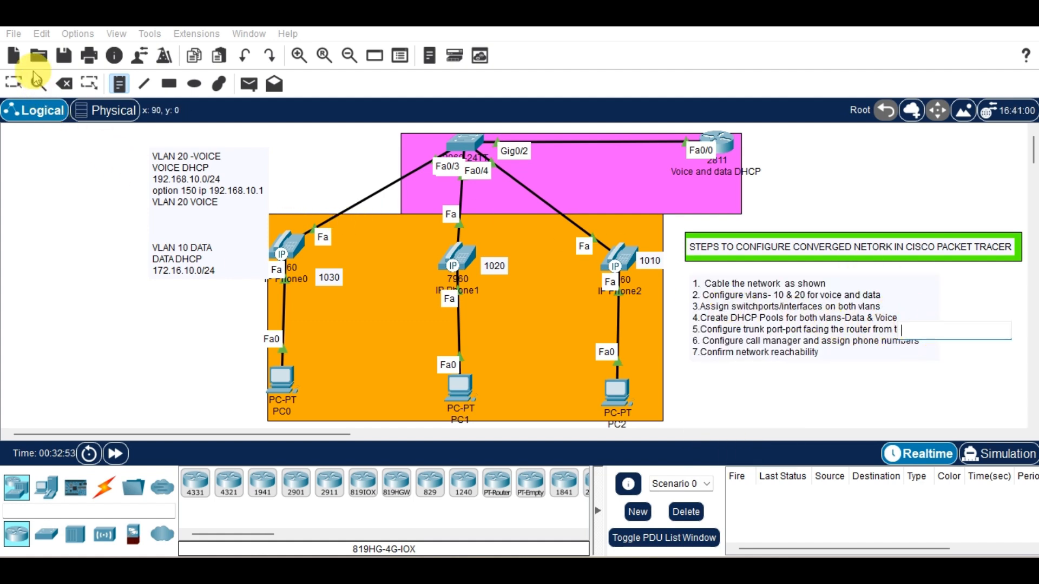
{"action": "left_click", "coordinate": [14, 83]}
{"action": "left_click", "coordinate": [761, 293]}
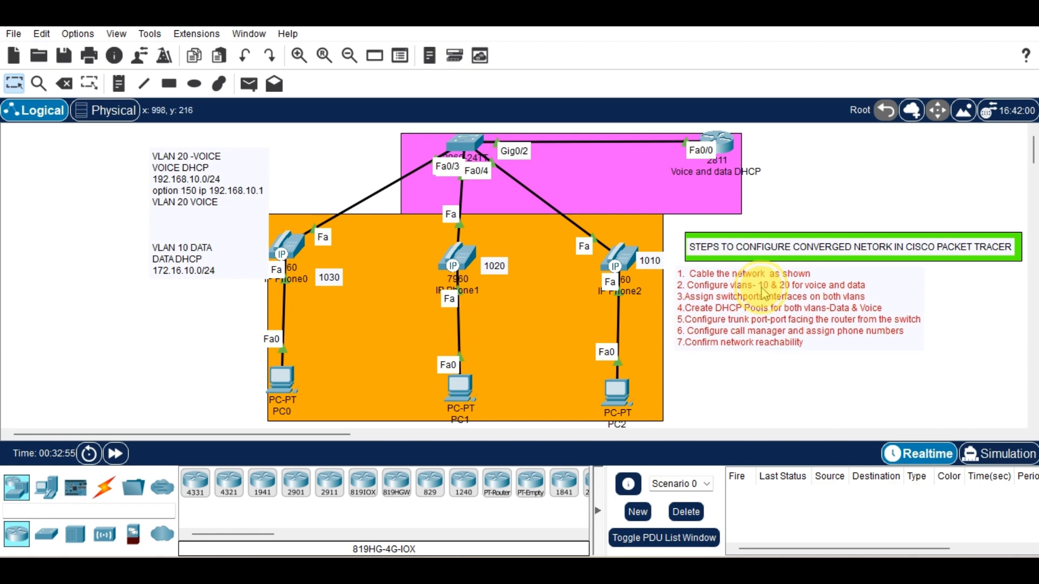
{"action": "left_click_drag", "start_coordinate": [760, 287], "coordinate": [768, 286]}
{"action": "left_click", "coordinate": [768, 287]}
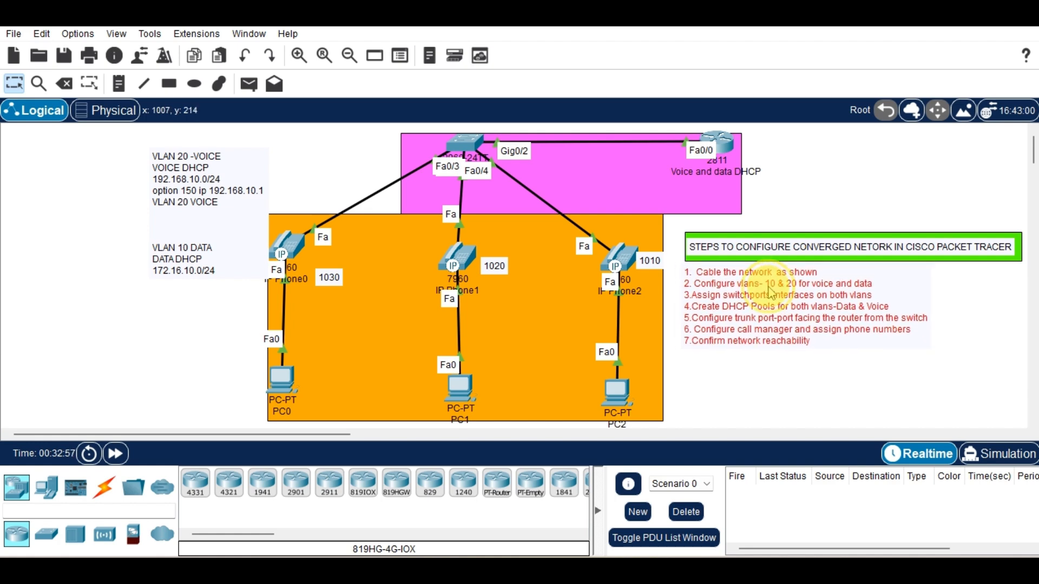
Step: Cut the three VLAN 10 DATA lines, ending with 172.16.10.0/24, out of the combined VLAN note
{"action": "left_click_drag", "start_coordinate": [209, 186], "coordinate": [222, 186]}
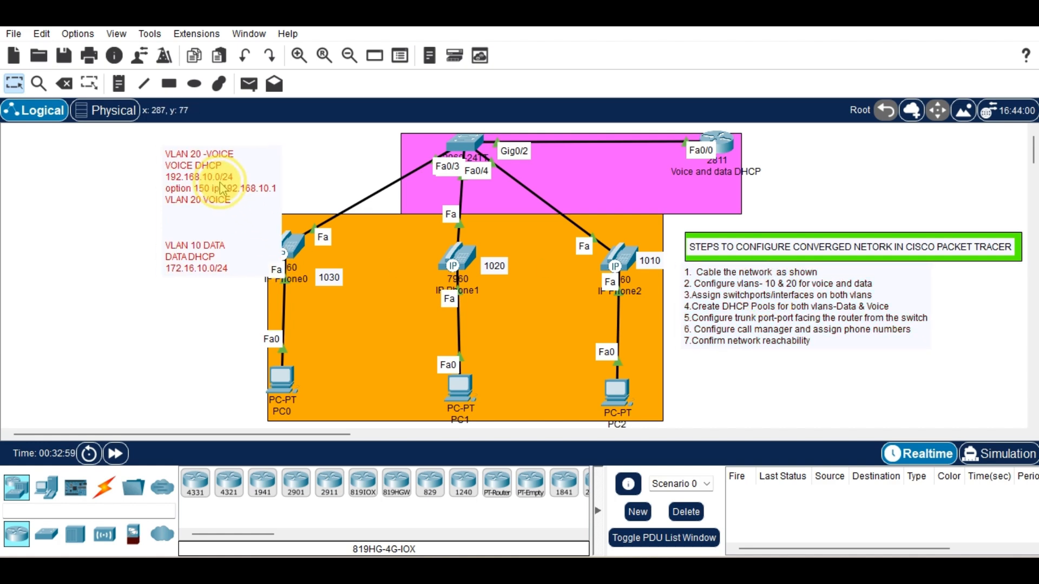
{"action": "double_click", "coordinate": [219, 194]}
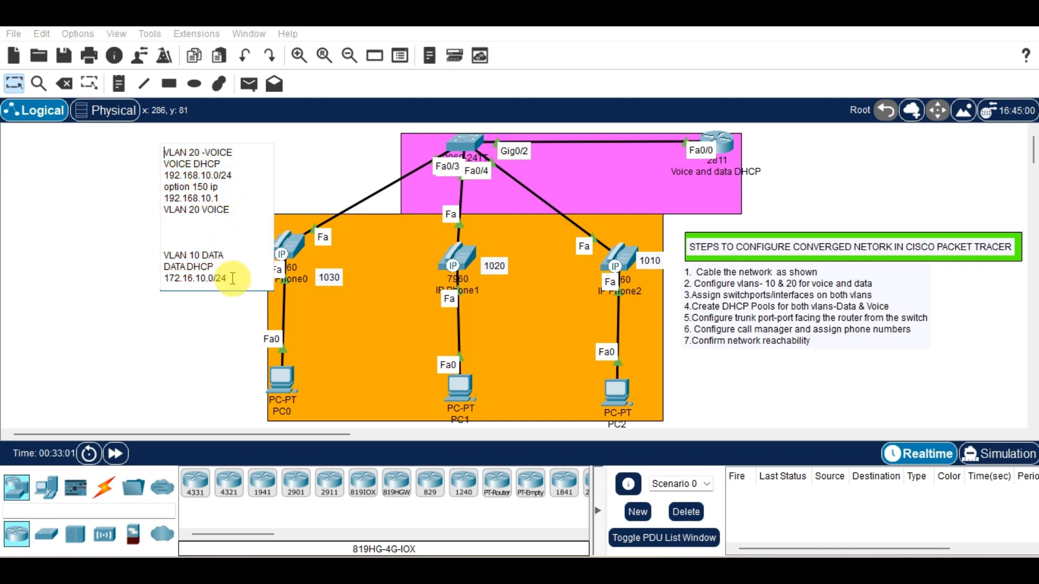
{"action": "left_click_drag", "start_coordinate": [230, 279], "coordinate": [157, 239]}
{"action": "key", "text": "ctrl+c"}
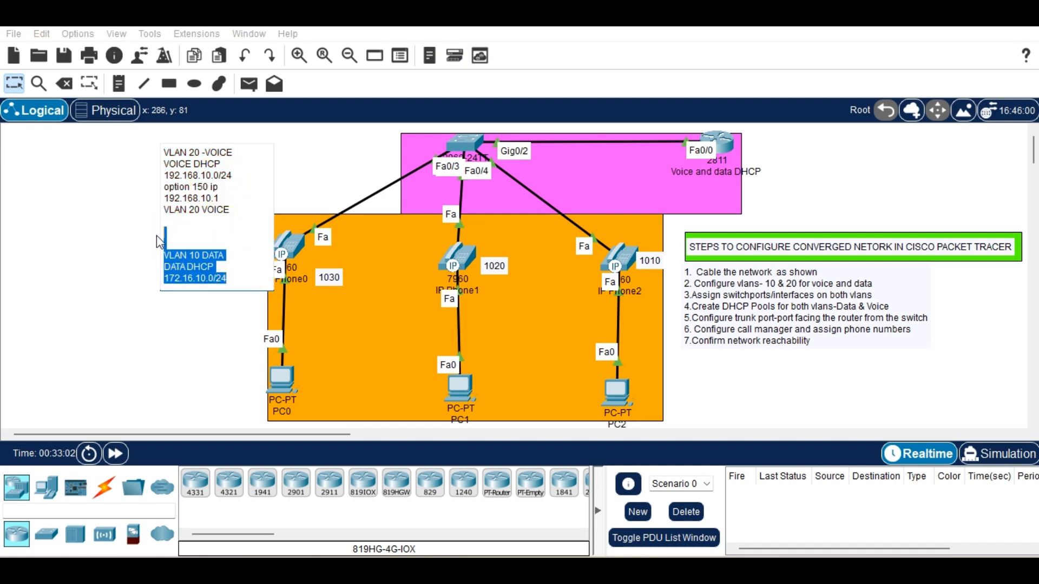
{"action": "key", "text": "Delete"}
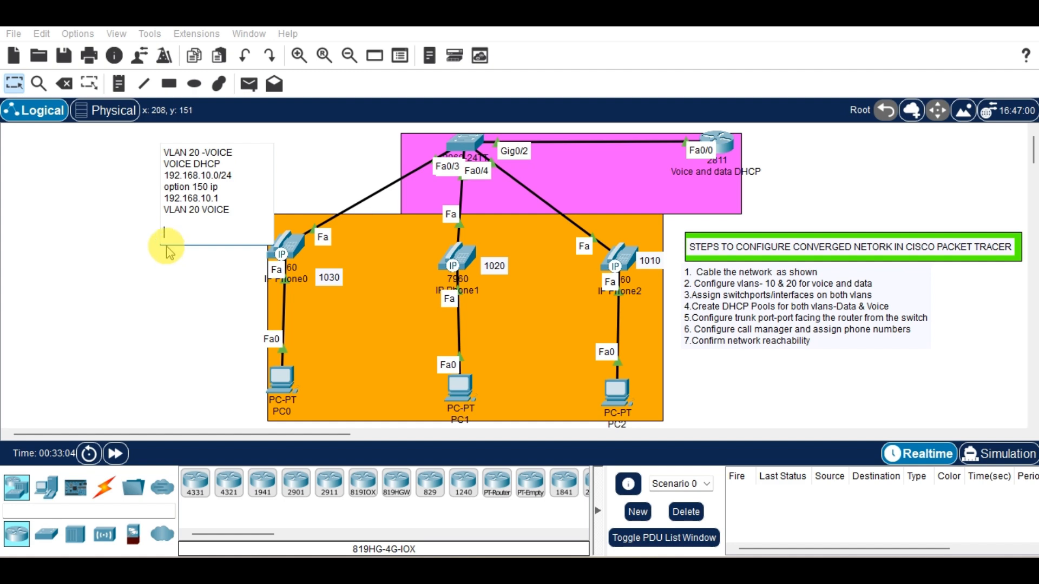
Step: Paste the cut VLAN 10 DATA lines into a new note in the orange area between PC0 and PC1
{"action": "left_click", "coordinate": [119, 83]}
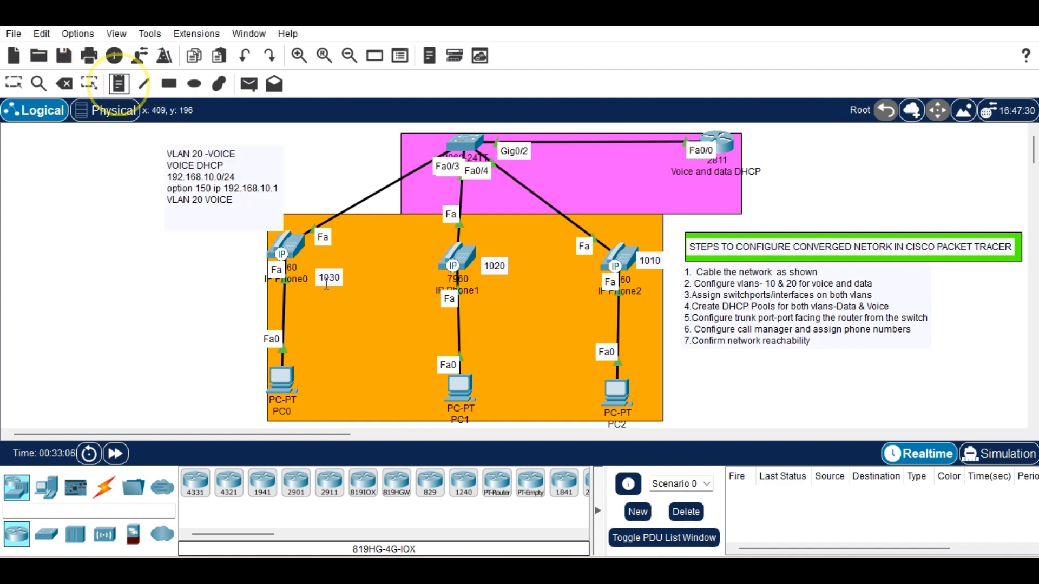
{"action": "left_click", "coordinate": [368, 371]}
{"action": "key", "text": "ctrl+v"}
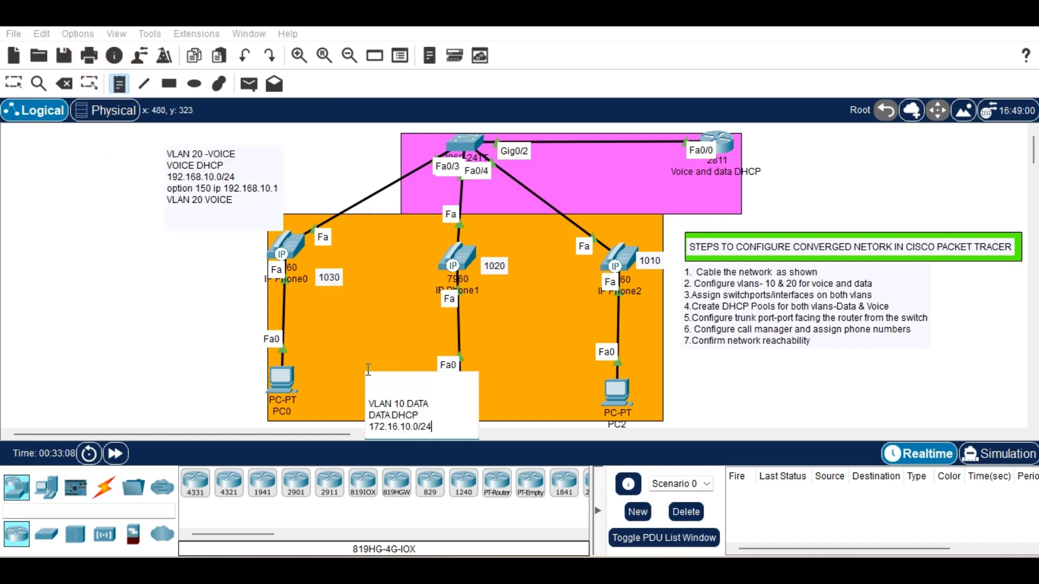
{"action": "left_click", "coordinate": [147, 308]}
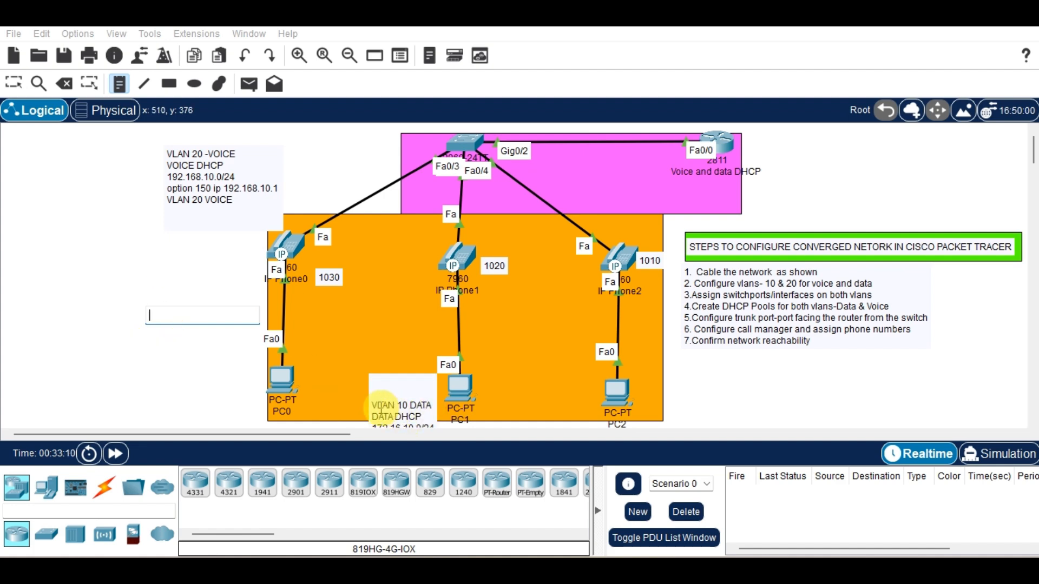
{"action": "left_click", "coordinate": [15, 84]}
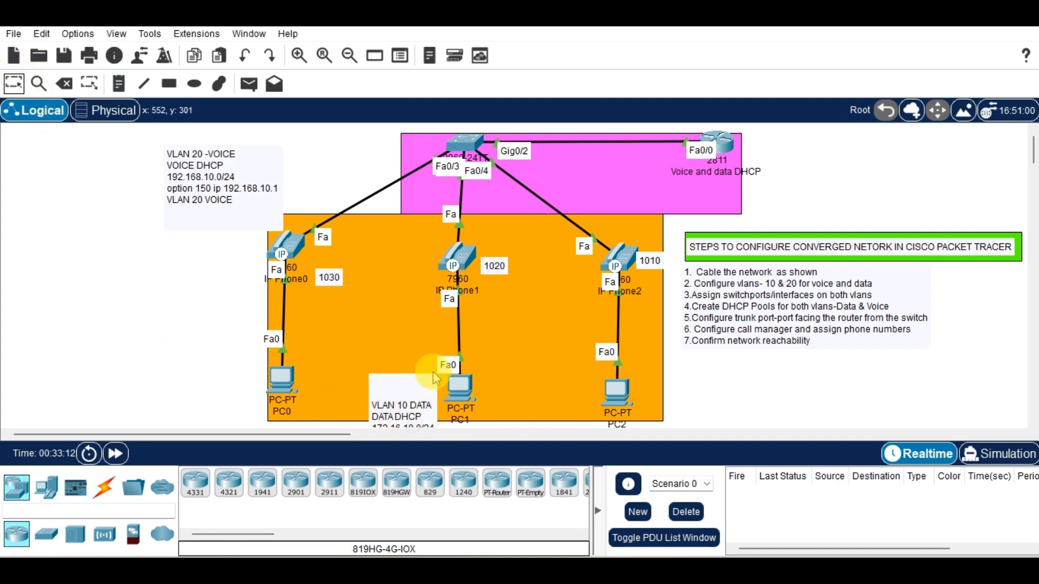
Step: Move the VLAN 10 DATA note up between the PC0 and PC1 links and remove its leading blank lines
{"action": "left_click_drag", "start_coordinate": [423, 386], "coordinate": [397, 317]}
{"action": "left_click", "coordinate": [379, 316]}
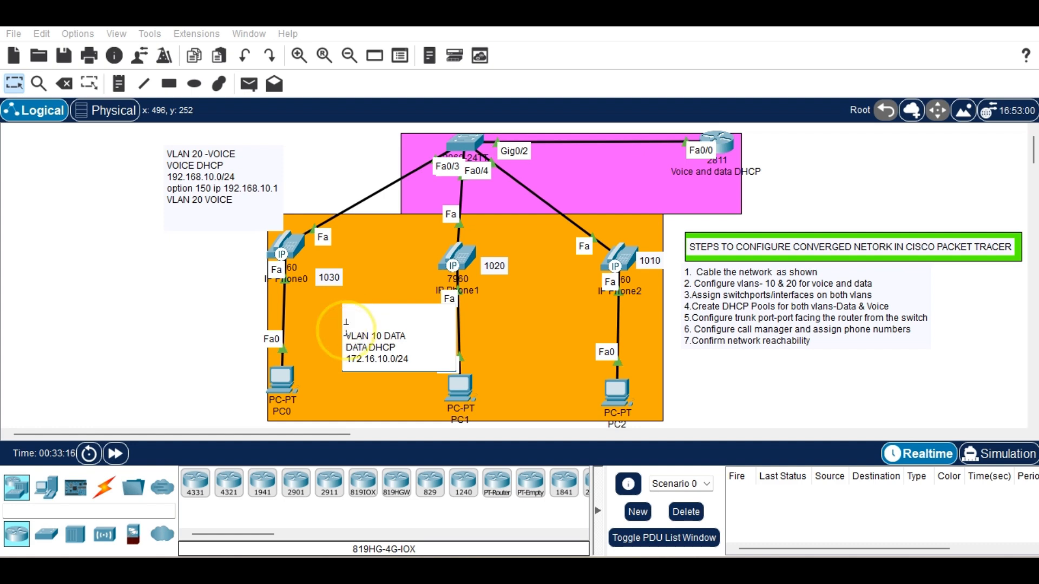
{"action": "key", "text": "BackSpace"}
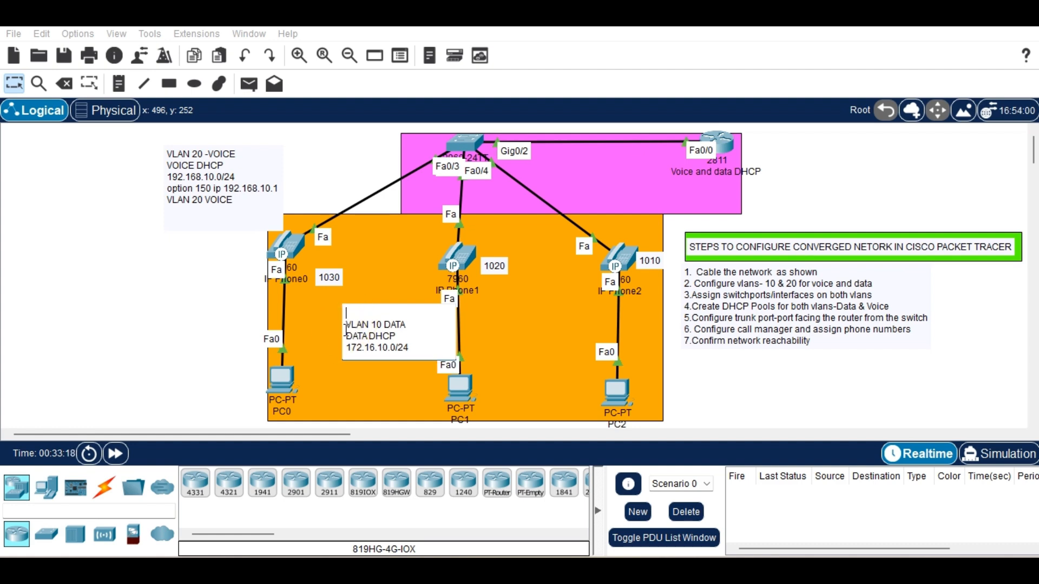
{"action": "left_click", "coordinate": [200, 299]}
Step: Move the VLAN 20 VOICE note into the orange area between the PC1 and PC2 links, below the IP phones
{"action": "left_click", "coordinate": [197, 169]}
{"action": "left_click_drag", "start_coordinate": [197, 169], "coordinate": [535, 272]}
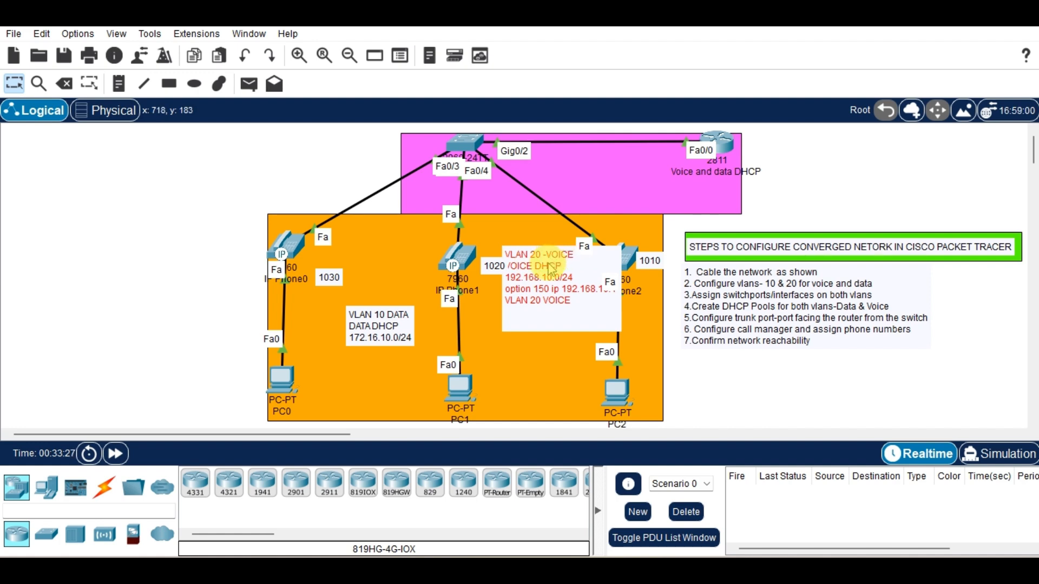
{"action": "double_click", "coordinate": [549, 265]}
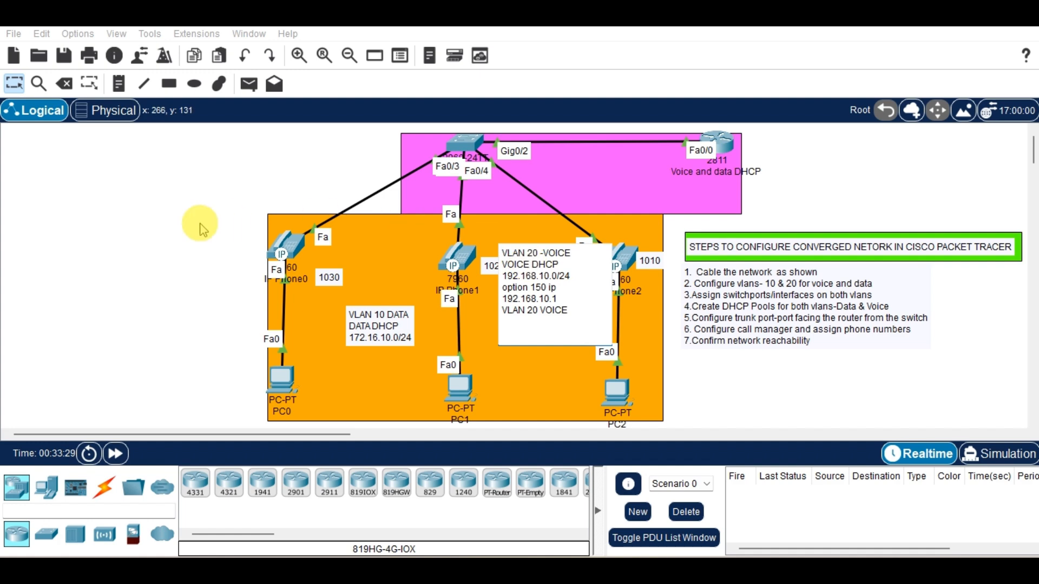
{"action": "left_click", "coordinate": [157, 219]}
{"action": "left_click_drag", "start_coordinate": [564, 266], "coordinate": [543, 304]}
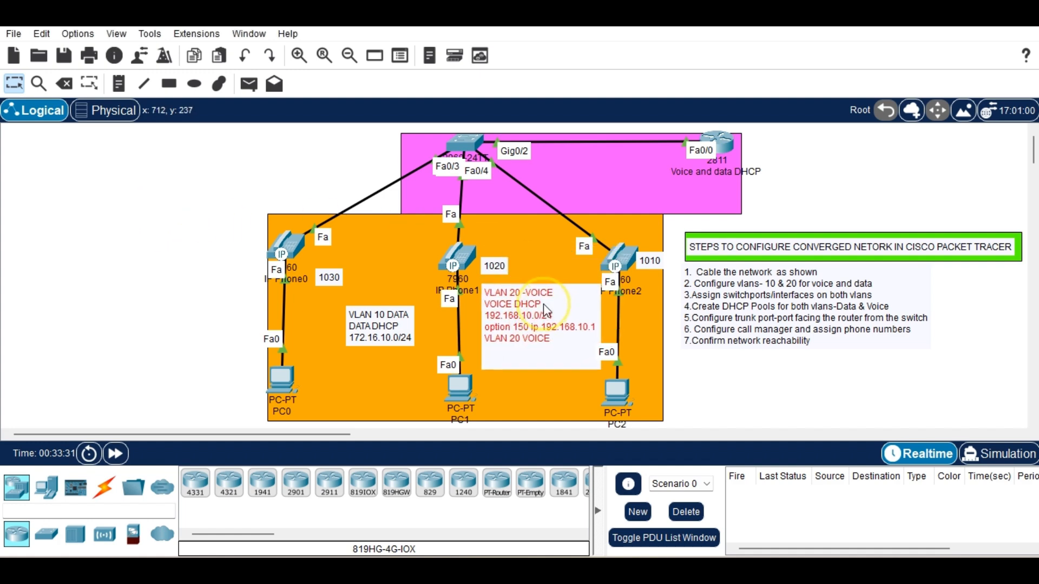
{"action": "left_click", "coordinate": [189, 290]}
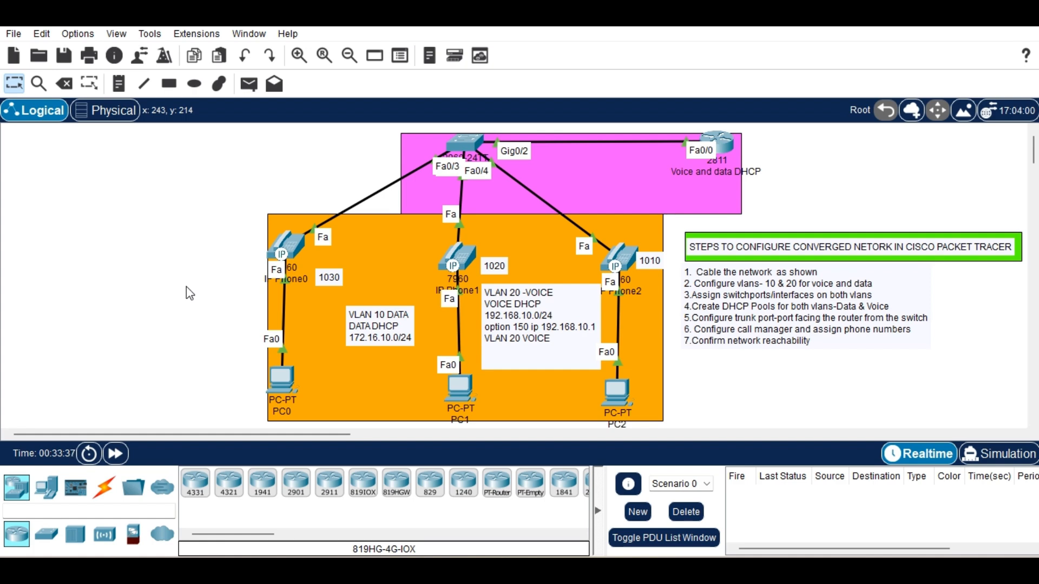
{"action": "key", "text": "super+shift+s"}
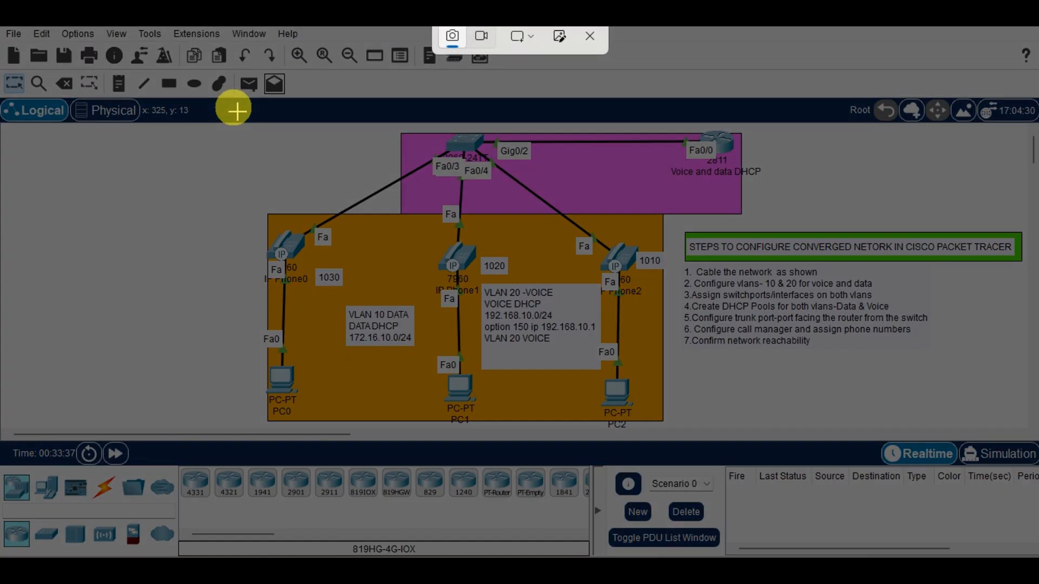
{"action": "key", "text": "Escape"}
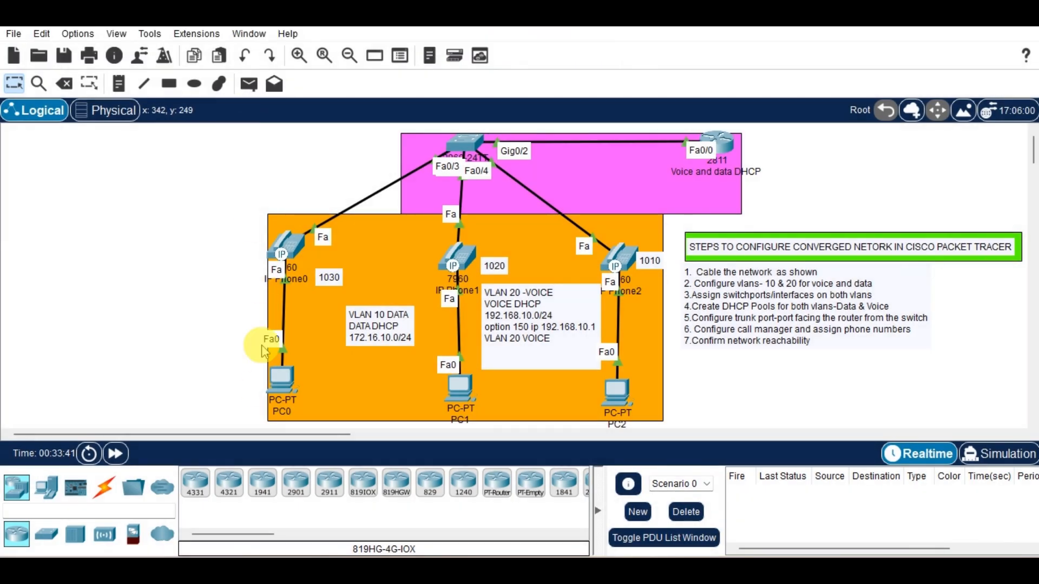
{"action": "left_click", "coordinate": [274, 395]}
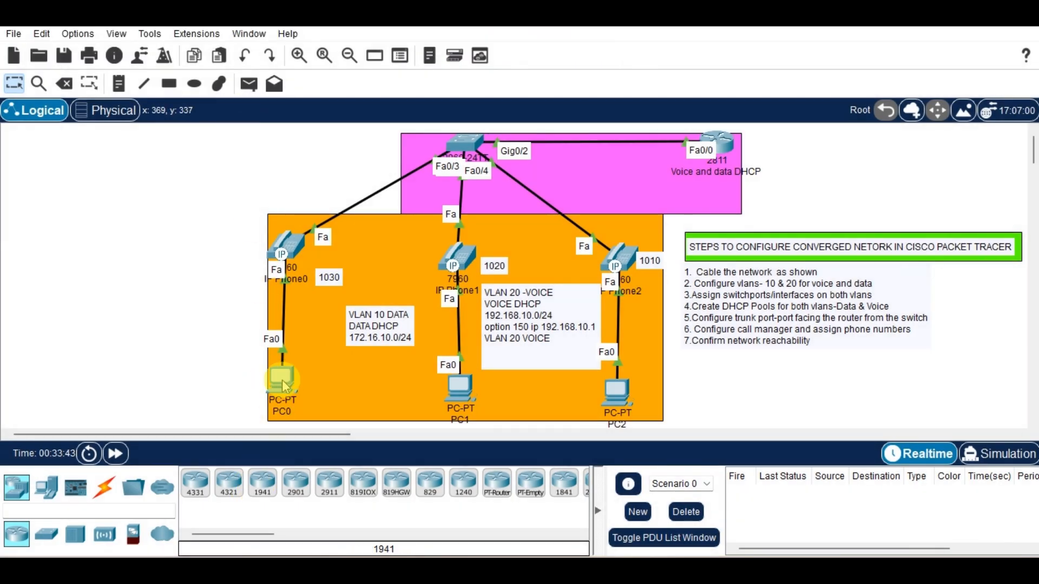
{"action": "left_click", "coordinate": [610, 400]}
Step: Rename PC1 as admin and PC2 as user2
{"action": "left_click", "coordinate": [460, 420]}
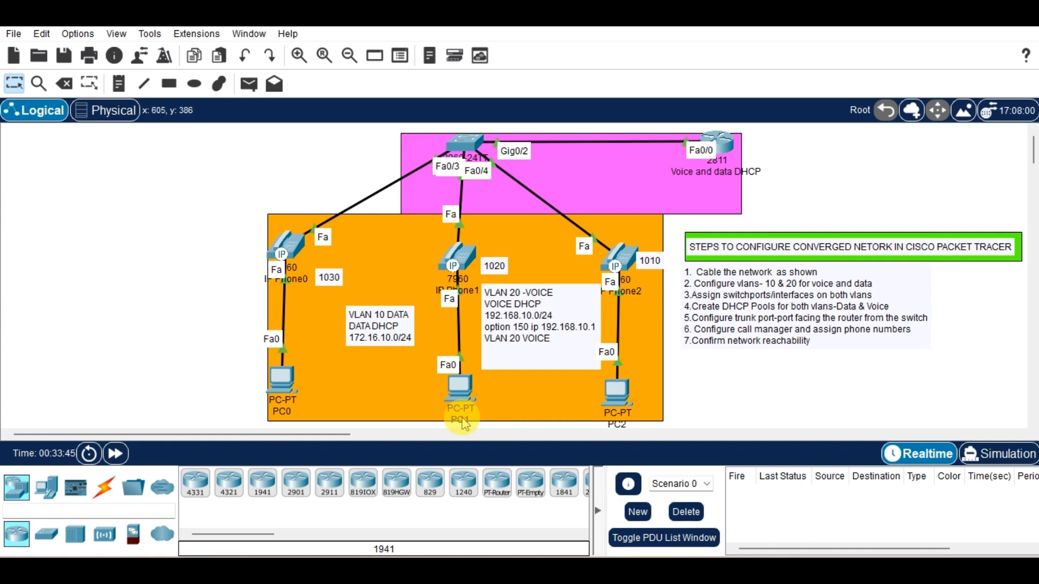
{"action": "type", "text": "adm"}
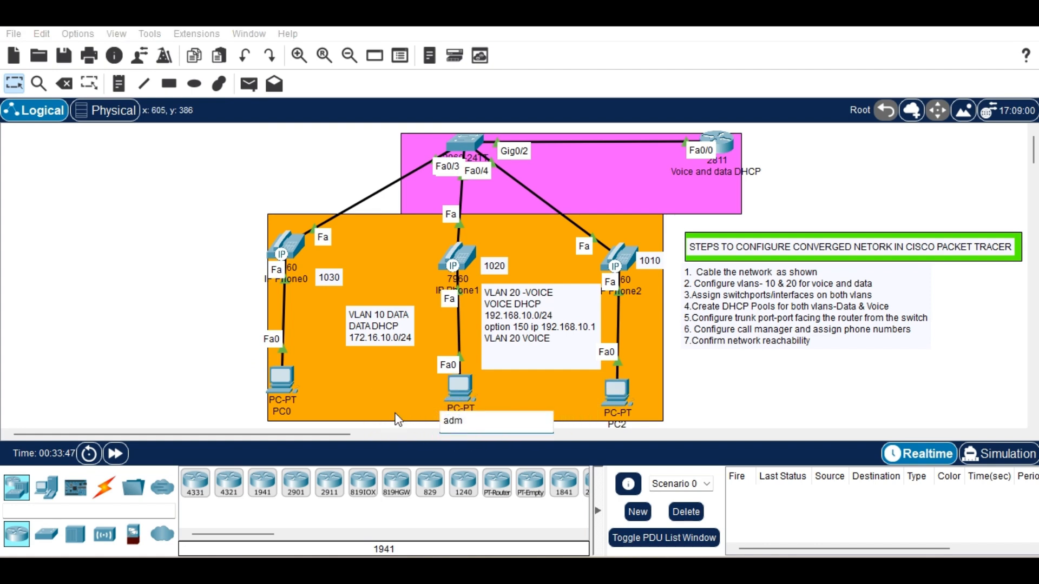
{"action": "type", "text": "in"}
{"action": "left_click", "coordinate": [617, 420]}
{"action": "type", "text": "user2"}
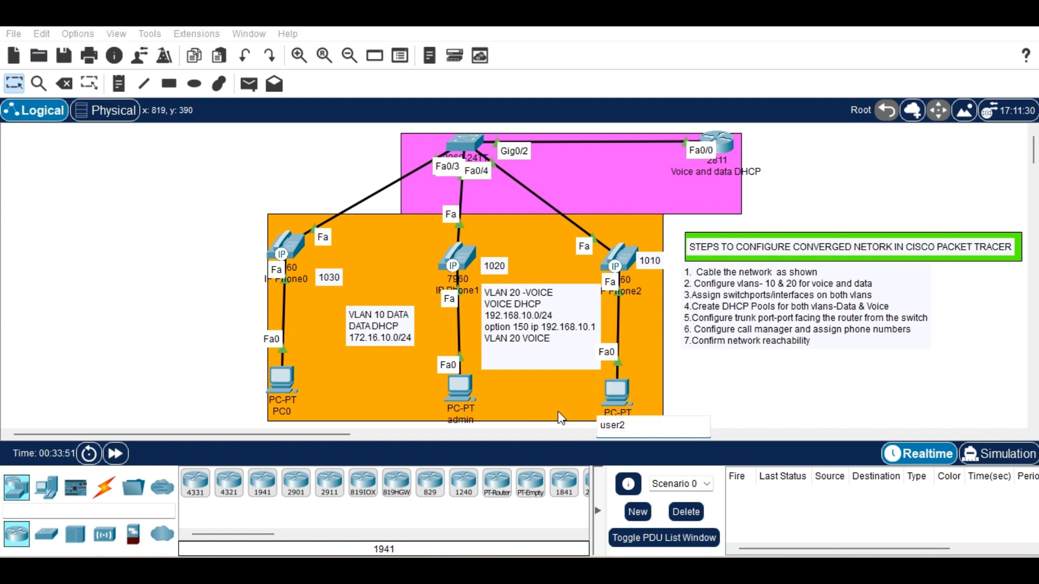
{"action": "left_click", "coordinate": [765, 405]}
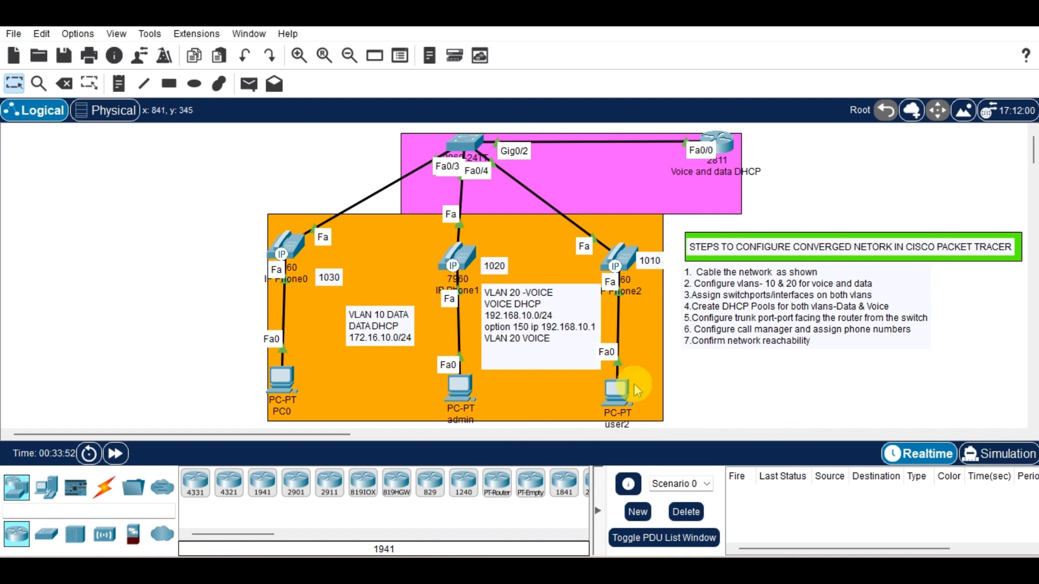
Step: Check the admin PC's IP address and ping 172.16.10.62 from the user2 PC's command prompt
{"action": "left_click", "coordinate": [459, 386]}
{"action": "mouse_move", "coordinate": [458, 388]}
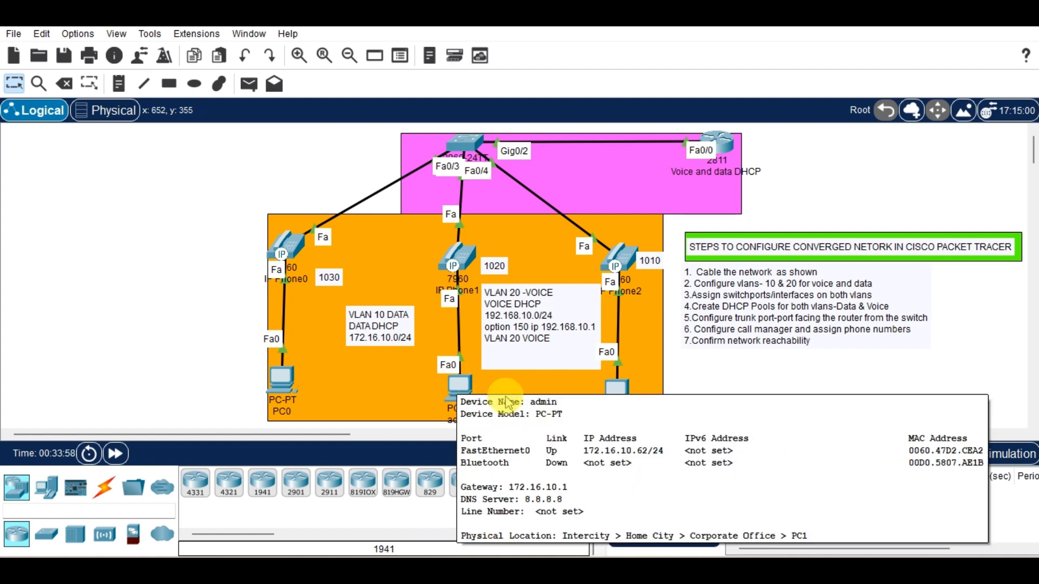
{"action": "left_click", "coordinate": [611, 394]}
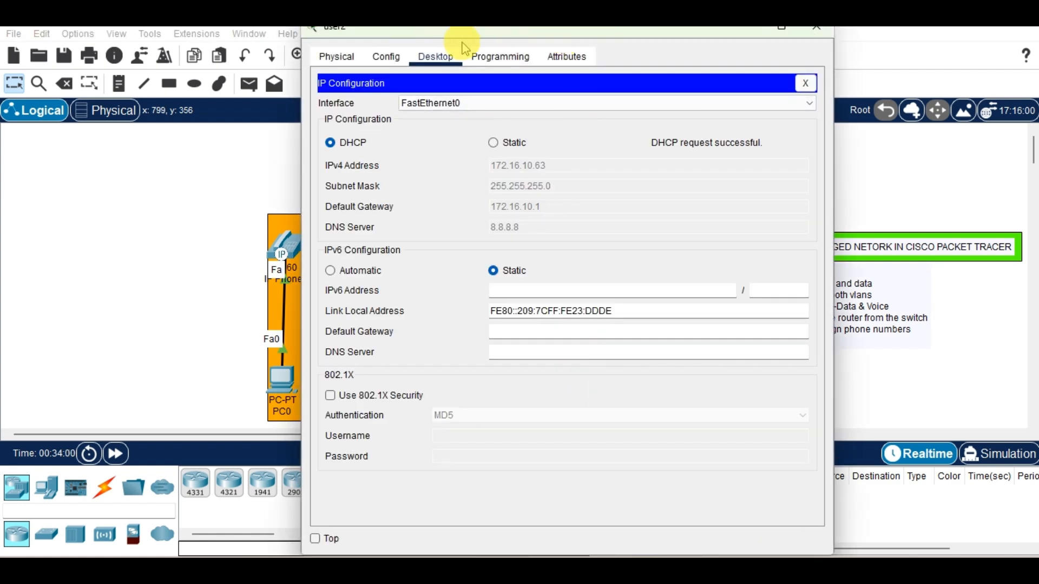
{"action": "left_click", "coordinate": [805, 83]}
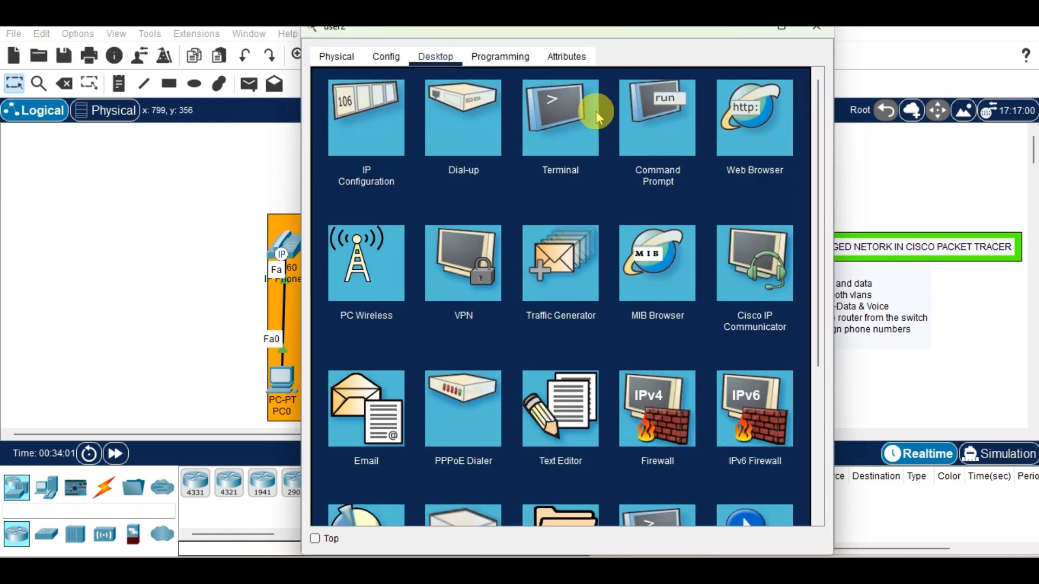
{"action": "left_click", "coordinate": [676, 143]}
{"action": "type", "text": "pi"}
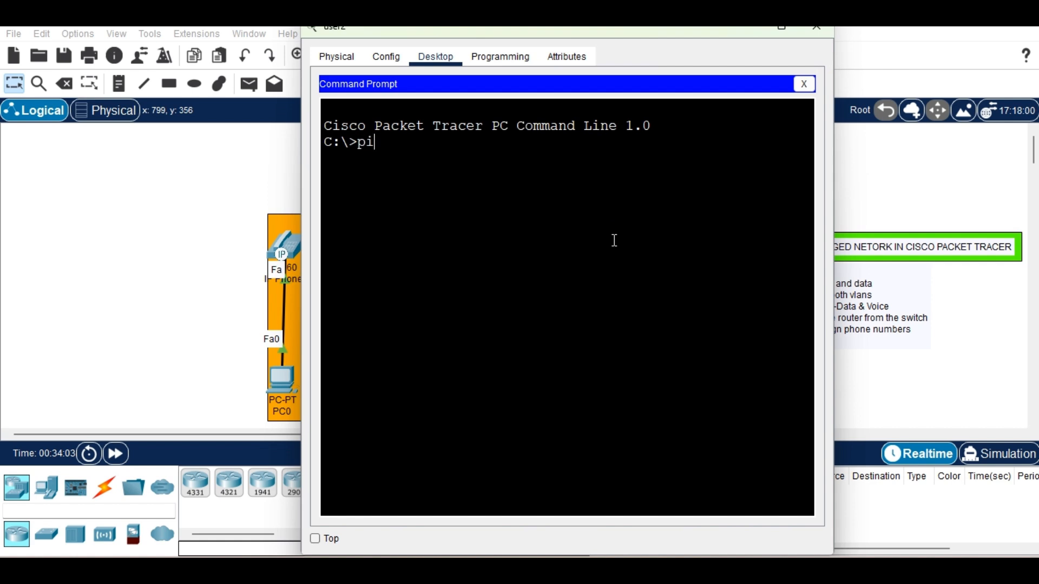
{"action": "type", "text": "ng 172.16.10.6.0"}
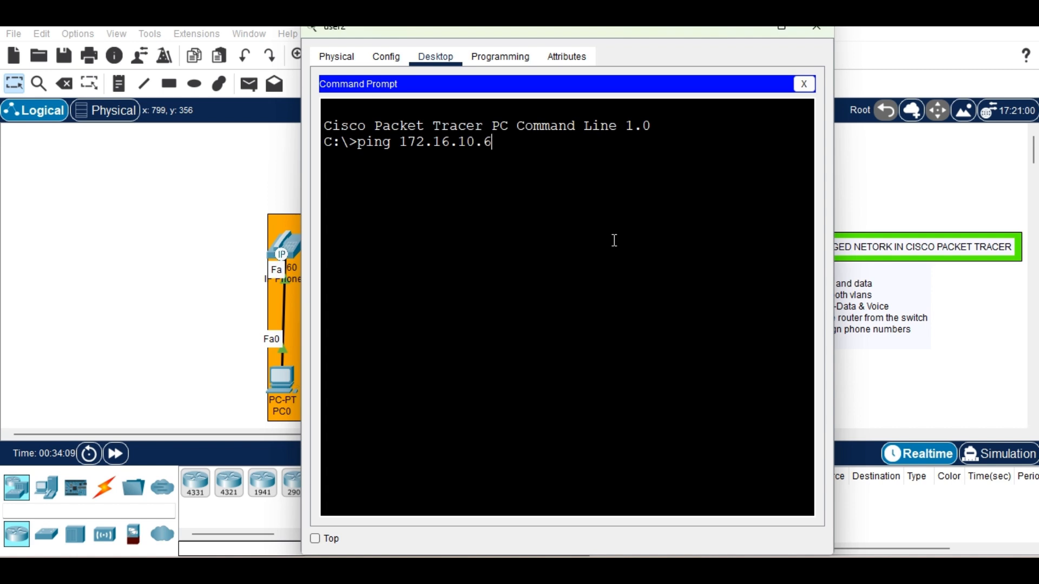
{"action": "key", "text": "Return"}
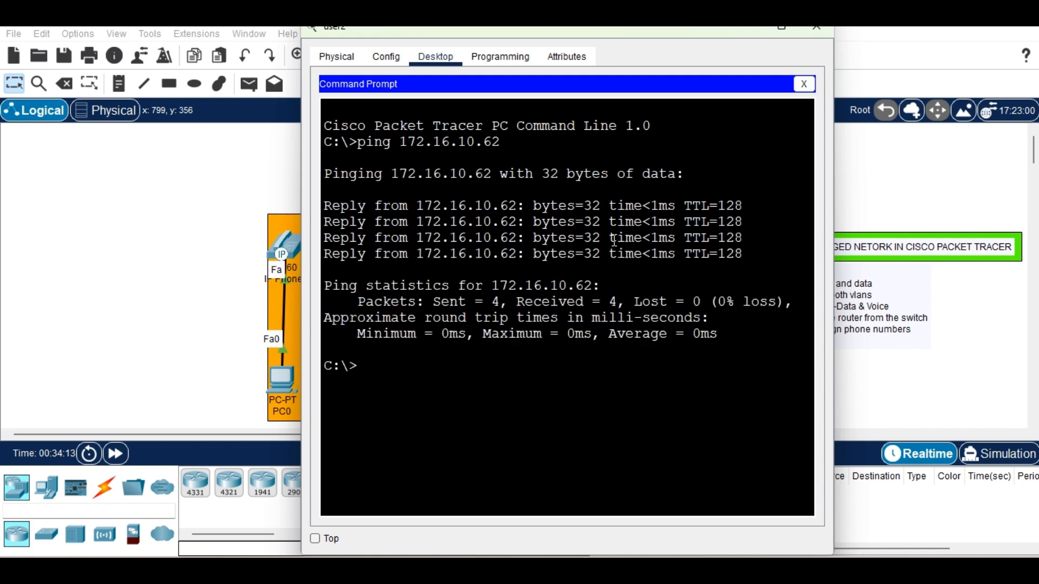
{"action": "left_click", "coordinate": [749, 31]}
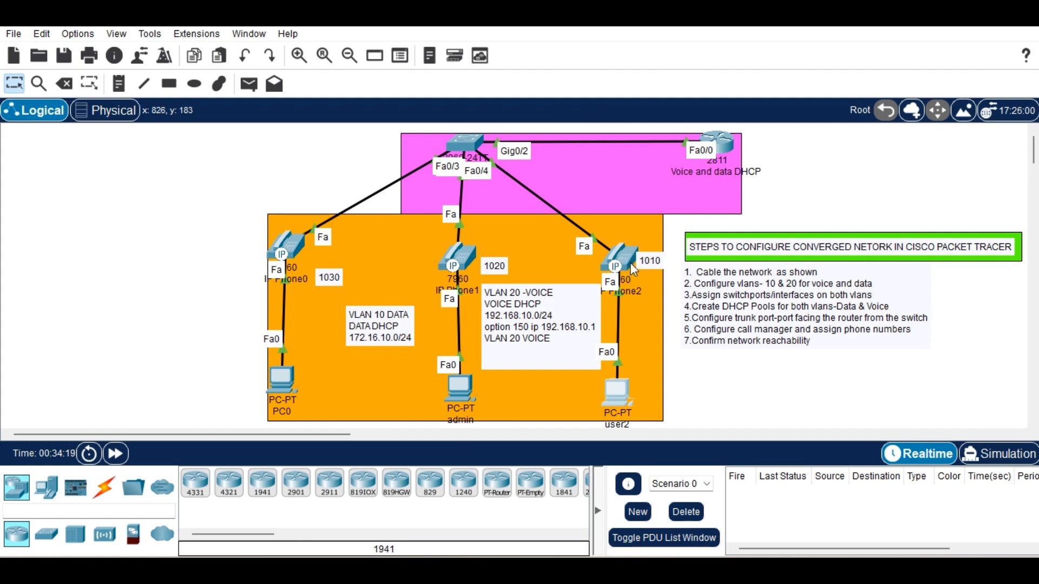
Step: Call extension 1010 from IP Phone0 and lift its handset, leaving the call ringing
{"action": "mouse_move", "coordinate": [290, 244]}
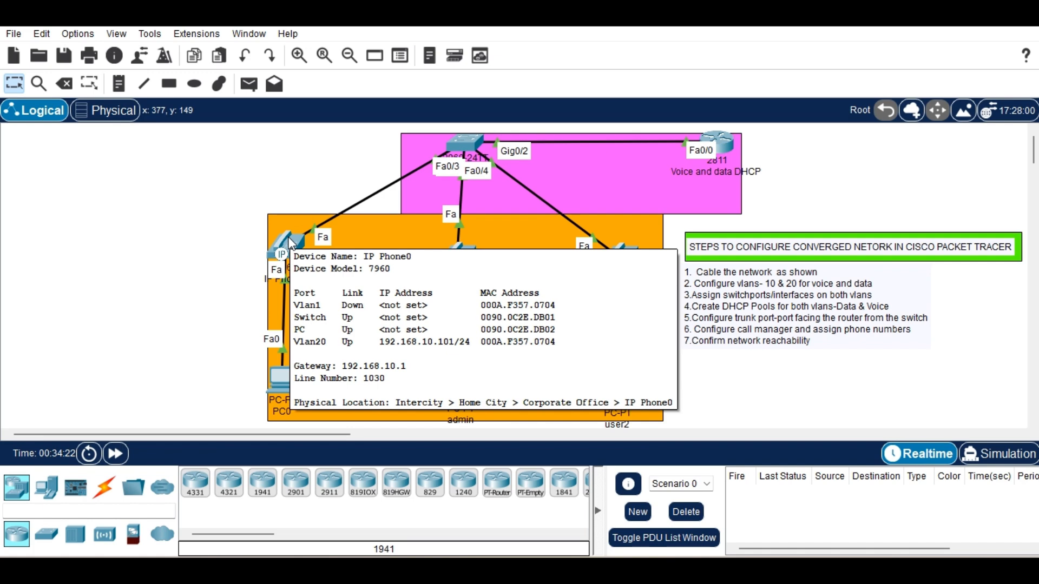
{"action": "left_click", "coordinate": [291, 244]}
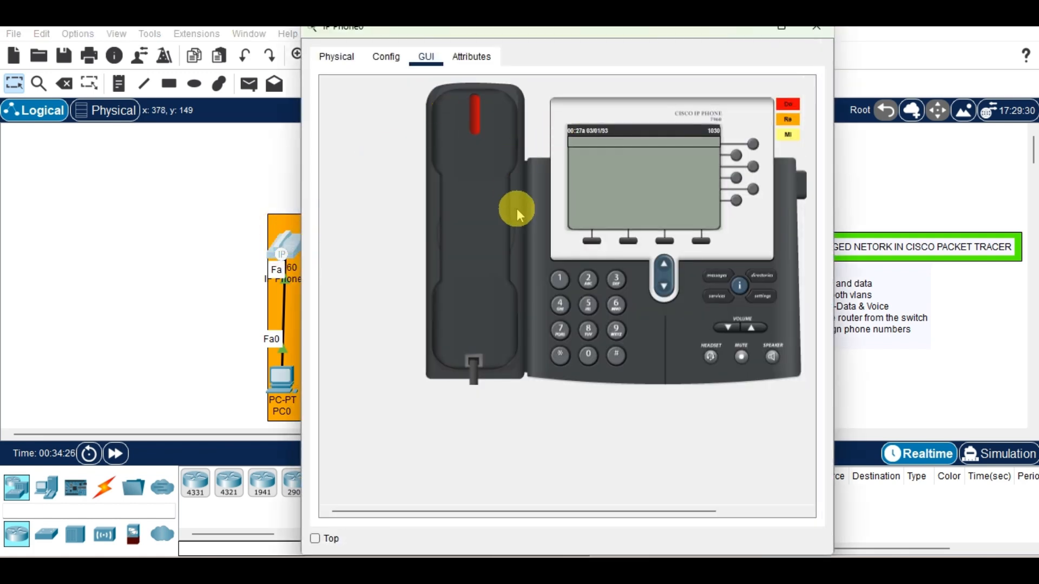
{"action": "left_click", "coordinate": [560, 278]}
{"action": "left_click", "coordinate": [590, 355]}
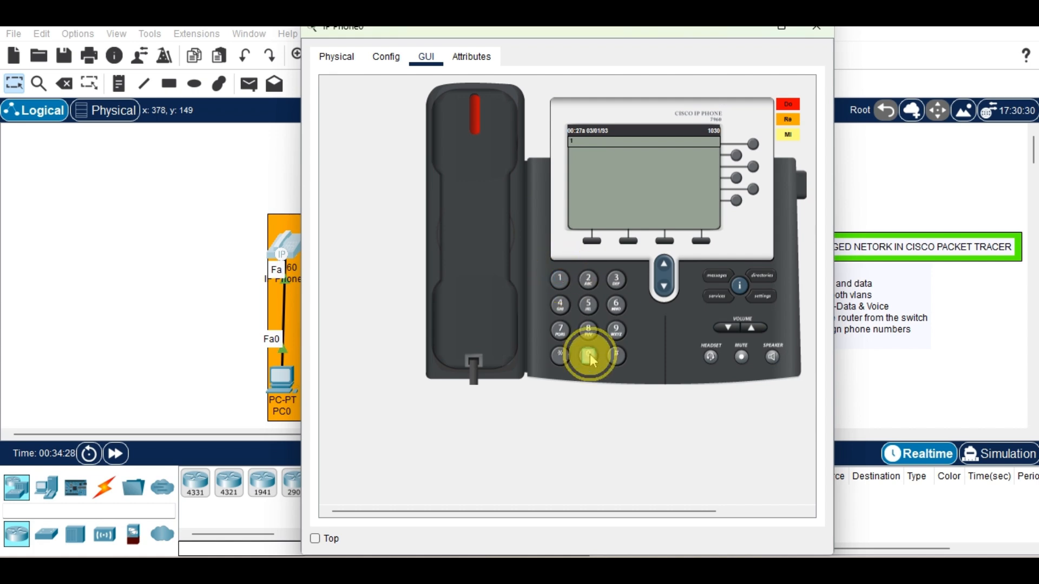
{"action": "left_click", "coordinate": [560, 279]}
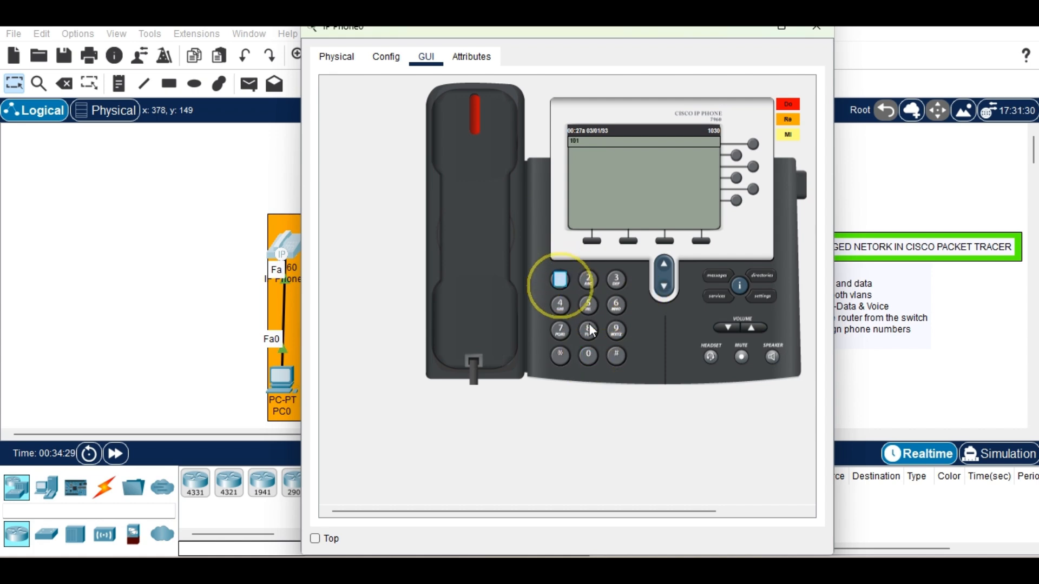
{"action": "left_click", "coordinate": [589, 355]}
{"action": "left_click", "coordinate": [456, 257]}
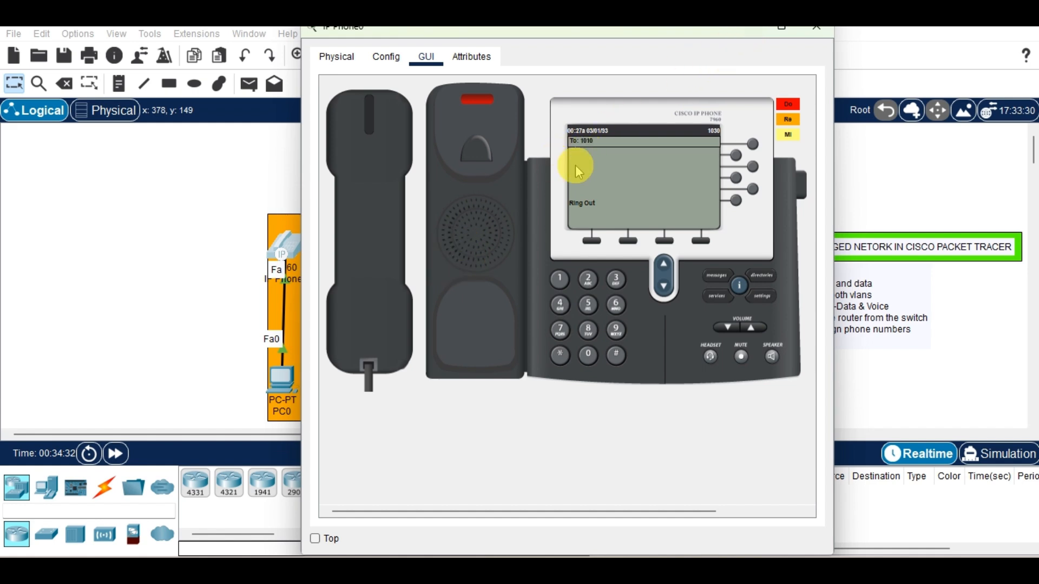
{"action": "left_click", "coordinate": [742, 31]}
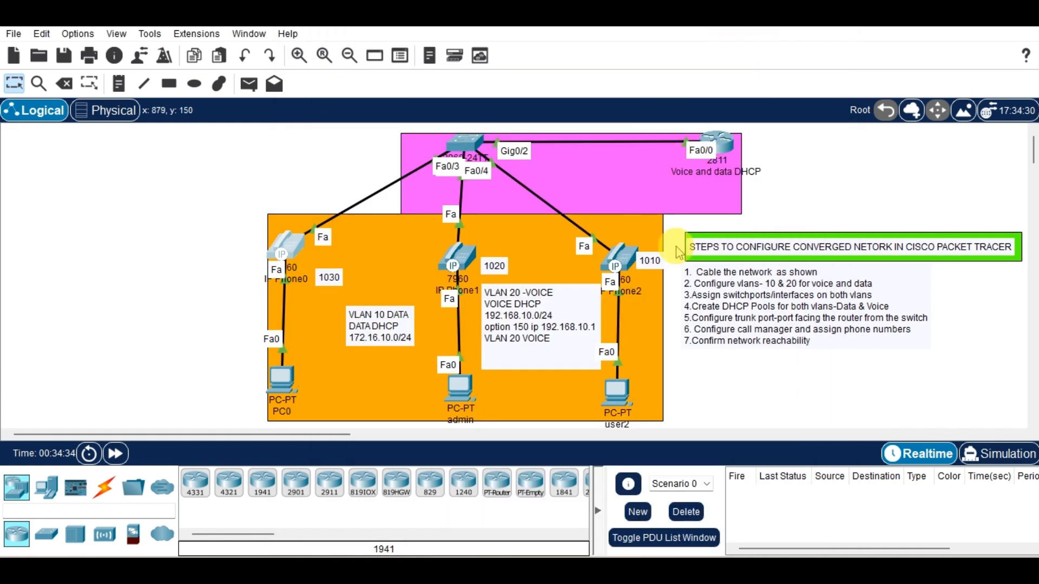
Step: Answer the incoming call on IP Phone2 and close its window
{"action": "left_click", "coordinate": [623, 260]}
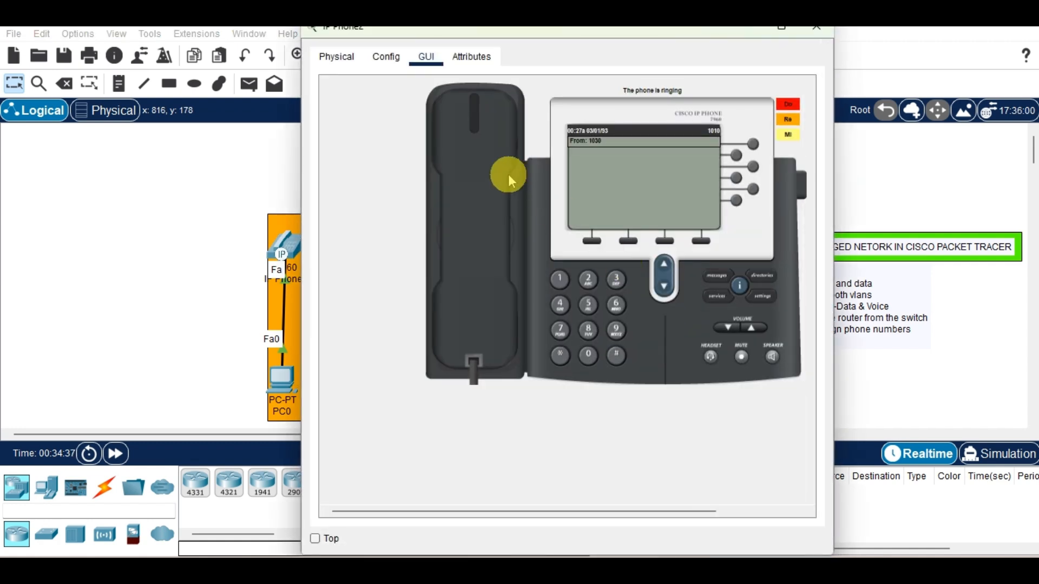
{"action": "left_click", "coordinate": [476, 161]}
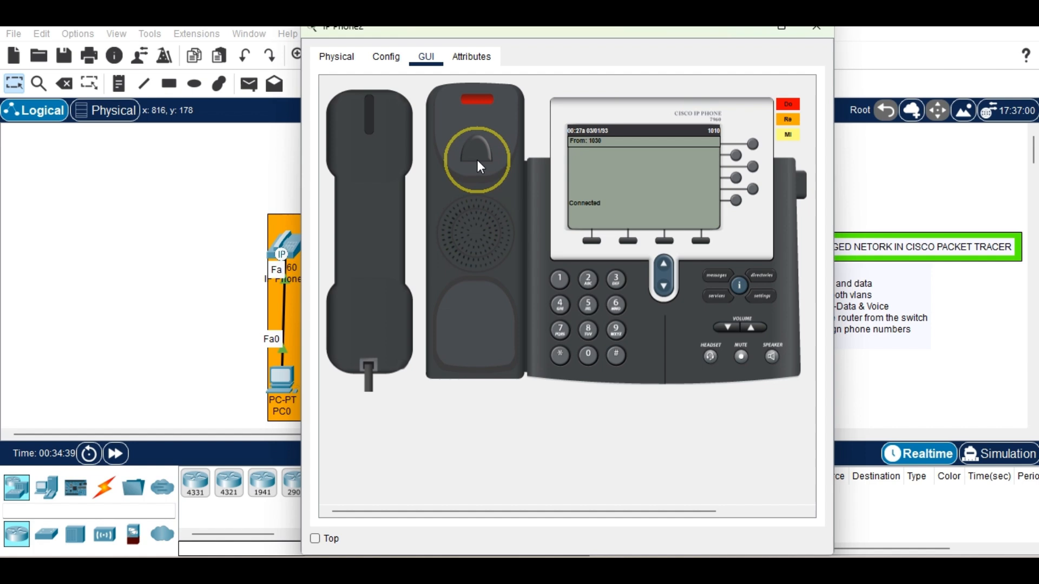
{"action": "left_click", "coordinate": [816, 27]}
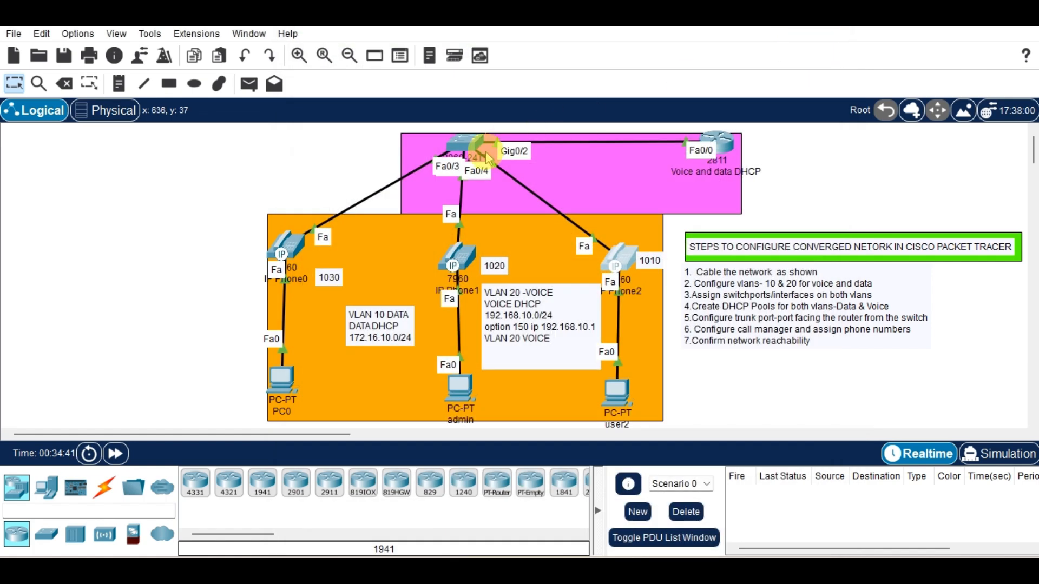